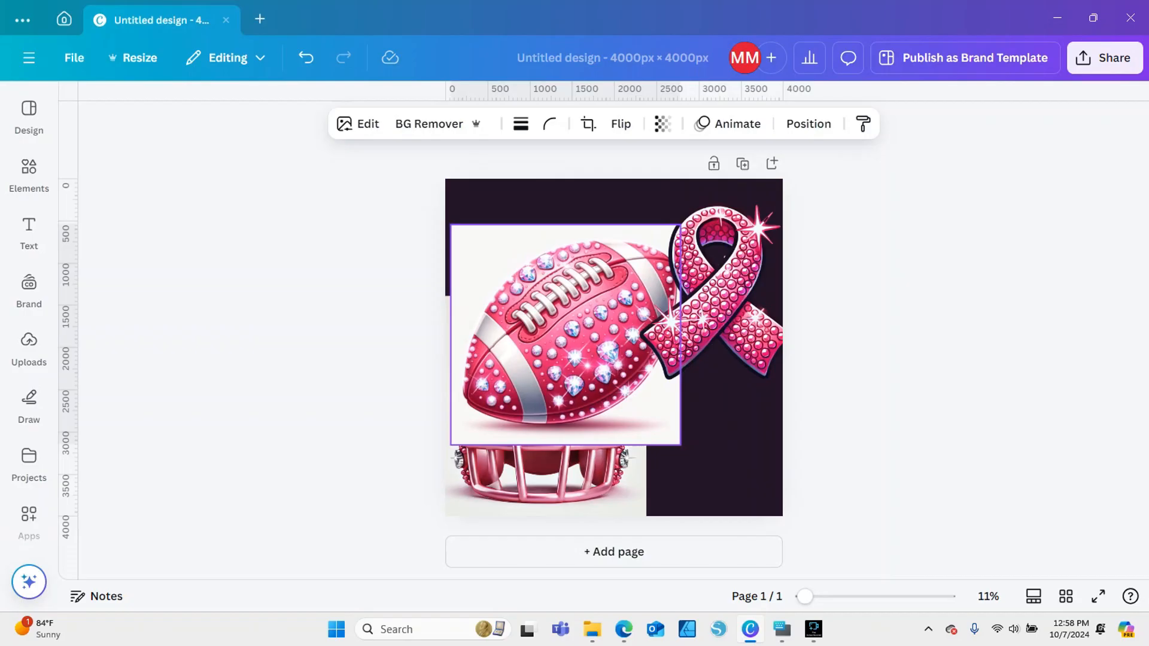
Move the ribbon down to the page's lower right corner and position the football image above the helmet near the page centre
left_click_drag(566, 335, 575, 313)
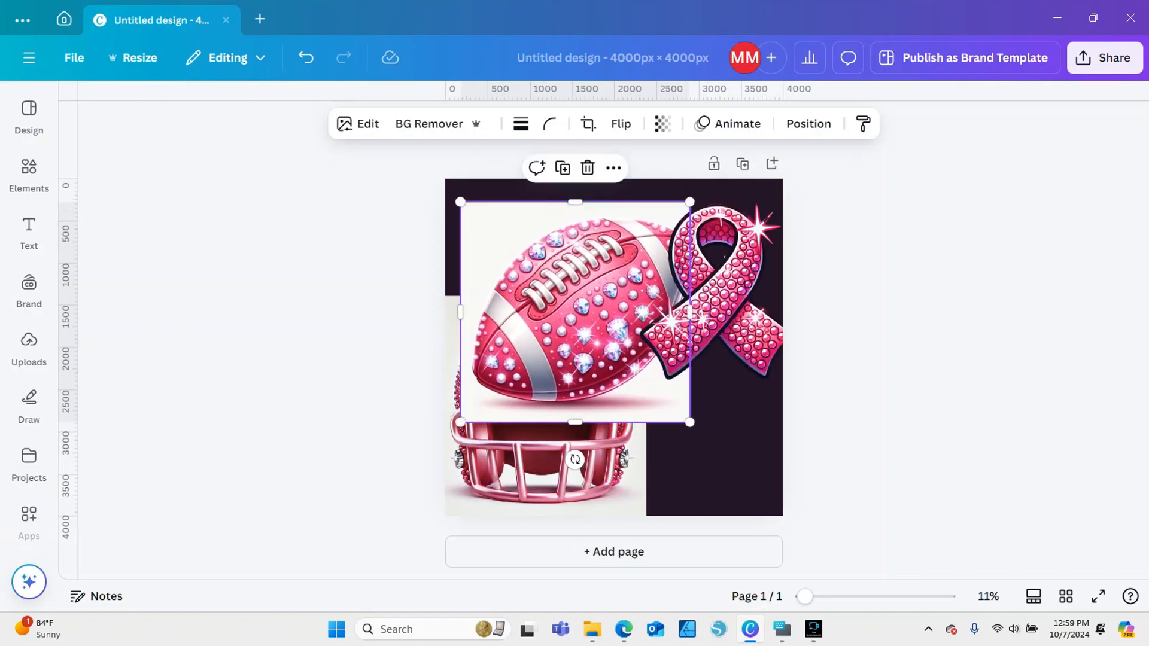
left_click(716, 293)
left_click_drag(716, 292, 711, 363)
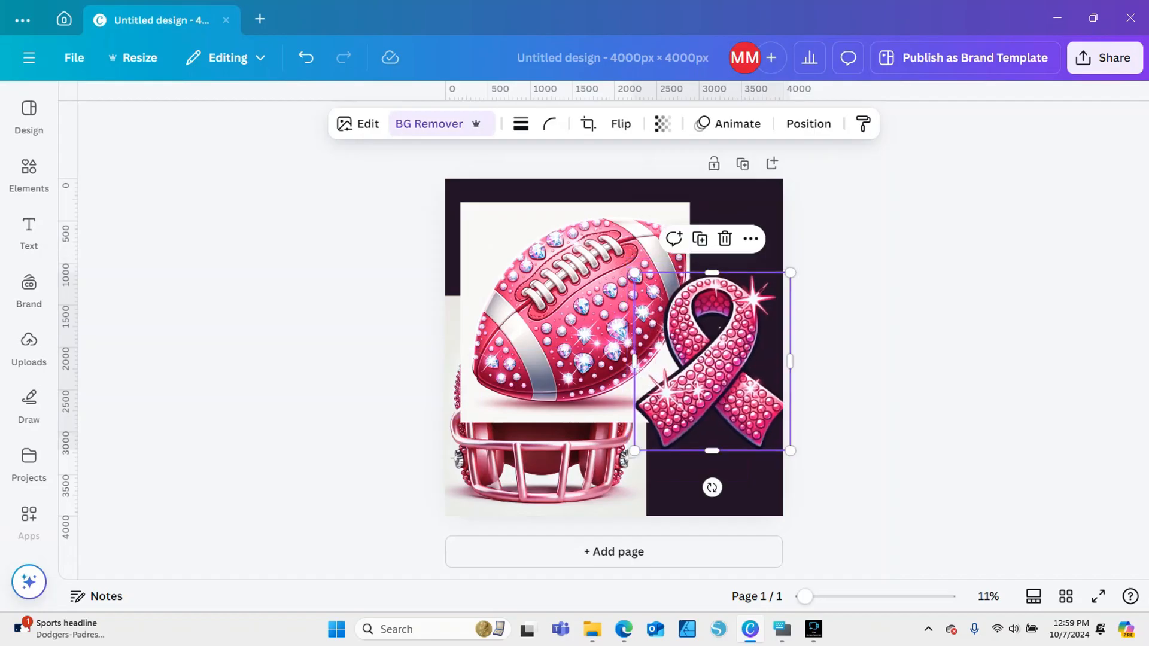
left_click(589, 317)
left_click_drag(589, 317, 608, 311)
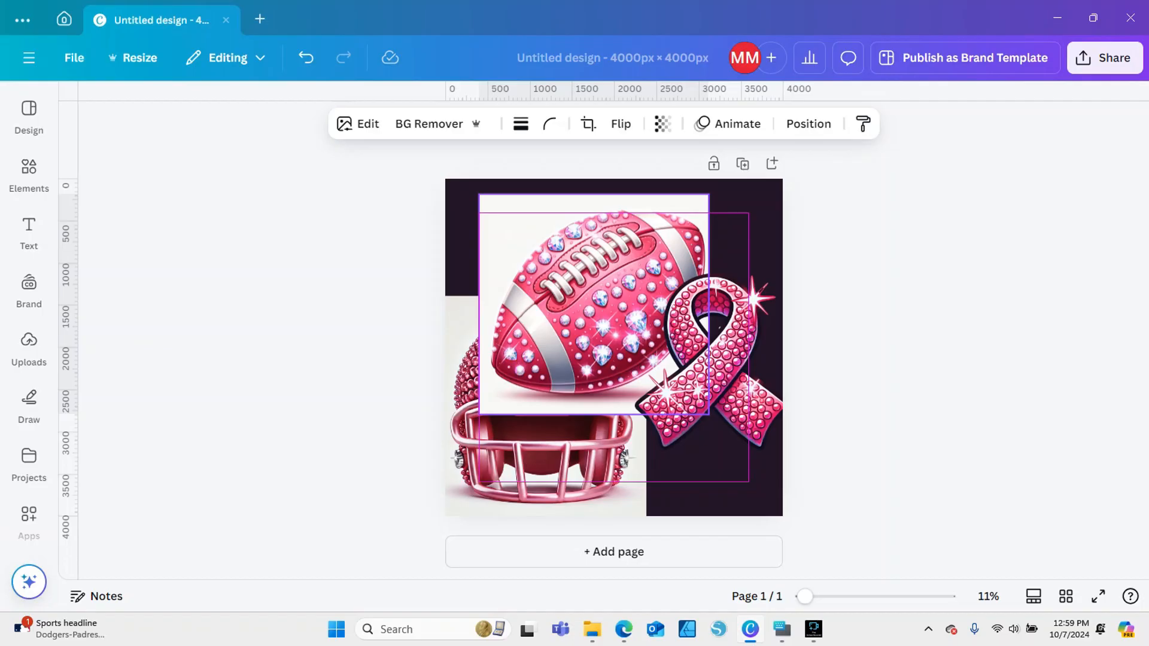
mouse_move(593, 304)
left_mouse_down()
mouse_move(585, 205)
mouse_move(594, 295)
left_mouse_up()
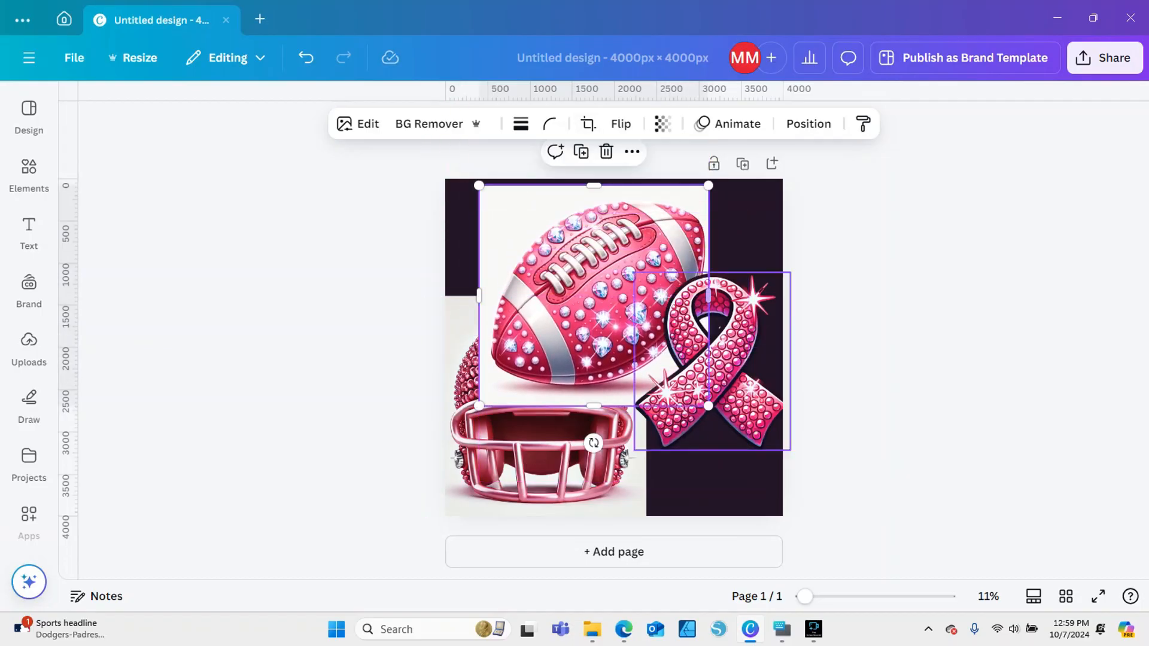
left_click_drag(712, 361, 716, 422)
left_click(594, 296)
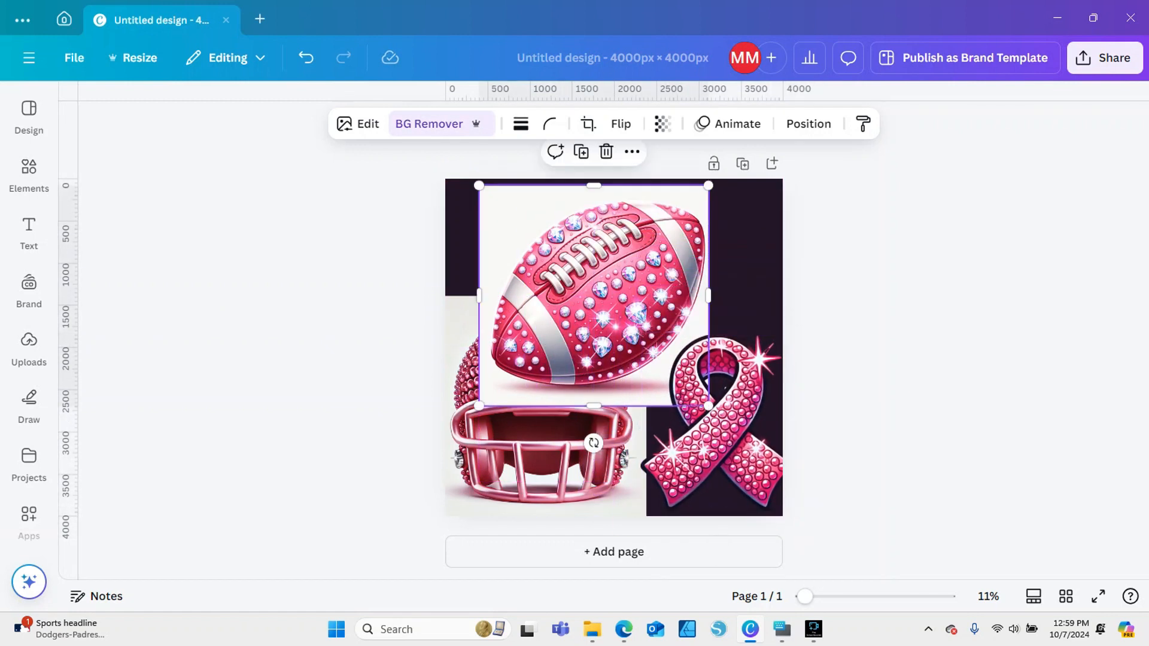
left_click_drag(594, 297, 594, 340)
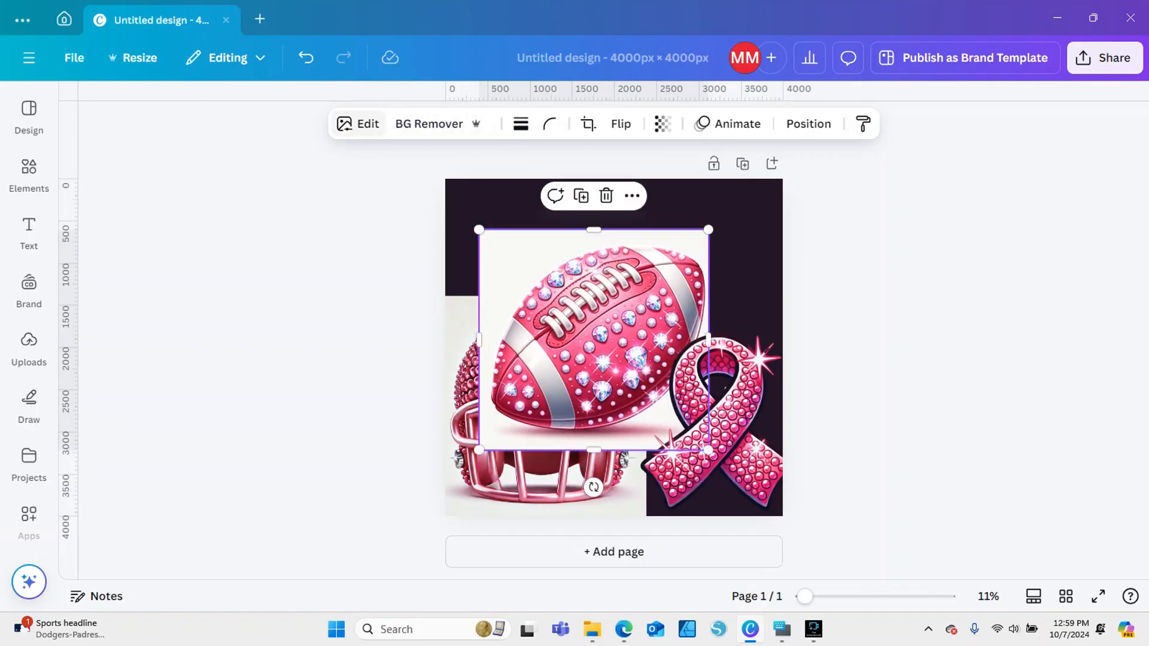
Separate the football from its white background with Magic Grab
left_click(359, 123)
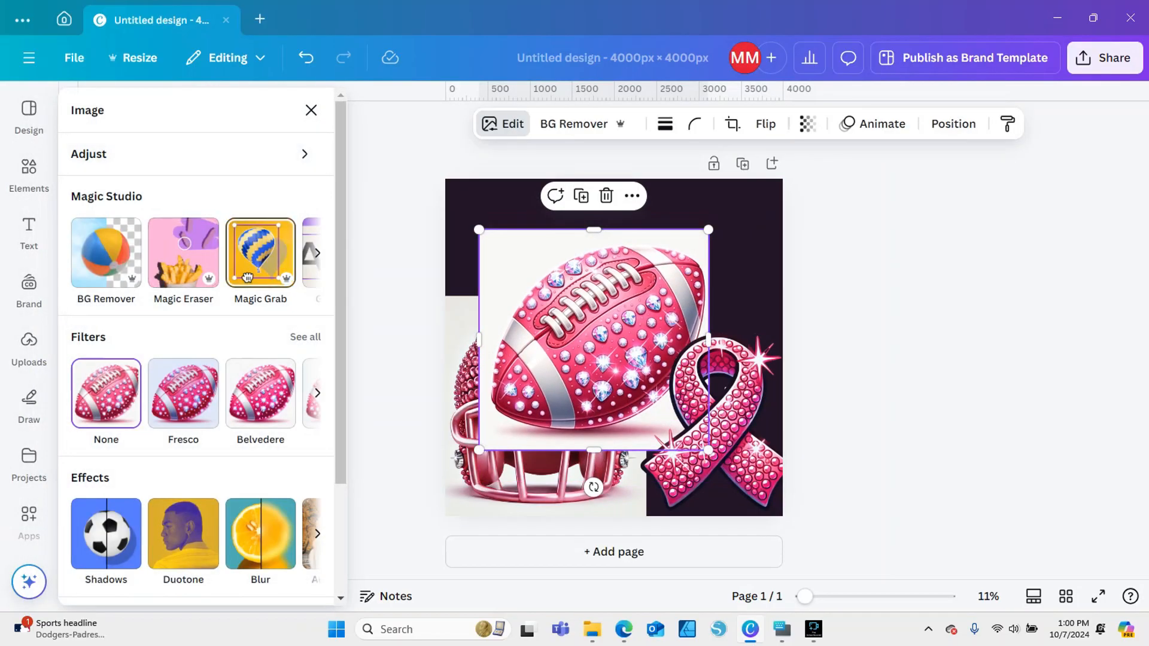
left_click(247, 277)
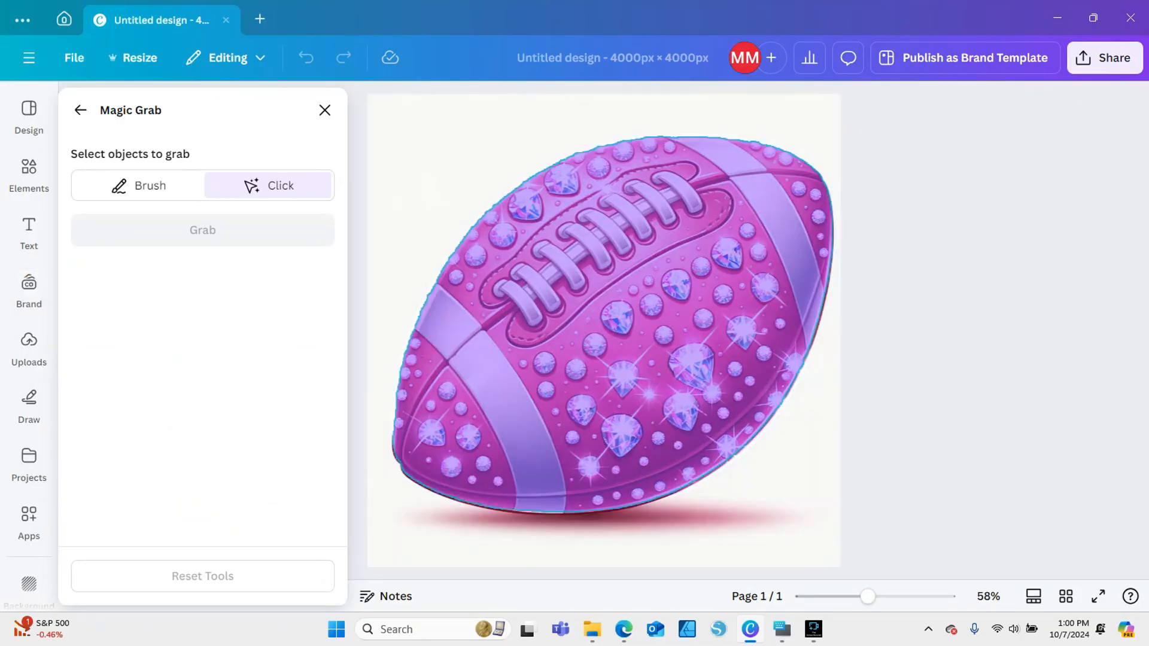
left_click(612, 325)
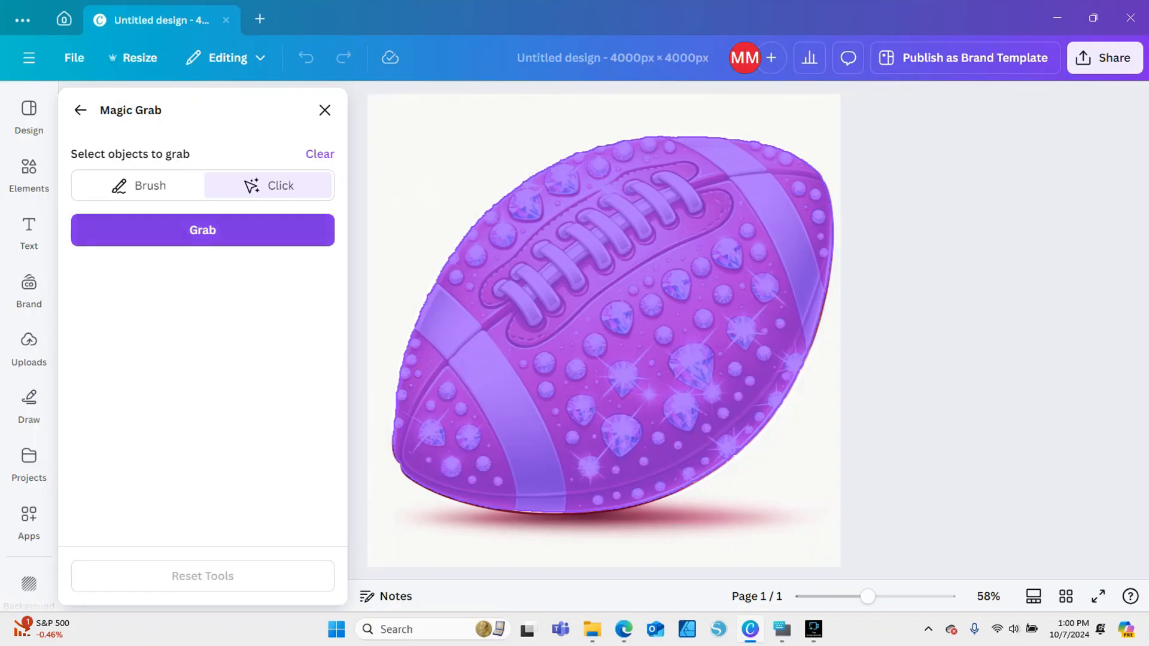
left_click(202, 230)
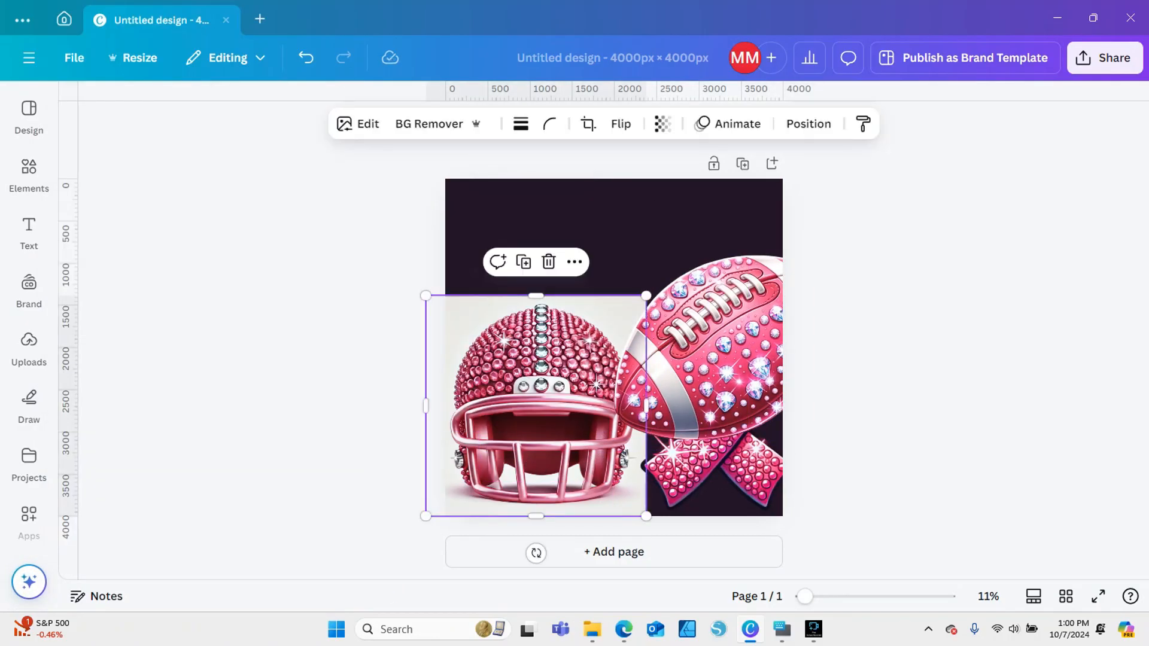
Separate the helmet from its background with Magic Grab and delete the leftover background image
left_click(359, 124)
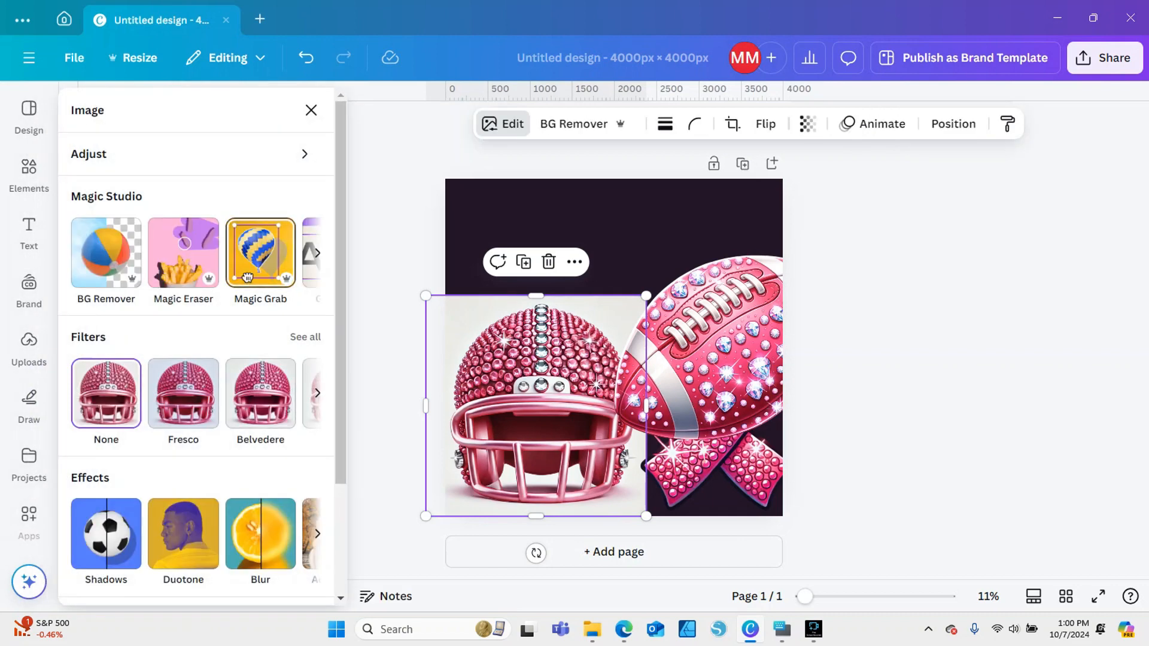
left_click(247, 277)
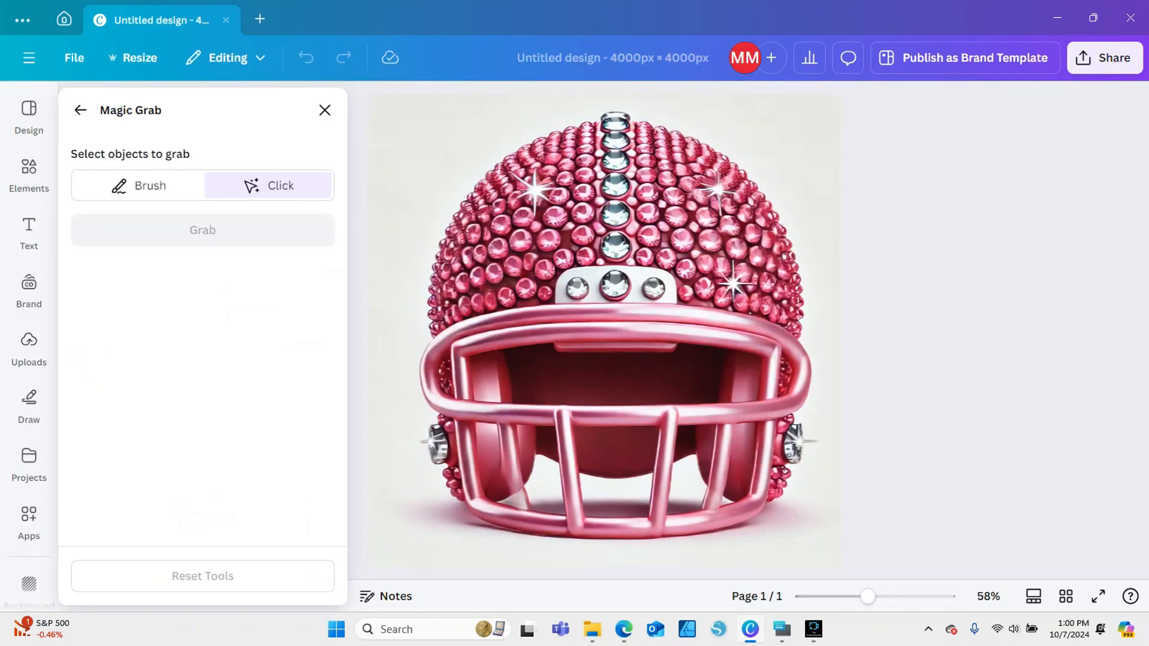
left_click(615, 359)
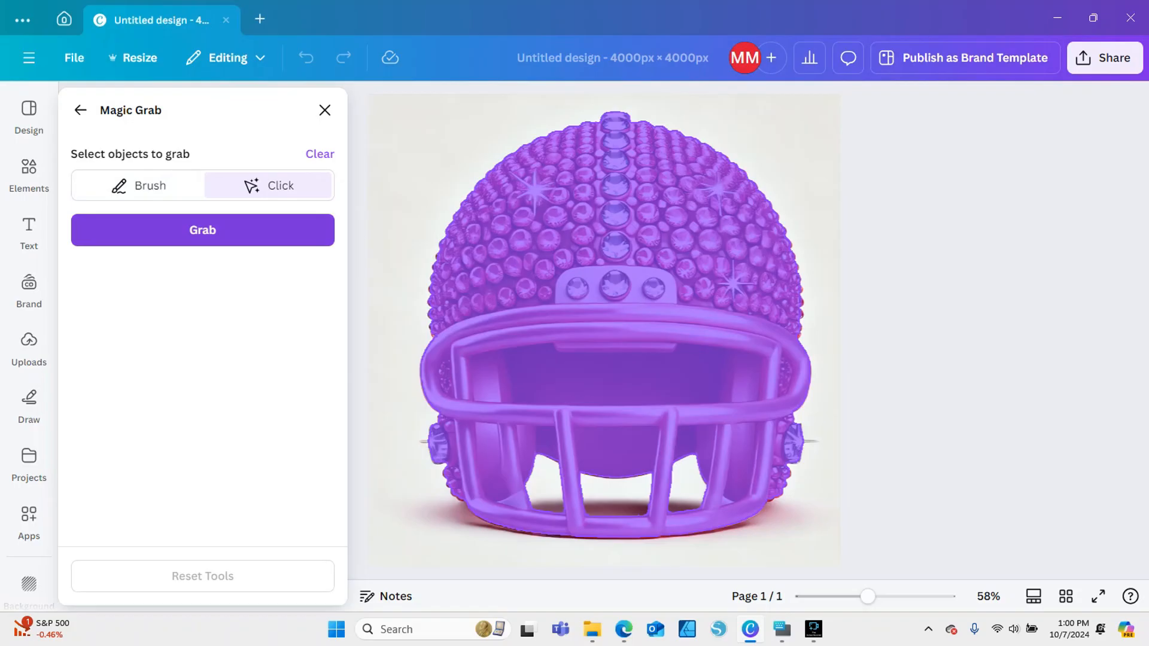
left_click(202, 230)
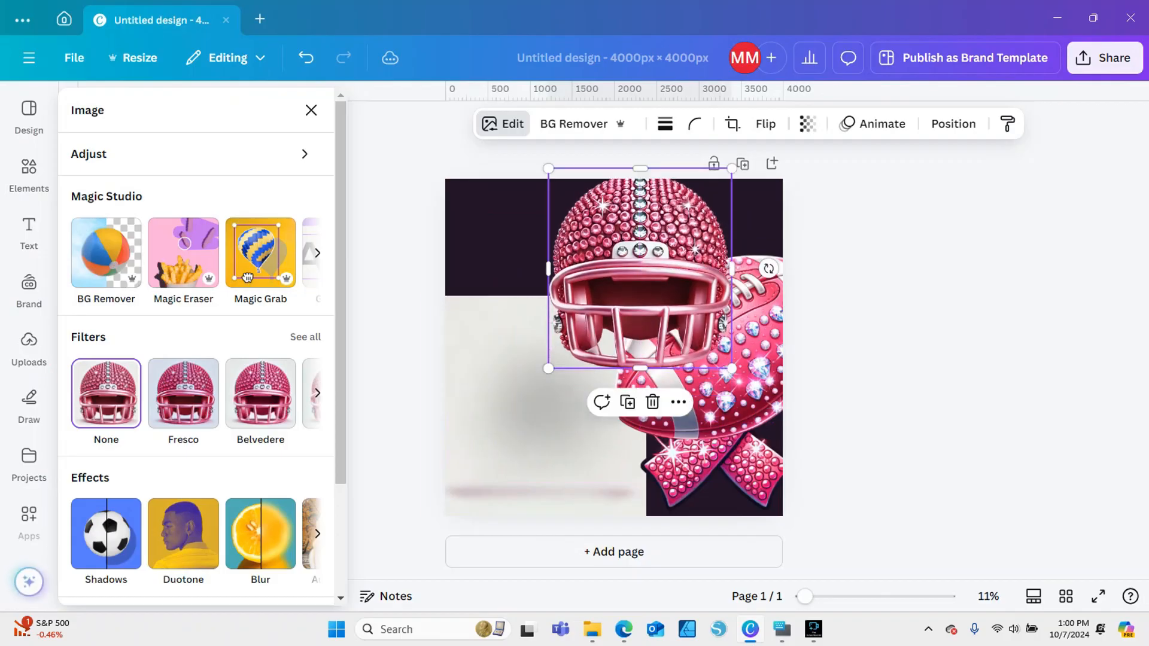
key("Delete")
Shrink the helmet to about 1,192 × 1,300 at the page's left edge and move the football toward the upper centre
left_click_drag(640, 281, 547, 292)
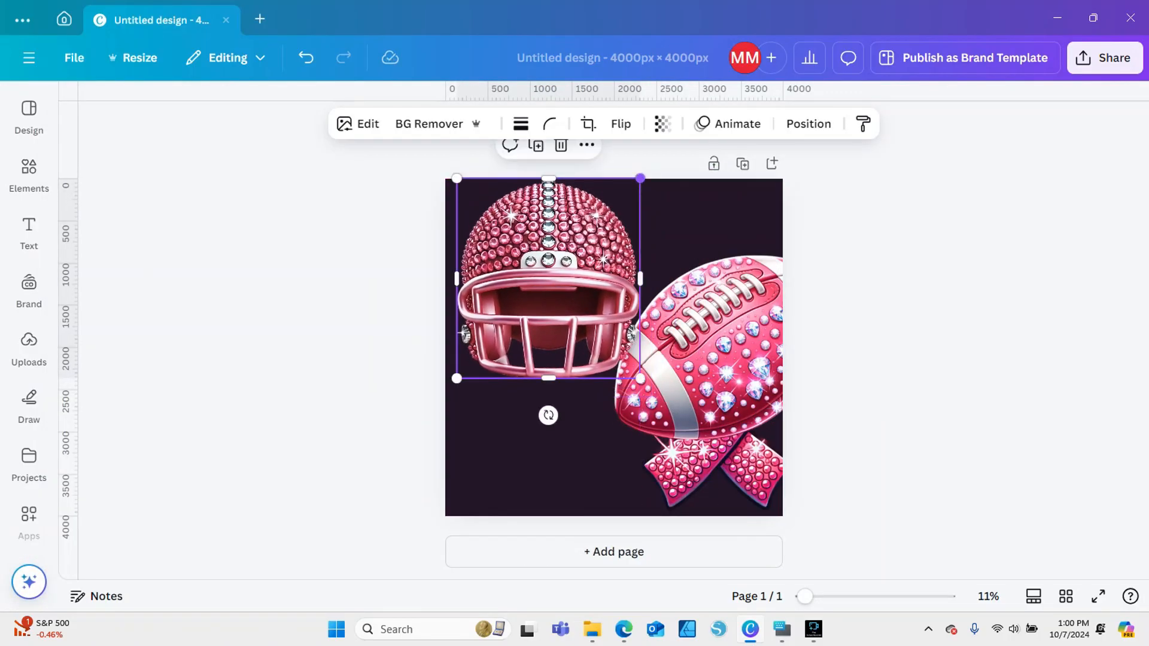
left_click_drag(639, 179, 590, 231)
left_click_drag(706, 335, 623, 285)
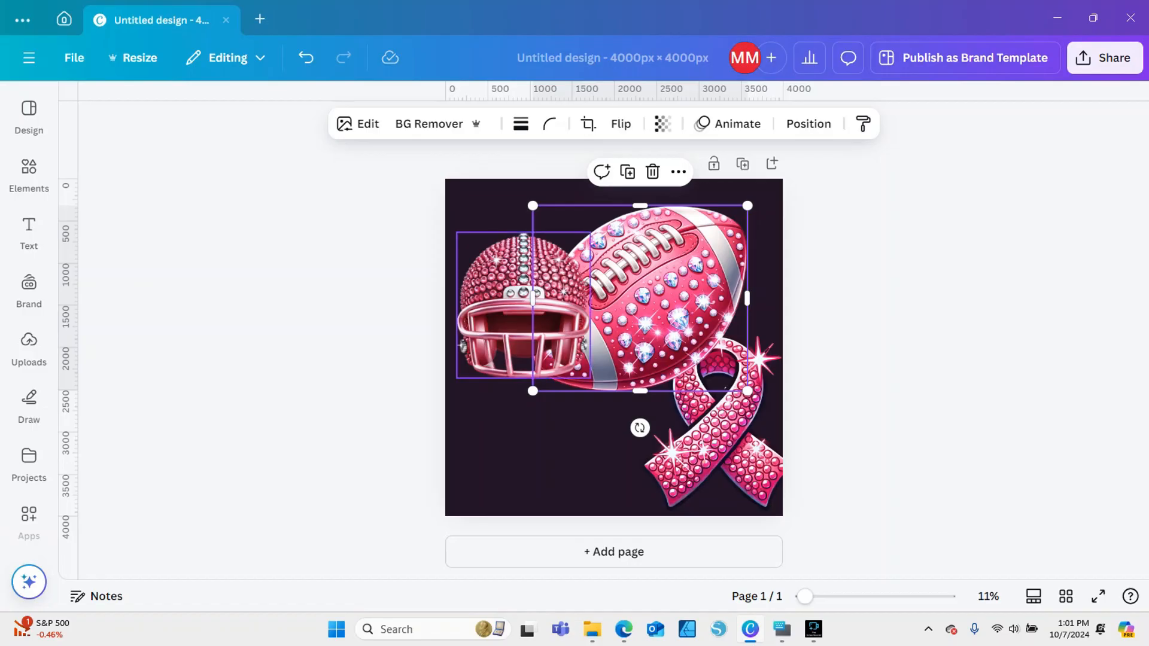
left_click_drag(524, 305, 524, 386)
left_click_drag(590, 314, 556, 348)
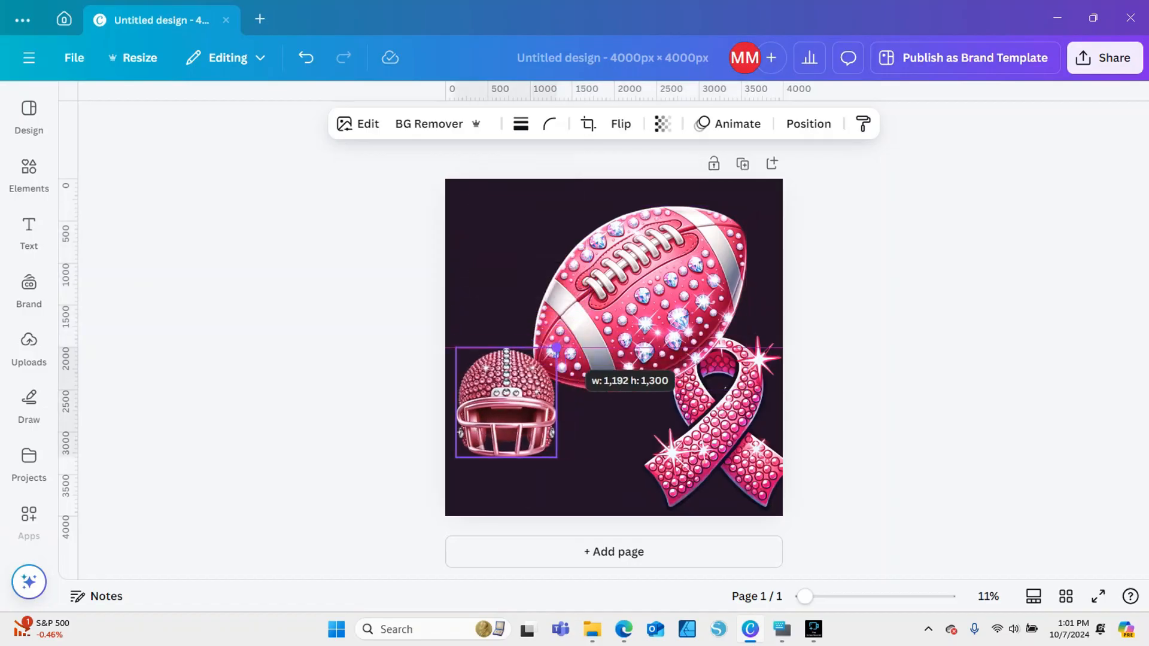
Scale the football down to roughly the helmet's size and place it between the helmet and the ribbon
left_click(611, 326)
left_click_drag(747, 205, 628, 308)
left_click_drag(593, 347, 606, 387)
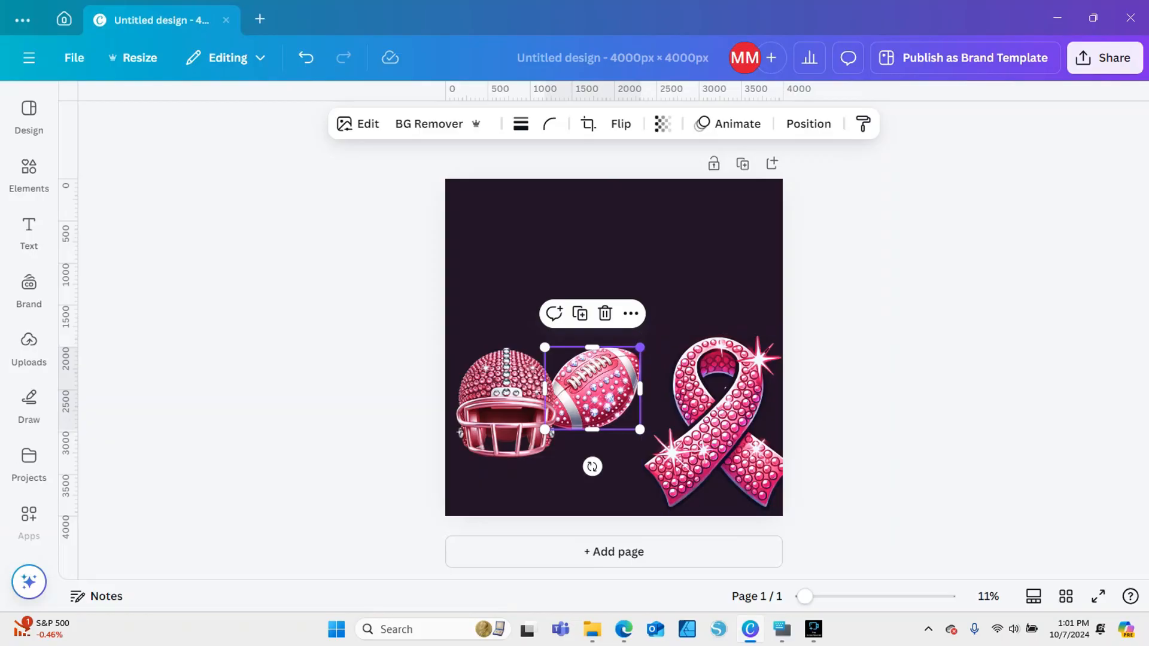
left_click_drag(640, 348, 675, 317)
Enlarge the helmet so it overlaps the football and nudge it slightly upward
left_click(509, 407)
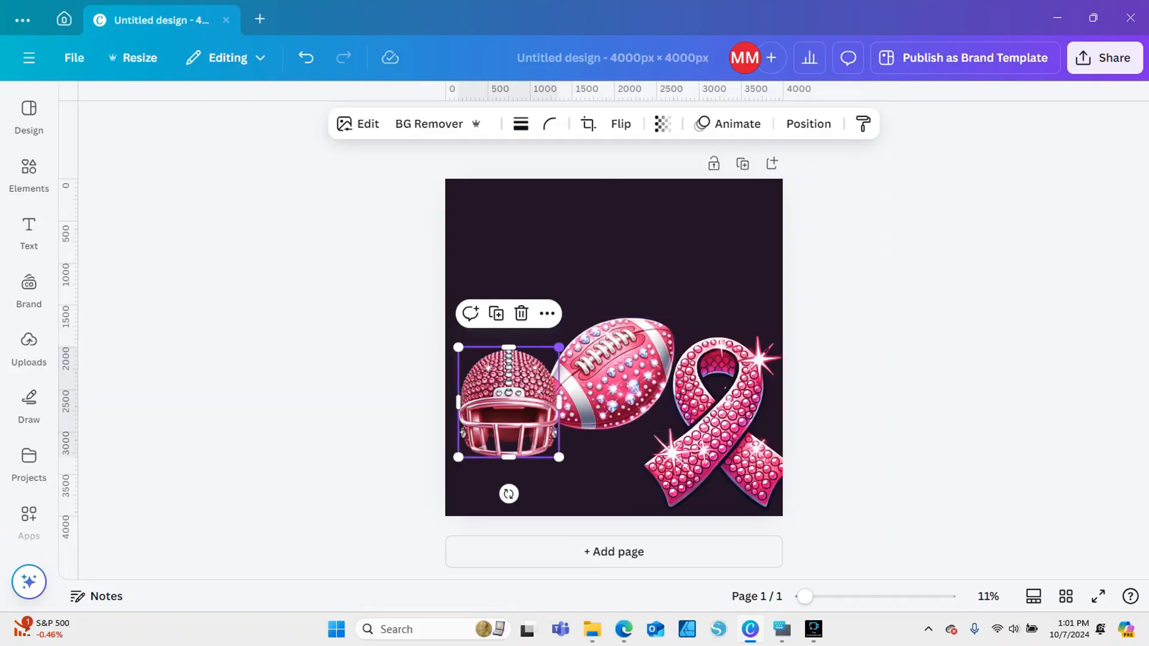
left_click_drag(556, 347, 595, 307)
left_click_drag(538, 383, 537, 375)
Enlarge the football slightly behind the helmet and tilt it a little counterclockwise
left_click(635, 373)
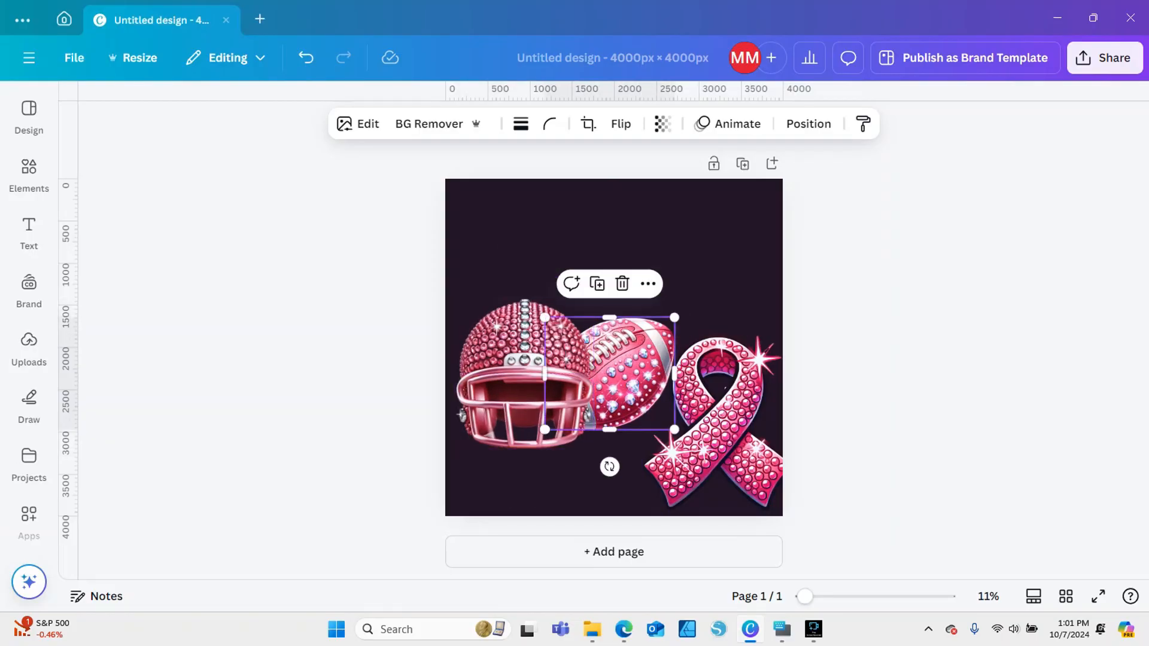
left_click_drag(675, 318, 686, 309)
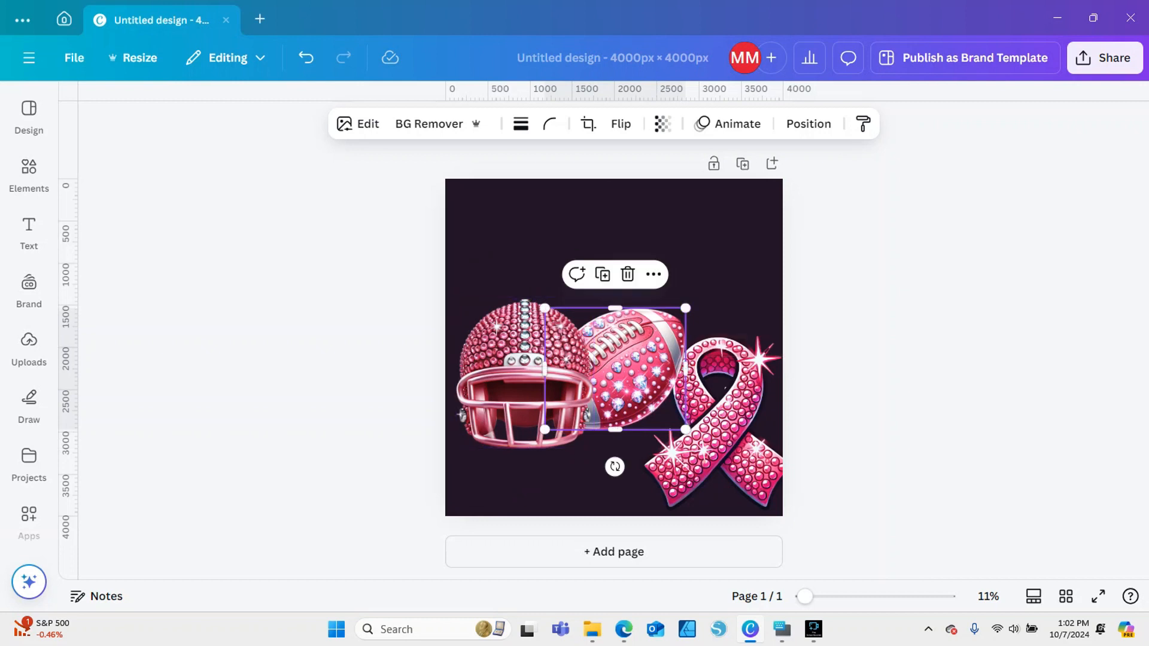
mouse_move(614, 466)
left_mouse_down()
mouse_move(630, 479)
mouse_move(633, 470)
left_mouse_up()
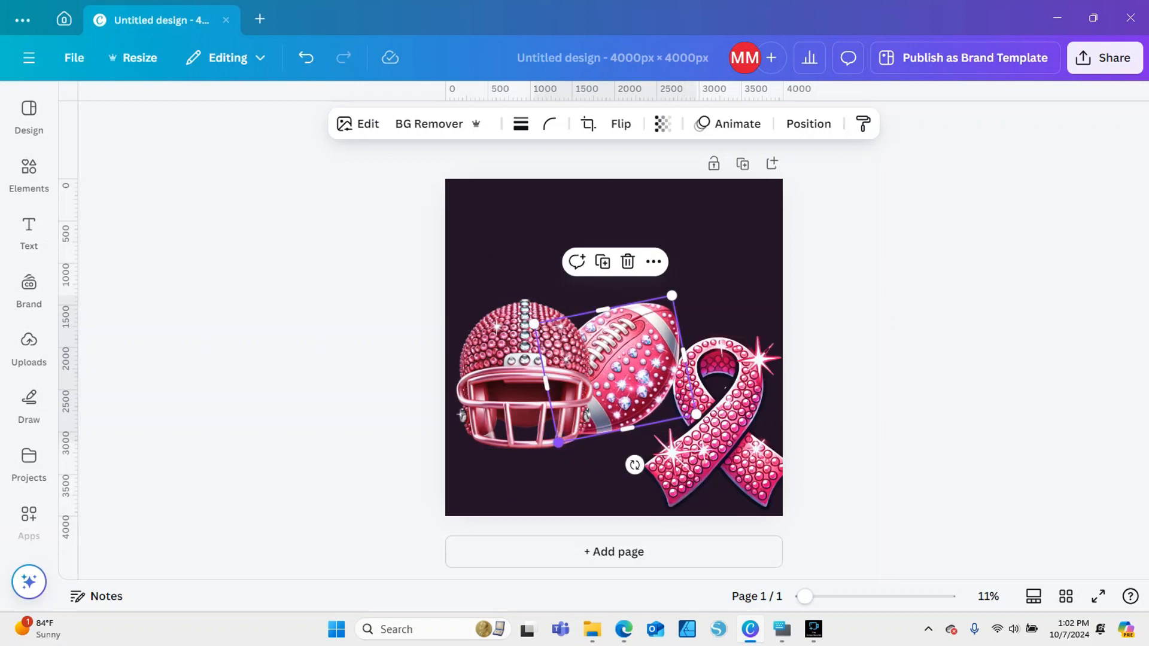
left_click_drag(559, 443, 551, 453)
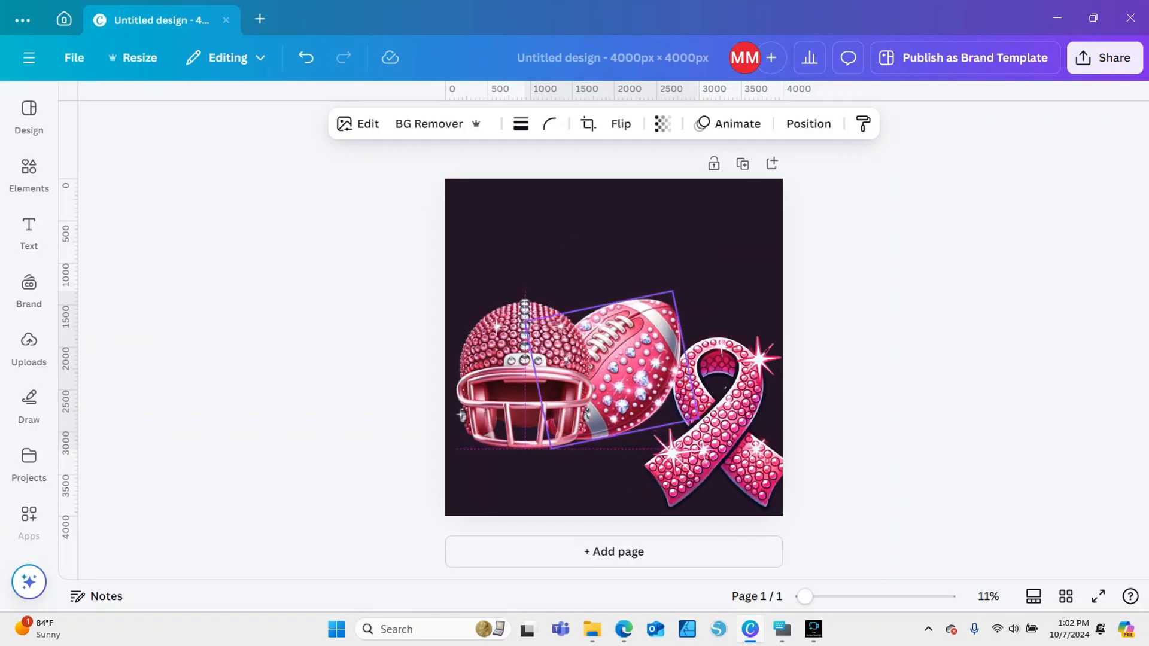
Move the ribbon up beside the helmet so it overlaps the right end of the football, and deselect it
left_click(718, 419)
left_click_drag(718, 419, 705, 371)
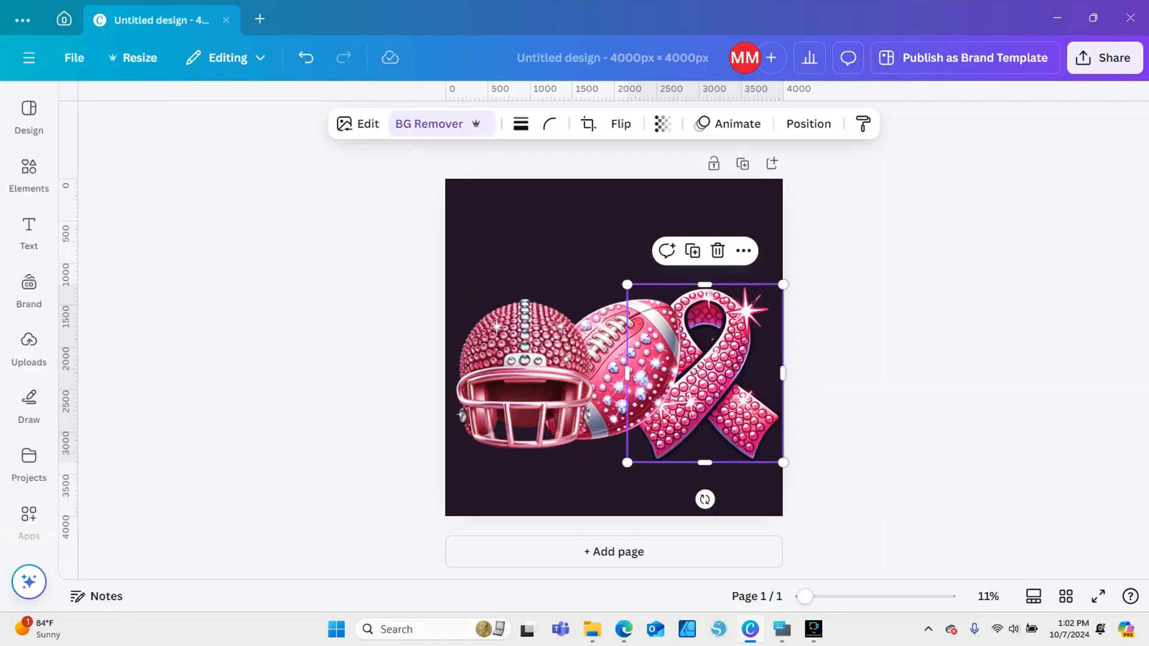
left_click(359, 371)
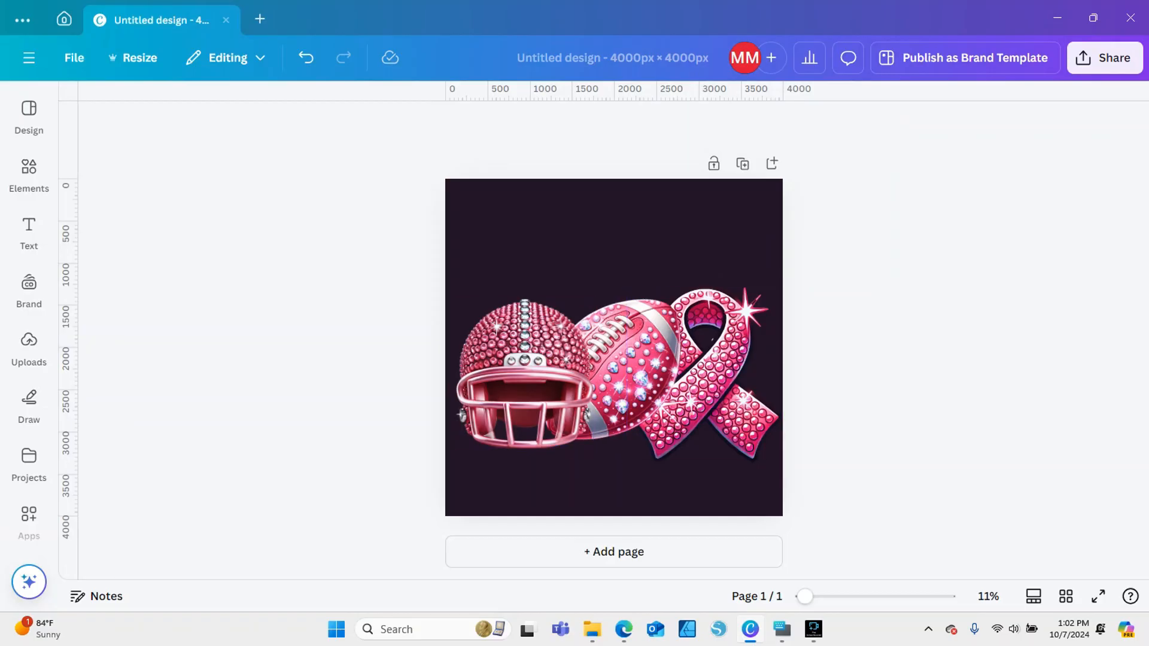
Use Magic Edit on the ribbon with brush size 10 to mark the gap between the upper right sparkle's rays
left_click(706, 373)
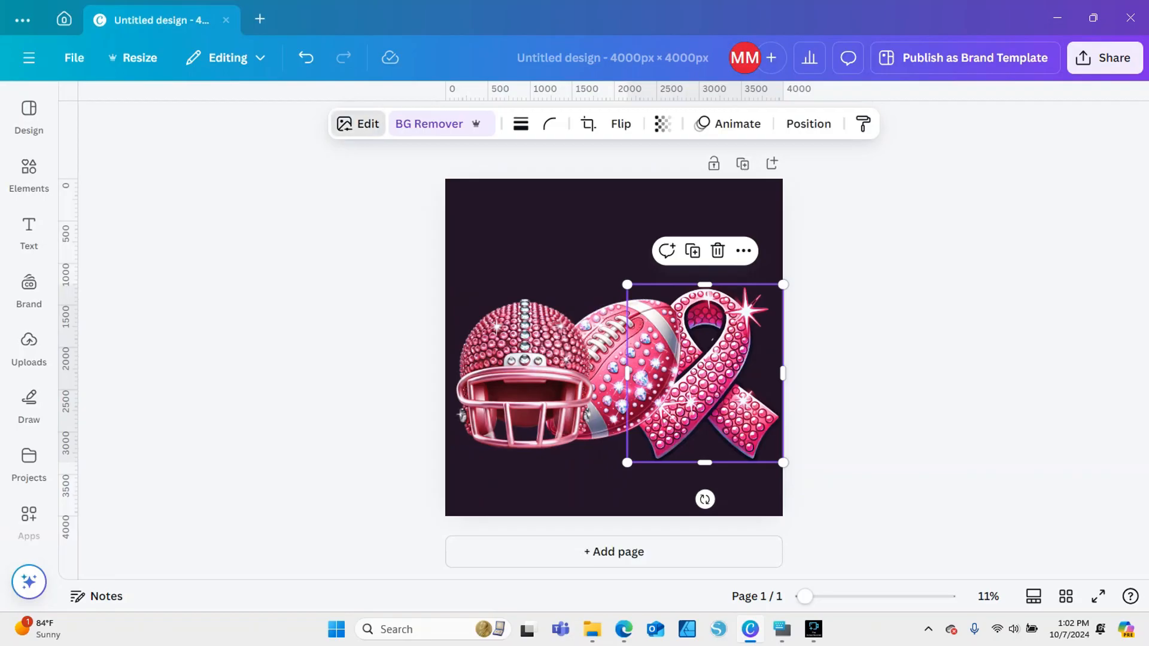
left_click(358, 123)
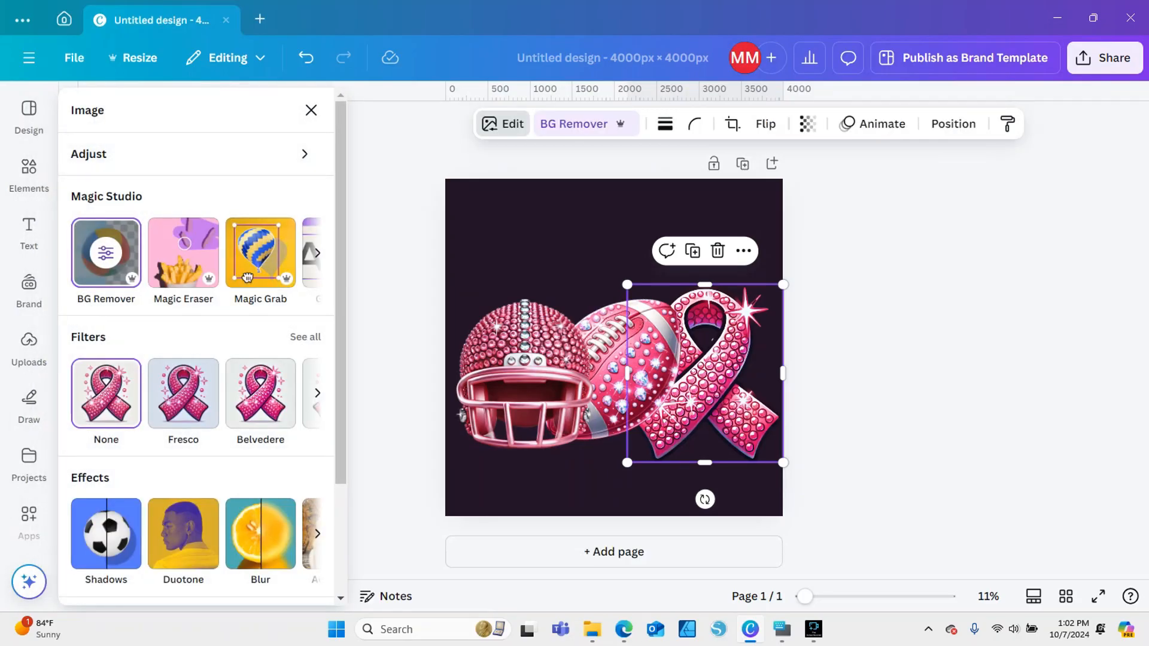
left_click(317, 253)
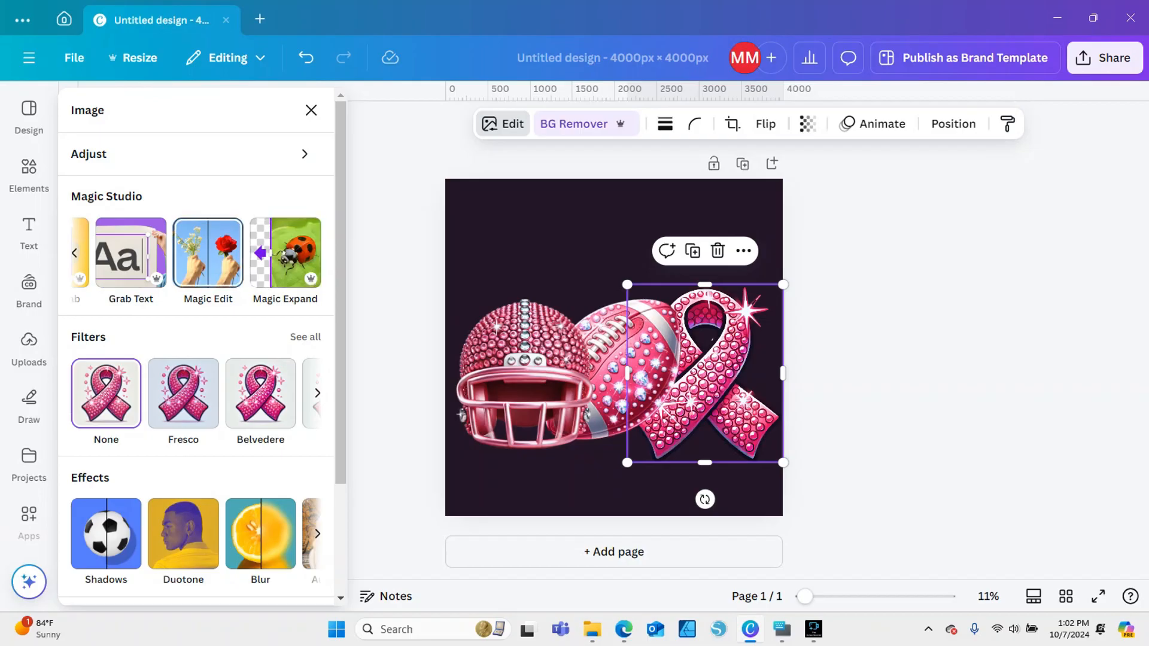
left_click(208, 252)
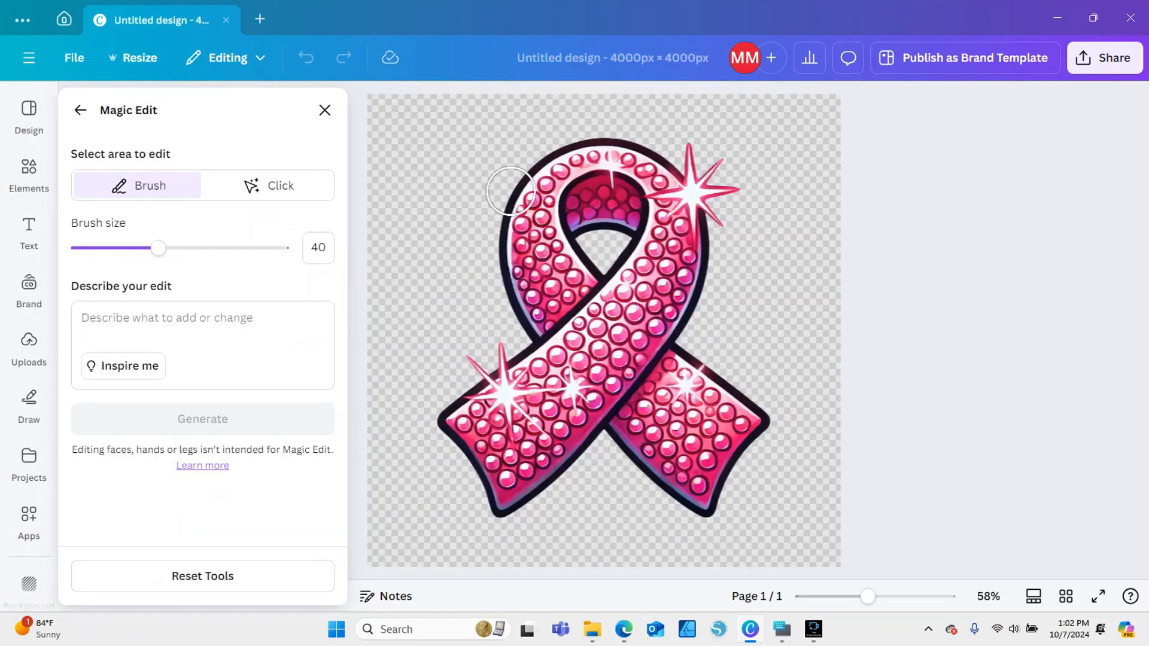
left_click_drag(158, 247, 97, 247)
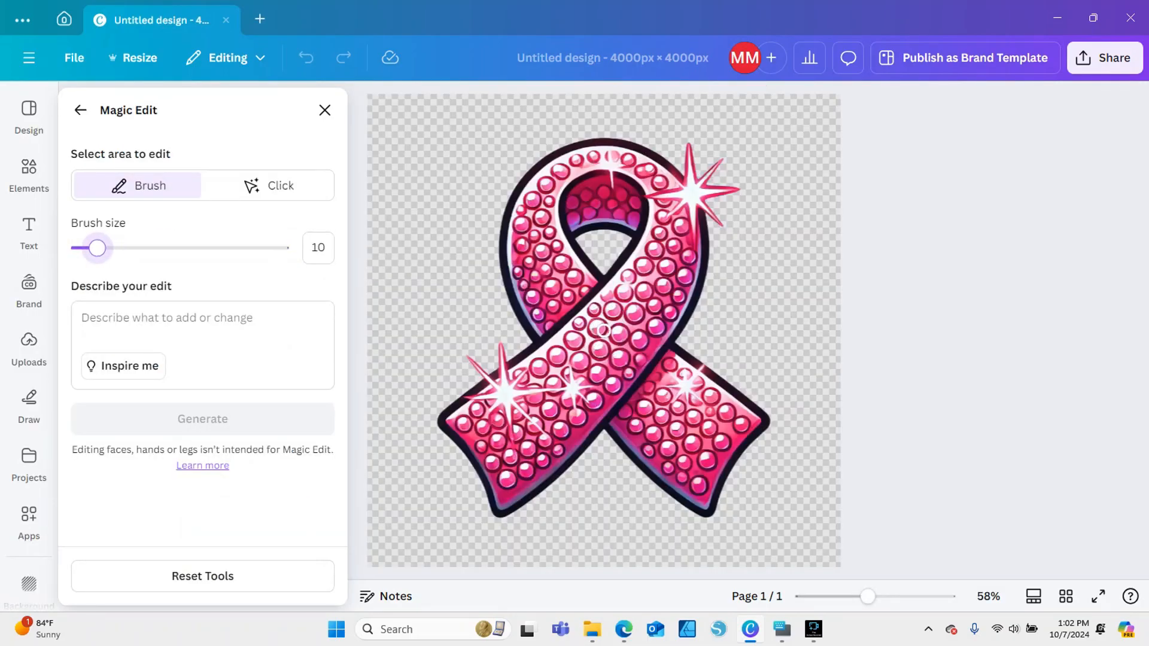
left_click(710, 171)
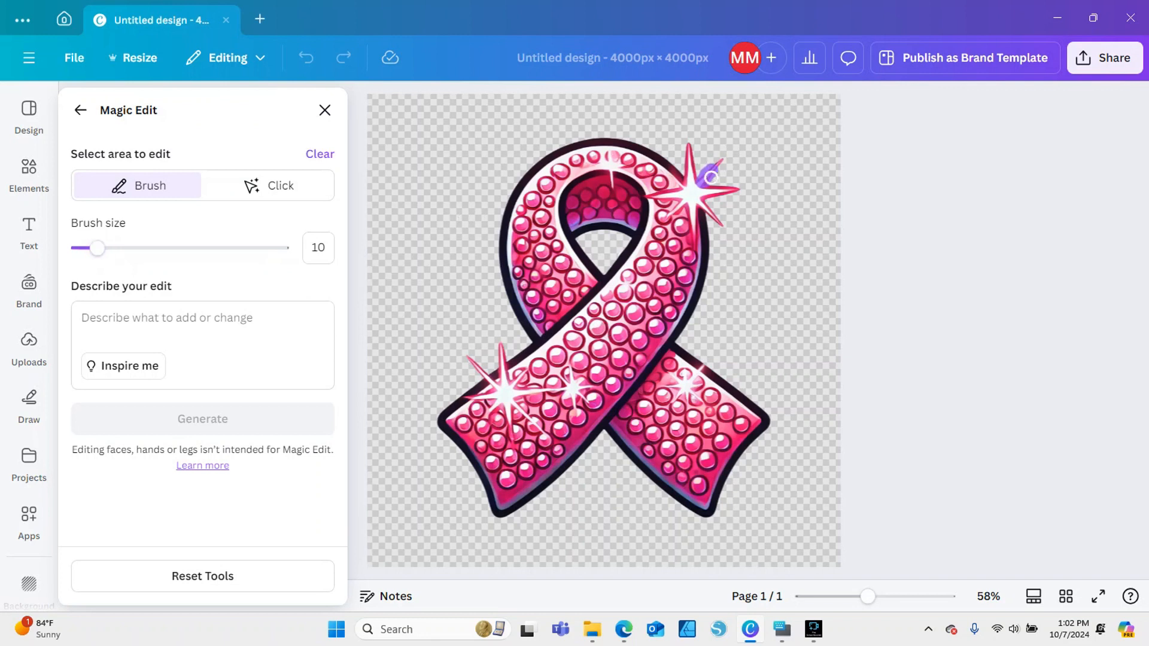
Try to fill the marked sparkle gap by generating Magic Edit variants with the prompt "color white" and preview them on the ribbon
left_click(244, 335)
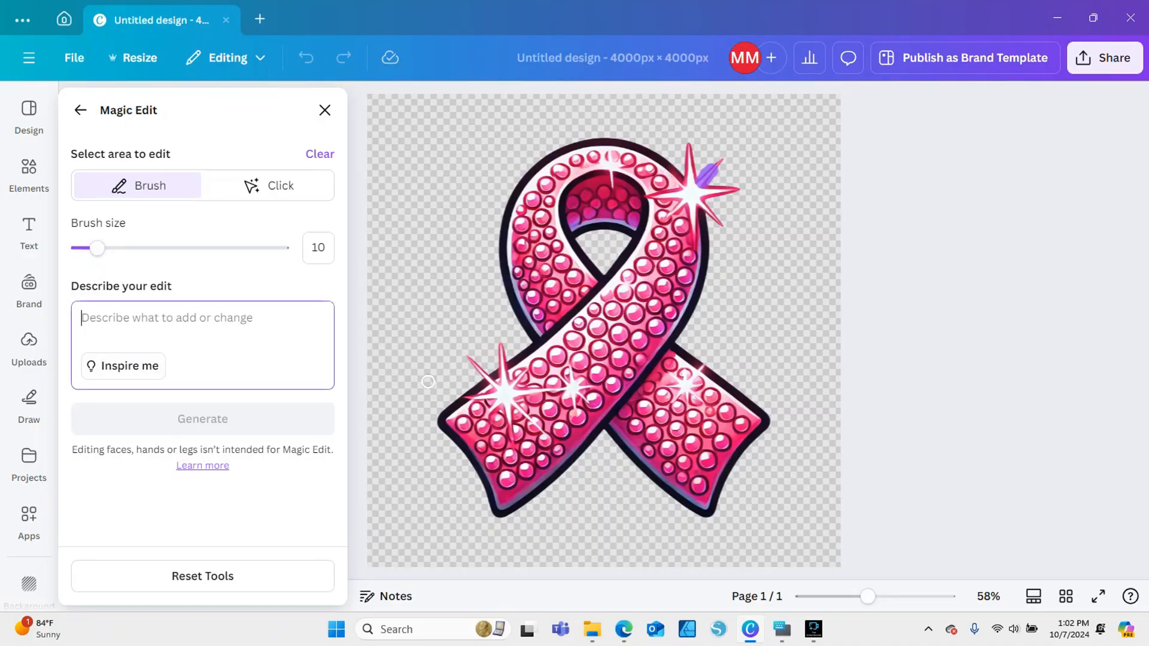
type("color white")
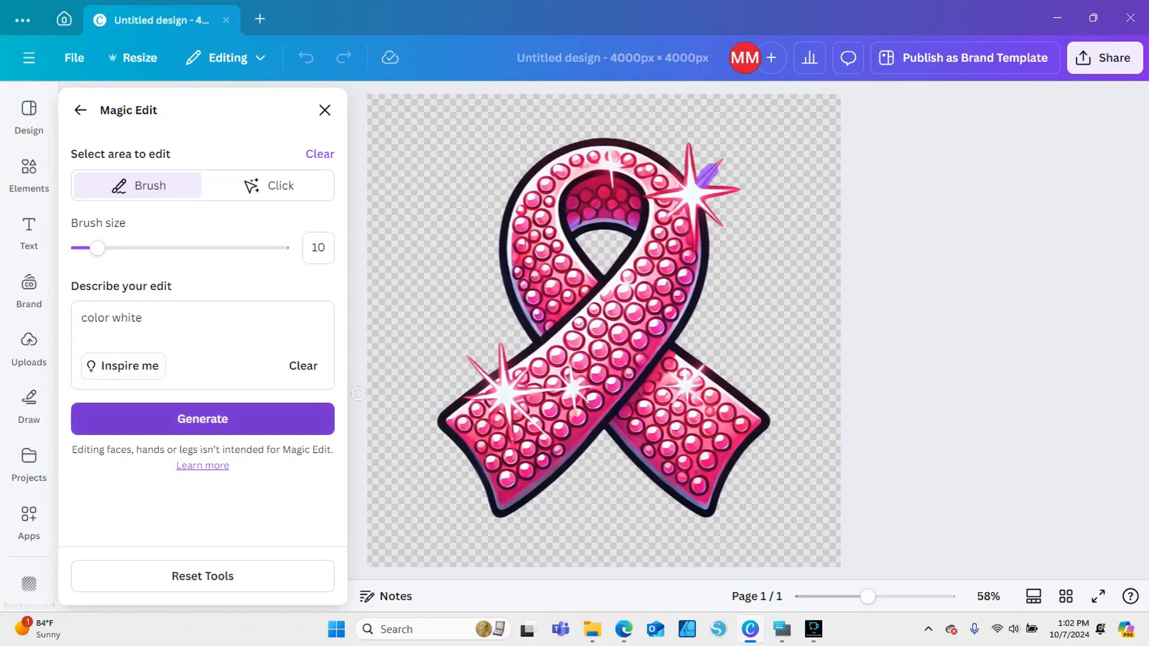
left_click(203, 419)
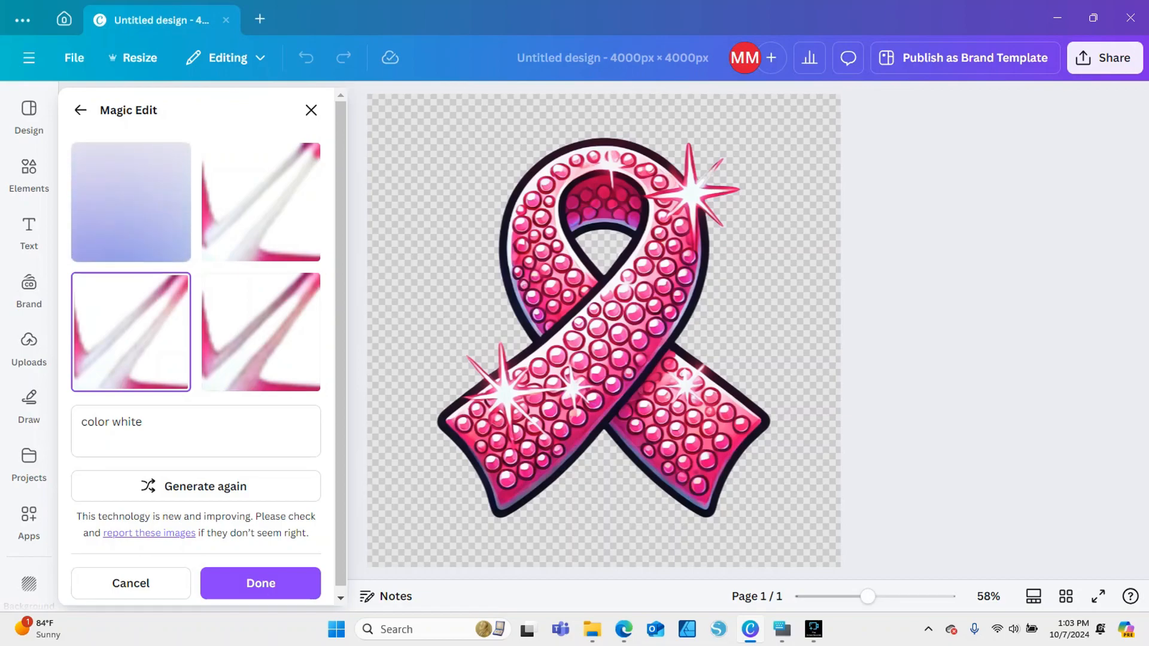
left_click(261, 333)
left_click(261, 203)
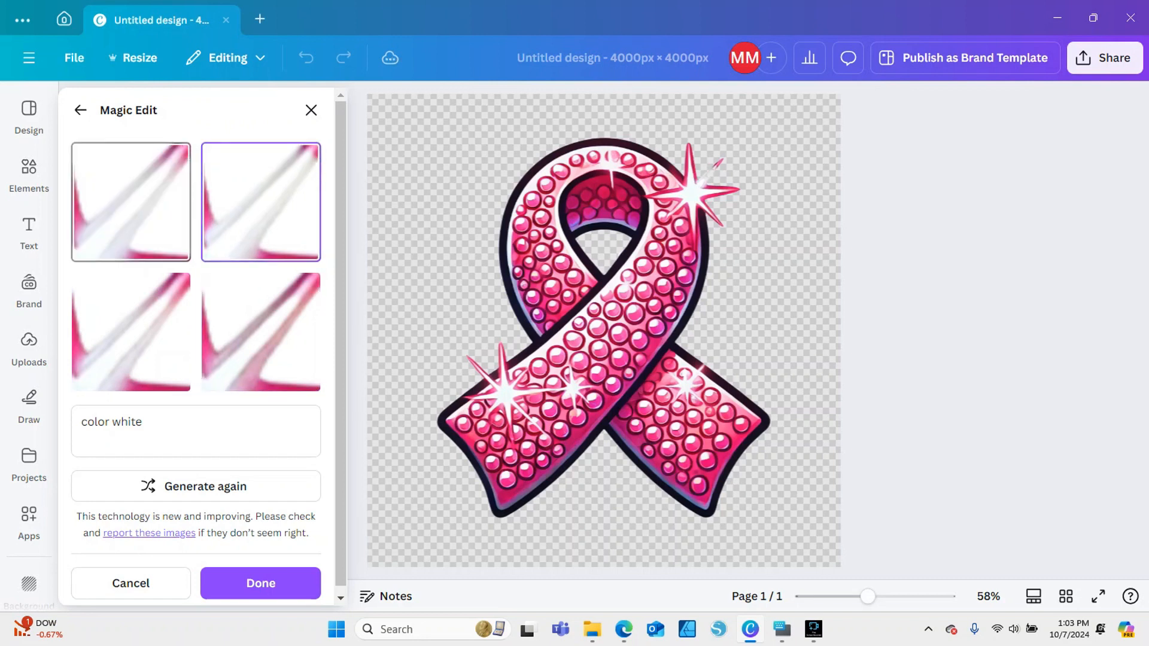
left_click(131, 203)
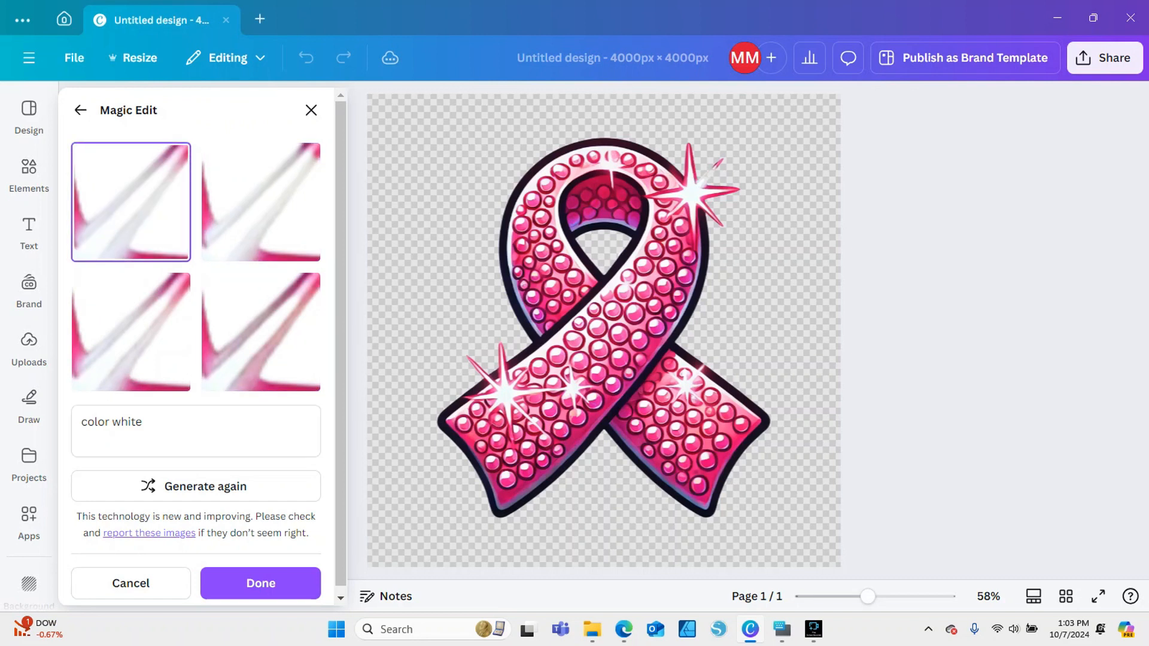
Generate another set of "color white" variants for the marked gap and preview several of them
left_click(201, 486)
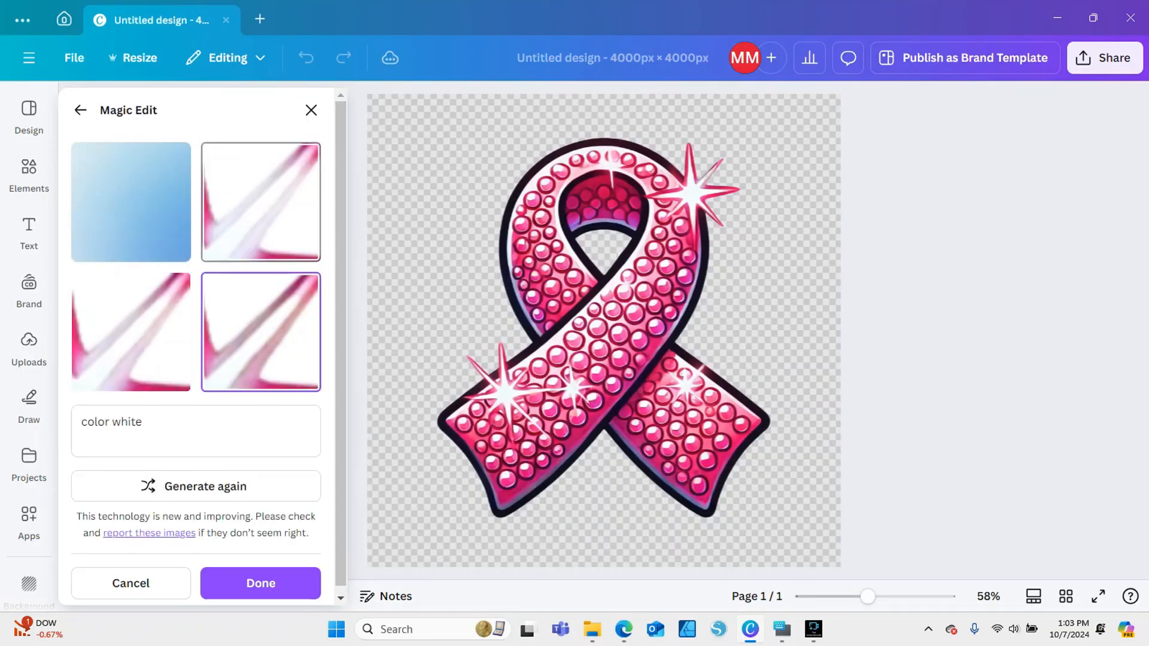
left_click(261, 202)
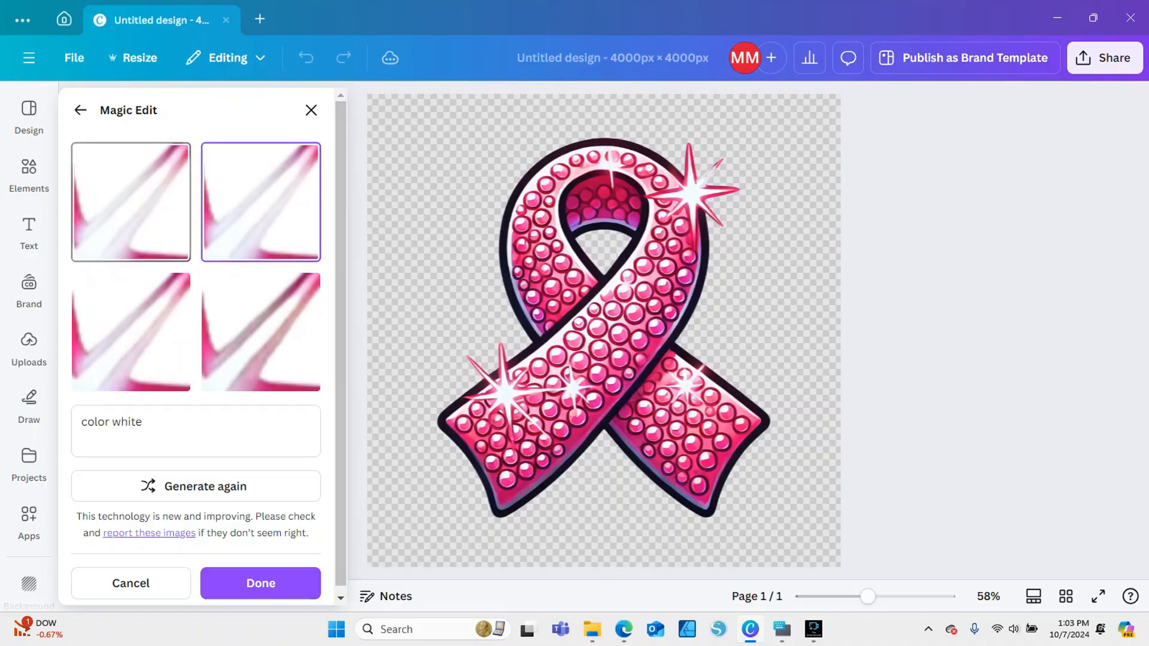
left_click(131, 202)
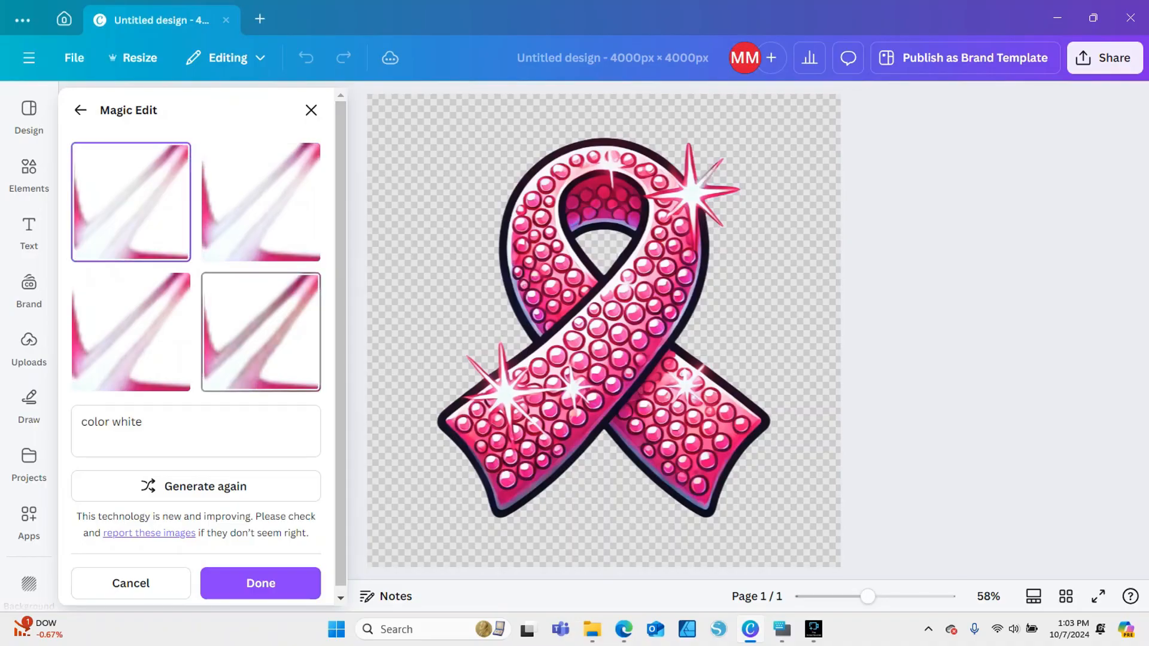
left_click(261, 332)
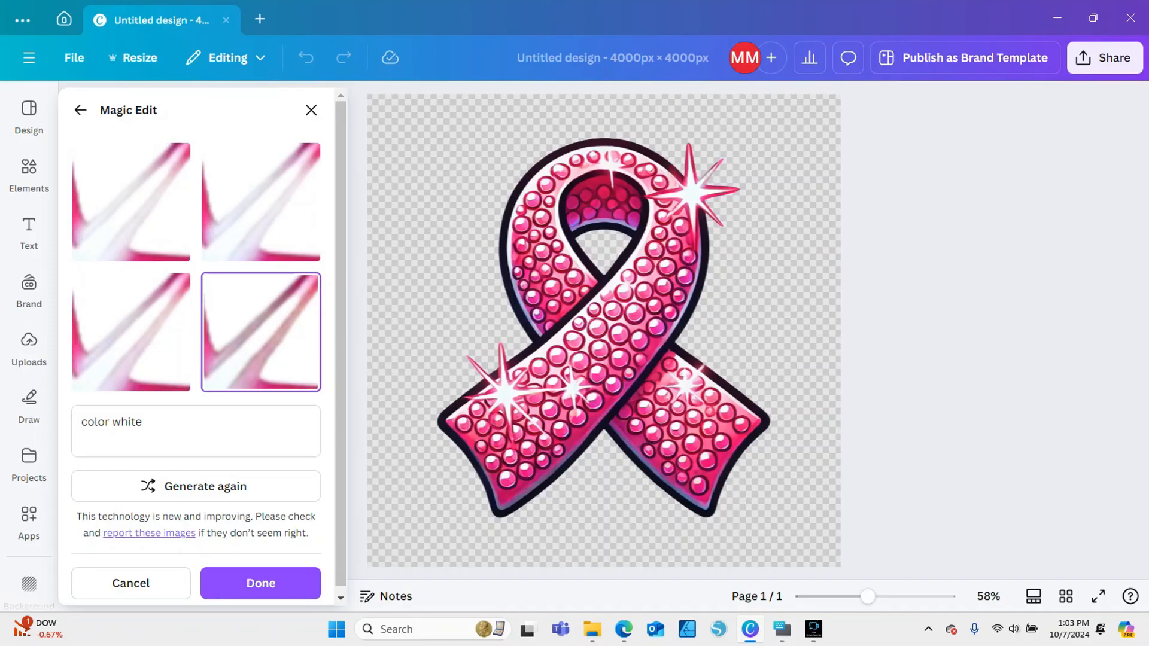
Compare the regenerated variants up close at the ribbon's upper right sparkle
scroll(600, 341, "up", 5)
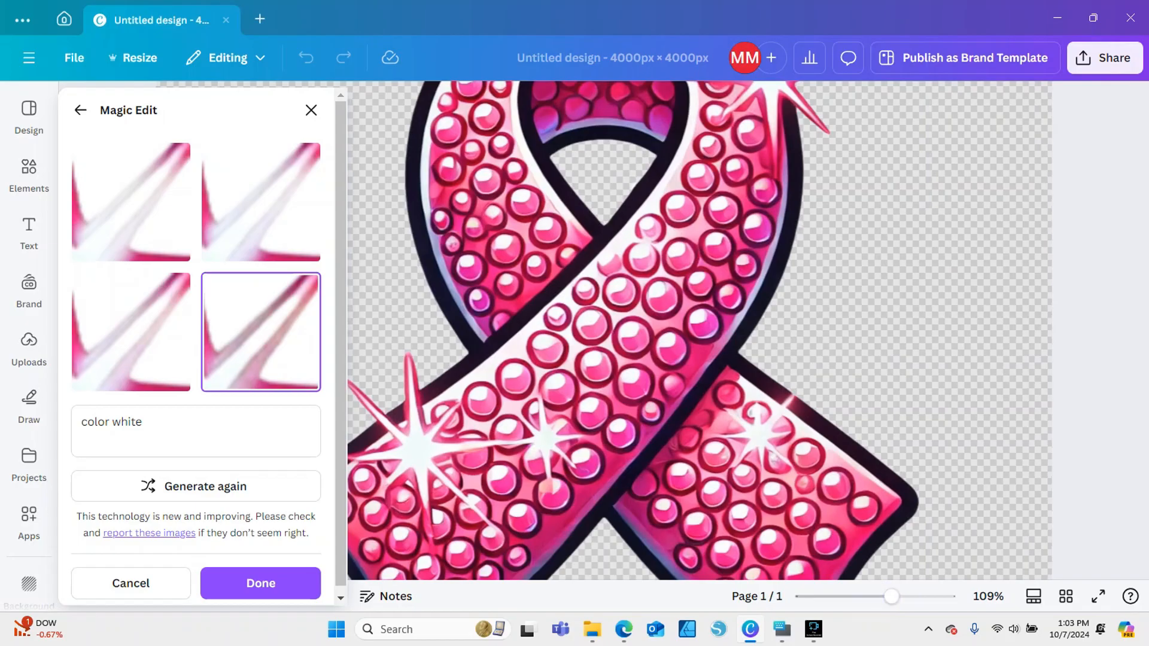
scroll(600, 342, "up", 1)
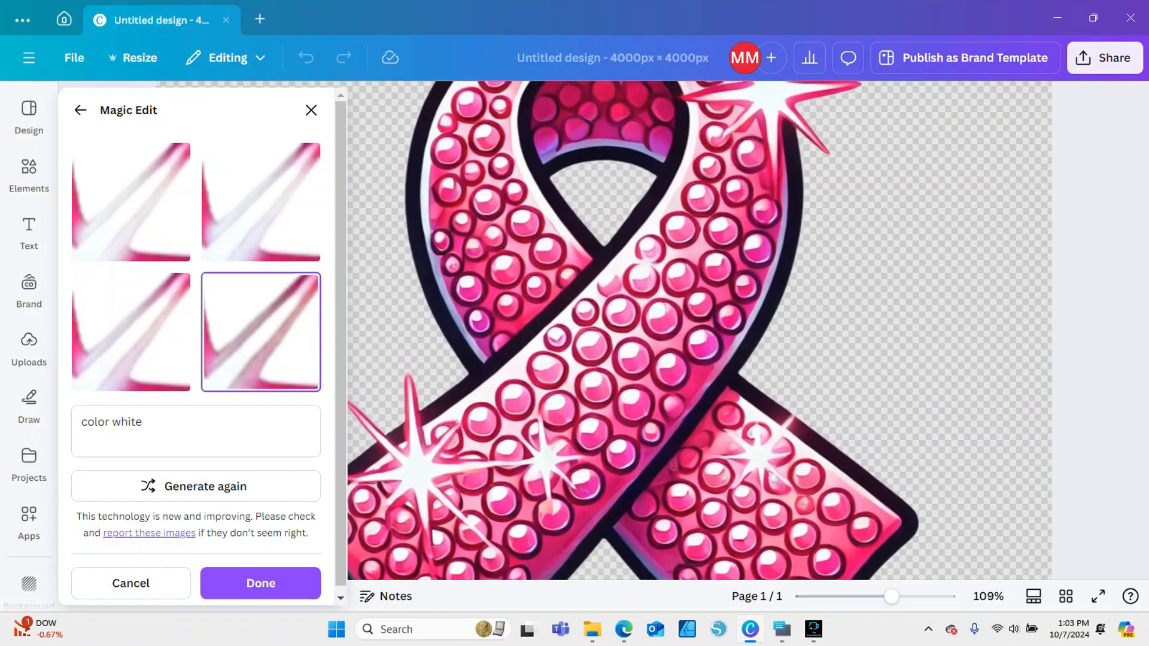
scroll(601, 341, "up", 1)
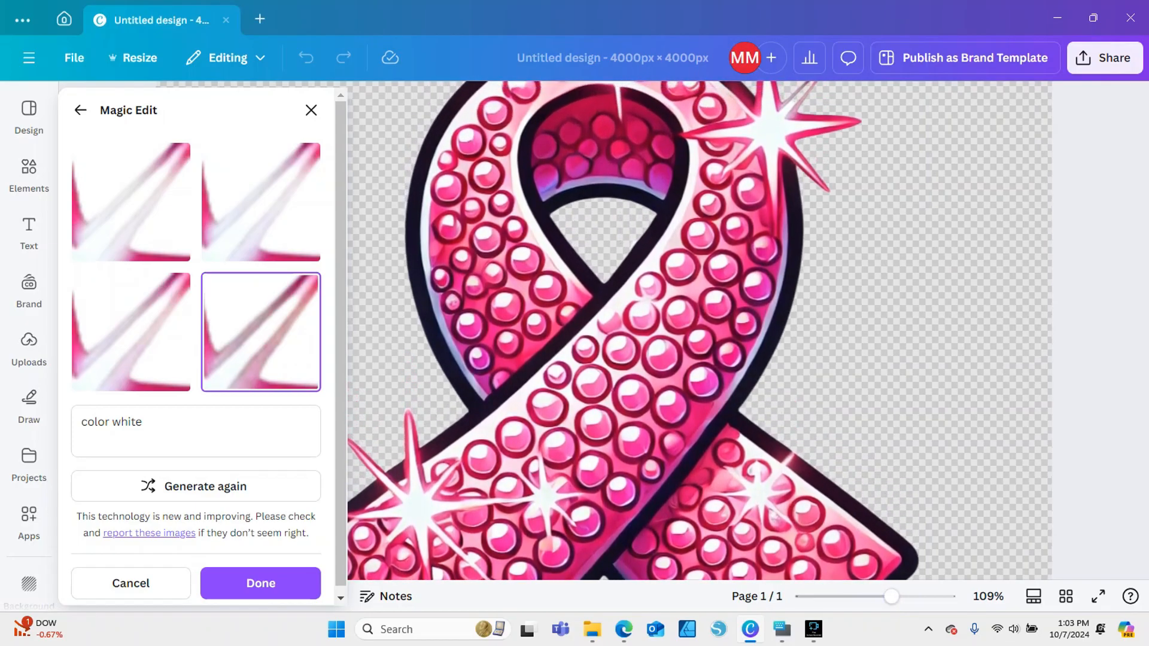
scroll(601, 342, "up", 1)
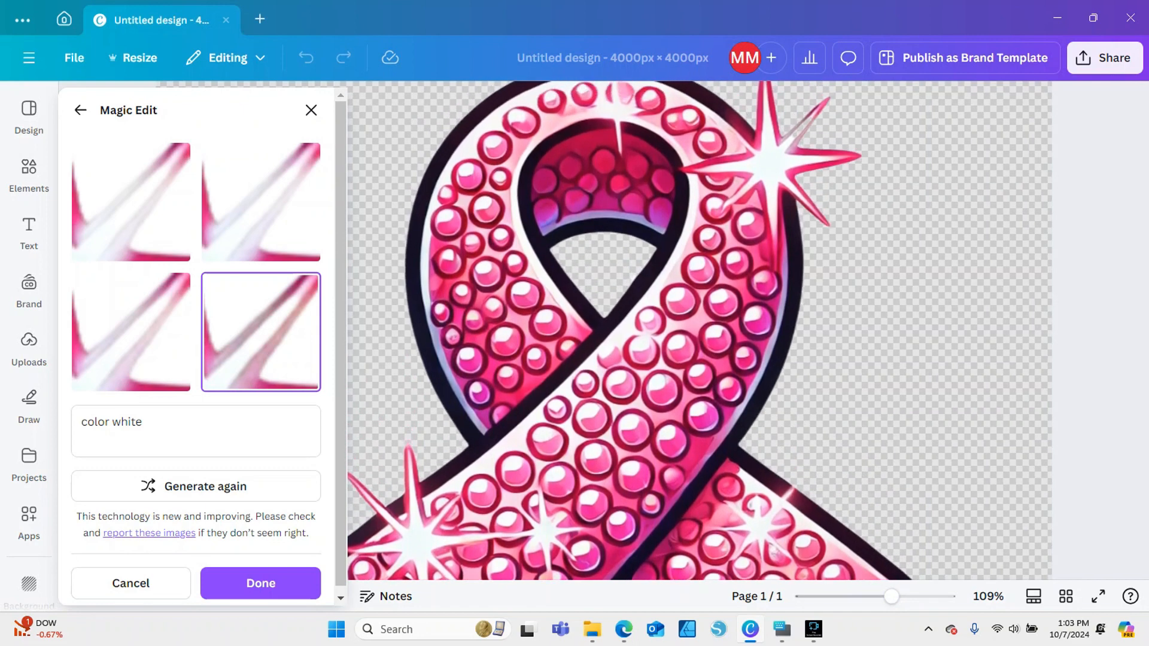
left_click(131, 332)
left_click(261, 202)
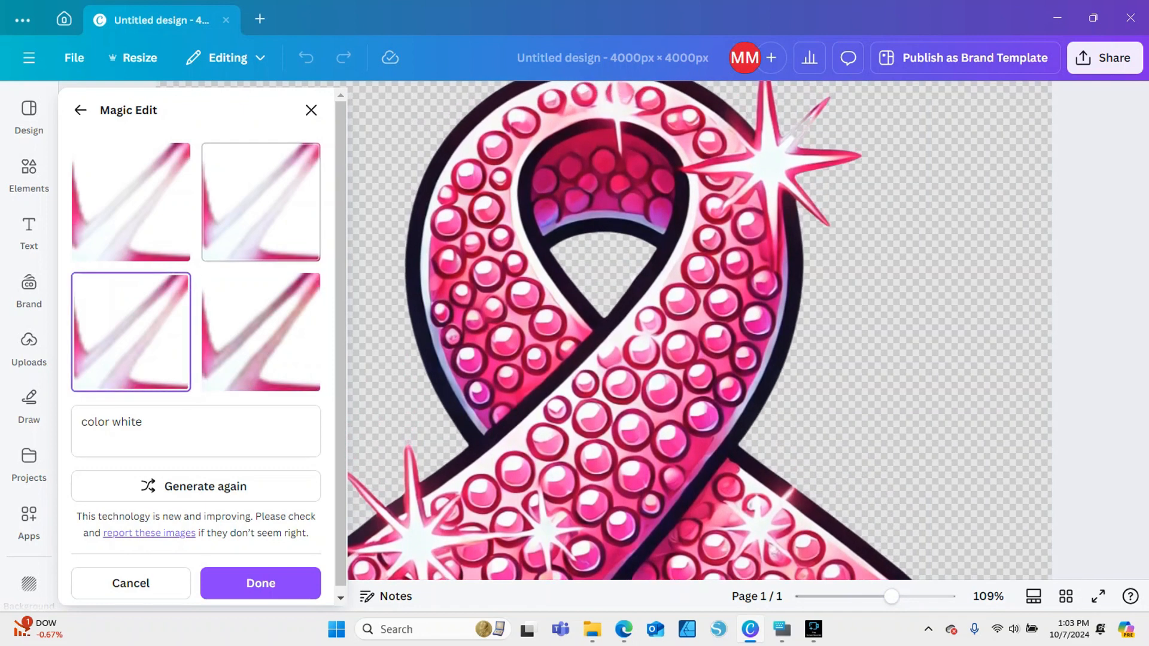
left_click(131, 202)
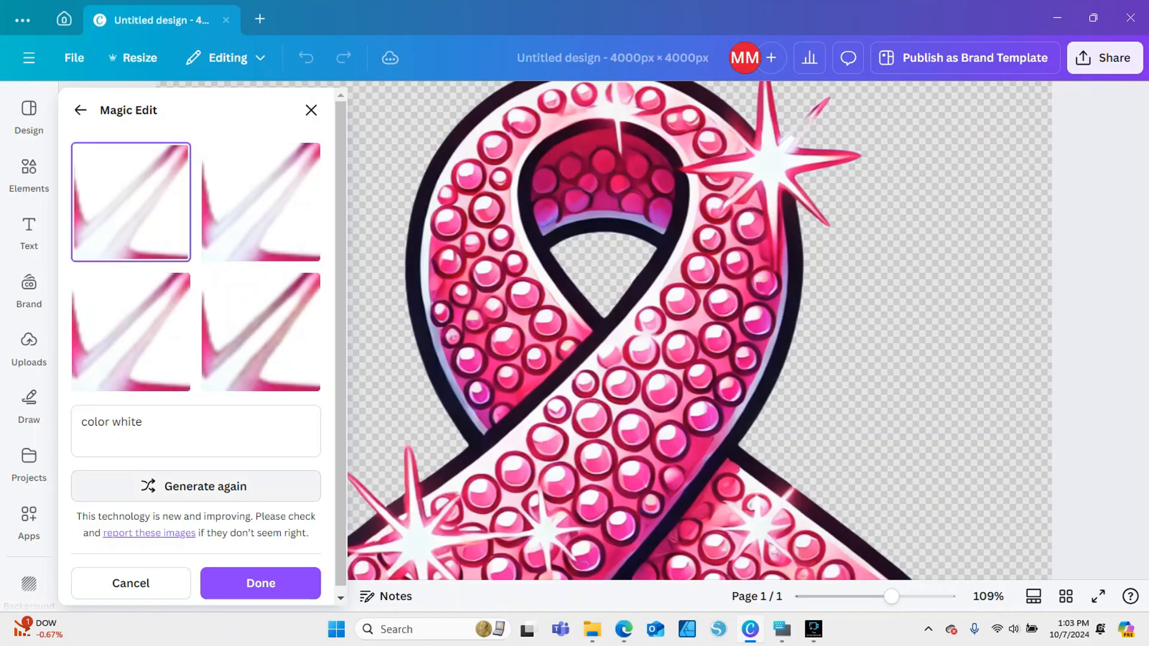
Generate a third set of "color white" variants, preview all four on the sparkle, and discard them
left_click(196, 486)
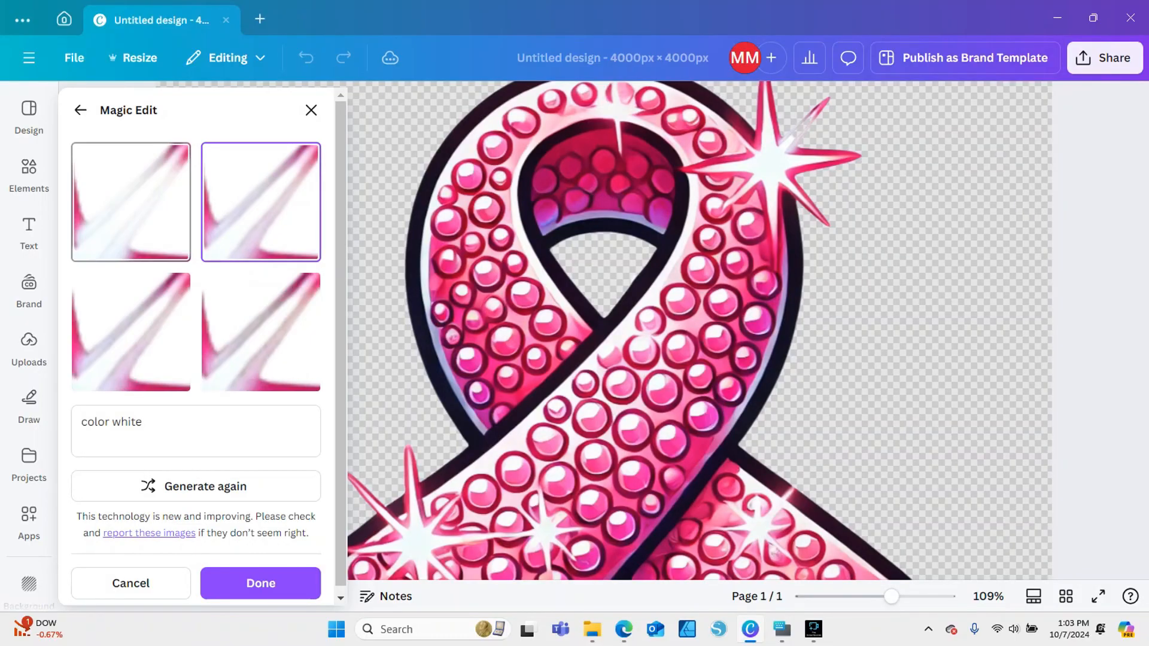
left_click(131, 210)
left_click(261, 206)
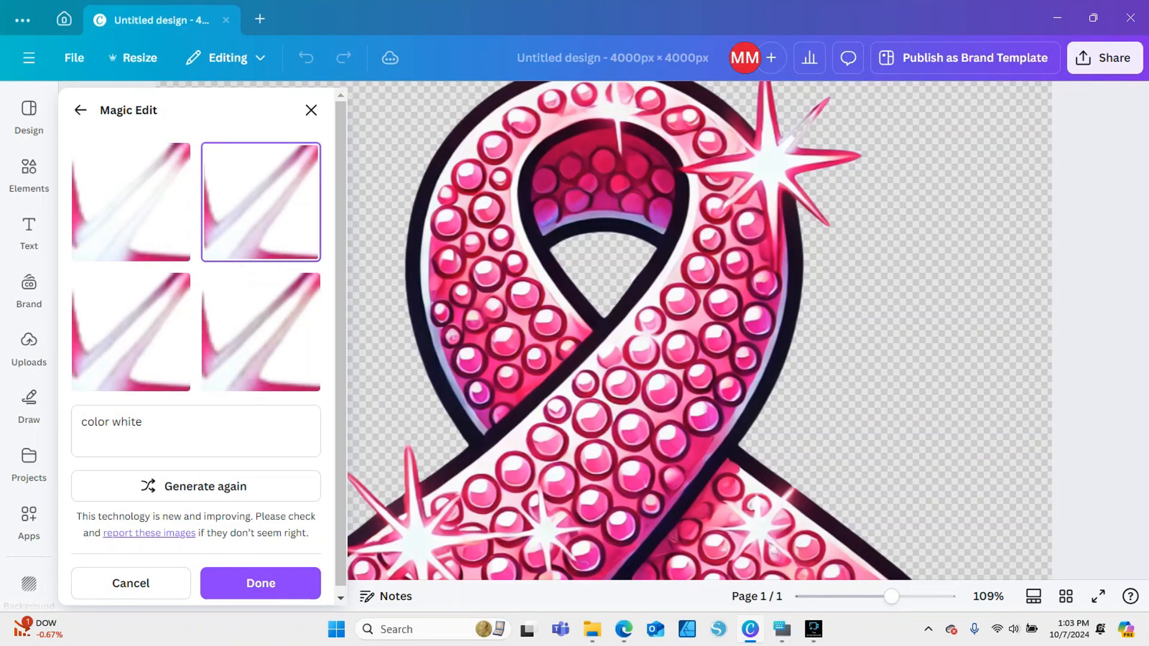
left_click(135, 207)
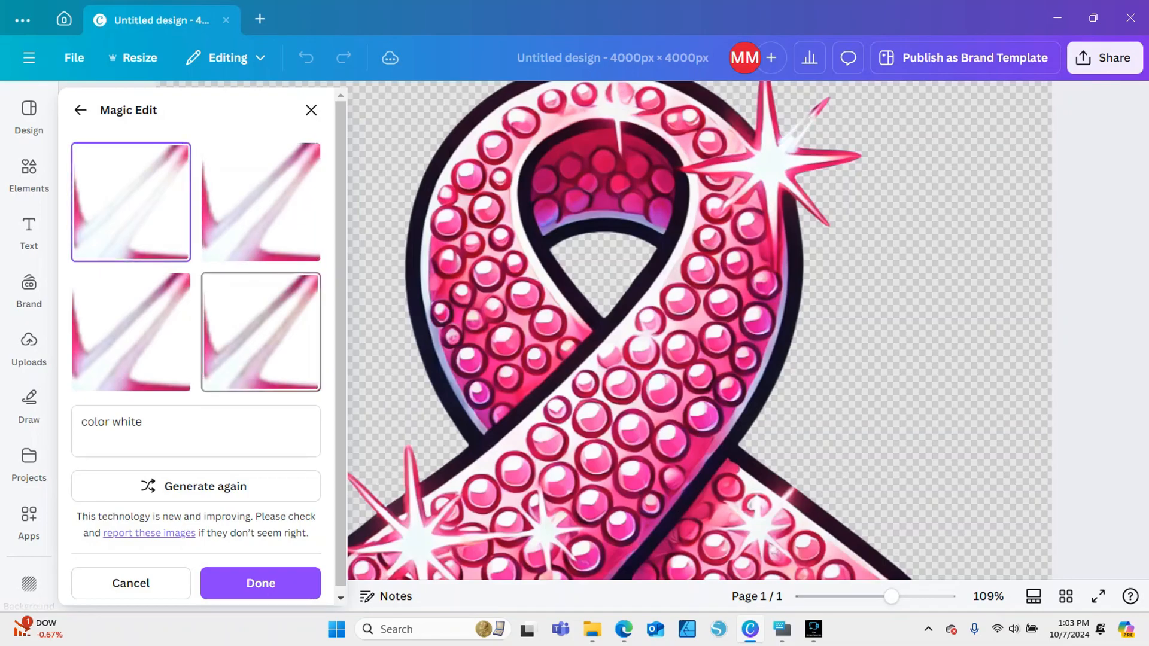
left_click(256, 329)
left_click(133, 331)
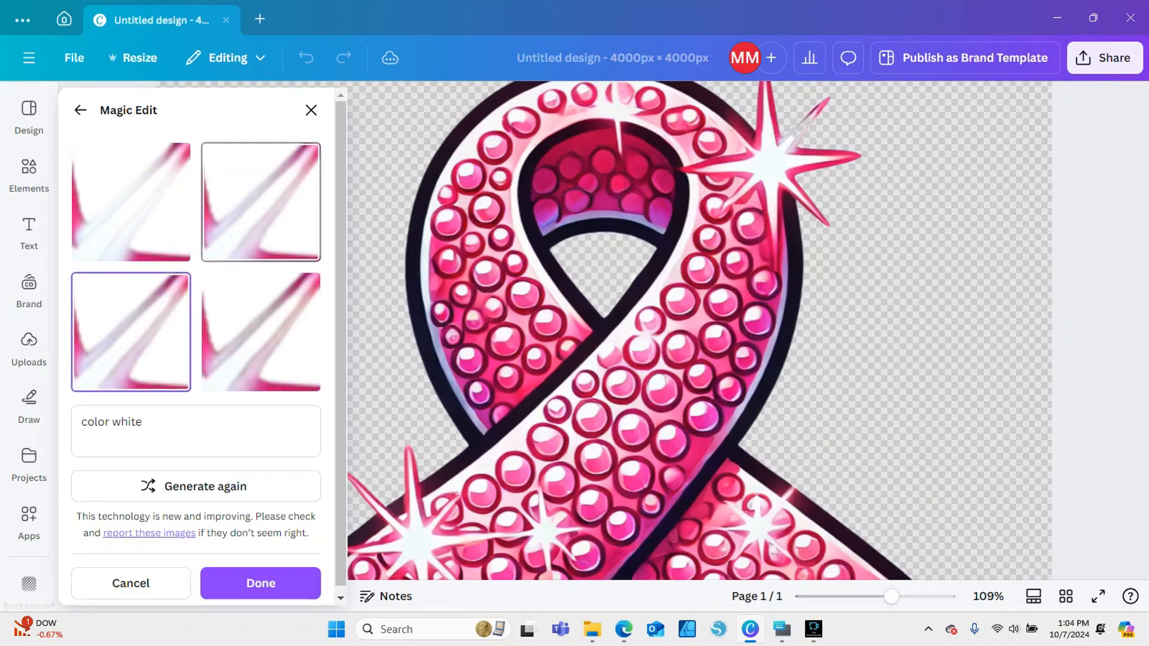
left_click(260, 209)
left_click(130, 583)
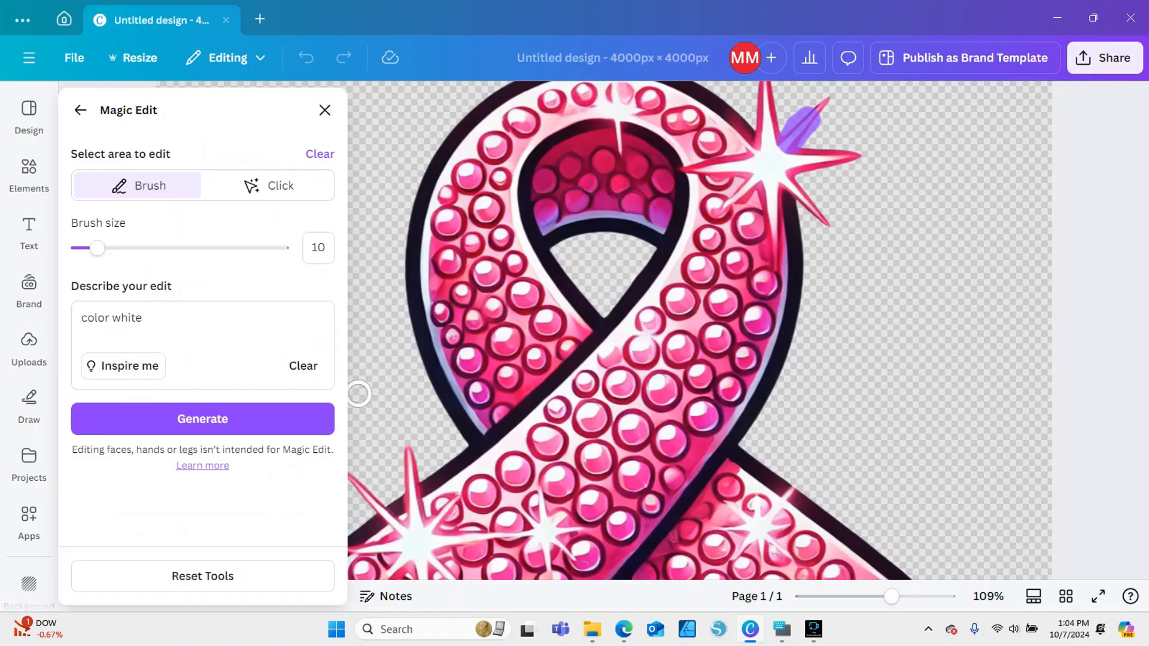
Reduce the Magic Edit brush size to 7, back out of resetting the tools, and leave Magic Edit without applying the edit
left_click_drag(97, 248, 91, 248)
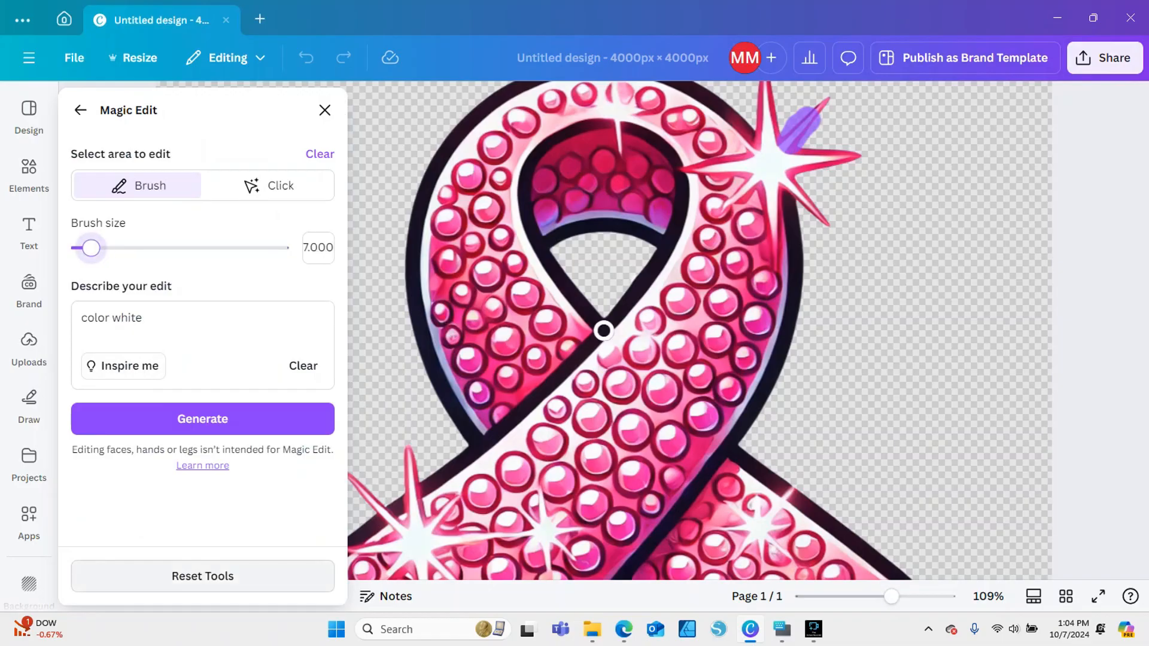
left_click(203, 576)
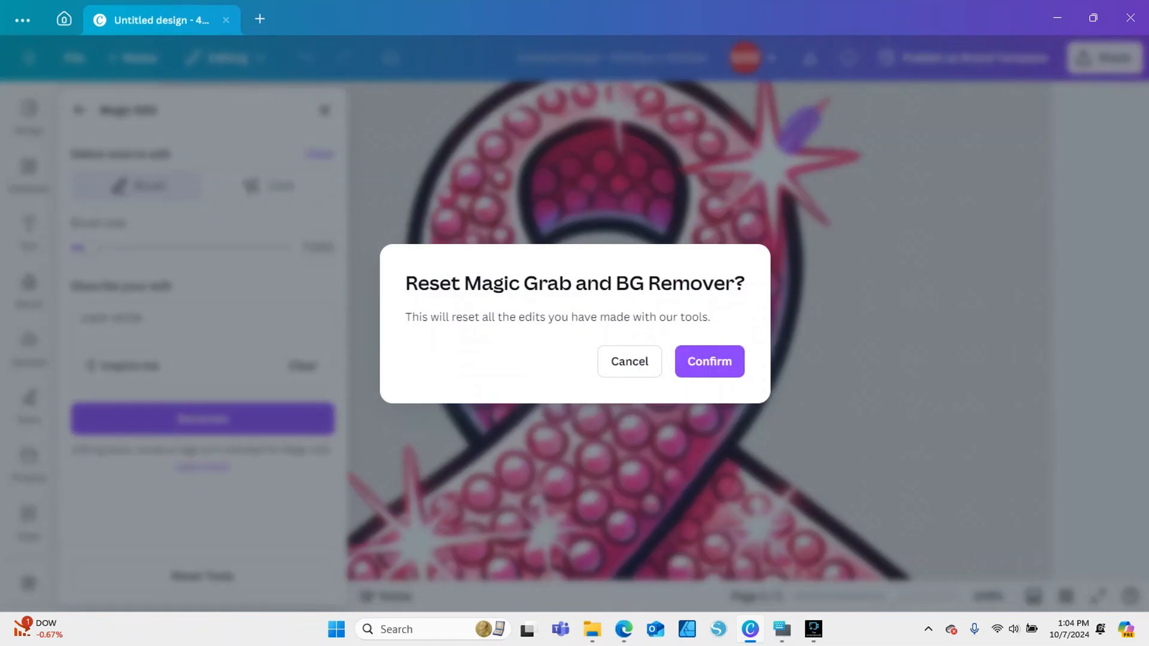
left_click(630, 361)
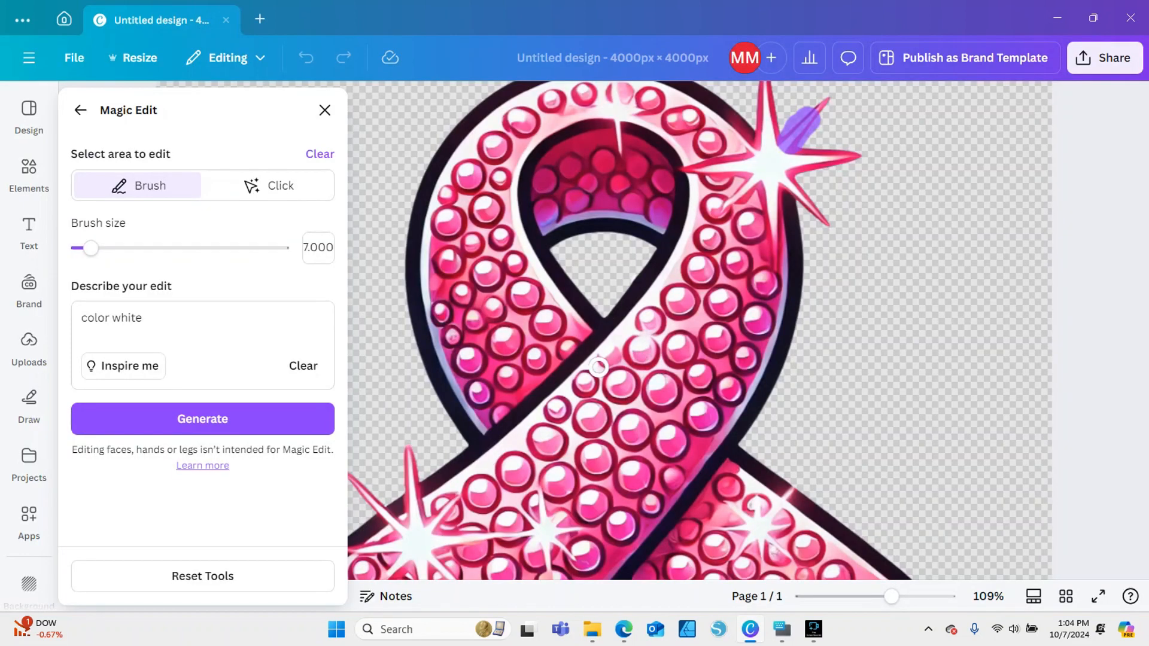
left_click(326, 110)
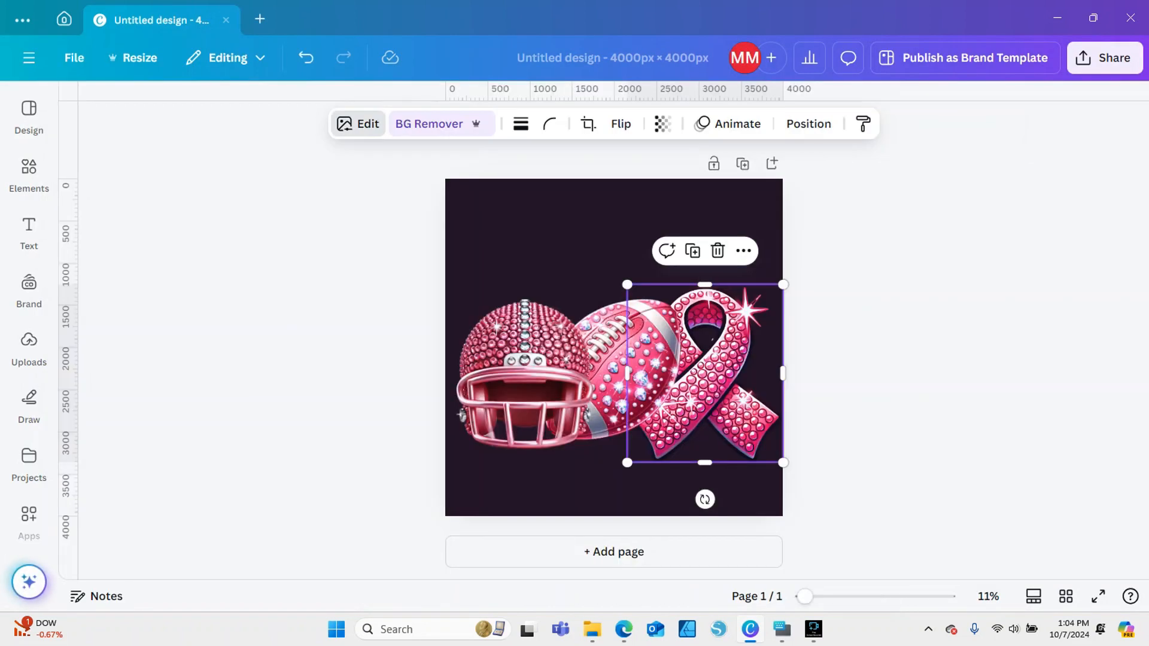
Reopen Magic Edit on the ribbon and mark the narrow gap between the upper right sparkle's rays with brush size 1
left_click(358, 124)
left_click(318, 253)
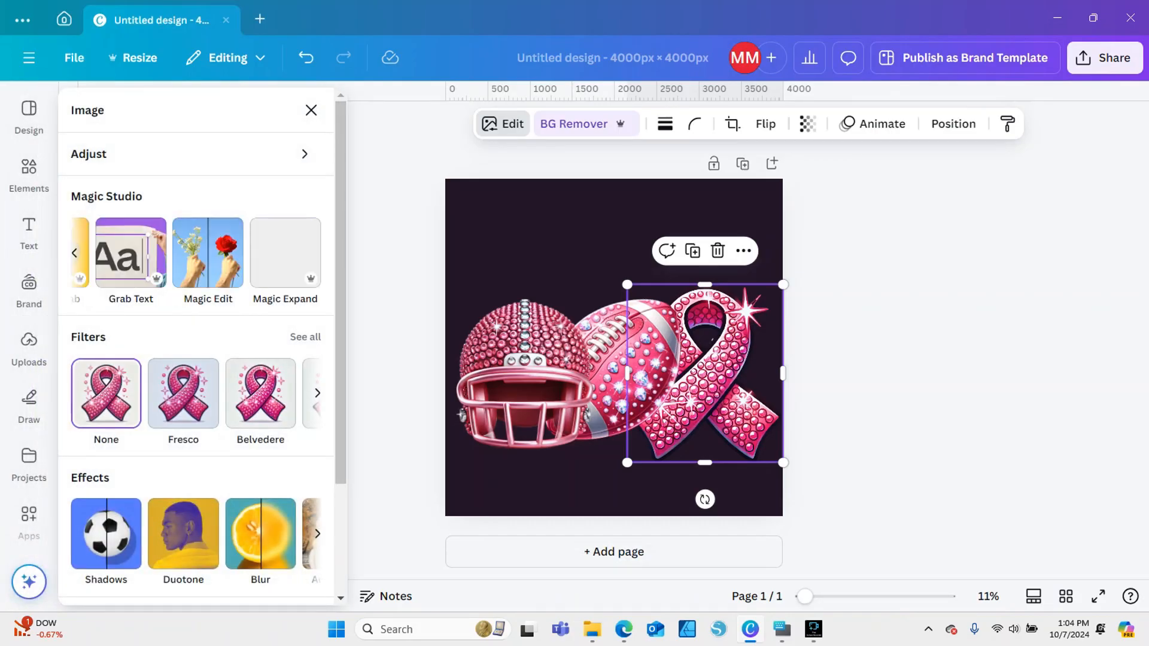
left_click(208, 252)
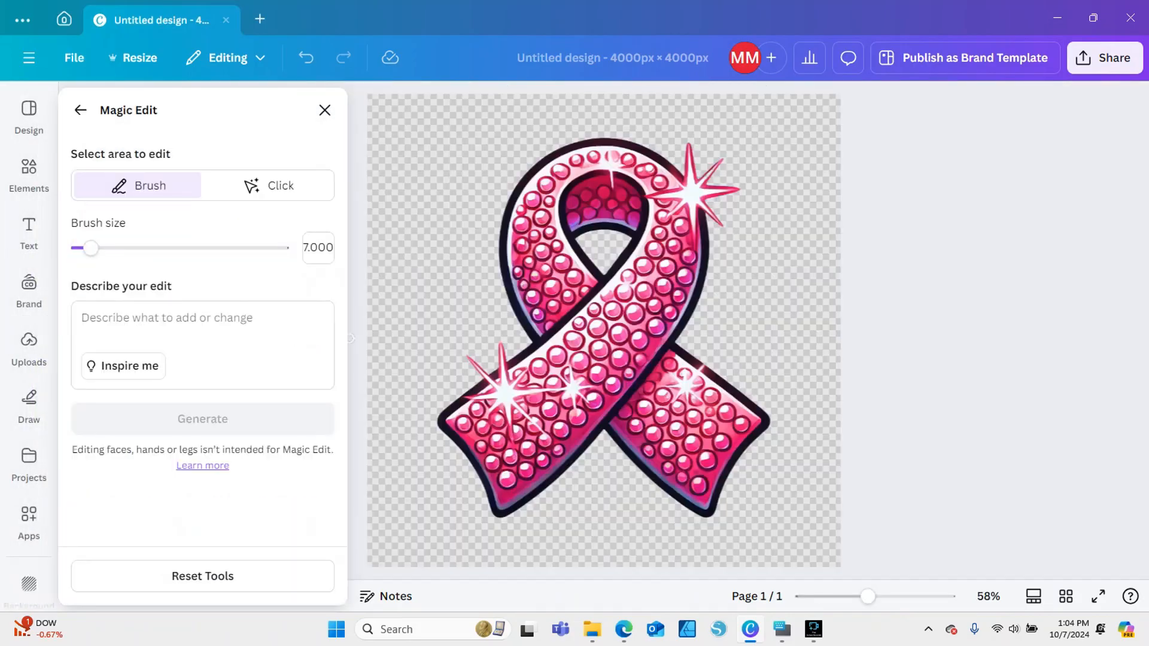
left_click_drag(91, 248, 80, 248)
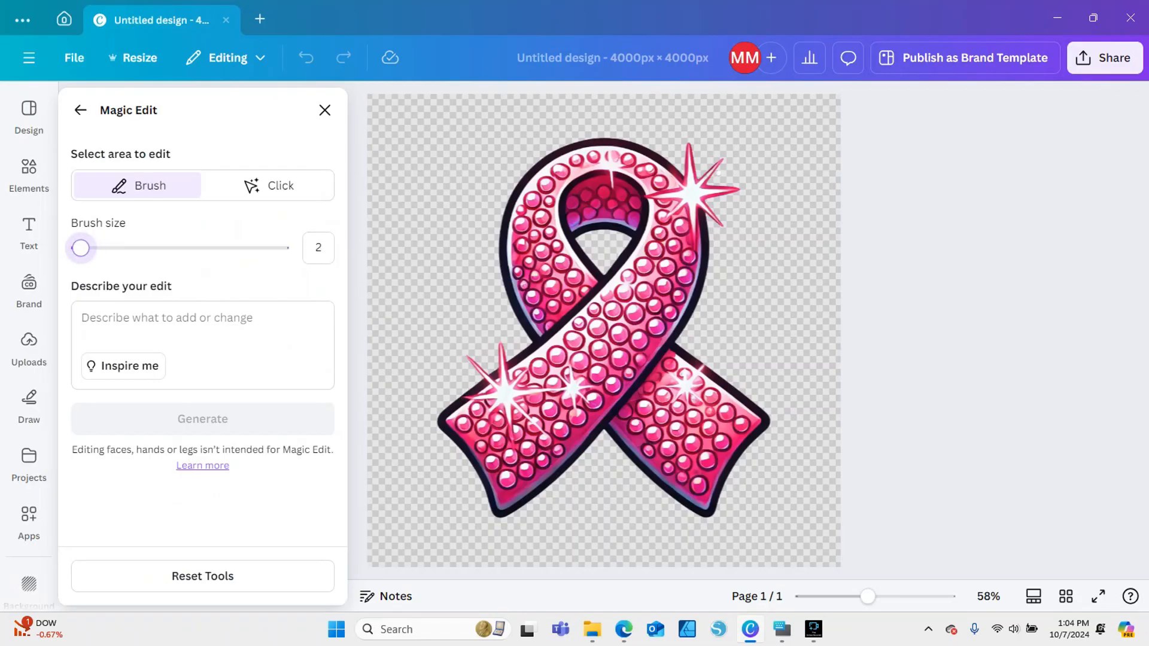
left_click_drag(868, 596, 897, 597)
scroll(965, 437, "up", 2)
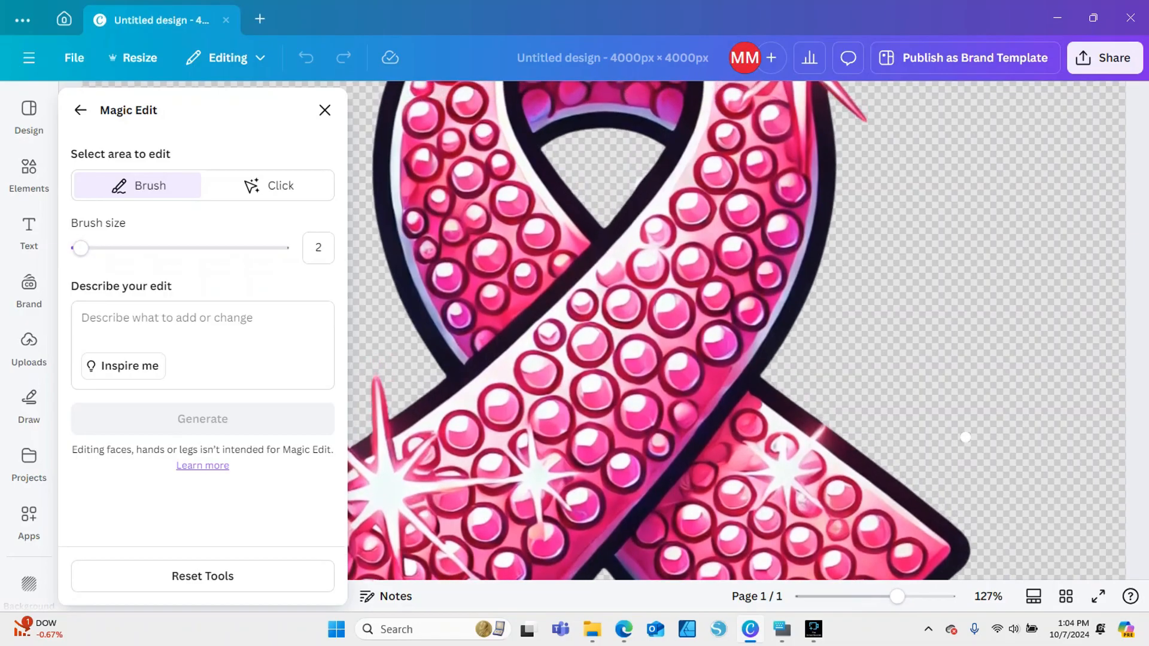
scroll(966, 431, "up", 2)
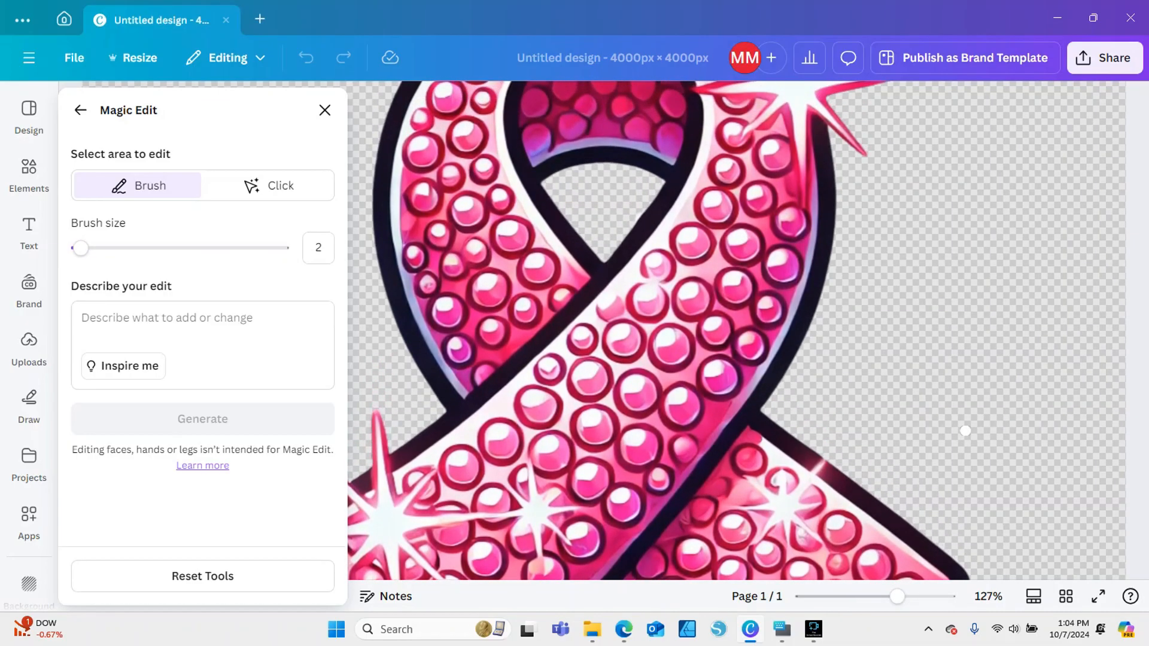
scroll(965, 431, "up", 2)
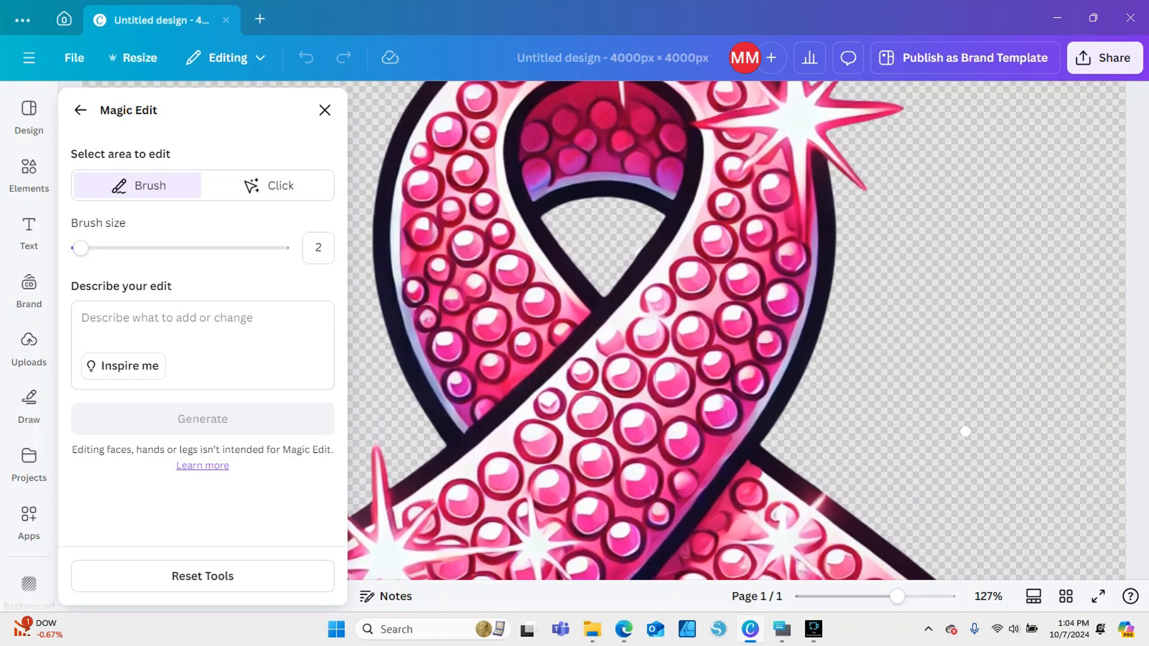
scroll(965, 432, "up", 2)
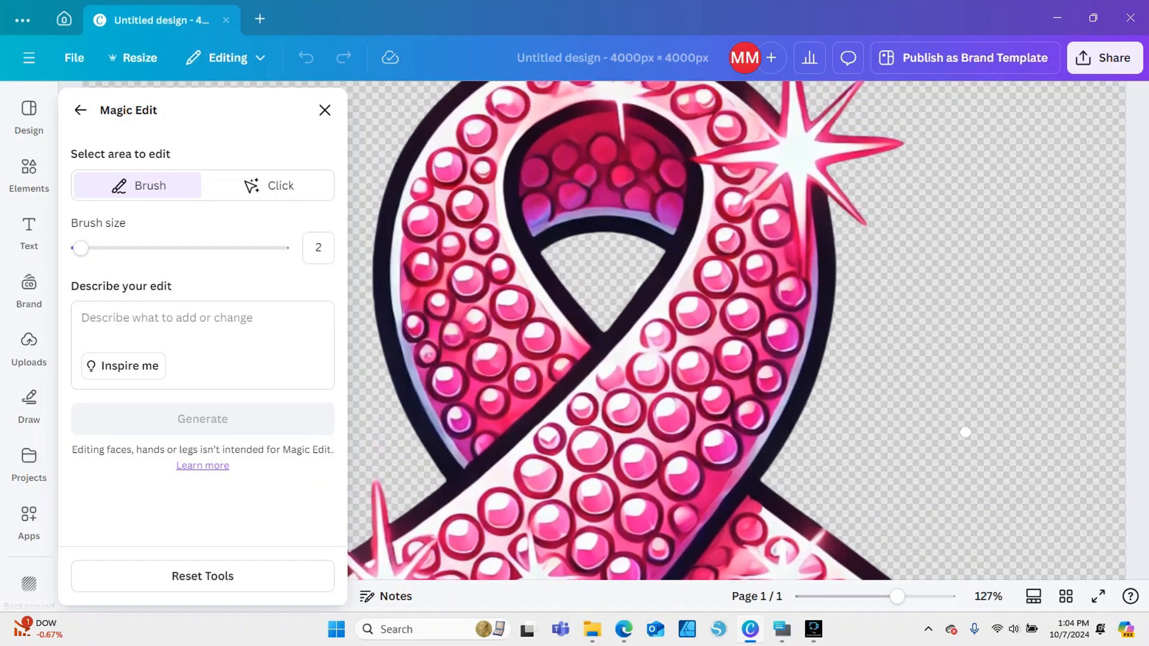
scroll(966, 433, "up", 2)
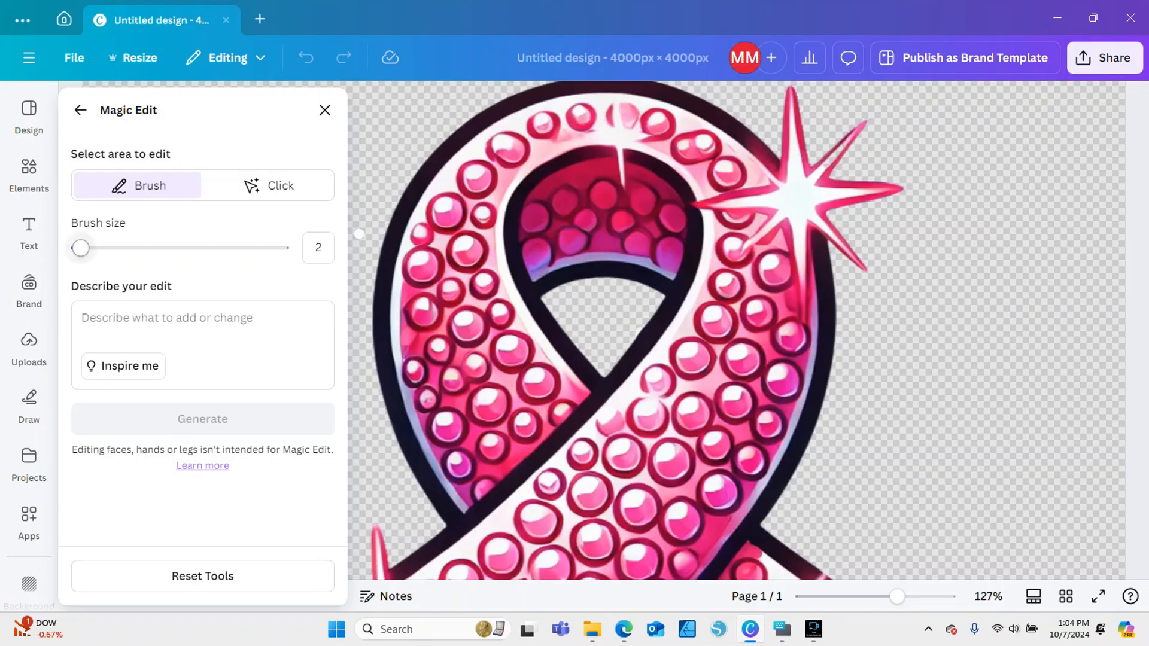
left_click_drag(81, 248, 79, 248)
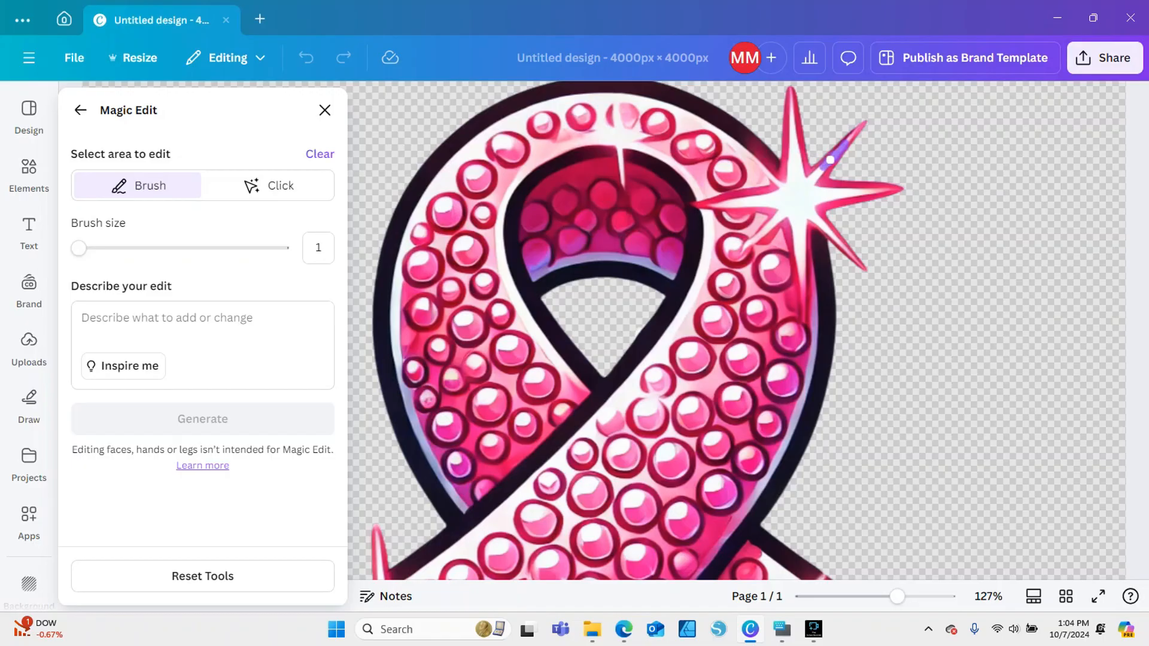
Generate "color white" variants for the marked gap in the ribbon's sparkle and preview all four
left_click(203, 326)
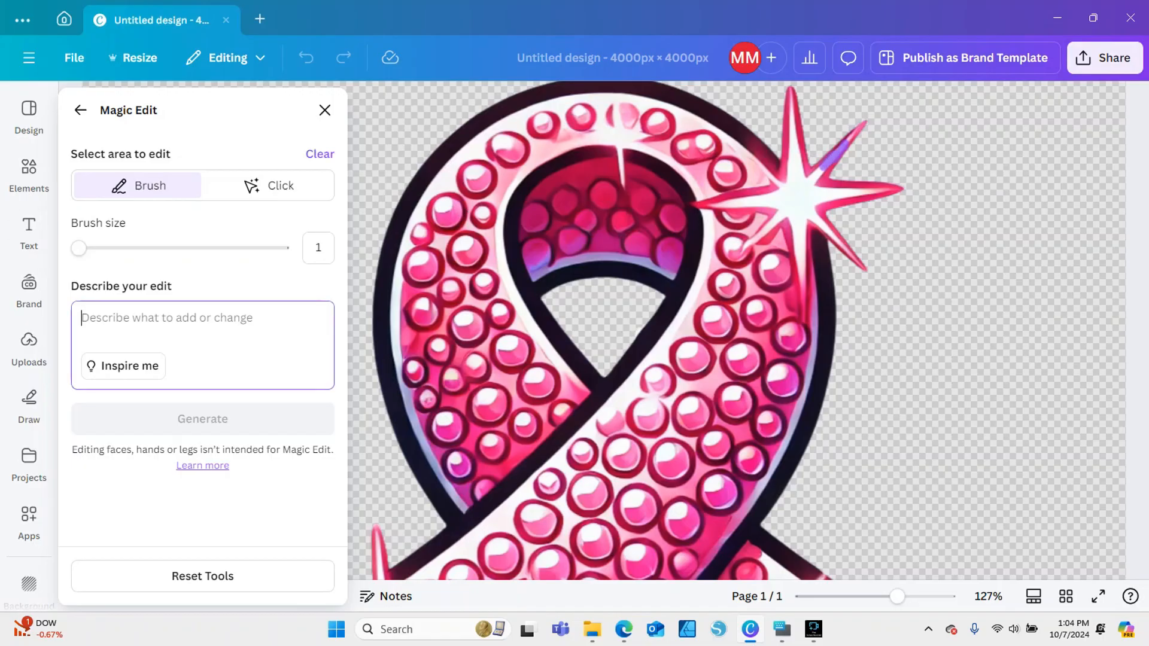
type("color white")
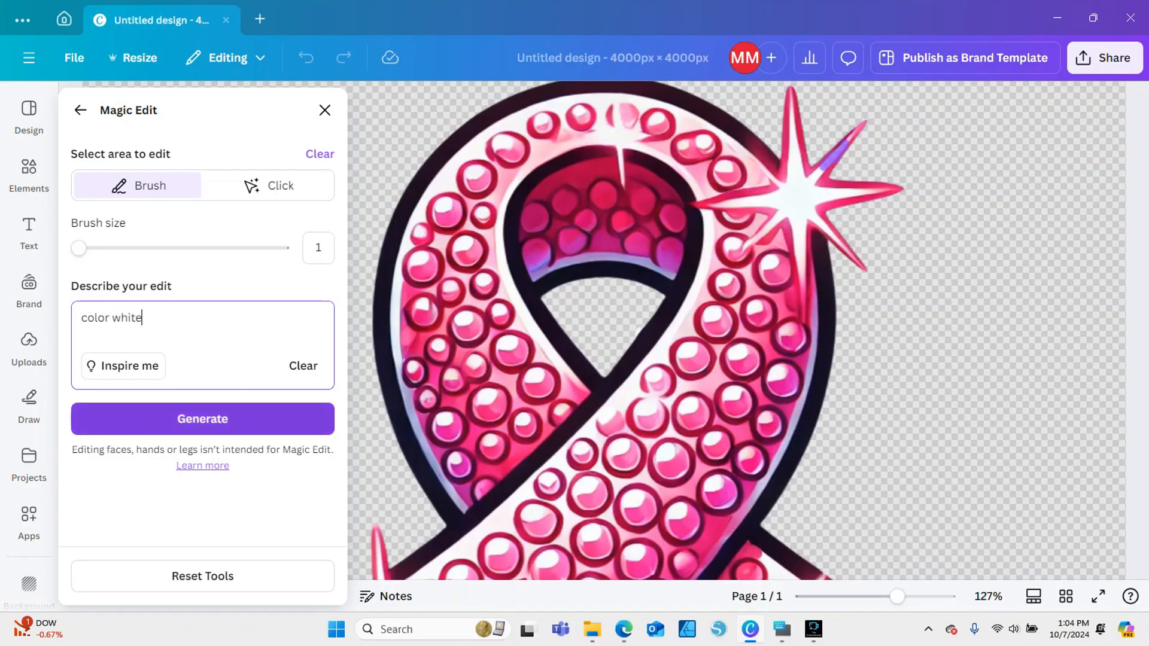
left_click(203, 419)
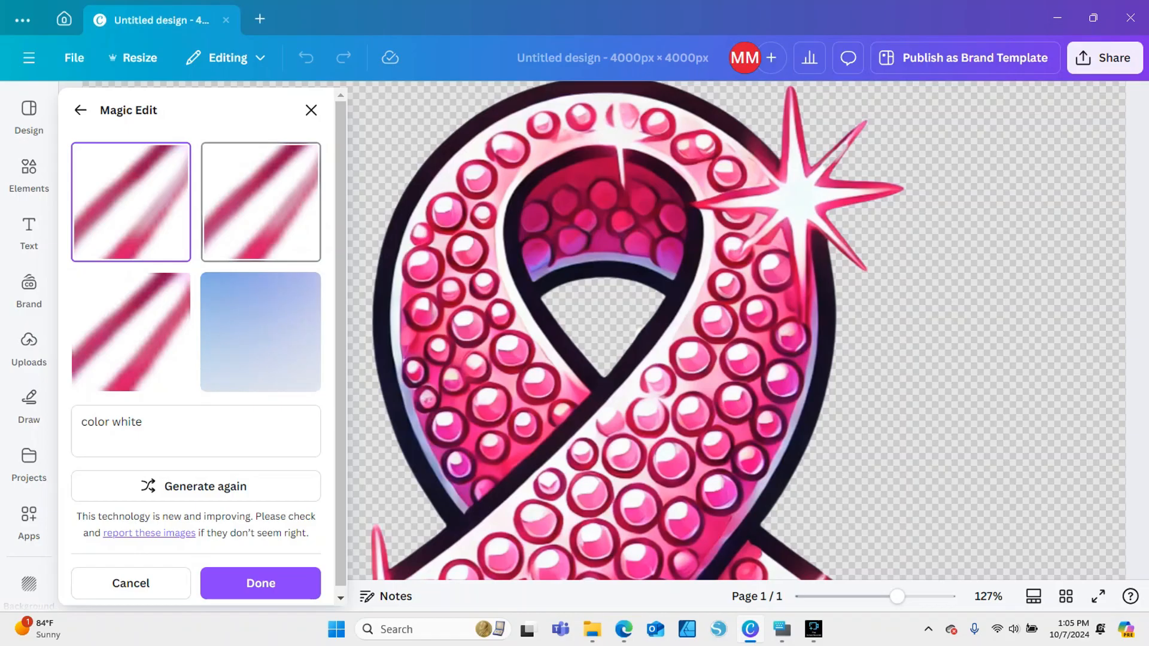
left_click(261, 202)
left_click(131, 332)
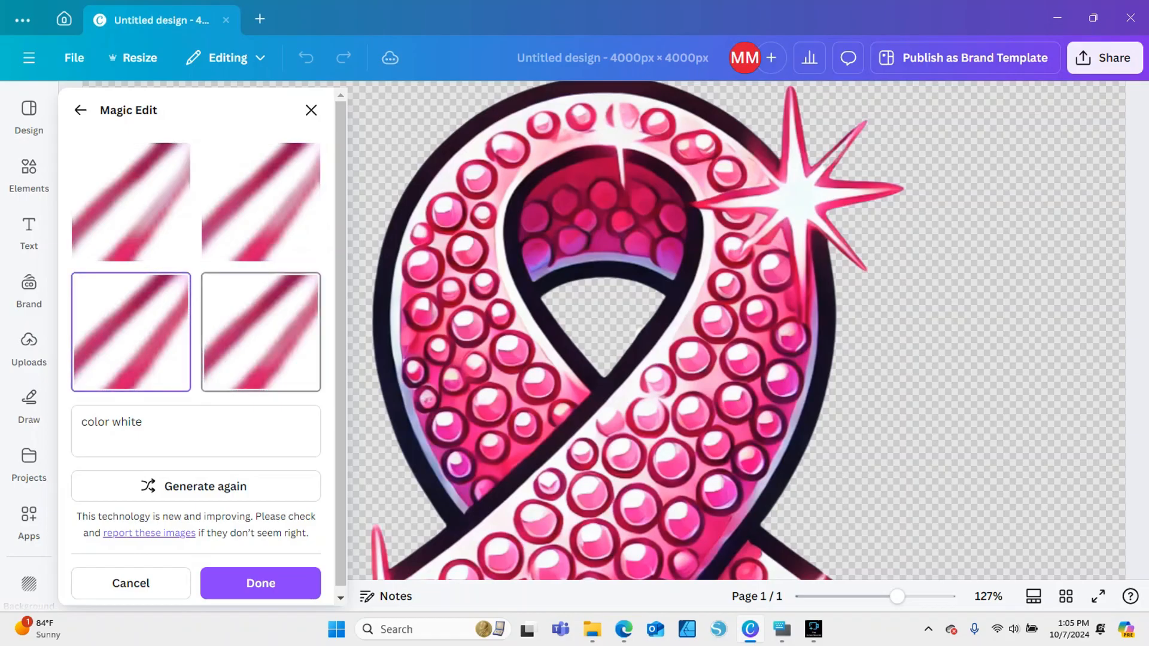
left_click(261, 332)
left_click(131, 202)
left_click(261, 203)
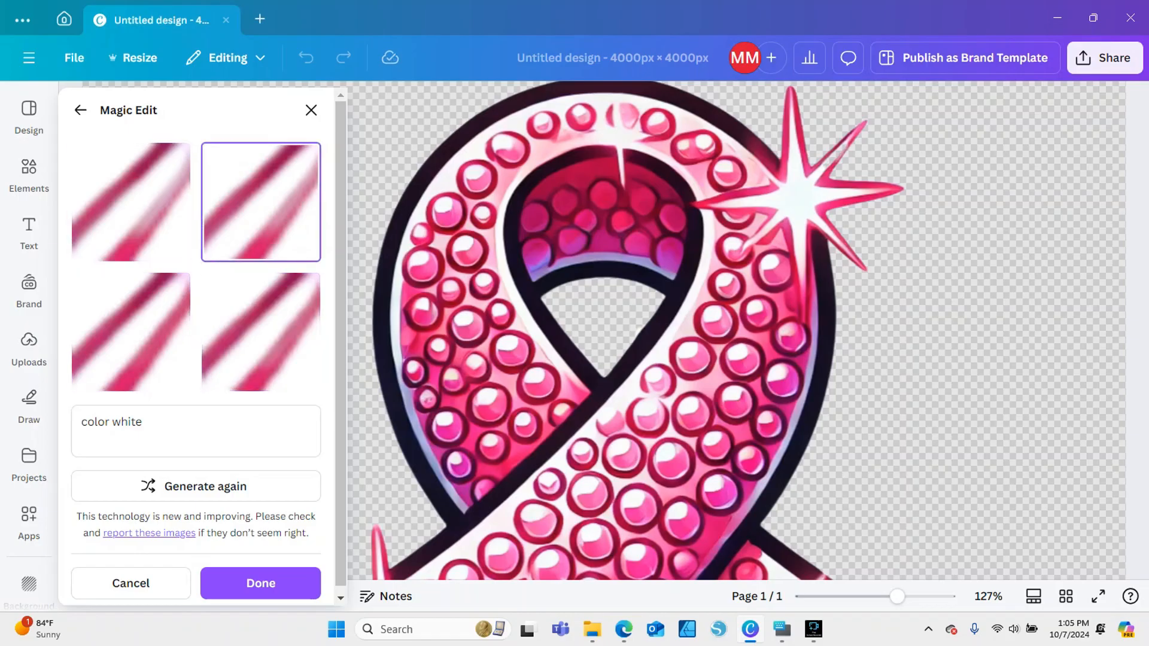
Generate another set of "color white" variants, compare them on the sparkle, discard them and leave Magic Edit
left_click(198, 486)
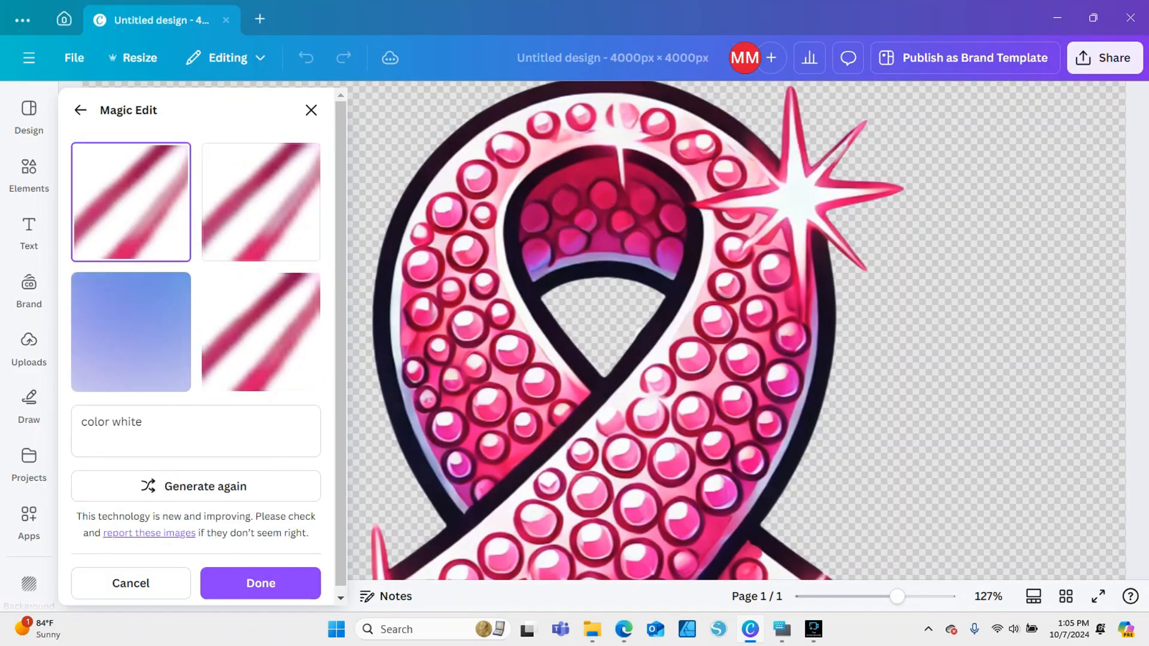
left_click(261, 203)
left_click(261, 333)
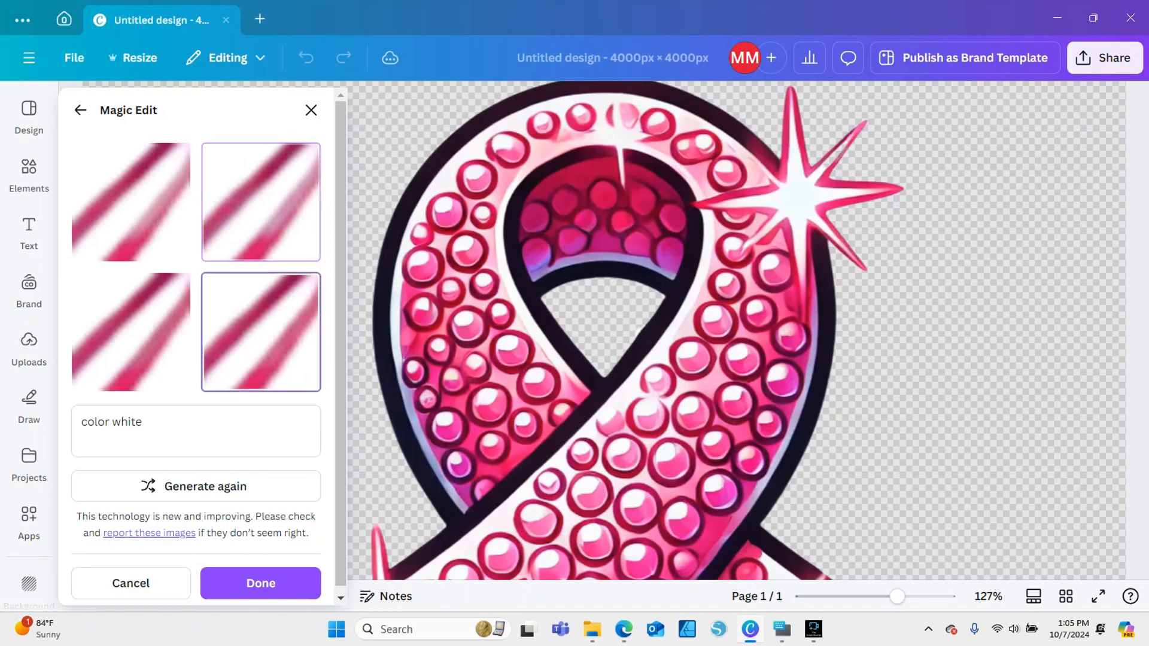
left_click(131, 333)
left_click(261, 333)
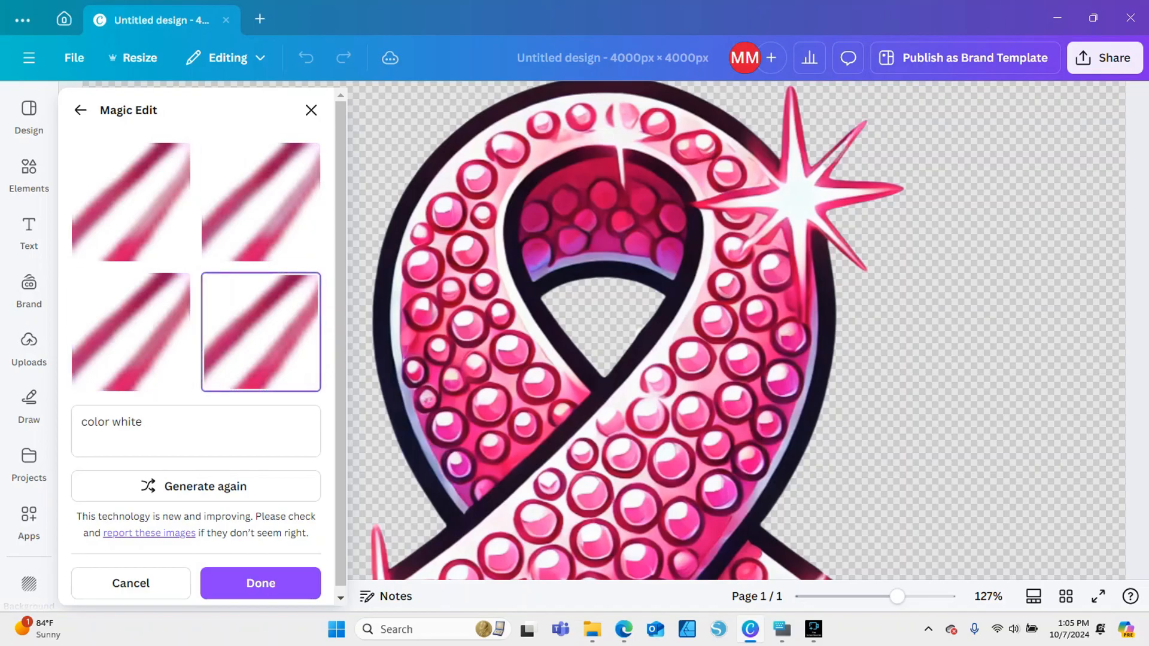
left_click(261, 203)
left_click(131, 202)
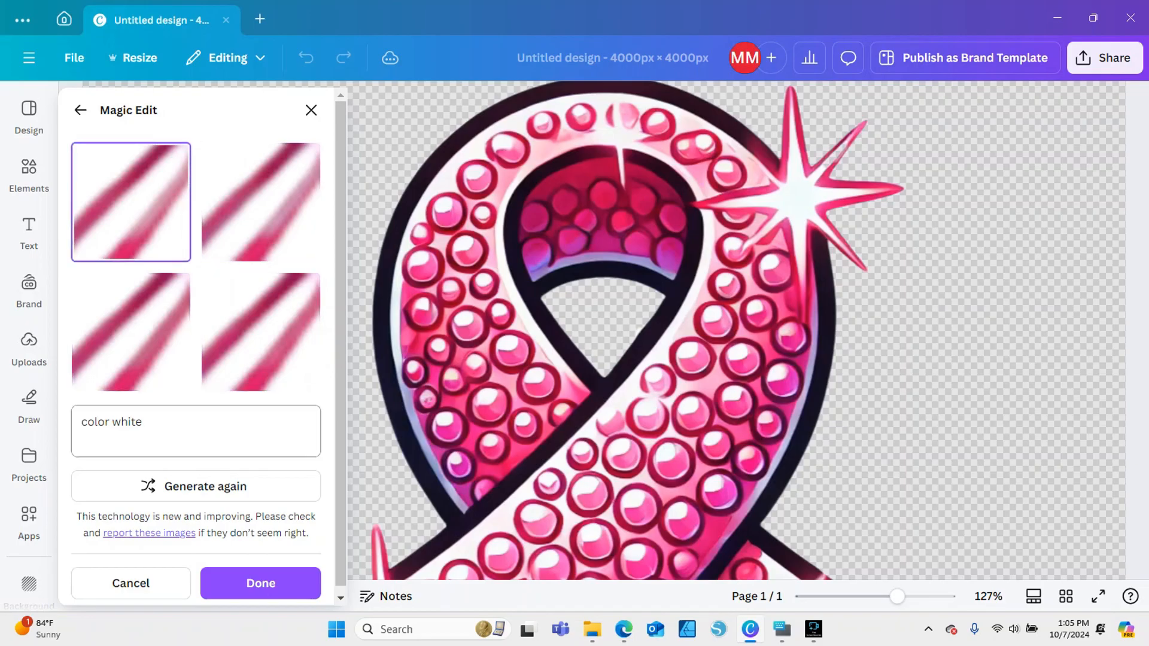
left_click(130, 583)
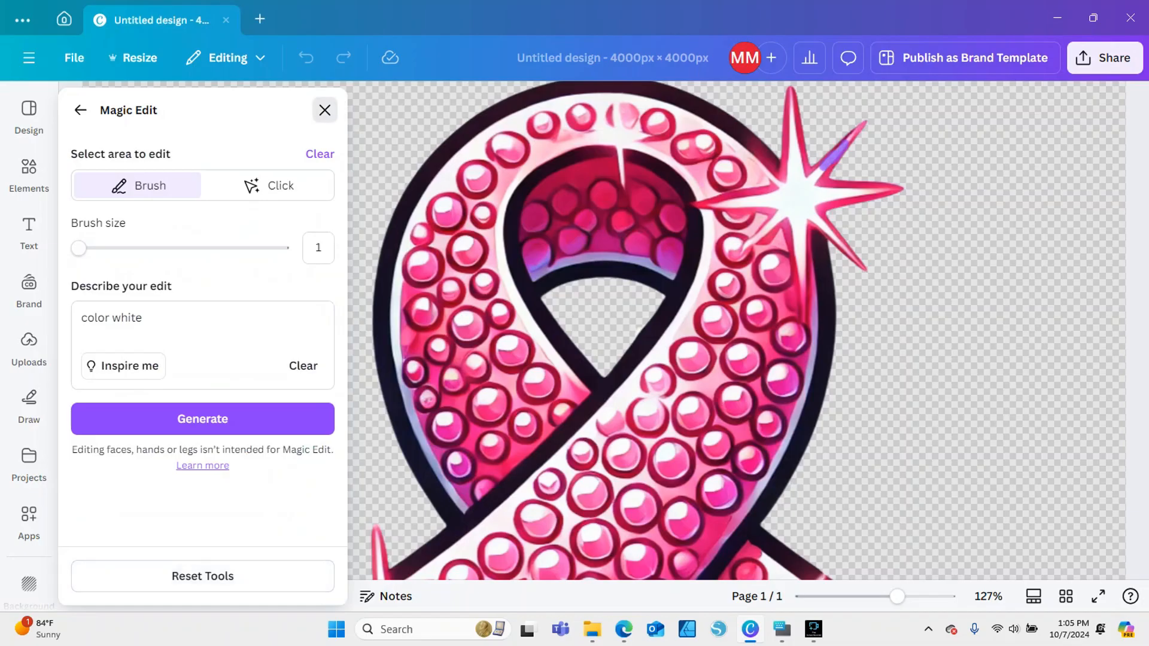
left_click(325, 110)
key("Escape")
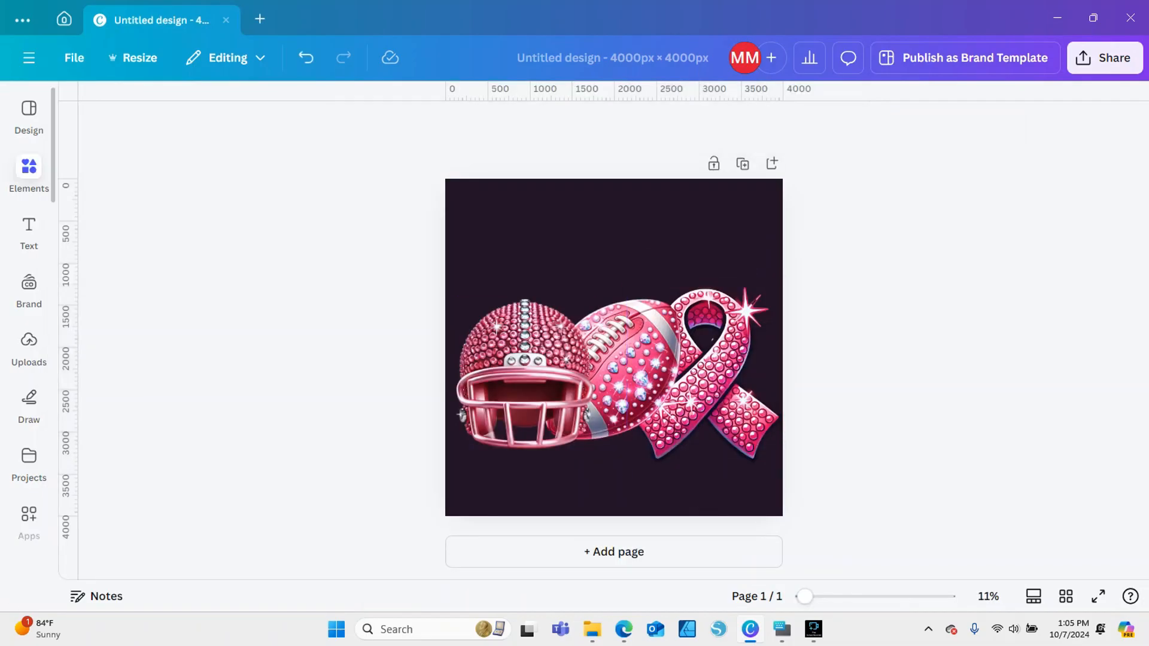
Clear the old "record" search from the elements library and add a plain square shape to the page
left_click(29, 172)
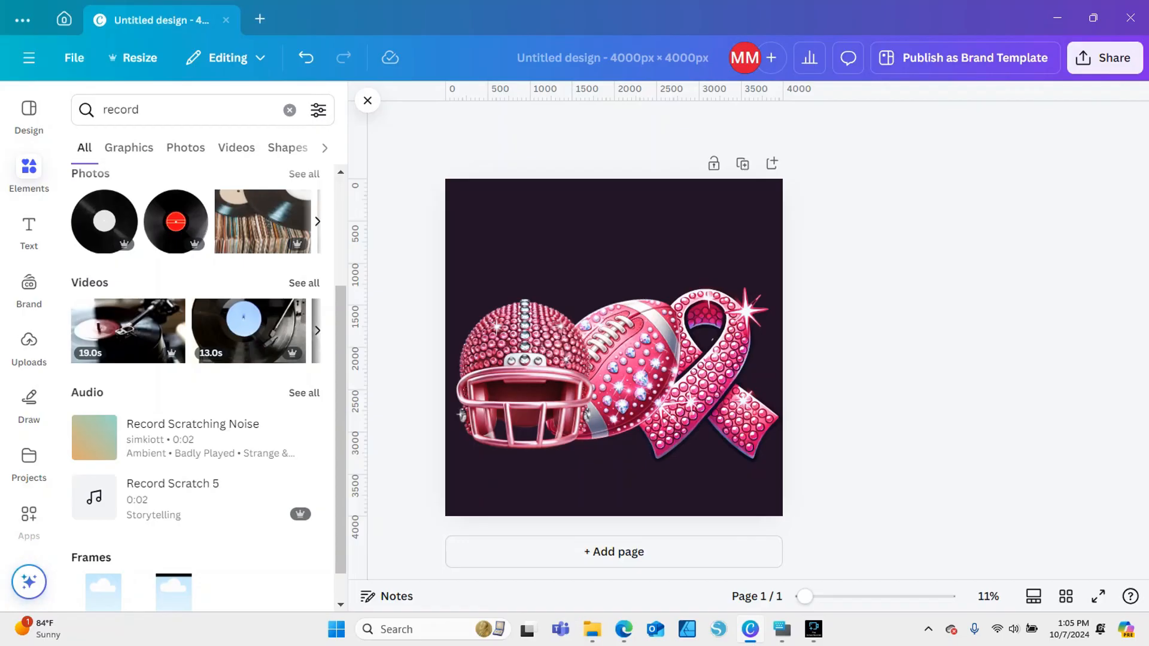
left_click(29, 172)
double_click(122, 115)
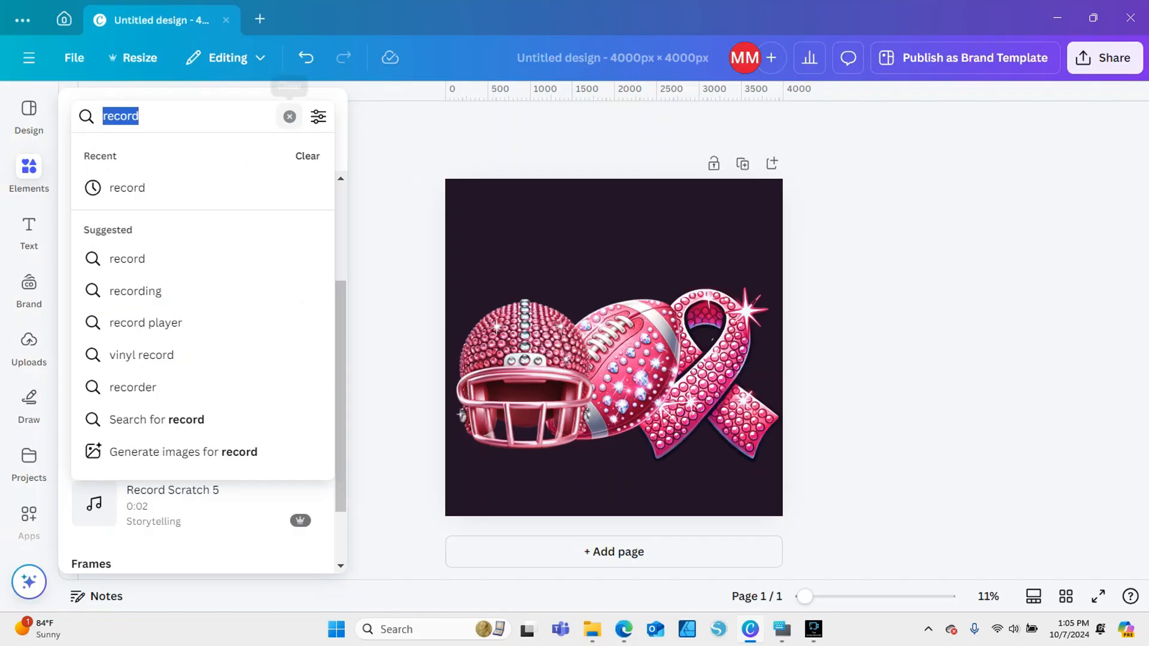
left_click(289, 116)
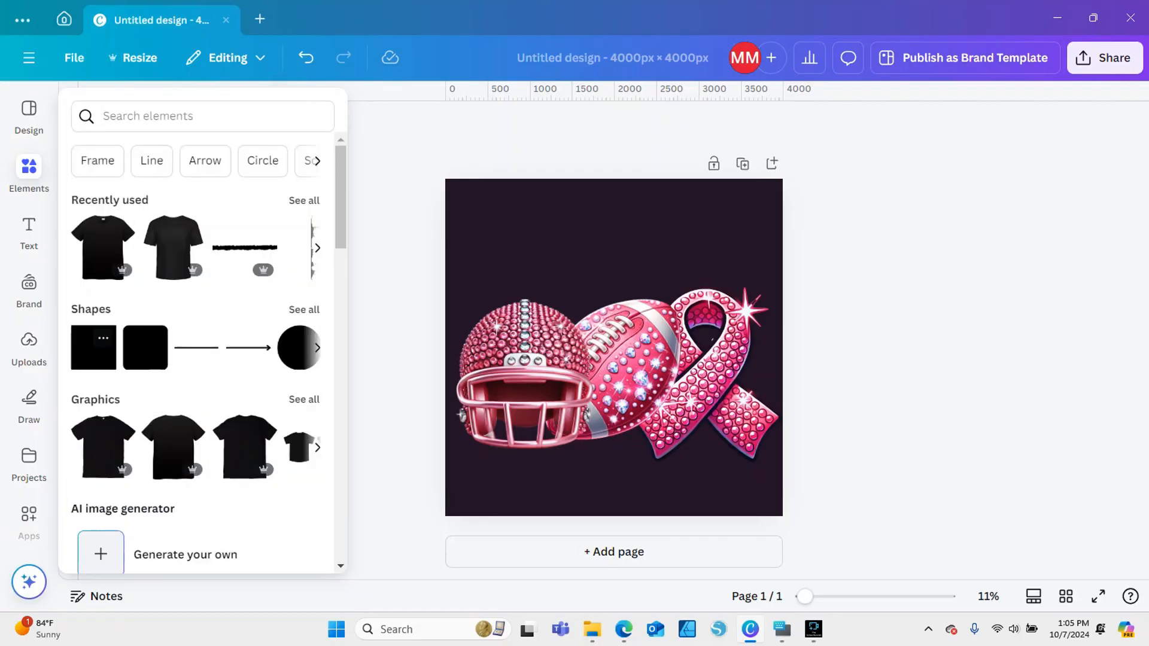
left_click(102, 338)
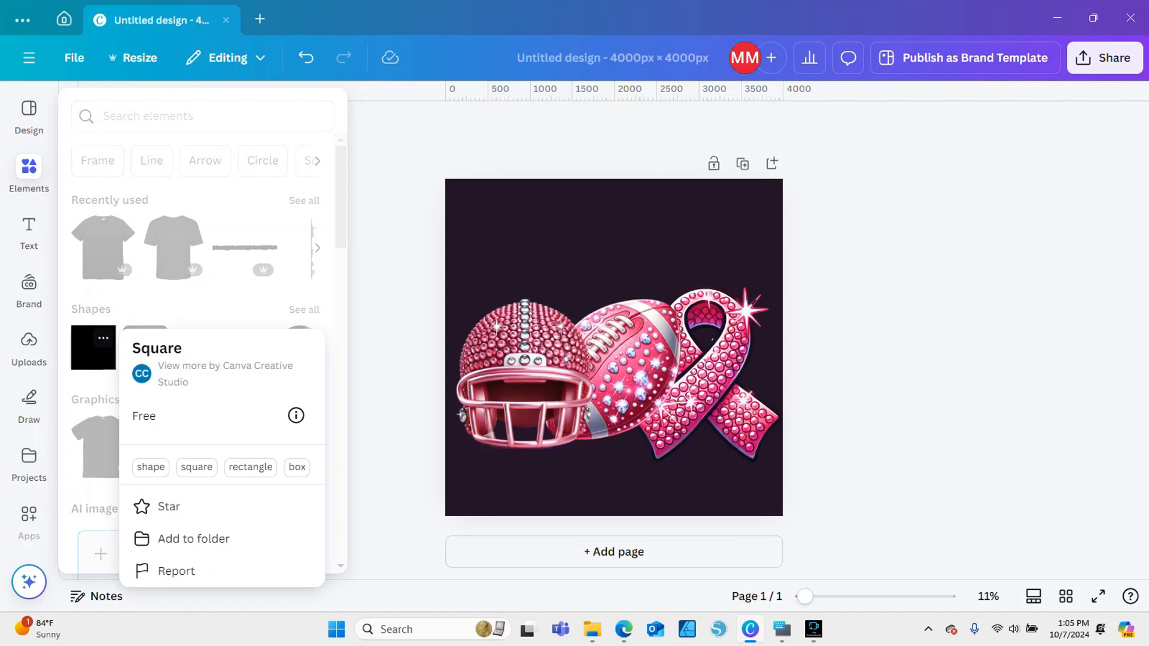
left_click(397, 335)
left_click(91, 350)
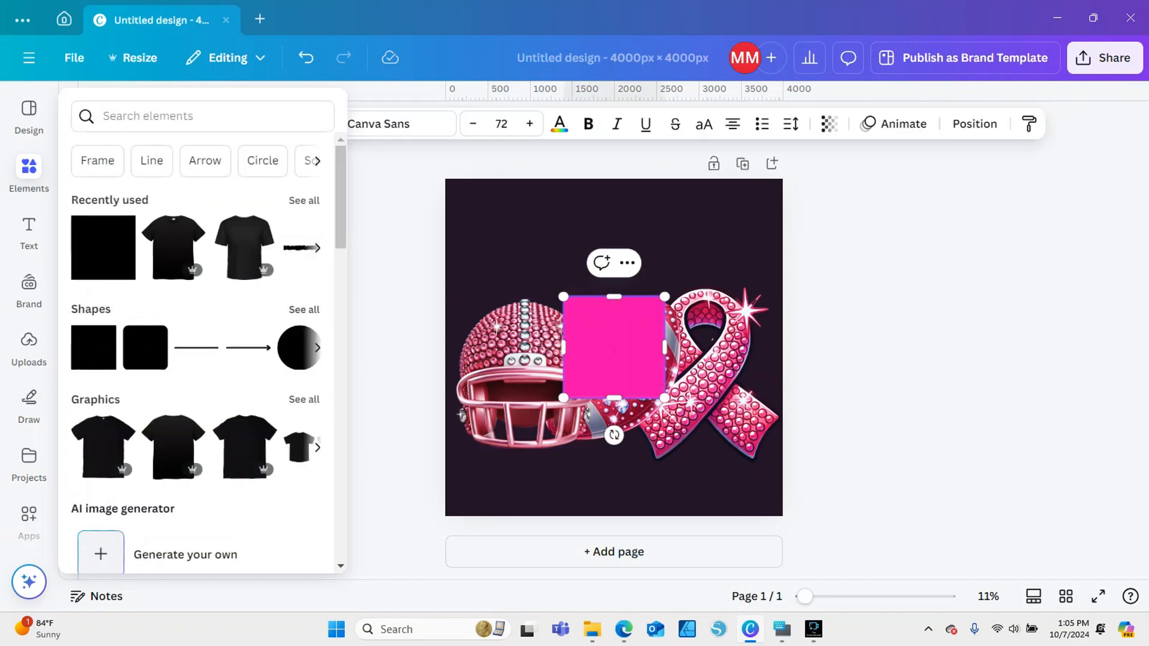
Shrink the square to a tiny piece and place it near the helmet's face opening
left_click(527, 252)
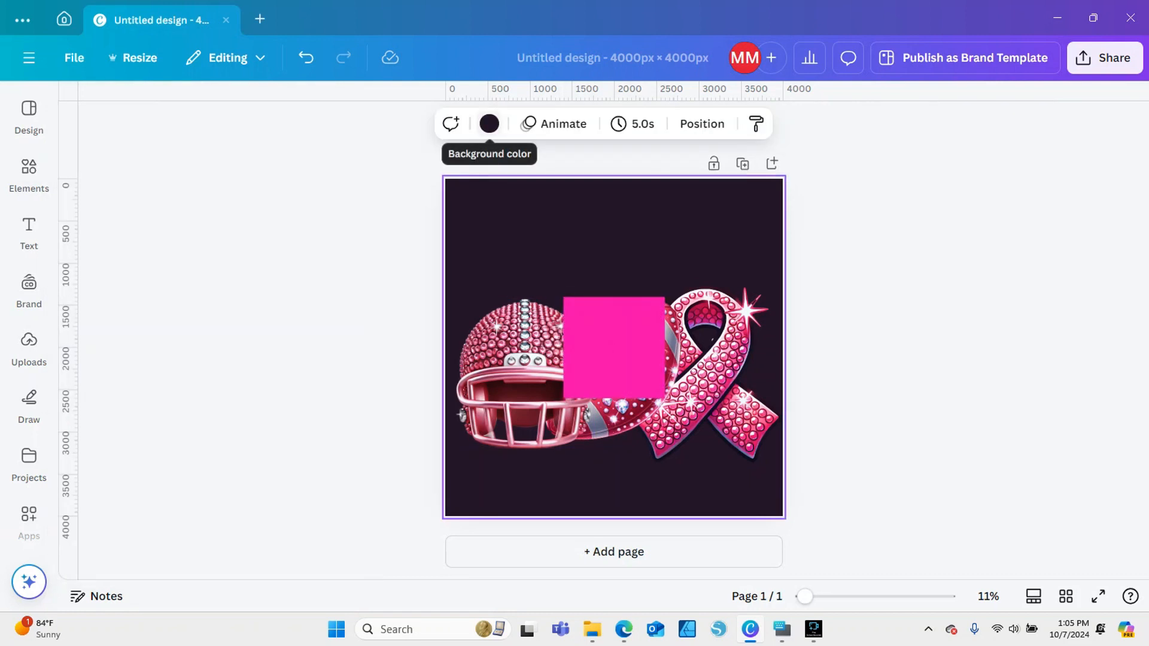
left_click(614, 335)
left_click_drag(613, 297, 571, 393)
Fill the tiny square with solid white from the default colors
left_click(476, 124)
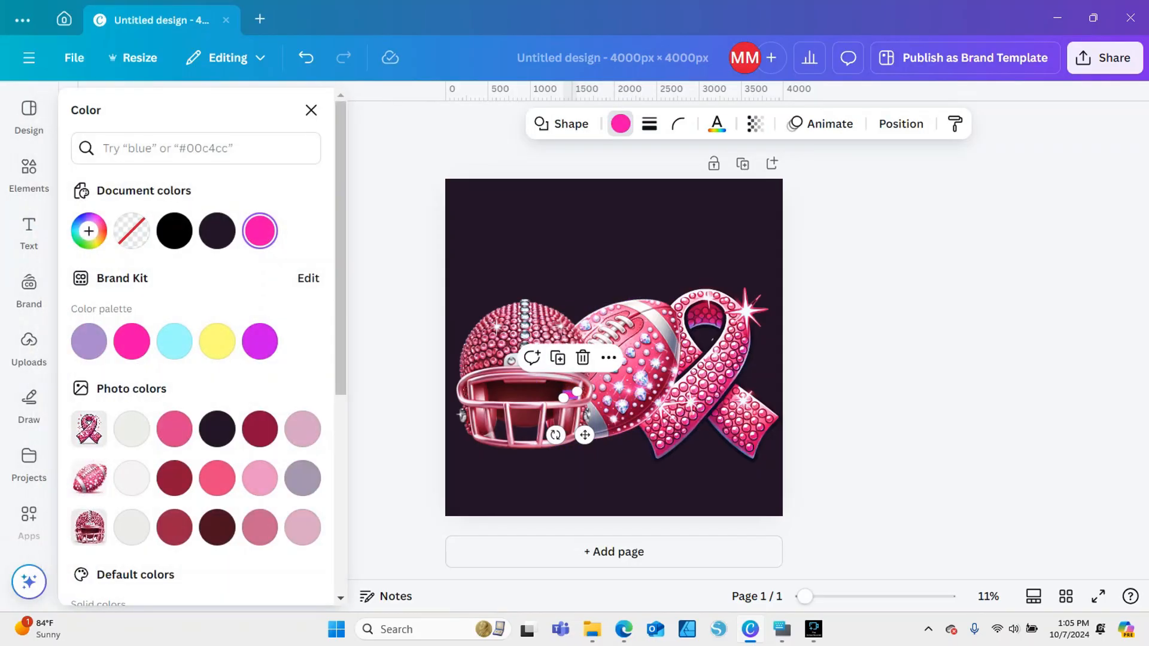
scroll(196, 348, "down", 6)
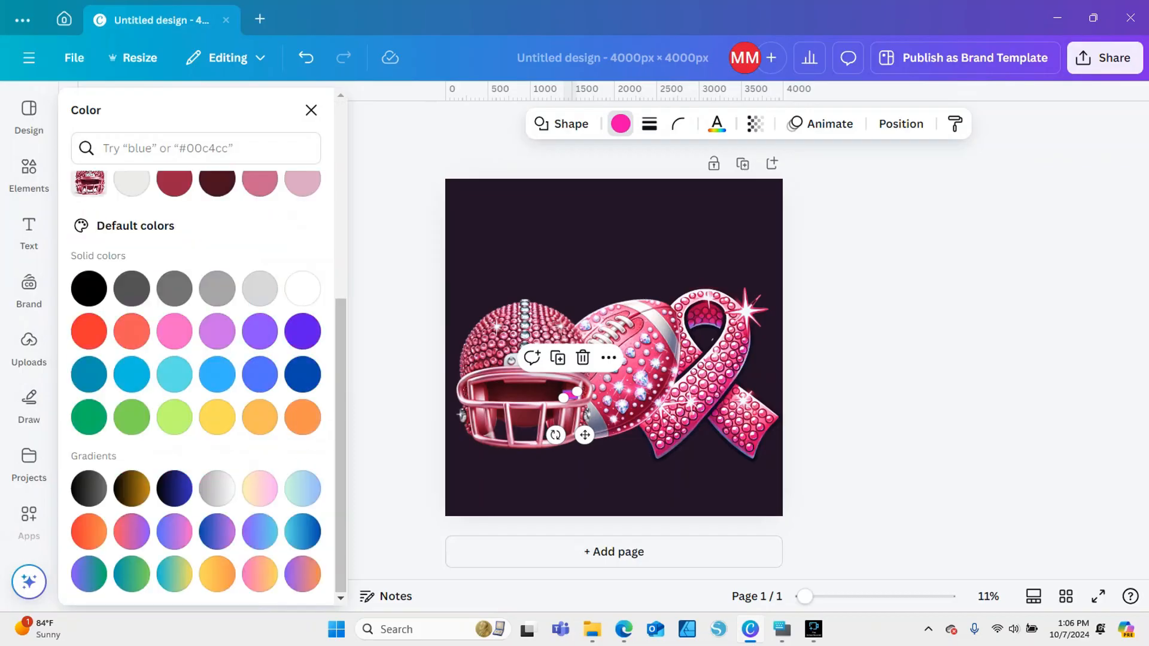
scroll(197, 347, "up", 6)
scroll(196, 347, "down", 5)
left_click(302, 288)
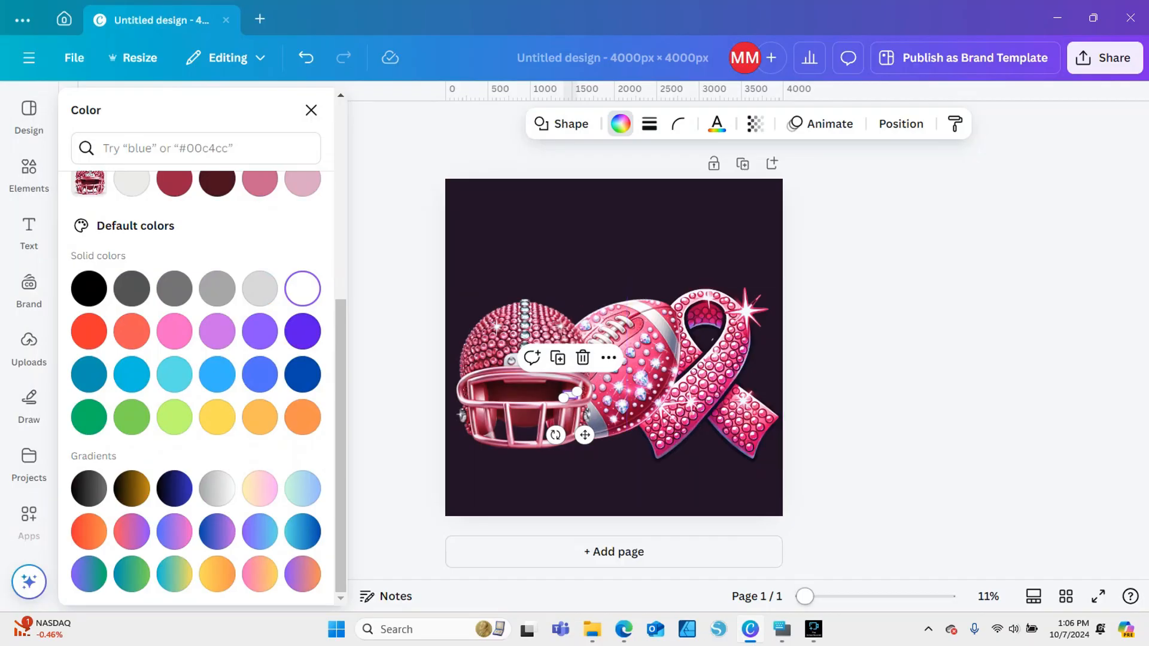
Move the tiny white shape onto the ribbon's sparkle, narrow it and rotate it along the upper right ray's gap
left_click_drag(805, 596, 831, 597)
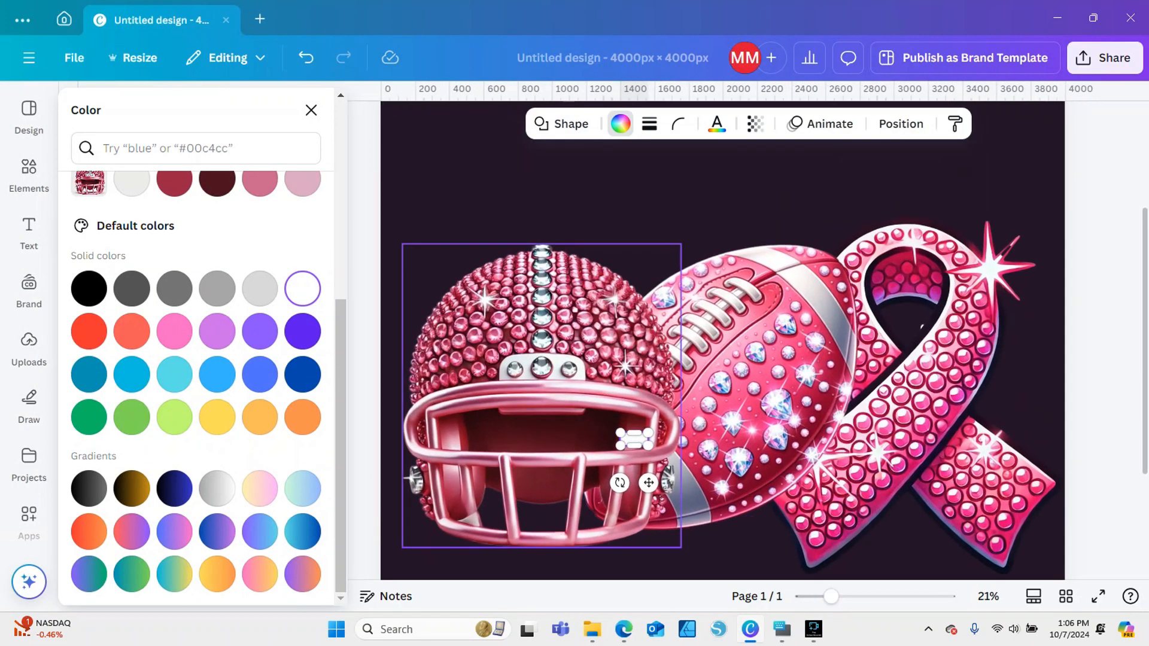
left_click(623, 197)
left_click(633, 438)
left_click_drag(633, 438, 1010, 250)
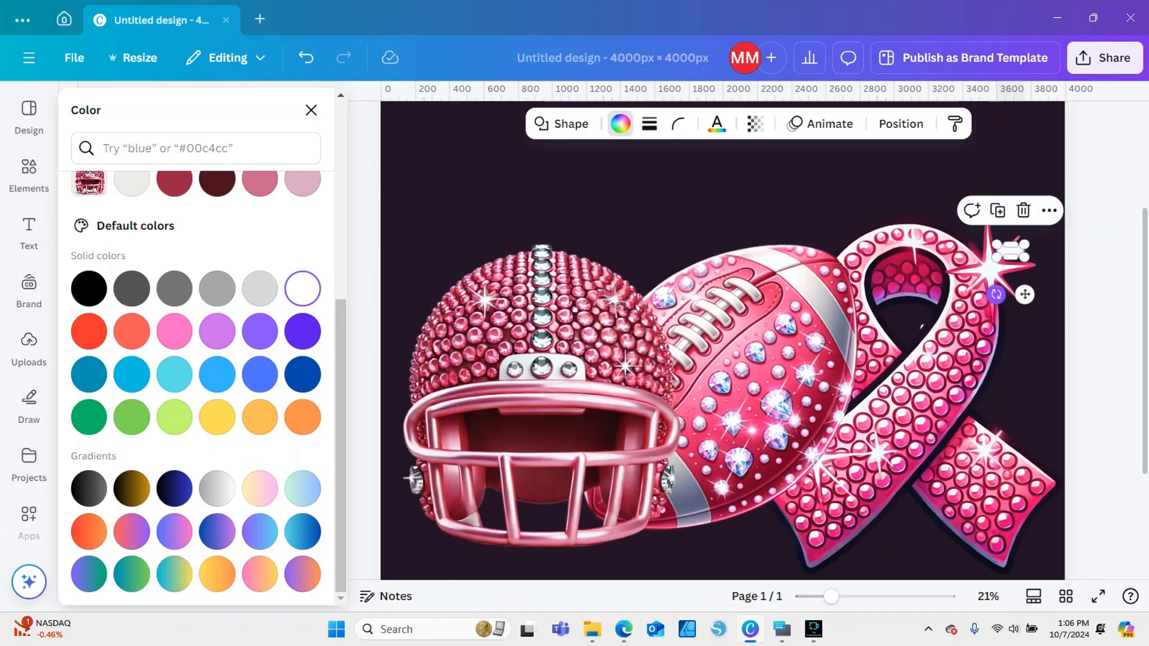
left_click_drag(997, 294, 1052, 310)
left_click_drag(1026, 246, 1009, 250)
left_click_drag(1016, 291, 1022, 290)
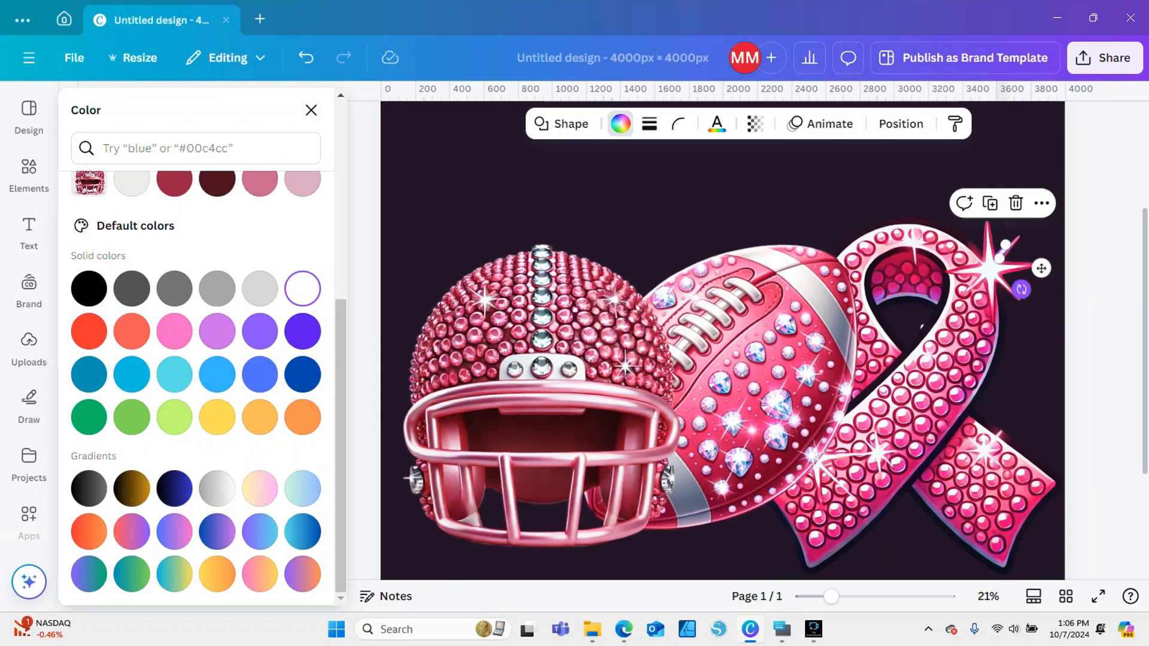
Nudge the ribbon slightly left to adjust its sparkle's position relative to the white bar
left_click(970, 341)
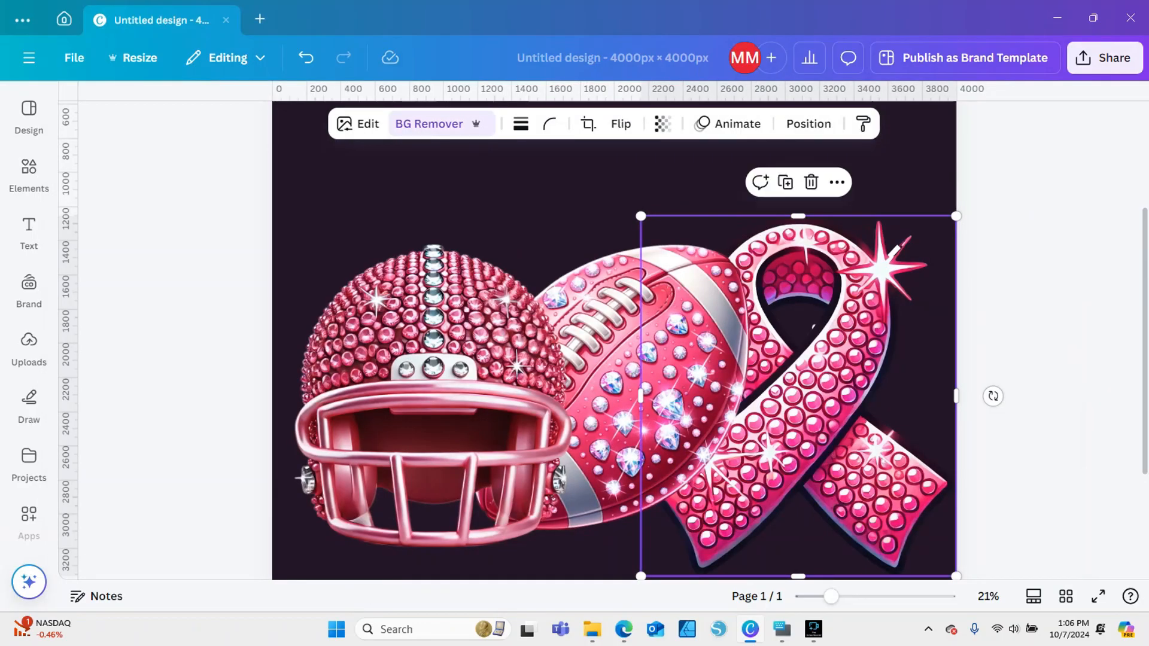
key("Left")
key("Left")
key("Left")
key("Left")
key("Left")
key("Left")
key("Left")
key("Left")
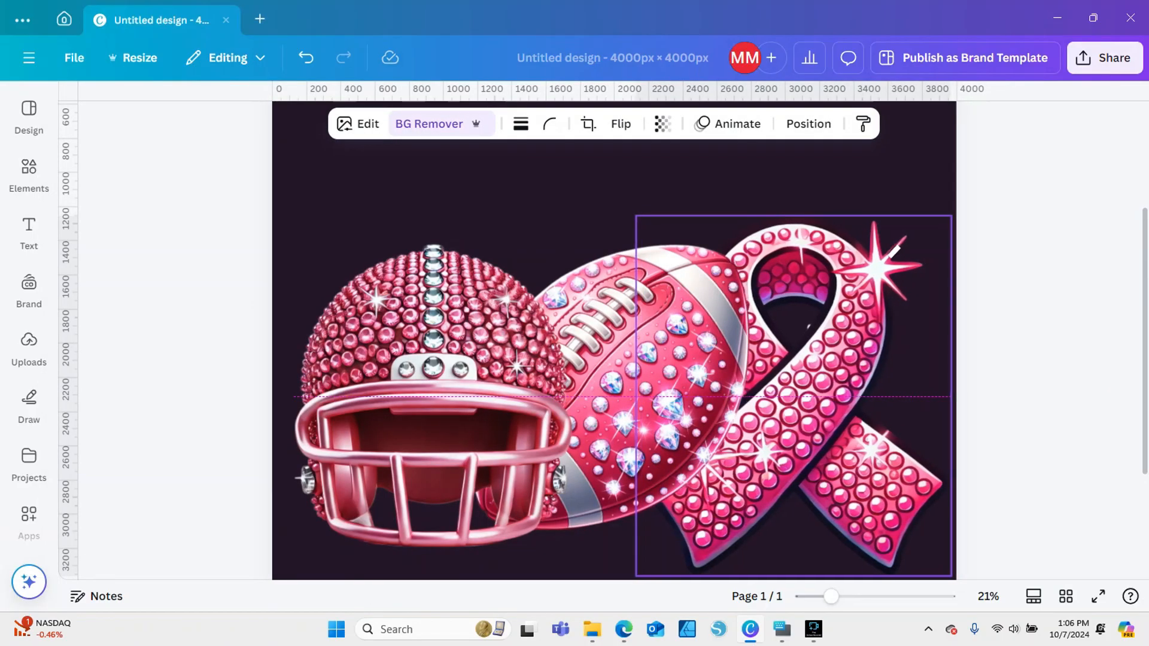
left_click_drag(894, 252, 894, 252)
left_click(895, 252)
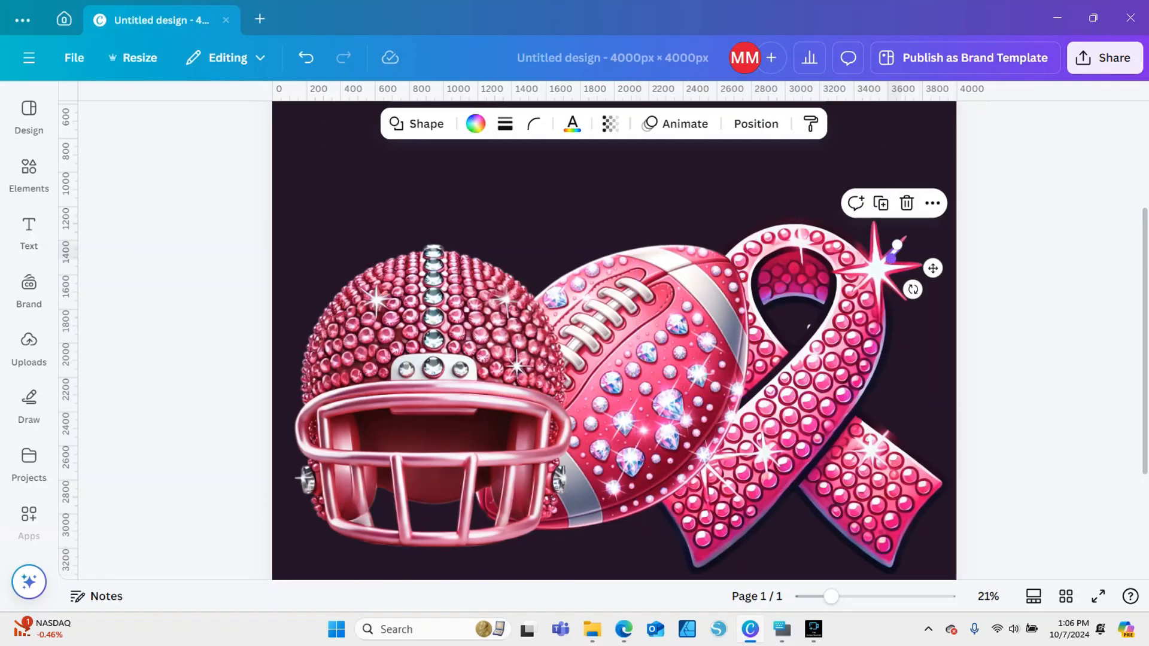
Bring the ribbon to the front so that it is layered above the white bar
left_click(832, 365)
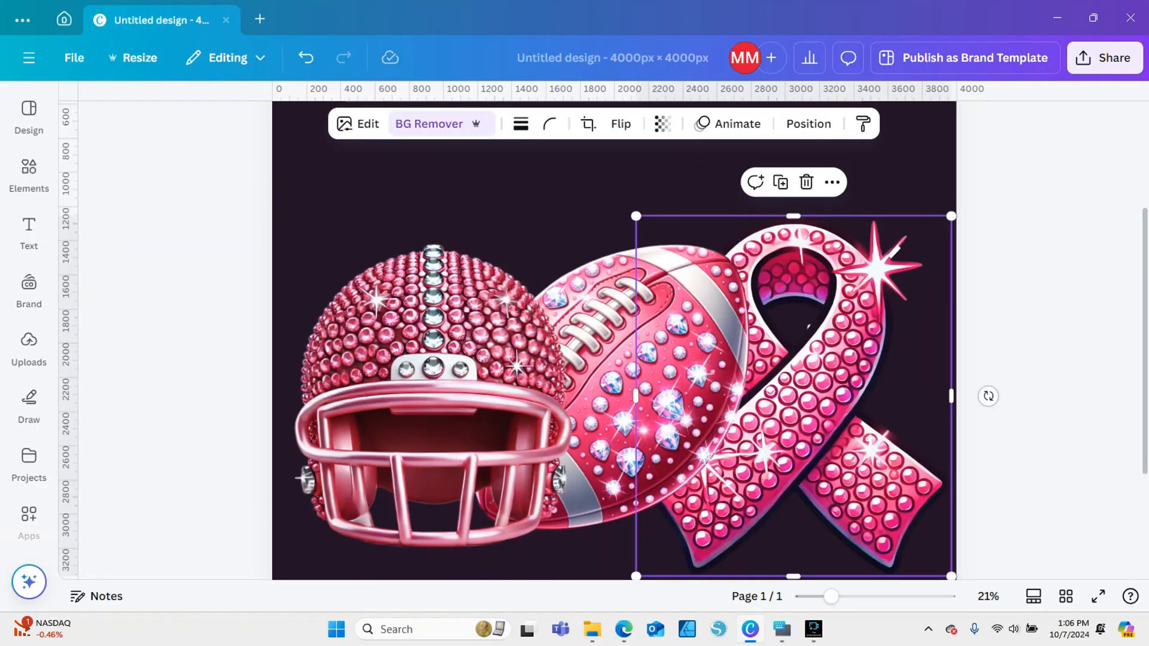
right_click(864, 300)
mouse_move(919, 270)
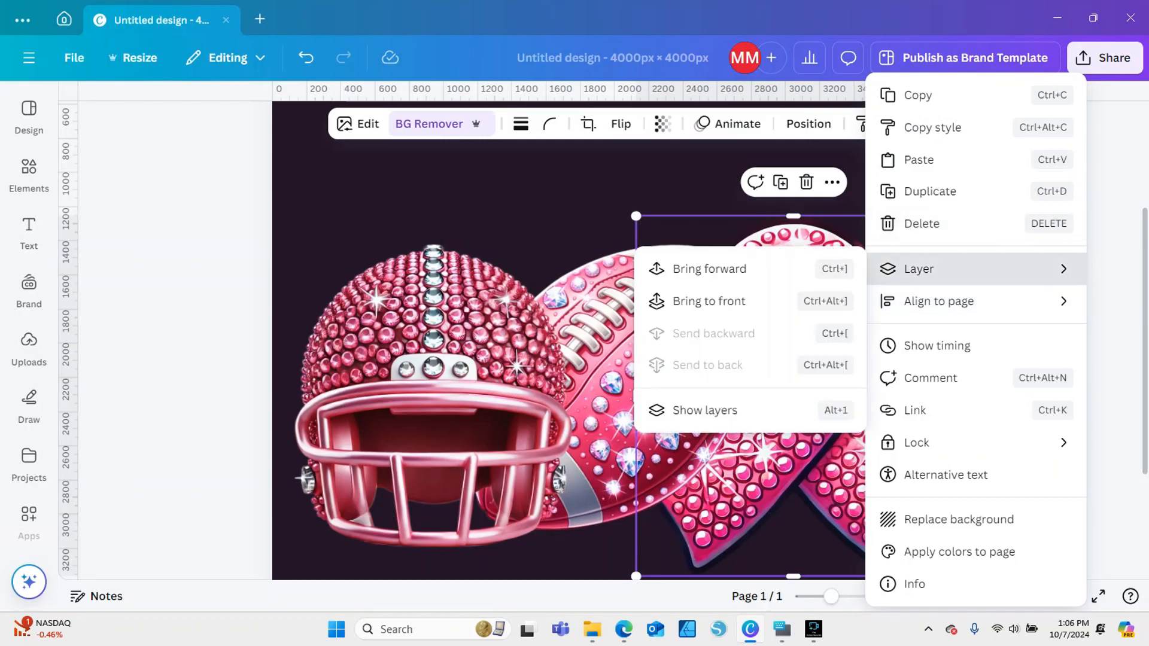
left_click(709, 301)
key("Escape")
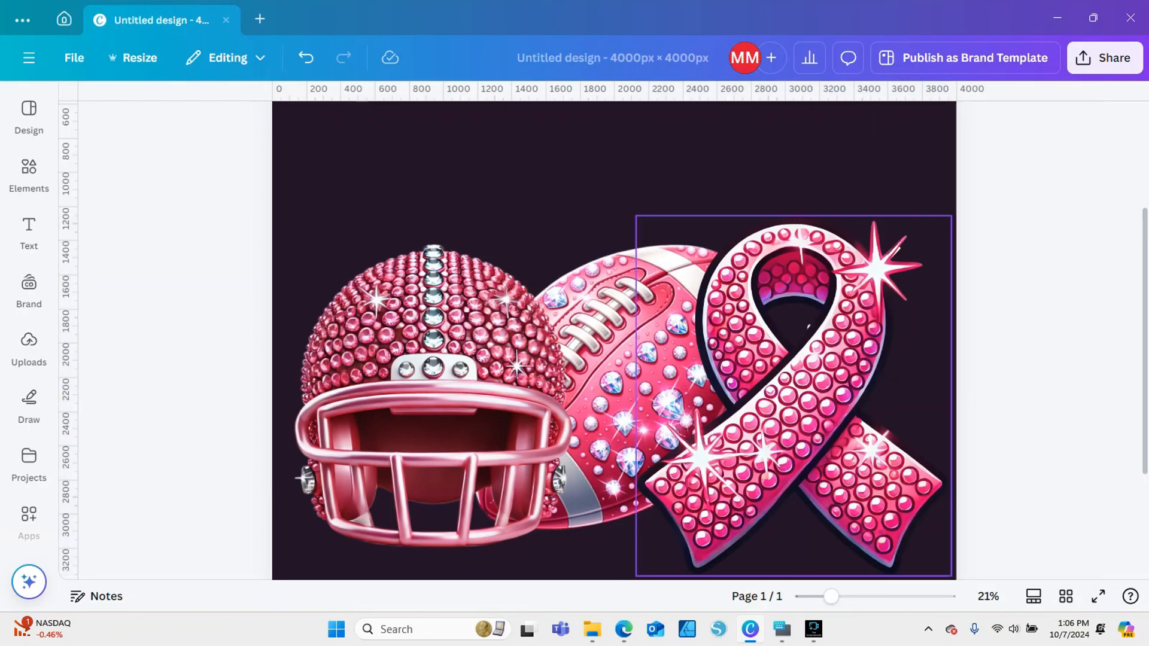
Move the ribbon aside, adjust the white bar's size, and move the ribbon back over the bar
left_click(800, 407)
left_click_drag(799, 407, 659, 420)
left_click(894, 251)
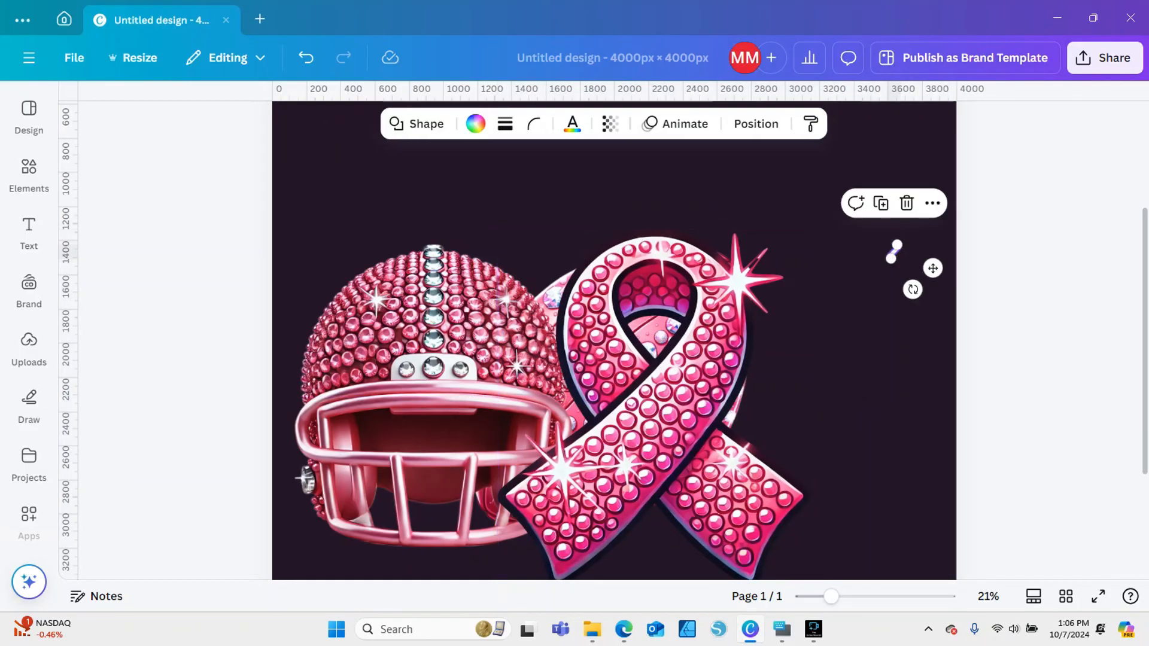
left_click_drag(892, 258, 888, 257)
left_click_drag(676, 383, 816, 371)
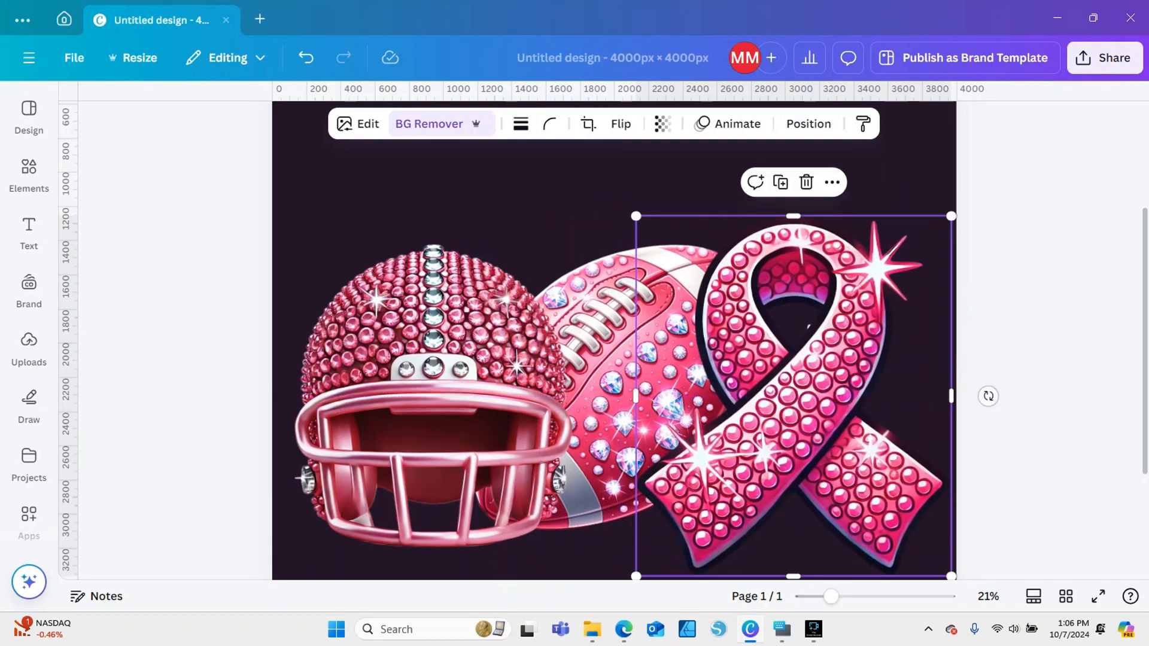
Move the ribbon off the white bar again and fine-tune the bar's length from its lower end
left_click_drag(830, 597, 836, 597)
left_click_drag(820, 383, 666, 396)
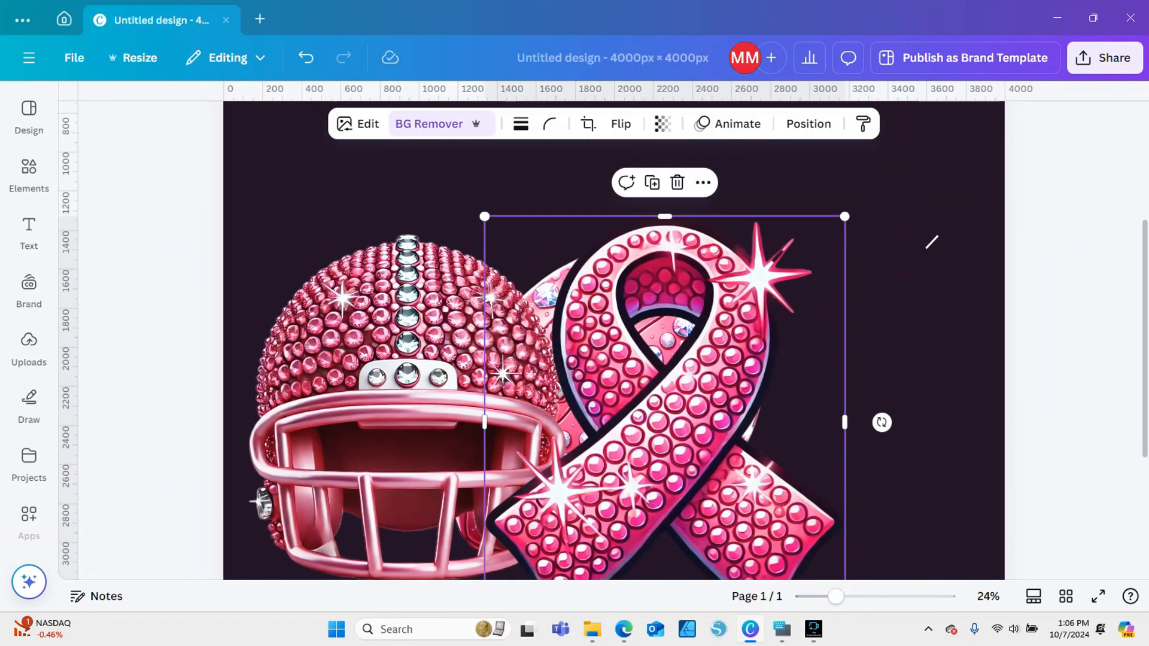
left_click(932, 243)
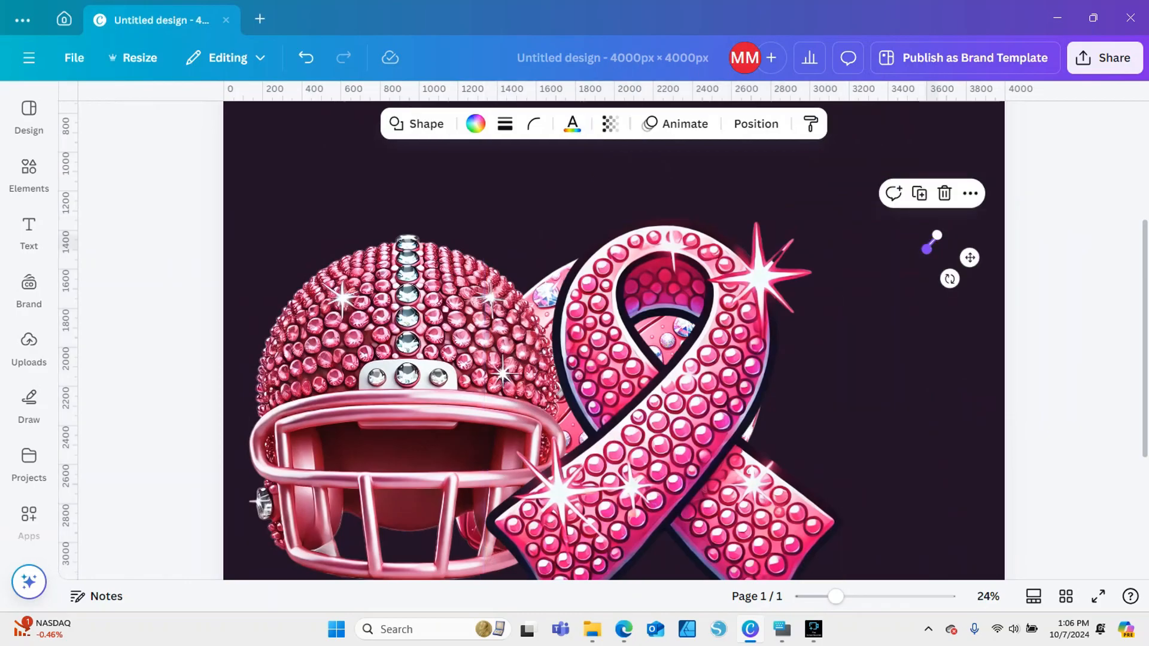
left_click_drag(926, 249, 927, 249)
Reposition the ribbon over the white bar so that the bar fills the gap in the sparkle's upper right ray
left_click_drag(665, 423, 610, 408)
left_click(1066, 408)
left_click(932, 242)
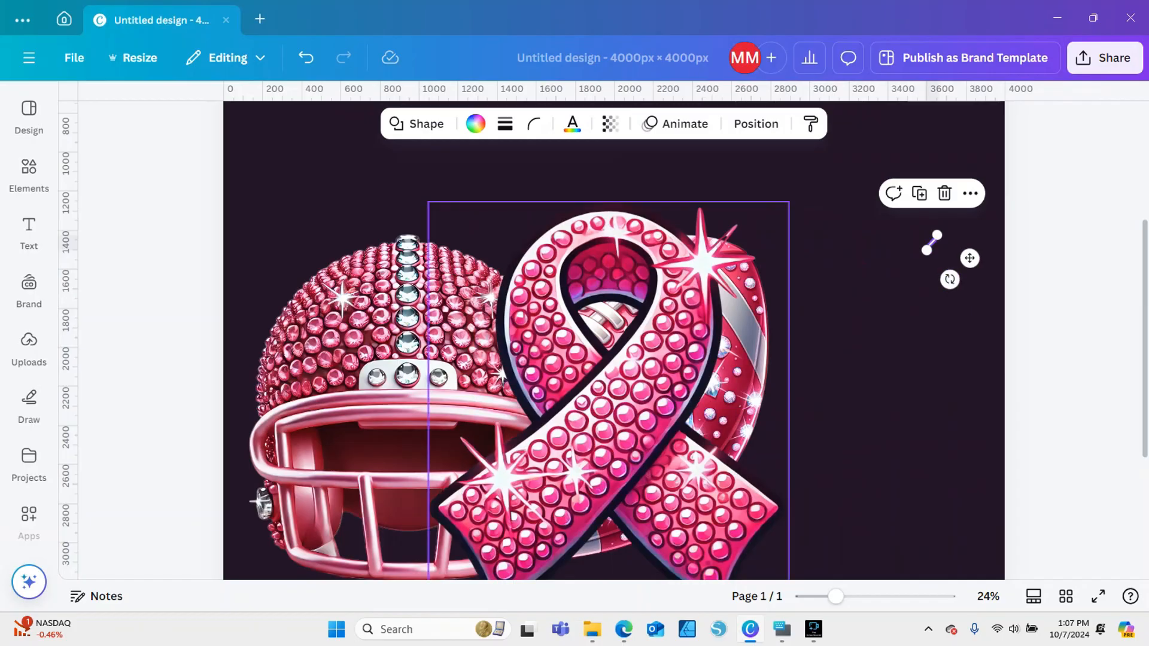
left_click_drag(626, 328, 837, 328)
key("Escape")
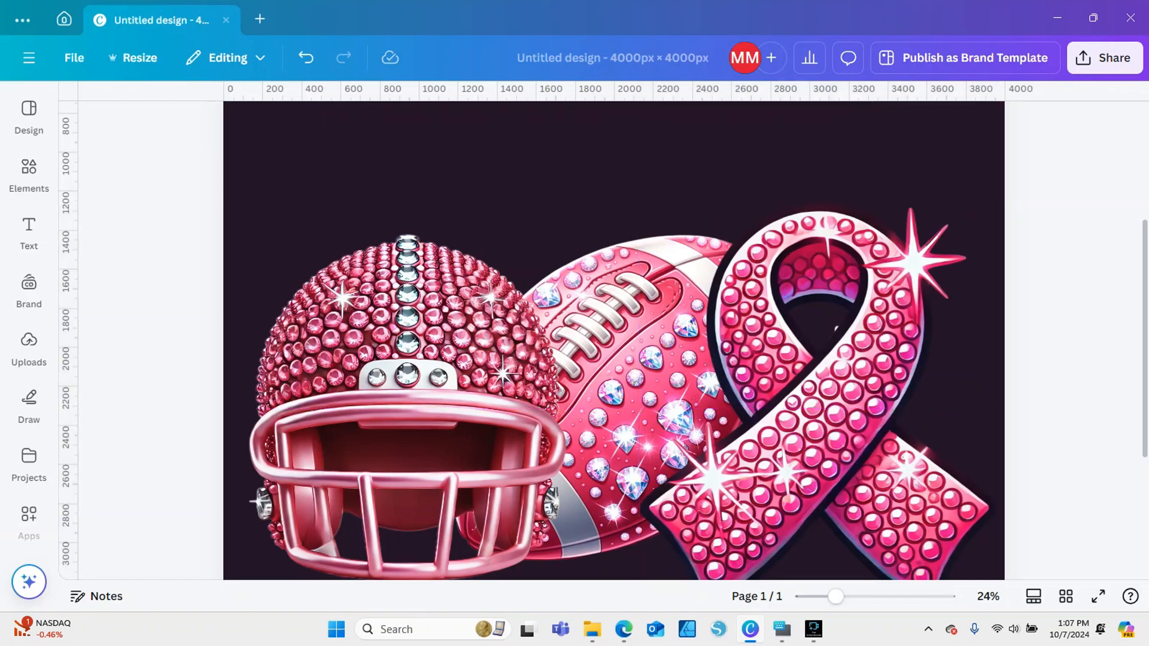
Group the ribbon with the white bar behind its sparkle
left_click(829, 371)
left_click_drag(1078, 260, 926, 249)
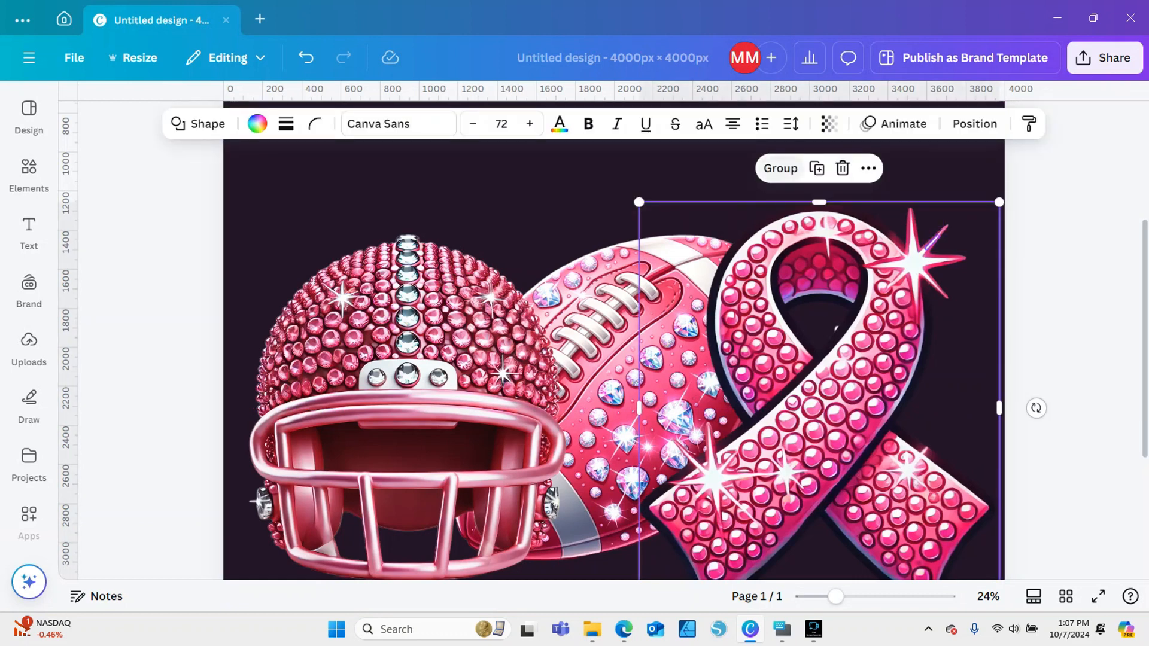
left_click(780, 168)
key("Escape")
Move the grouped ribbon to the page's lower right corner, clear of the football
left_click_drag(829, 371, 826, 346)
left_click_drag(837, 597, 812, 597)
left_click_drag(719, 381, 776, 496)
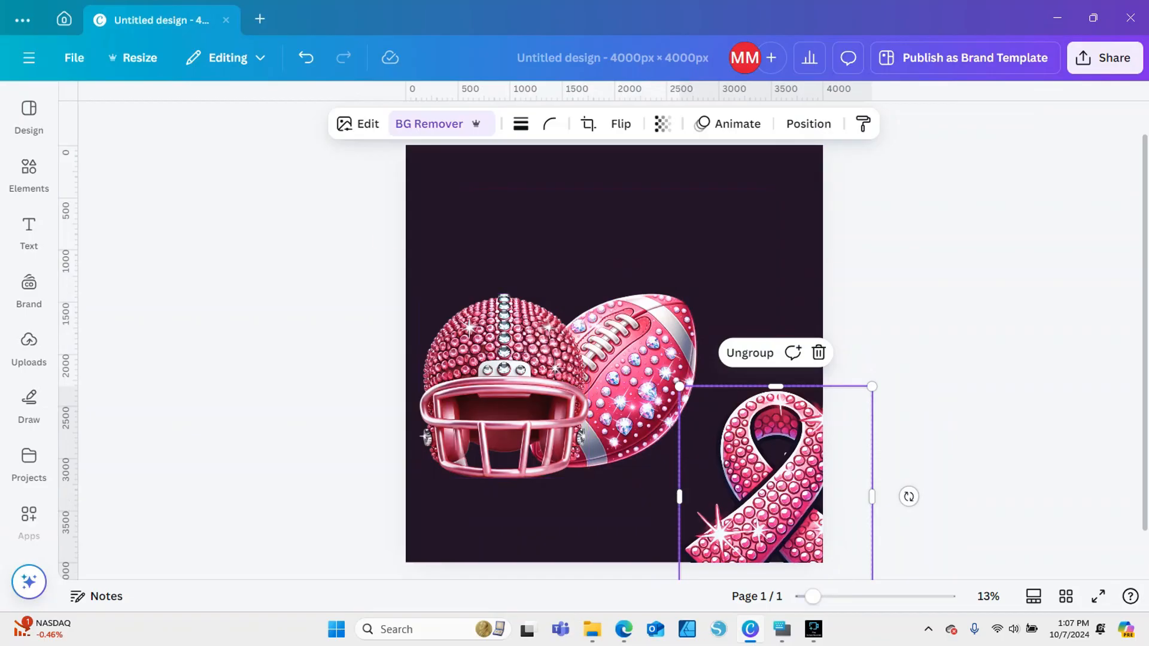
Enlarge the helmet and football together and shift them toward the page's upper right
left_click_drag(374, 238, 715, 483)
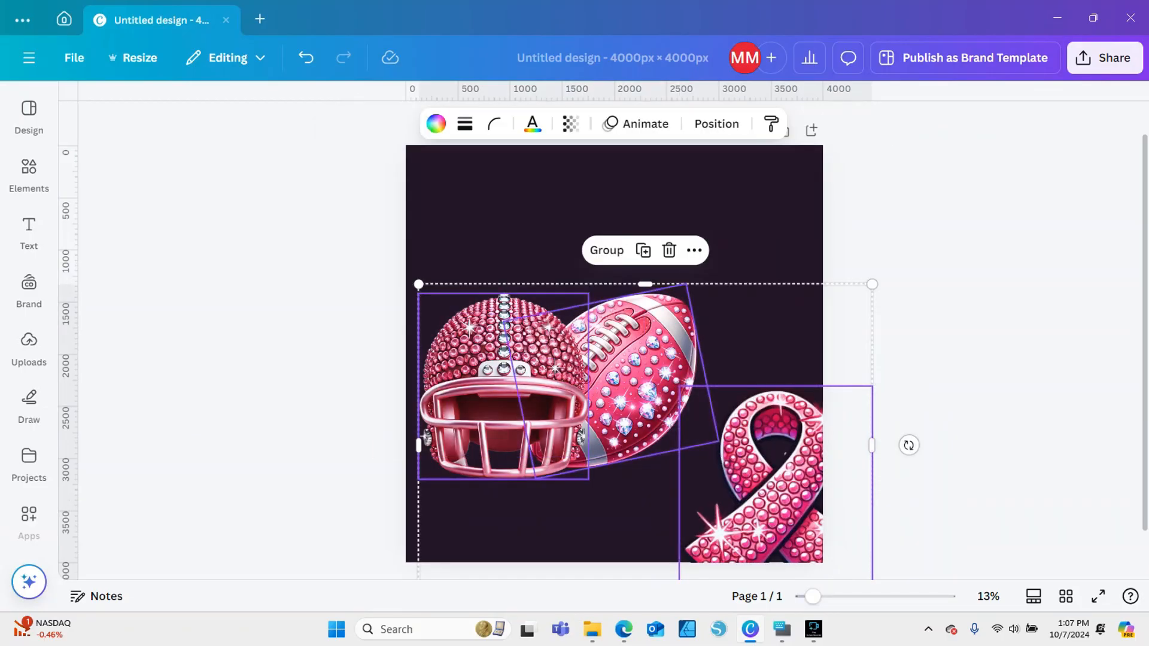
key("Escape")
left_click_drag(377, 295, 598, 356)
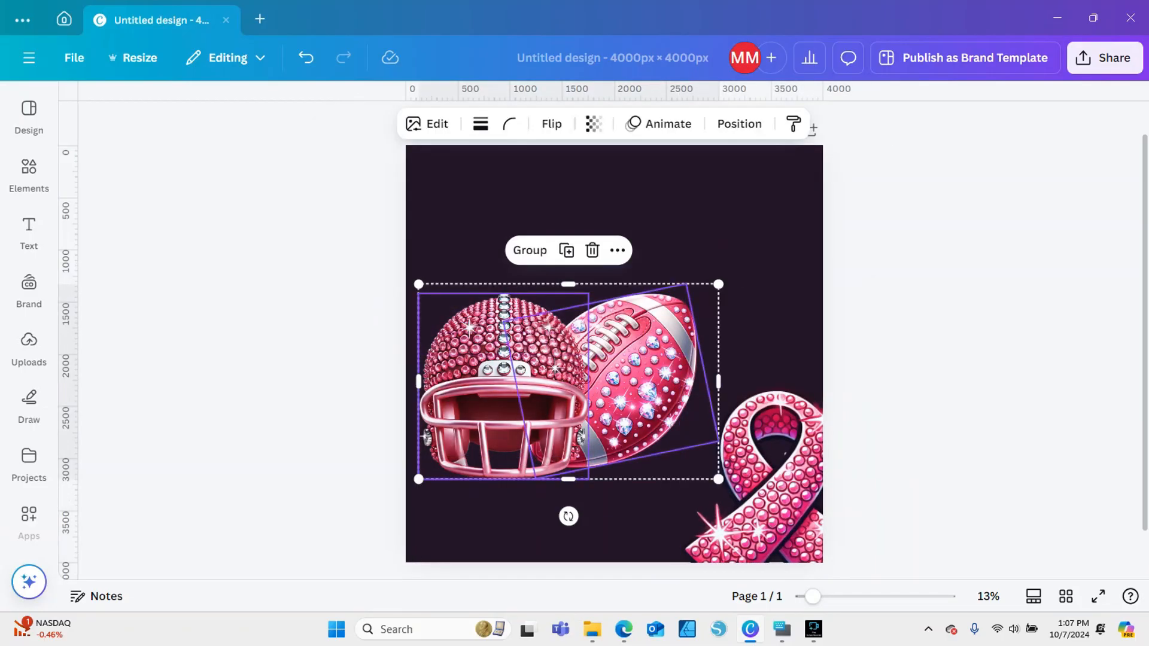
left_click_drag(719, 284, 806, 227)
left_click_drag(688, 324, 706, 302)
Place the ribbon in front of the helmet and football, centred below where the two images overlap
left_click(776, 479)
left_click_drag(776, 479, 641, 408)
left_click(772, 464)
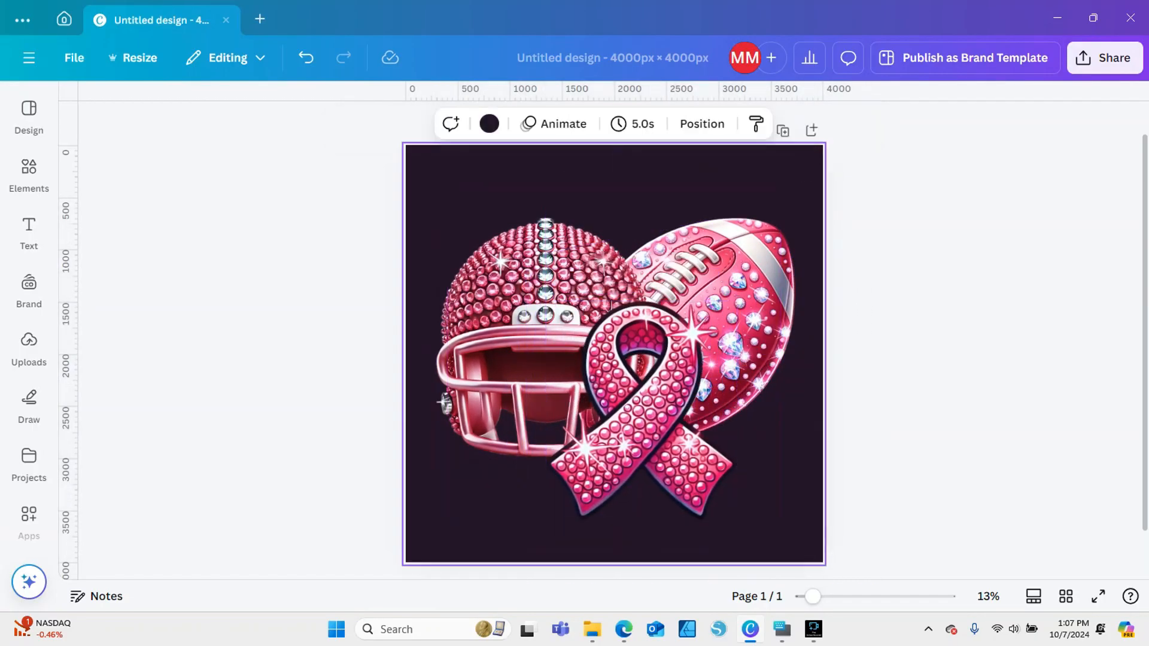
Try a side-by-side layout by shrinking the helmet and football together and moving the ribbon to their right
left_click_drag(430, 160, 785, 248)
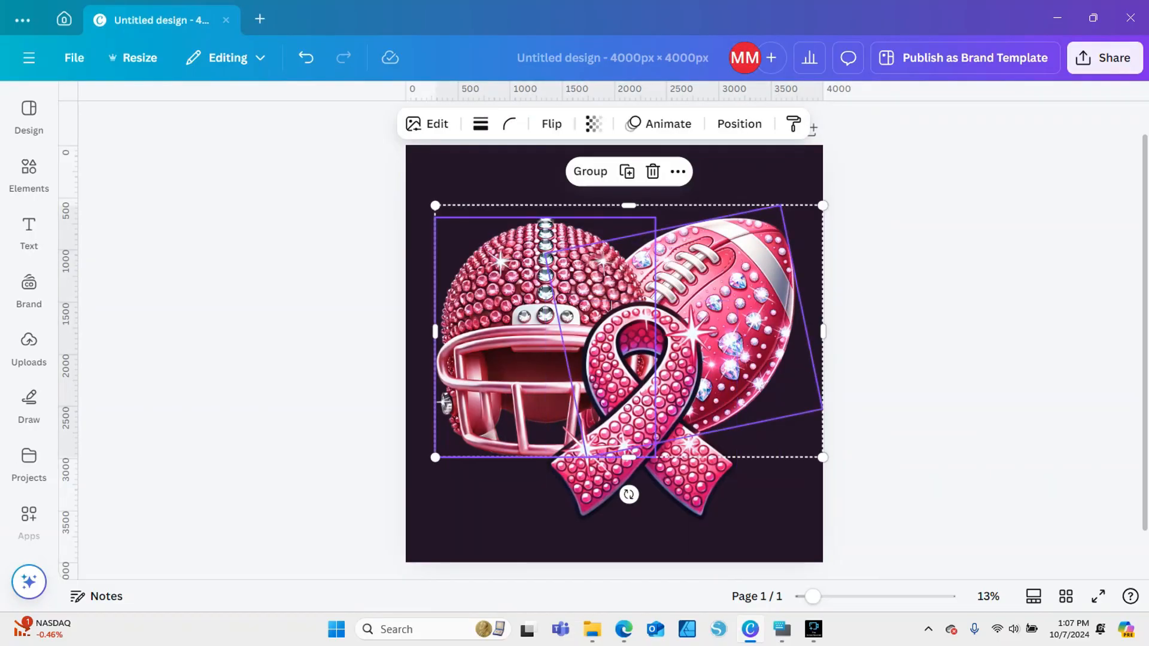
left_click_drag(403, 164, 743, 251)
left_click_drag(823, 457, 703, 379)
left_click_drag(598, 278, 577, 319)
left_click_drag(650, 383, 695, 309)
Try layering the ribbon behind the football
right_click(697, 302)
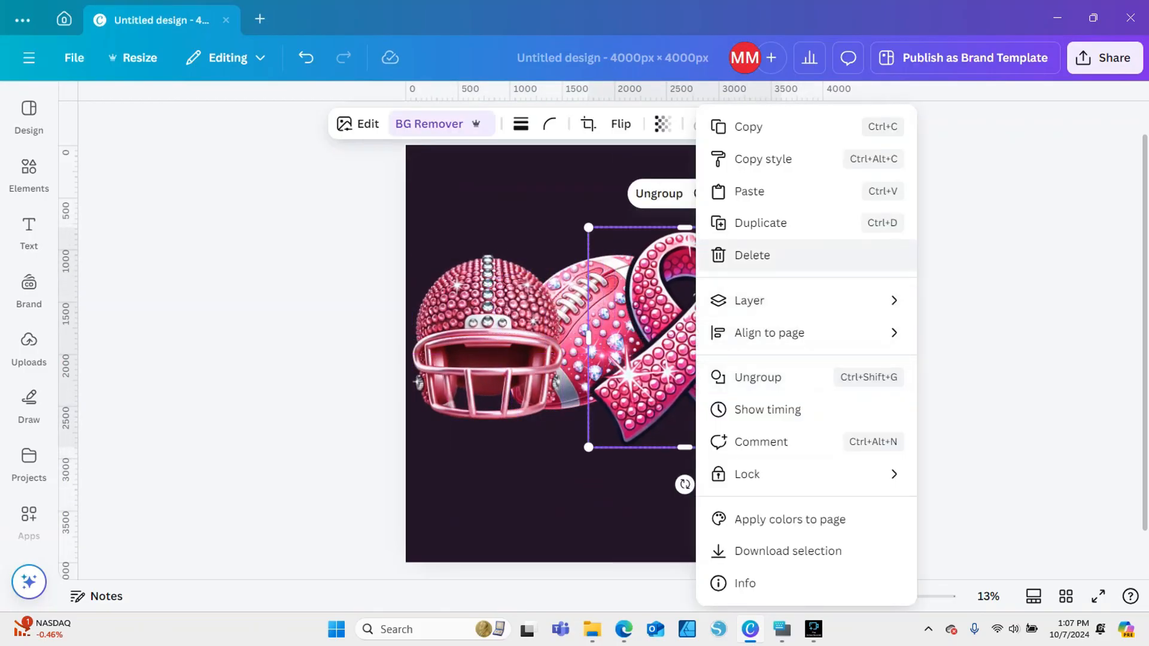
mouse_move(778, 300)
left_click(539, 397)
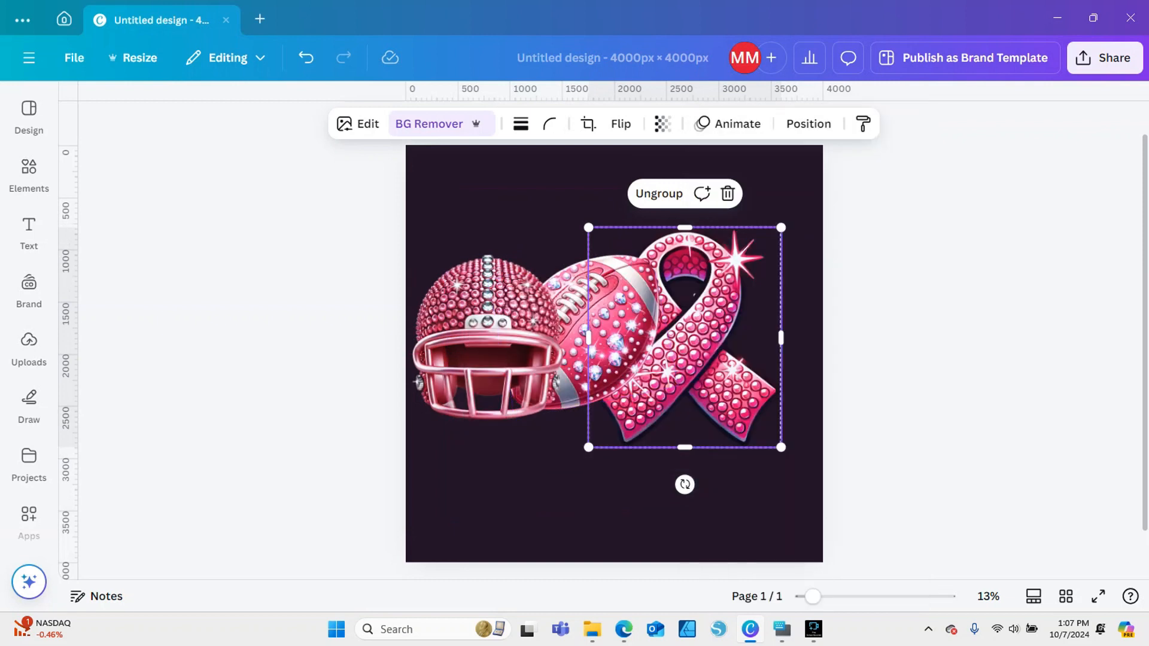
key("Escape")
Try shrinking the ribbon slightly and moving the helmet, football and ribbon together to the right
left_click(694, 338)
left_click_drag(781, 227, 772, 239)
left_click_drag(398, 234, 725, 353)
left_click_drag(704, 344, 739, 351)
key("Escape")
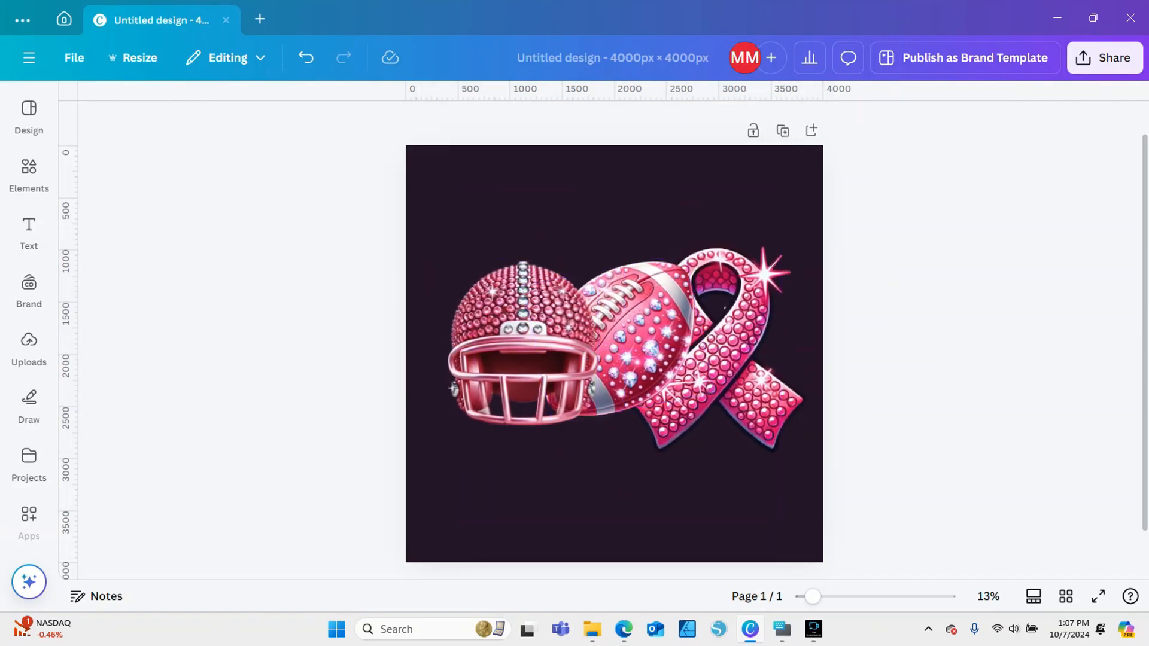
Undo the side-by-side layout back to the large helmet and football with the ribbon in front
left_click(306, 57)
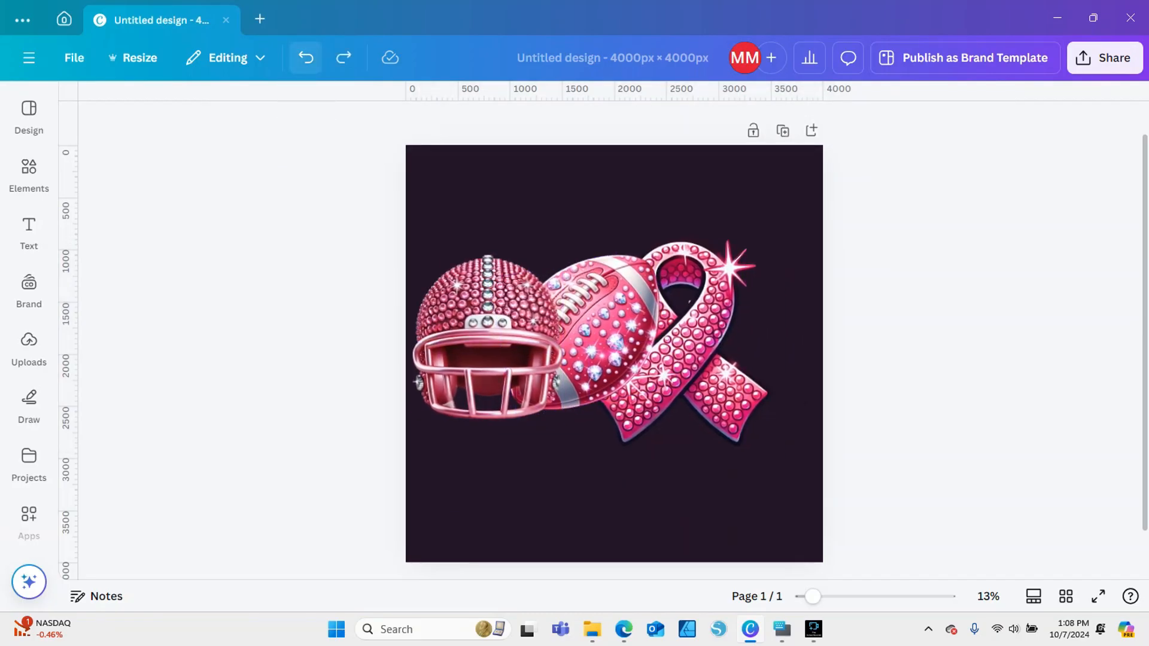
left_click(509, 198)
left_click(306, 57)
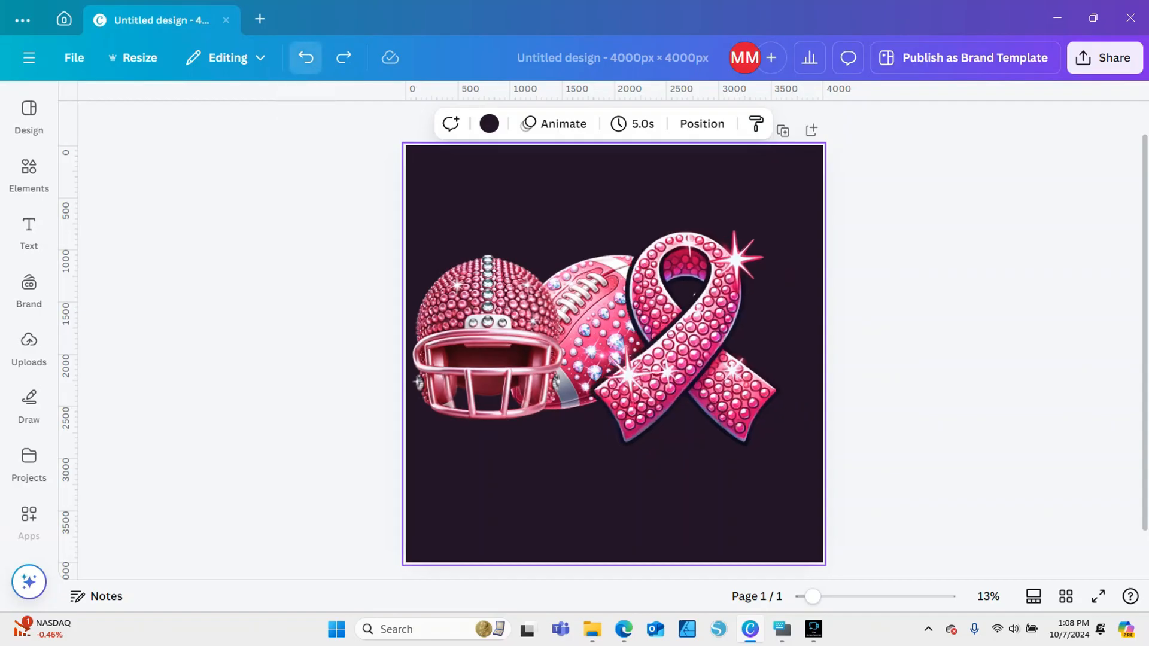
left_click(306, 57)
left_click(305, 58)
left_click(305, 58)
left_click(306, 57)
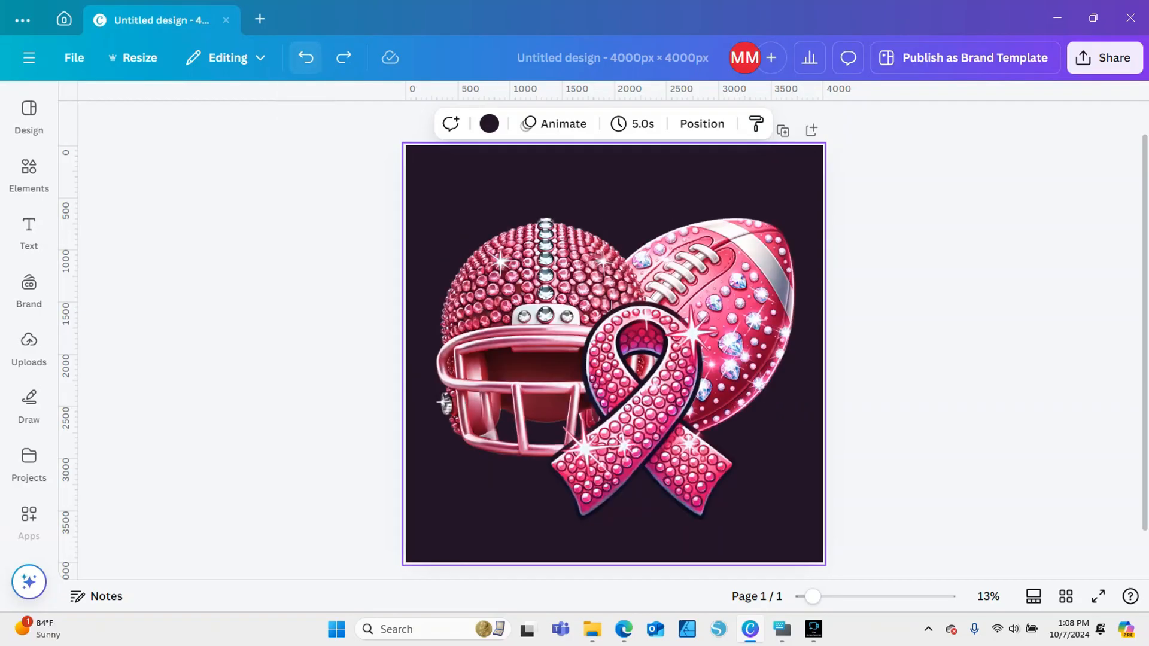
Adjust the football and helmet around the ribbon, and shrink the three images together to fit the page width
left_click_drag(736, 306, 749, 311)
left_click_drag(444, 402, 430, 392)
left_click_drag(745, 323, 744, 324)
left_click_drag(308, 210, 643, 412)
left_click_drag(835, 207, 820, 218)
left_click_drag(743, 311, 753, 320)
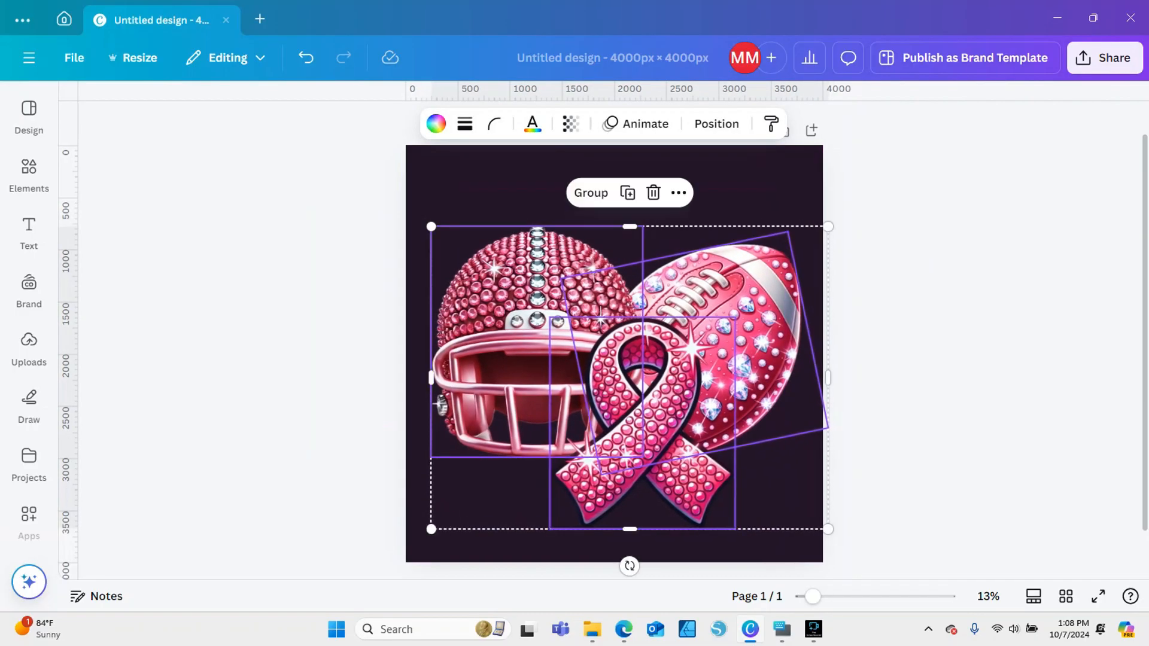
left_click_drag(828, 530, 823, 525)
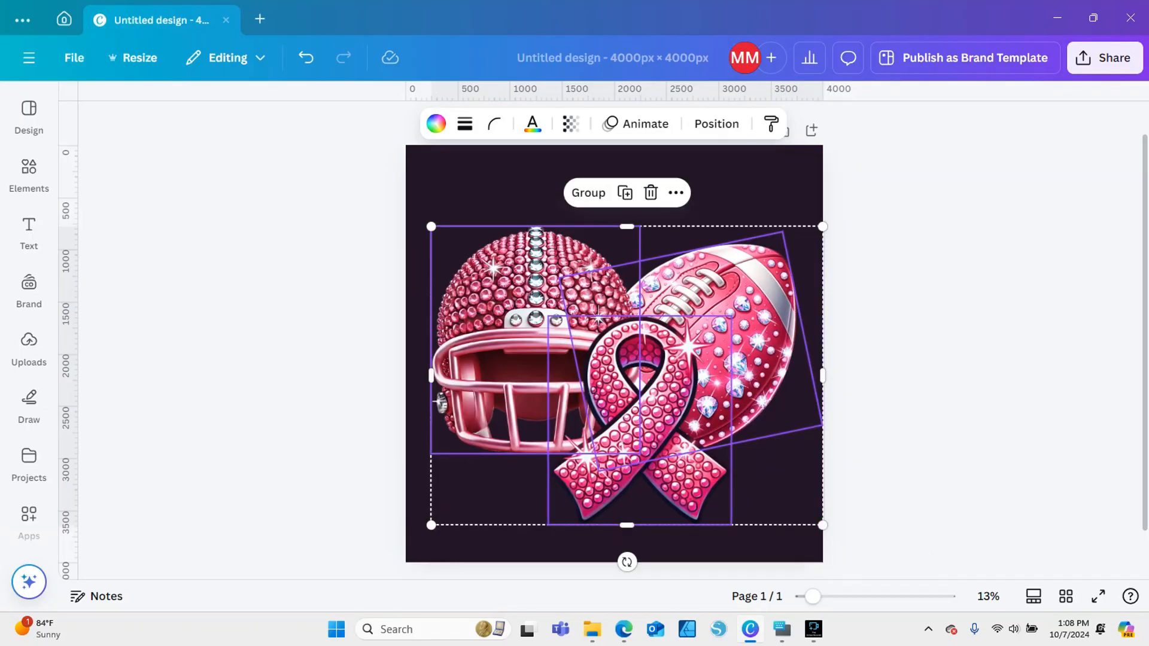
Shift the helmet slightly left, and shrink all three images together a little and move them down
left_click(772, 544)
left_click_drag(535, 341, 528, 341)
left_click_drag(359, 267, 706, 359)
left_click_drag(824, 526, 817, 521)
left_click_drag(682, 413, 688, 425)
left_click(922, 395)
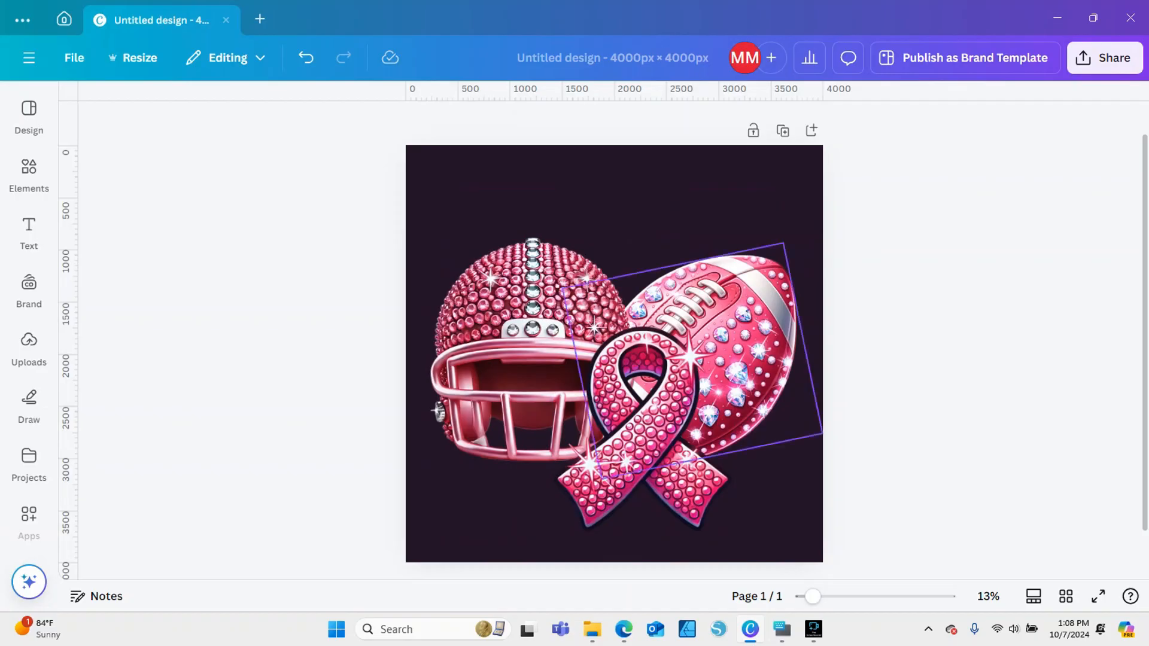
Group the helmet, football and ribbon, and move the group up to centre it on the page
left_click_drag(341, 171, 599, 419)
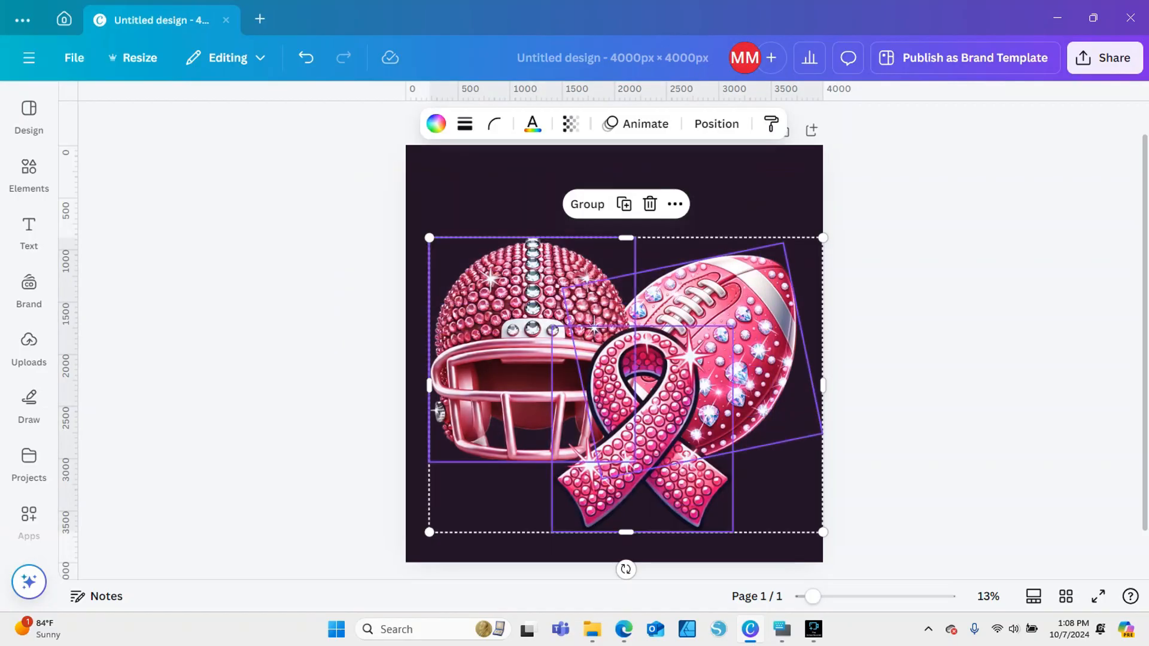
left_click(588, 204)
mouse_move(605, 335)
left_mouse_down()
mouse_move(592, 328)
mouse_move(624, 305)
mouse_move(600, 324)
left_mouse_up()
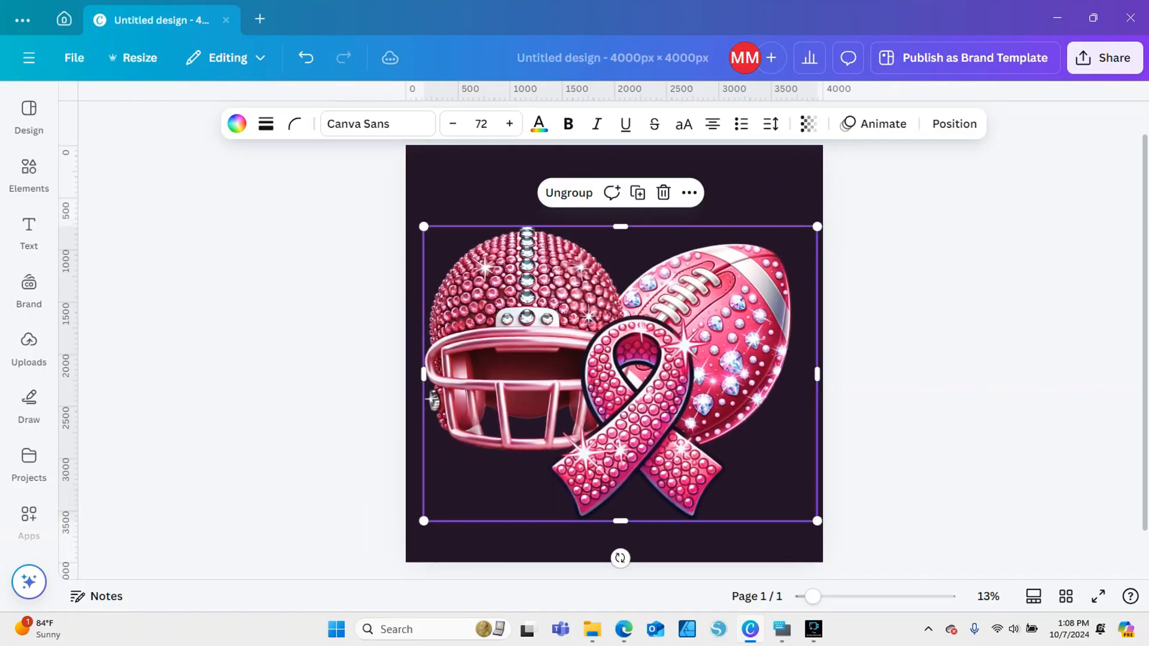
key("Right")
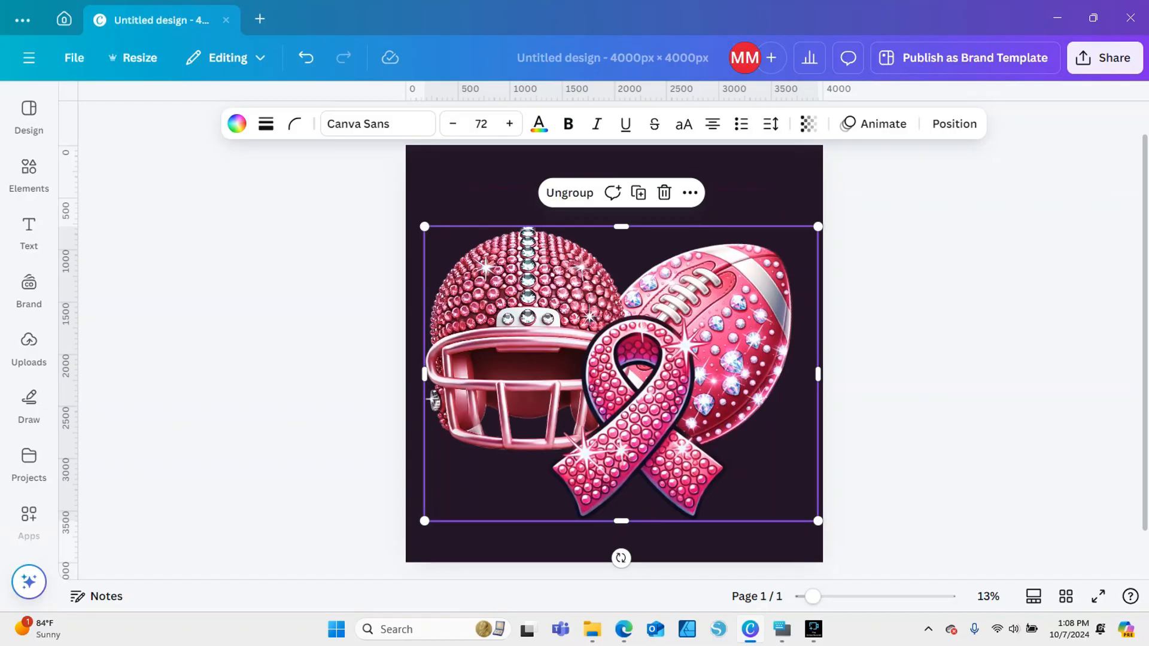
Add a heading with the text TACKLE
left_click(29, 287)
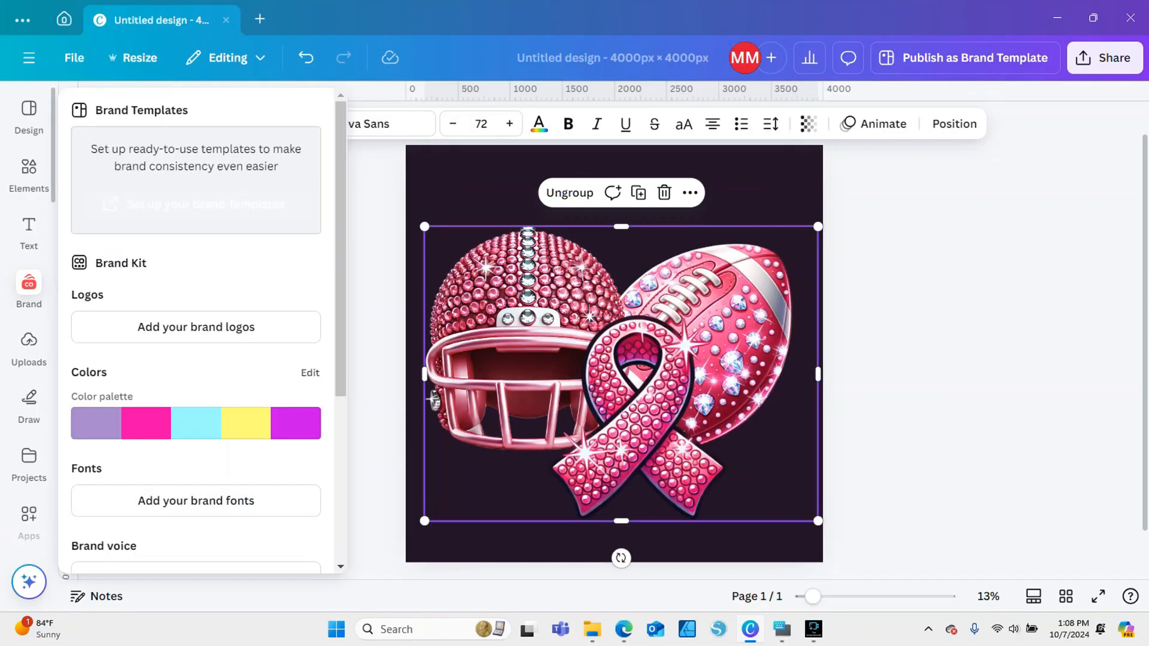
left_click(29, 232)
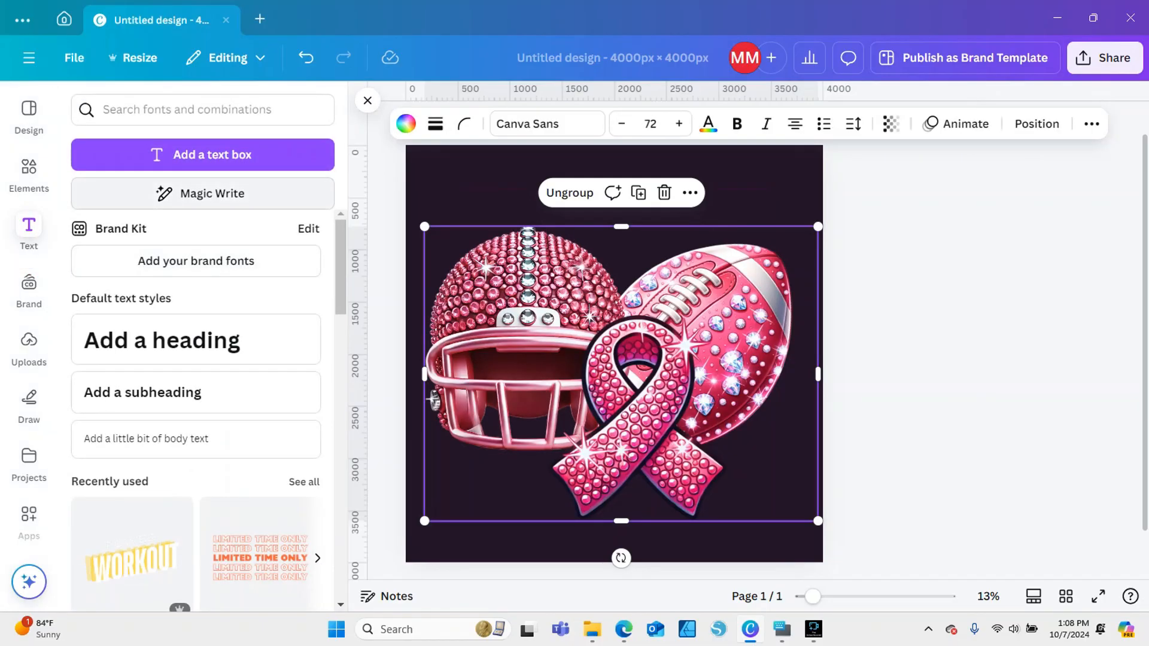
left_click(149, 344)
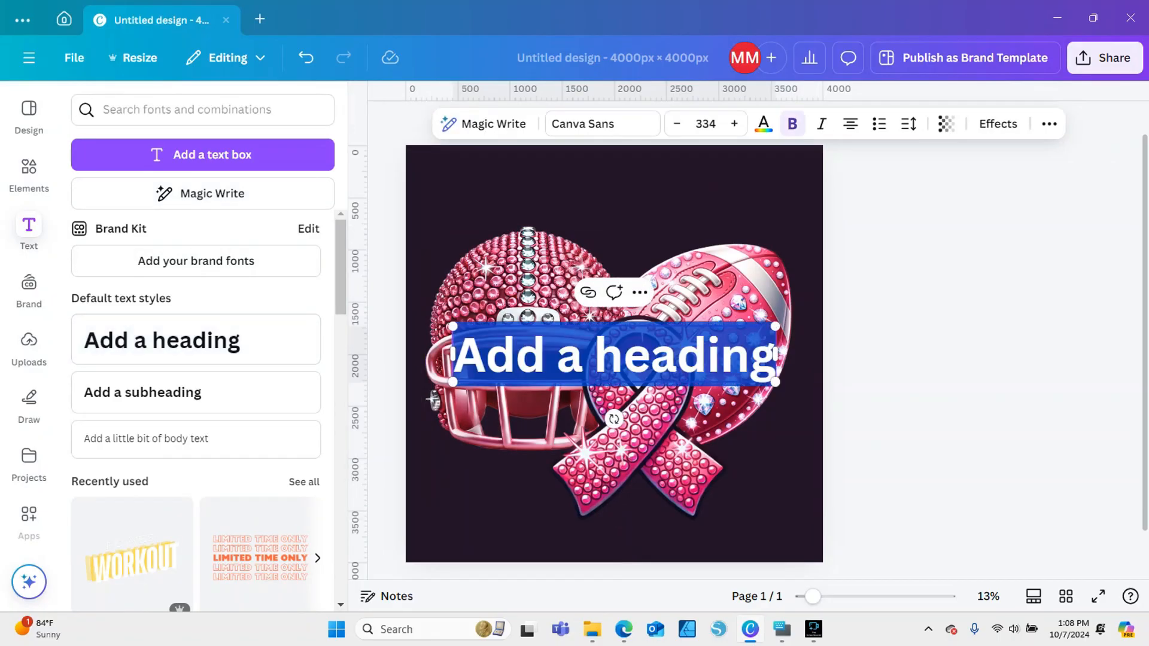
key("BackSpace")
type("TACKLE")
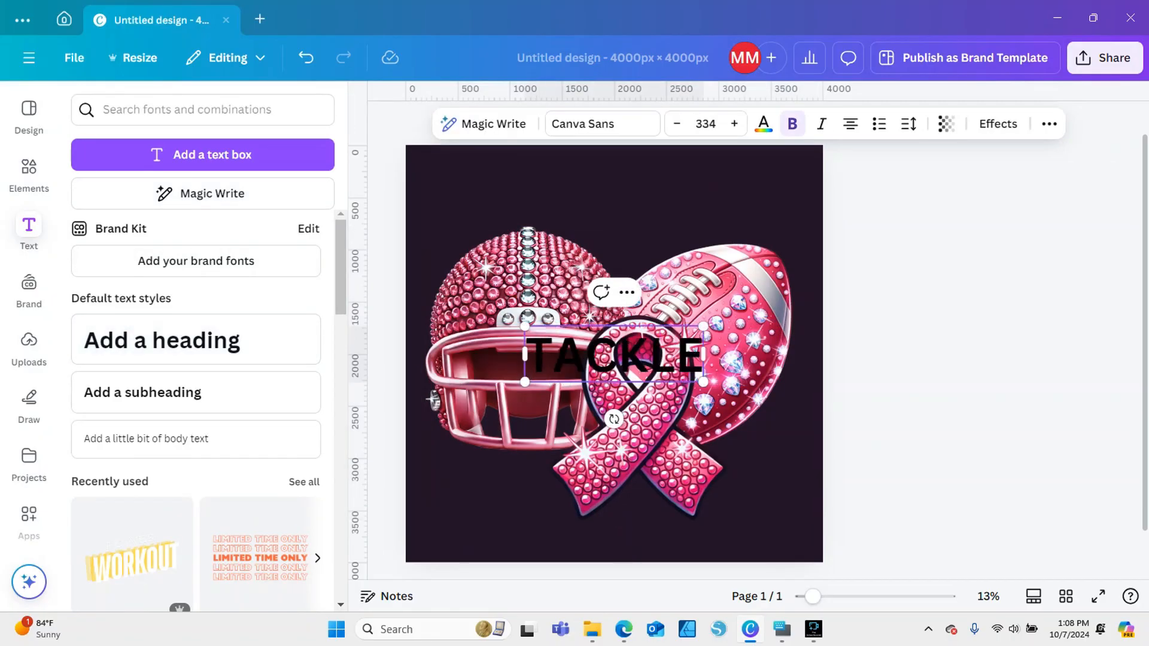
Change the page background colour to white
left_click(712, 195)
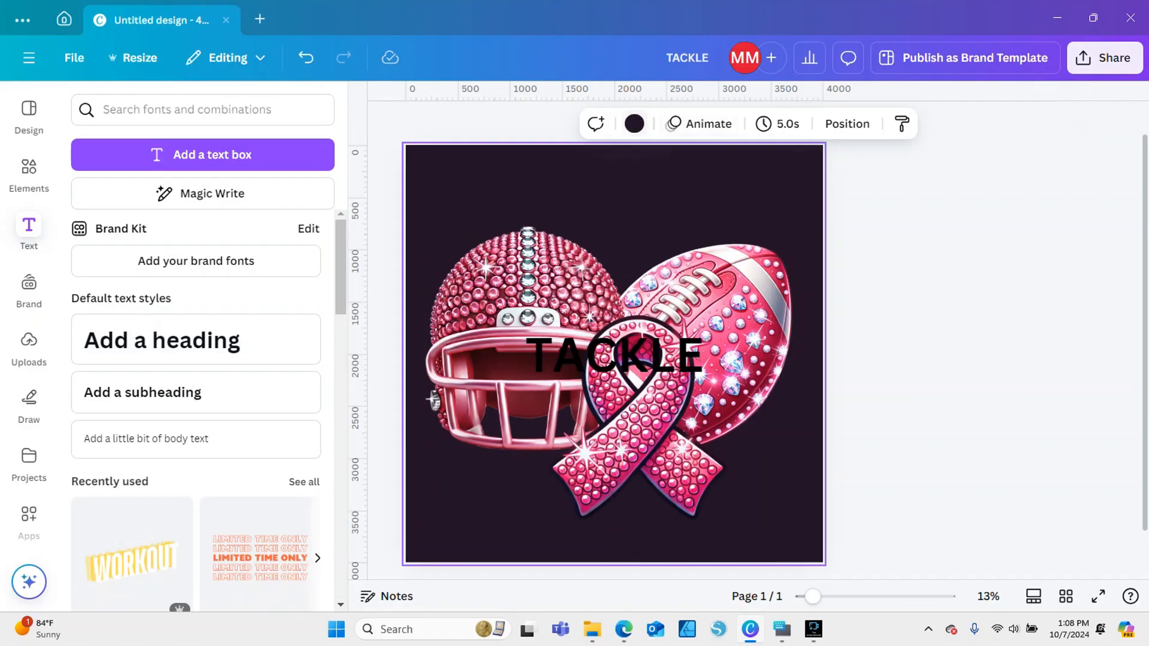
left_click(634, 124)
left_click(217, 231)
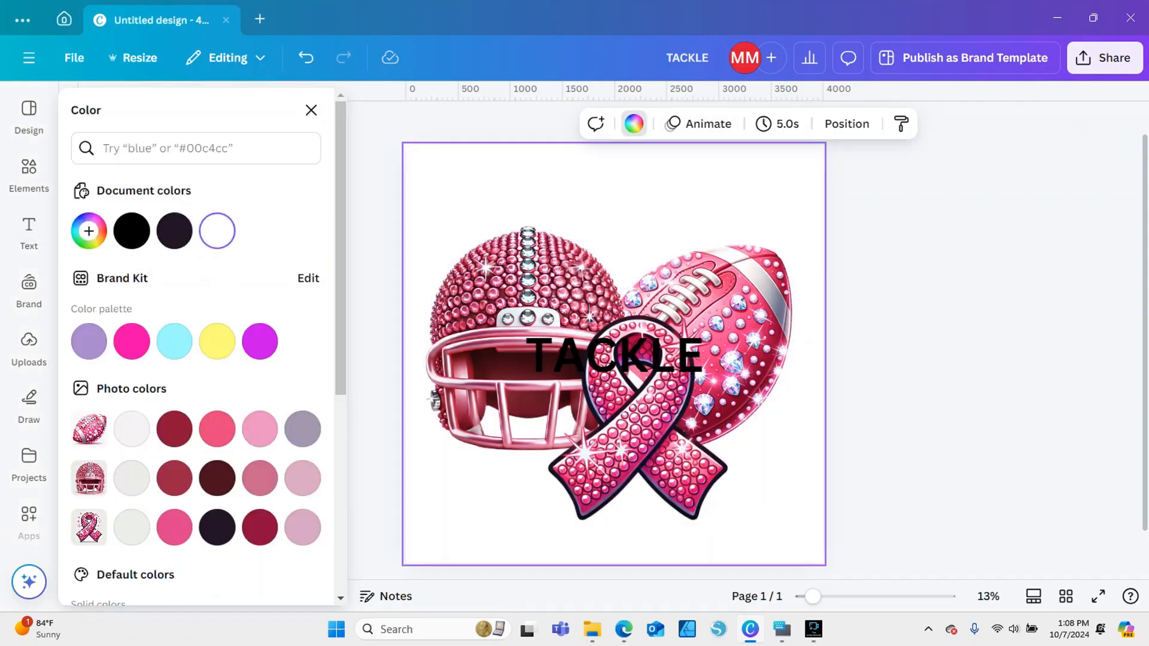
Move the TACKLE heading above the helmet and football and enlarge it to font size 487
left_click_drag(590, 358, 565, 183)
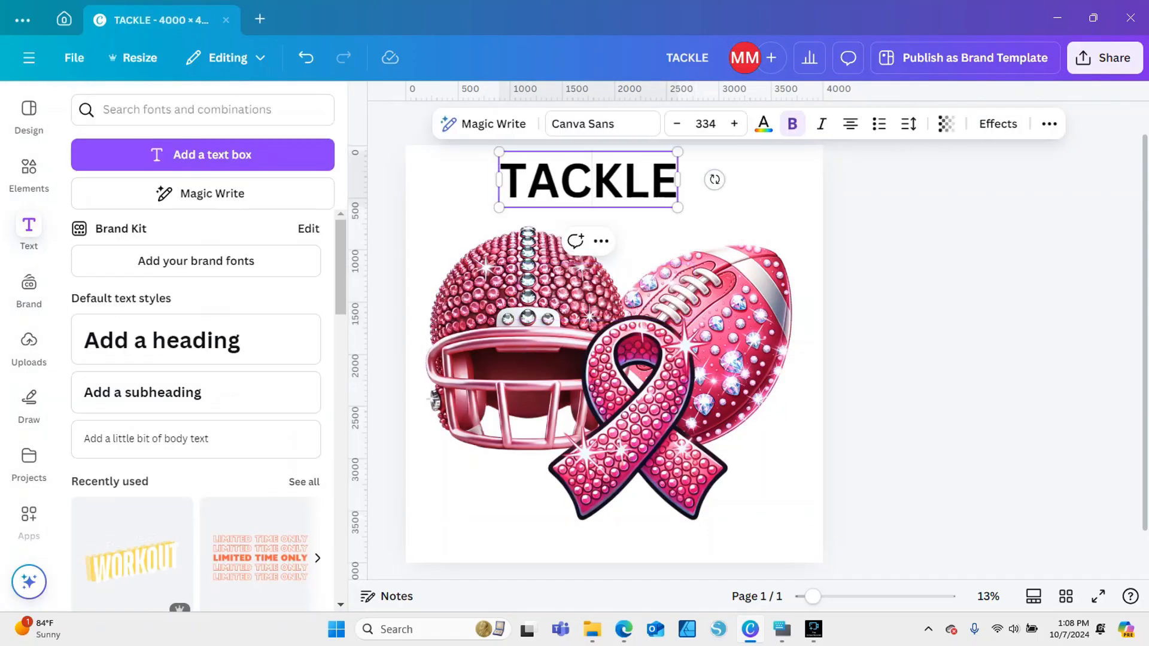
left_click_drag(681, 207, 760, 233)
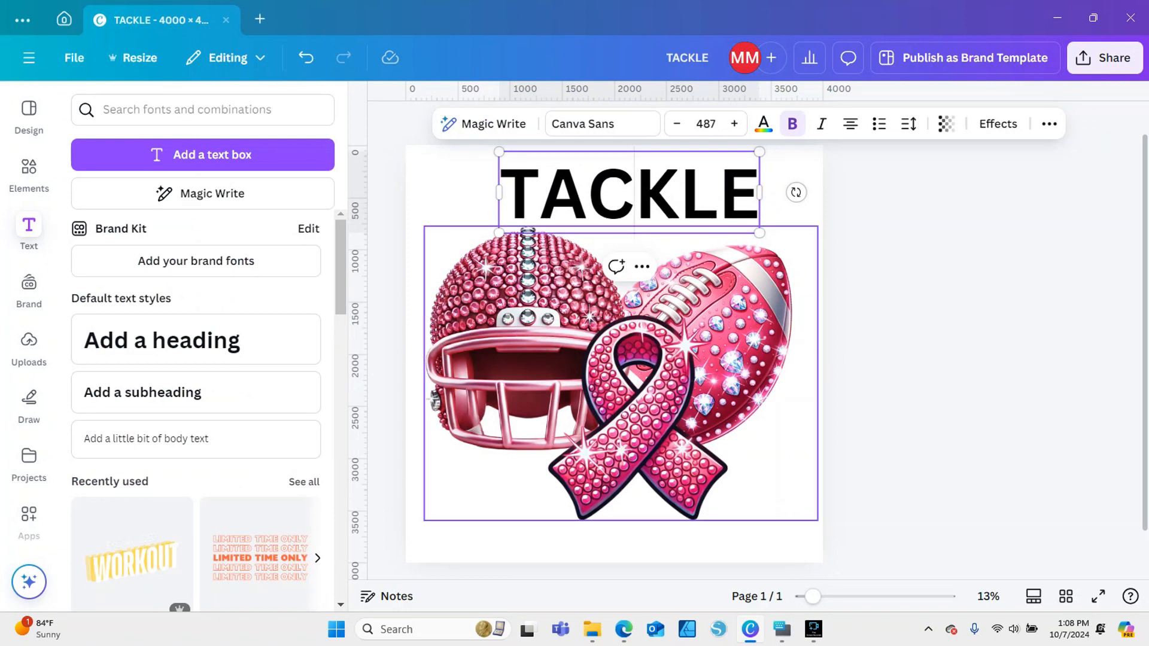
left_click(868, 239)
Duplicate the TACKLE heading over the lower part of the ribbon and change the copy's text to BREAST
left_click_drag(628, 195, 637, 478)
left_click(609, 262)
double_click(637, 478)
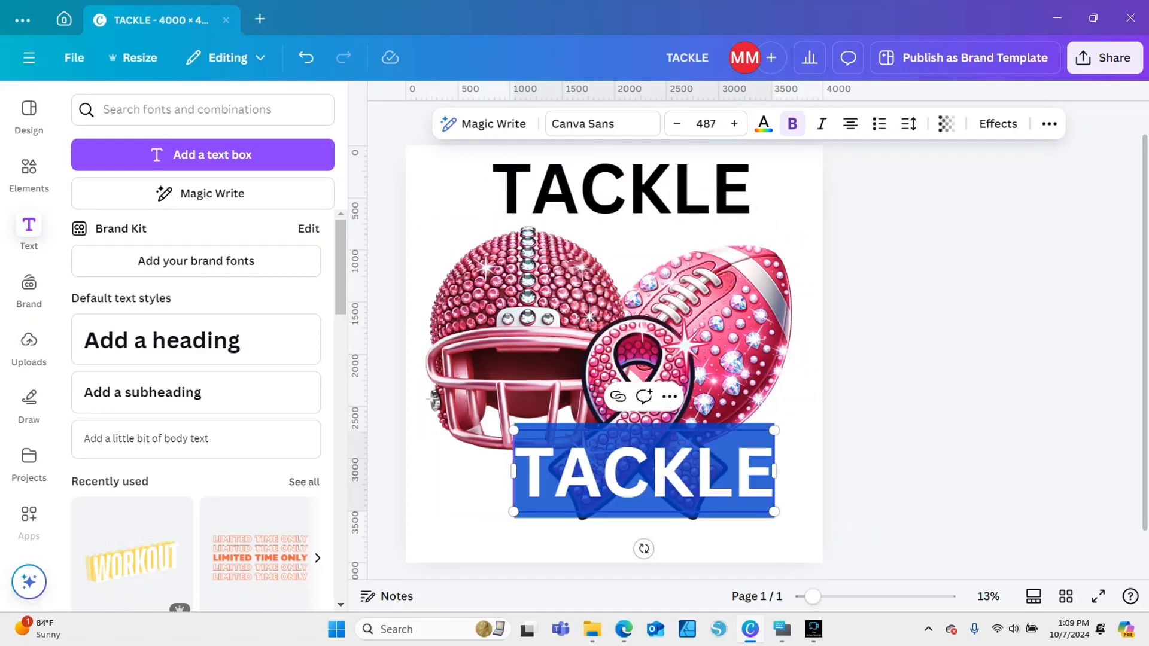
type("b")
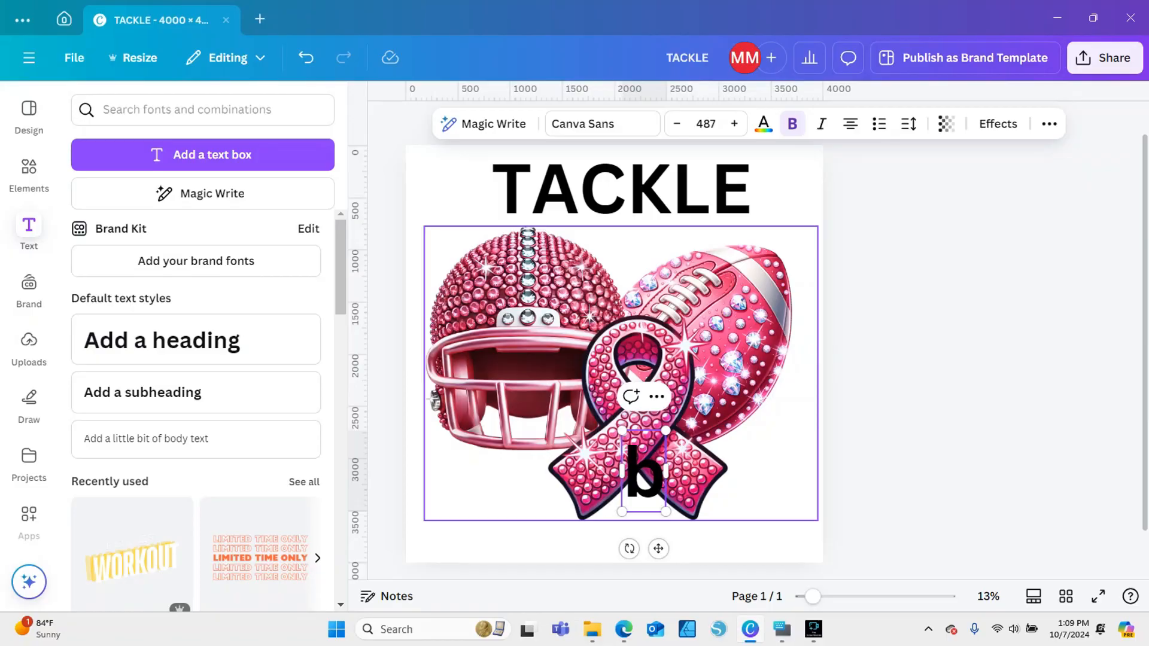
key("BackSpace")
type("V")
key("BackSpace")
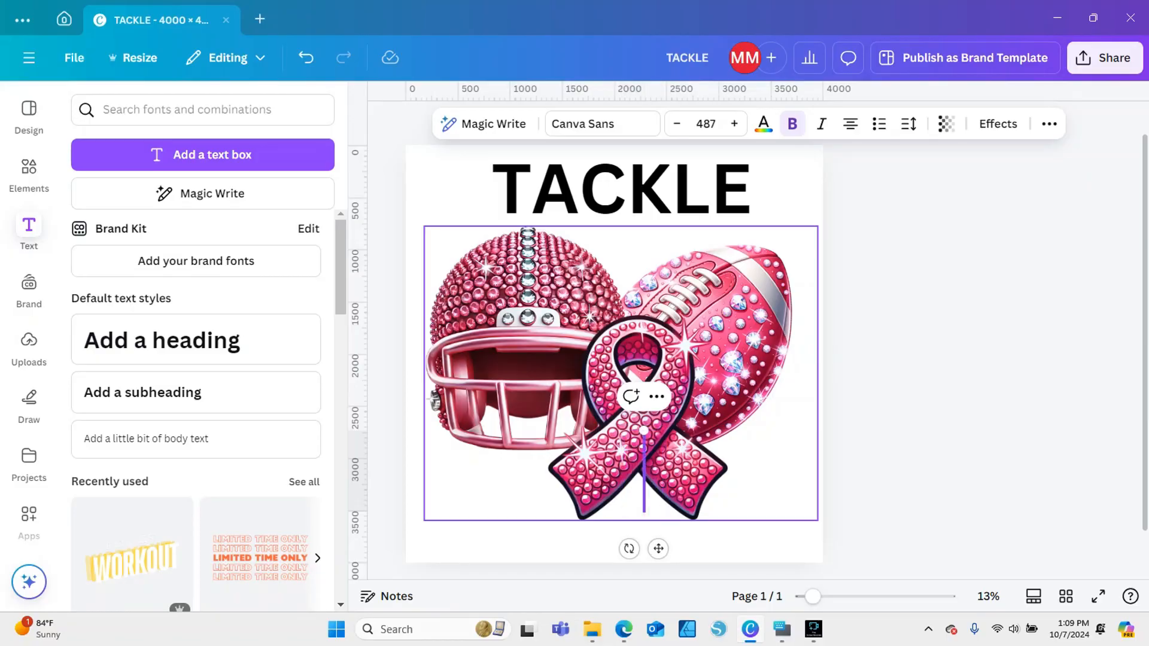
type("BR")
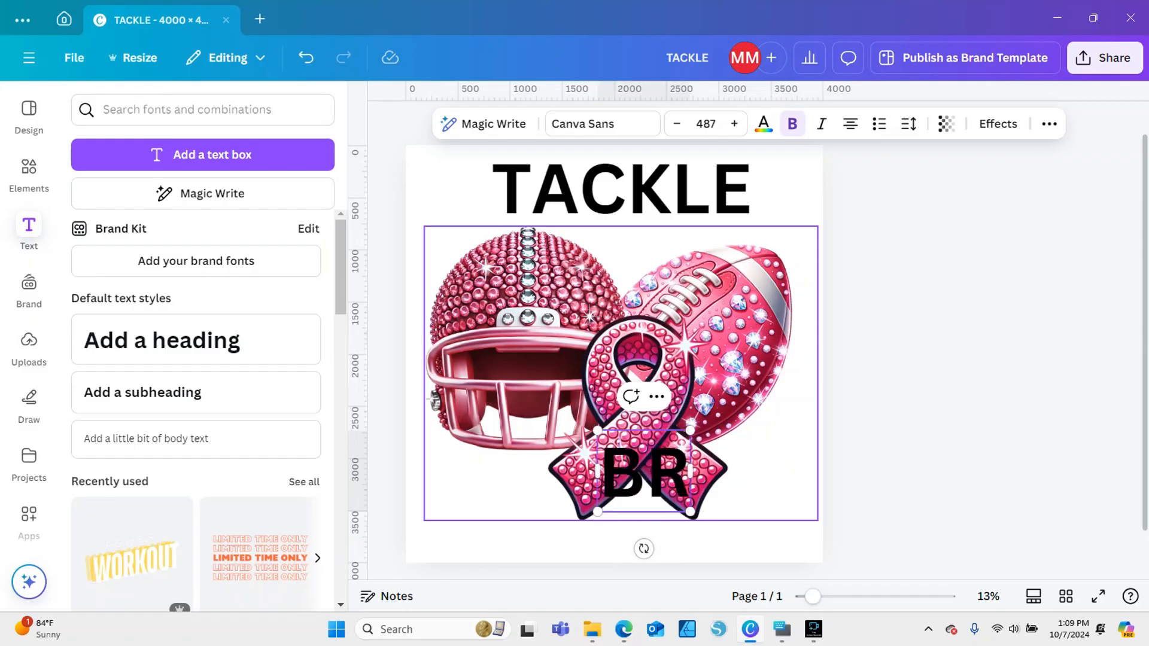
type("ESAST")
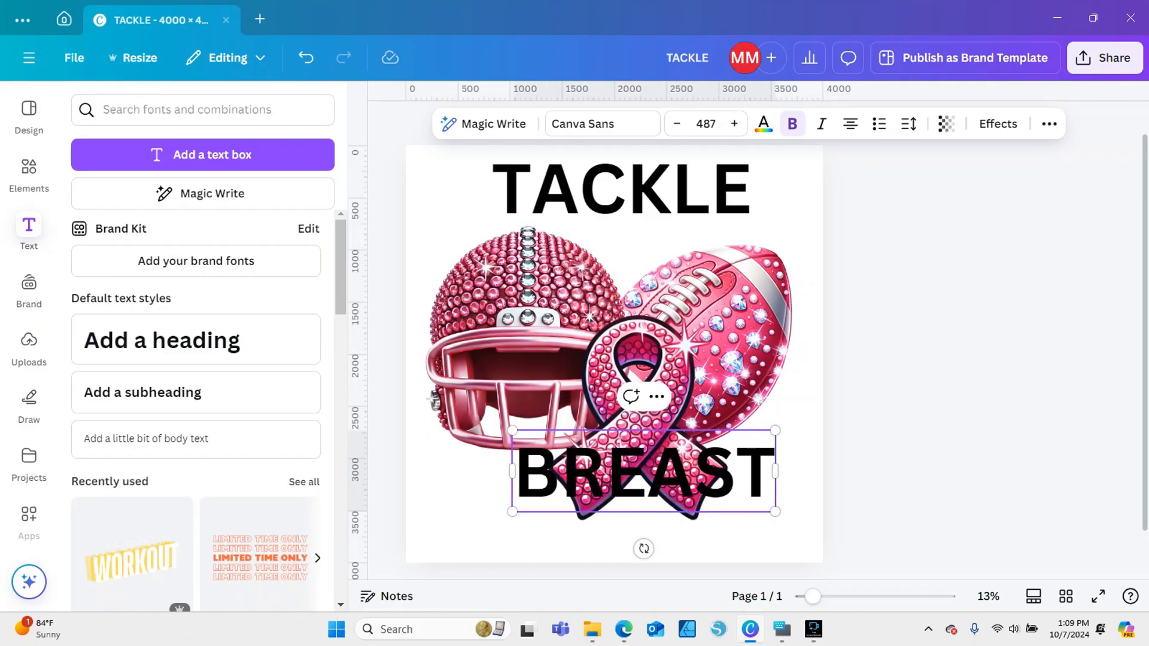
left_click(868, 479)
Move the BREAST text up and left to align it horizontally with the TACKLE heading
left_click_drag(644, 472, 624, 453)
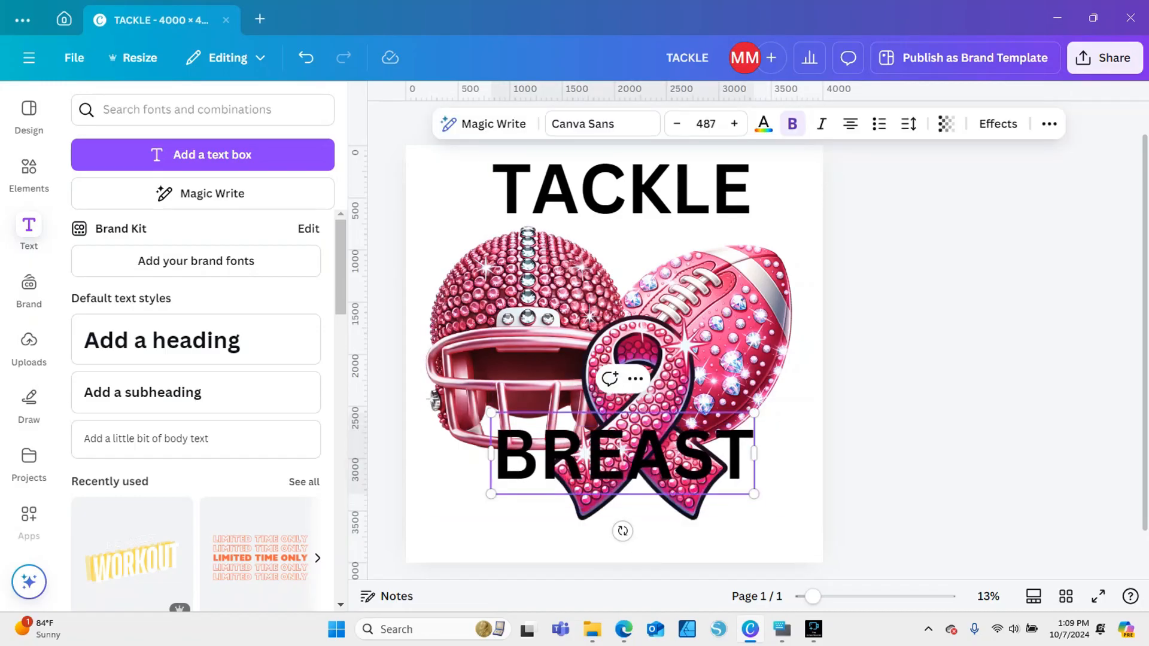
left_click(468, 467)
left_click(518, 460)
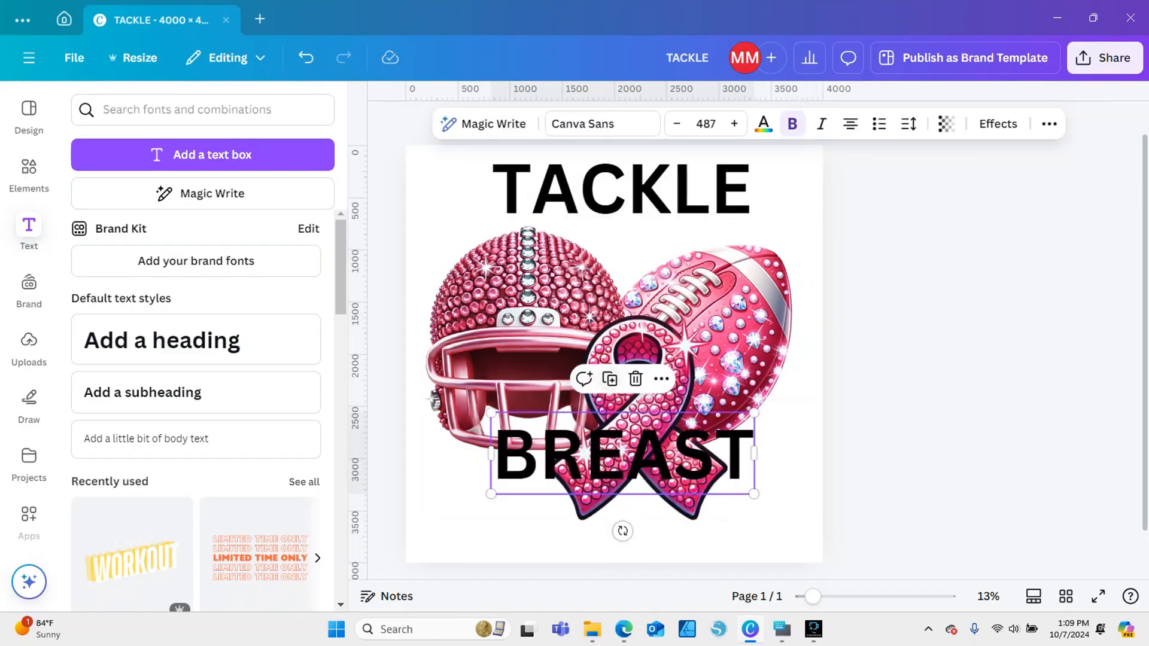
Duplicate the BREAST text slightly below the original and change the copy's text to Cancer
left_click(610, 379)
left_click_drag(634, 462, 623, 486)
double_click(623, 486)
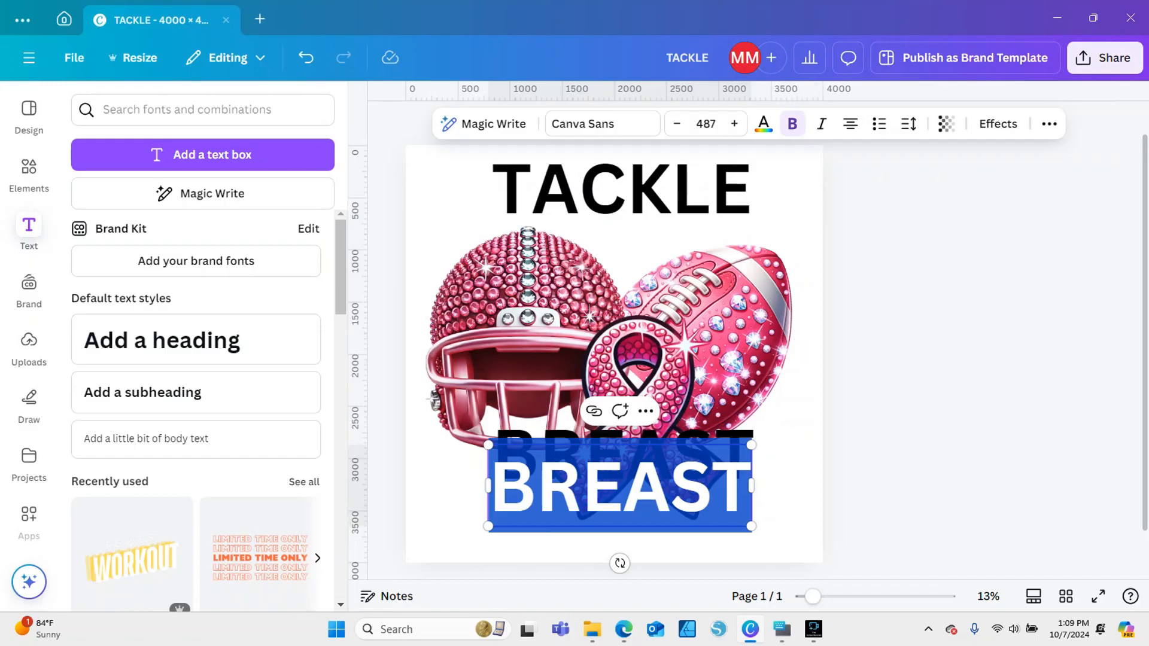
left_click(736, 486)
key("BackSpace")
key("BackSpace")
key("BackSpace")
key("BackSpace")
key("BackSpace")
key("BackSpace")
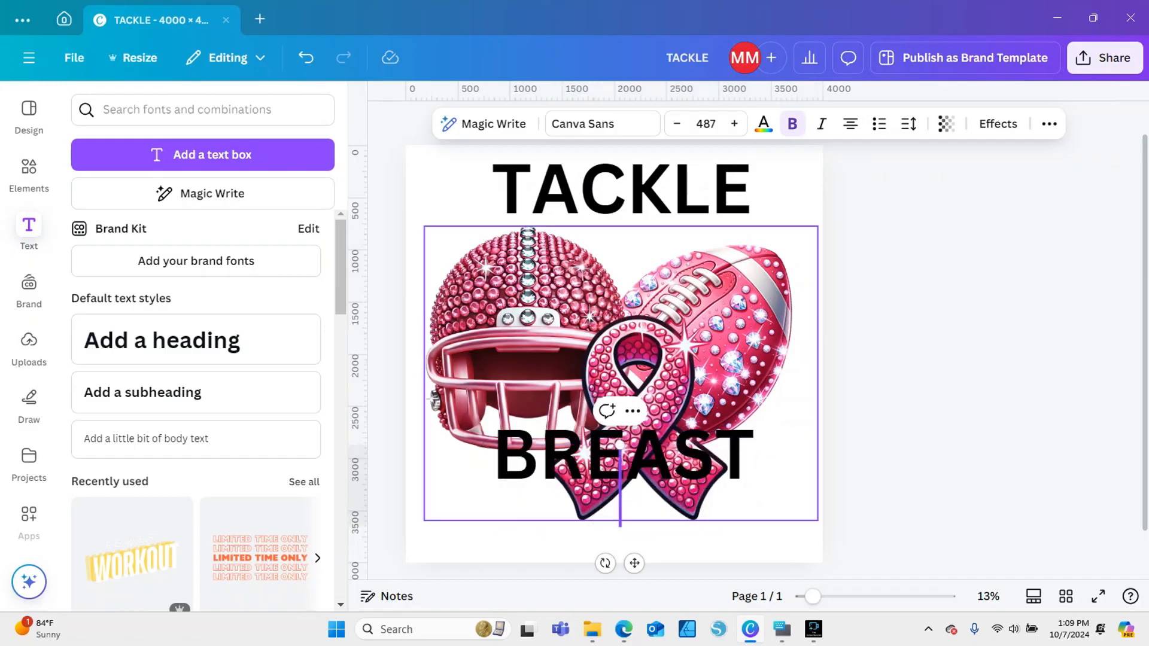
type("Cancer")
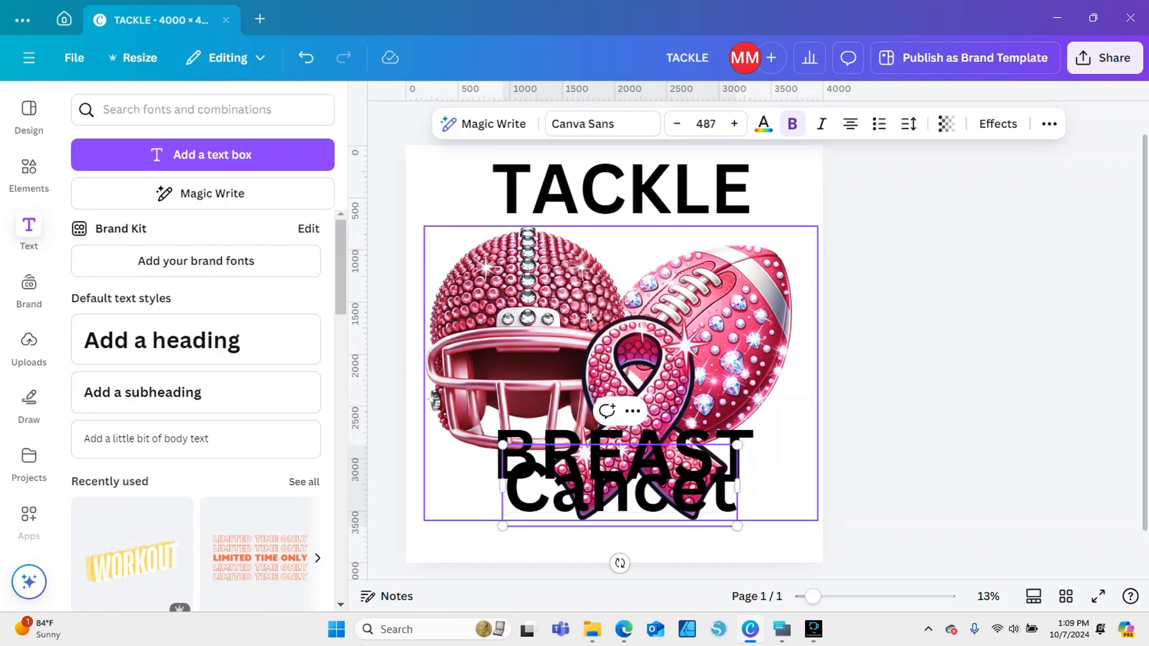
key("BackSpace")
type("r")
left_click(456, 543)
Shrink the grouped helmet, football and ribbon artwork and move it up beneath the TACKLE heading
left_click(527, 359)
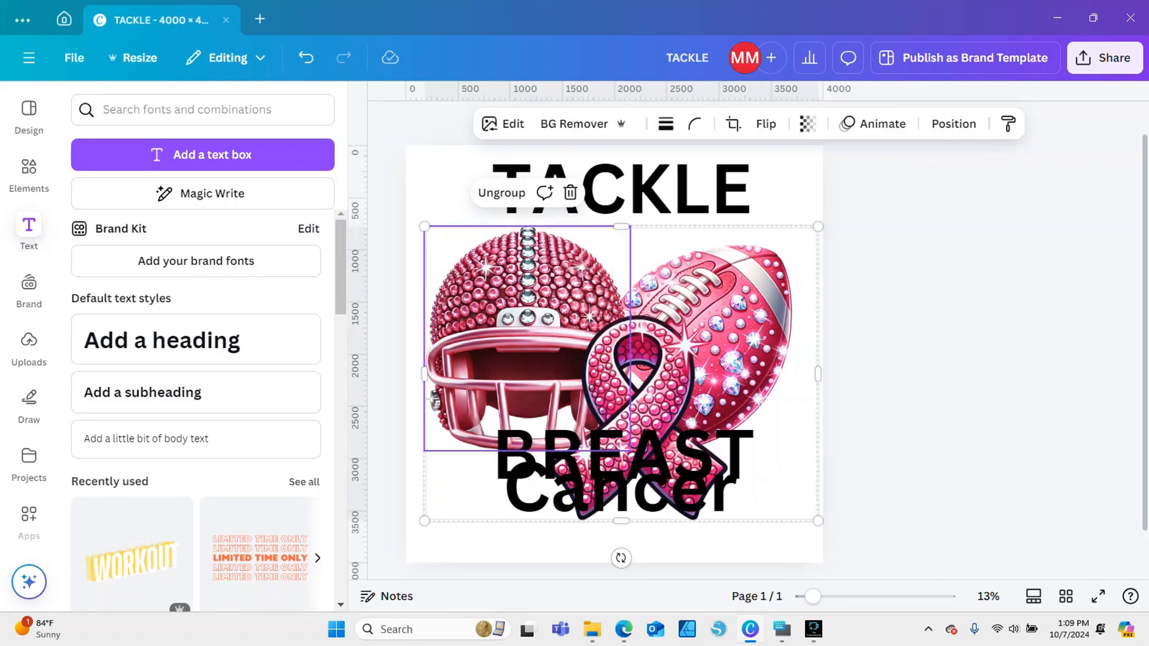
left_click(387, 376)
left_click_drag(388, 342, 477, 267)
left_click_drag(532, 335, 506, 276)
Move the Cancer and BREAST texts down to the lower part of the page, with Cancer underneath BREAST
left_click_drag(551, 490, 544, 525)
left_click(544, 524)
left_click_drag(545, 459, 543, 480)
left_click(544, 522)
Recolour the BREAST text with the pink #F464B2 sampled from the rhinestone ribbon
left_click(542, 211)
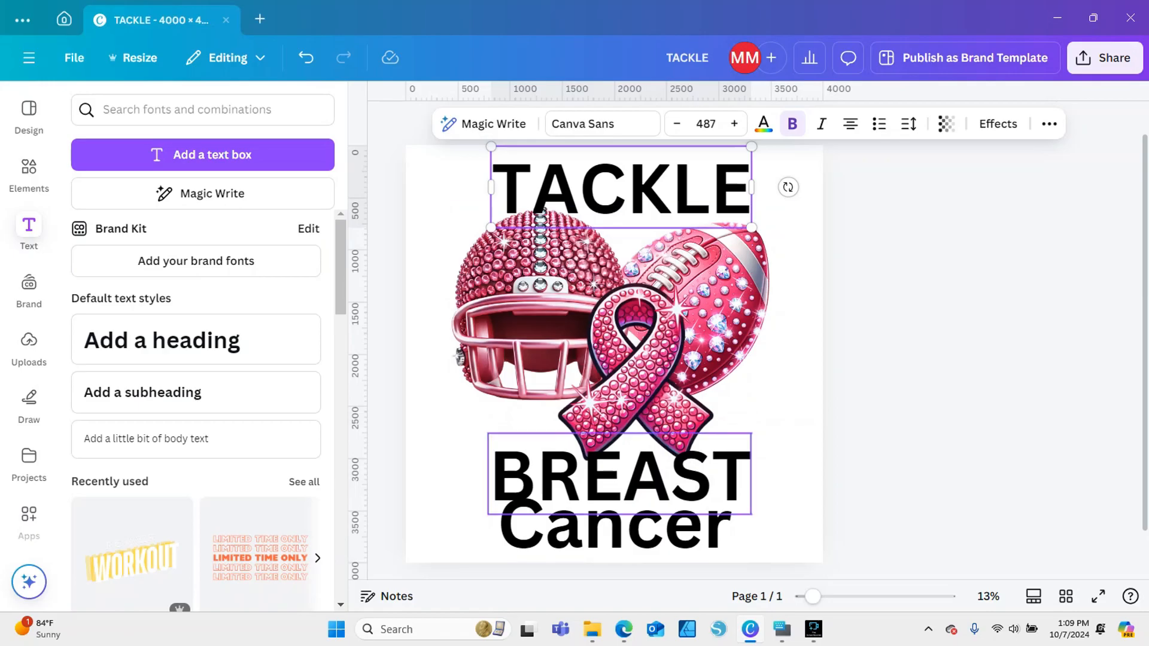
left_click(588, 528, "shift")
left_click(598, 473)
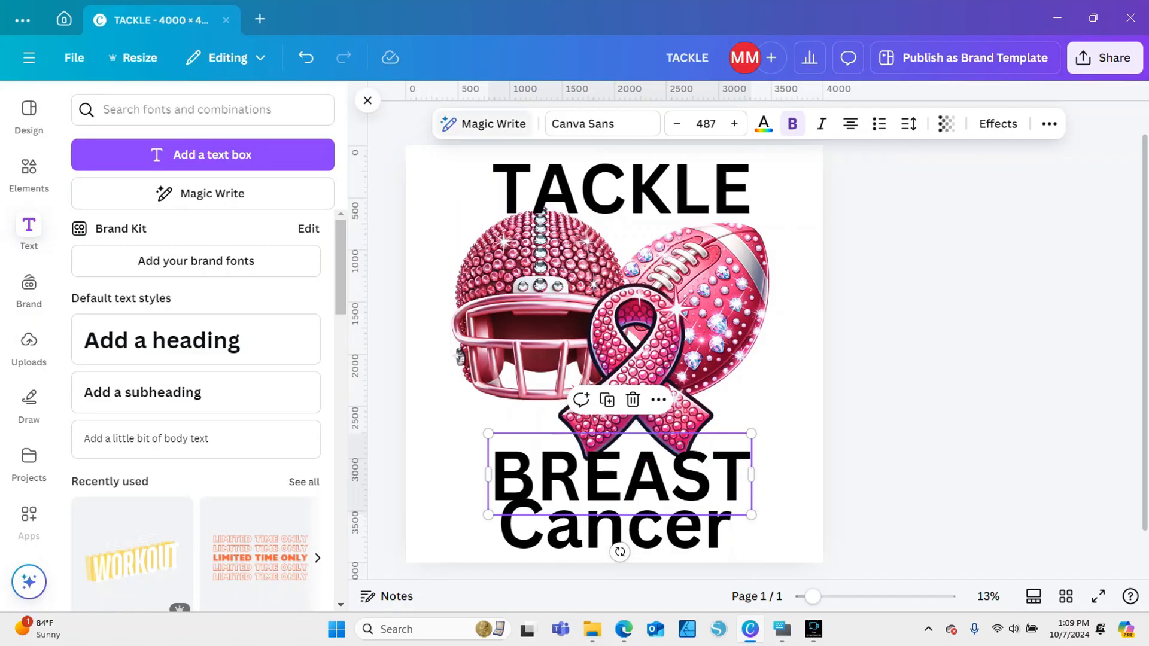
left_click(764, 124)
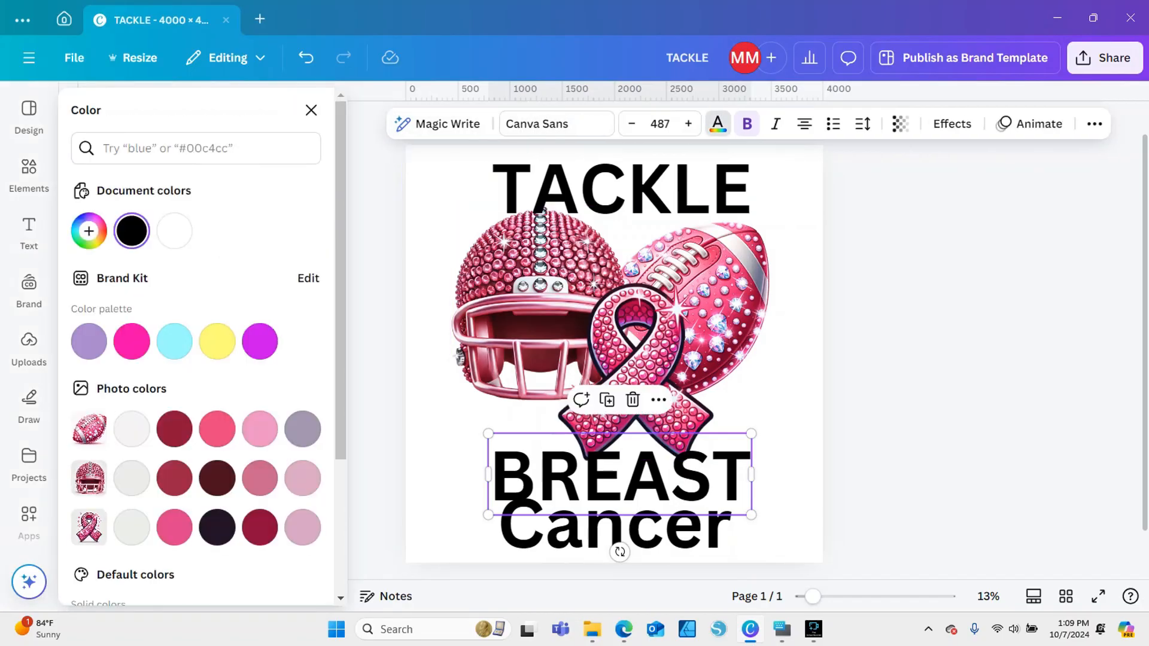
left_click(89, 231)
left_click(292, 397)
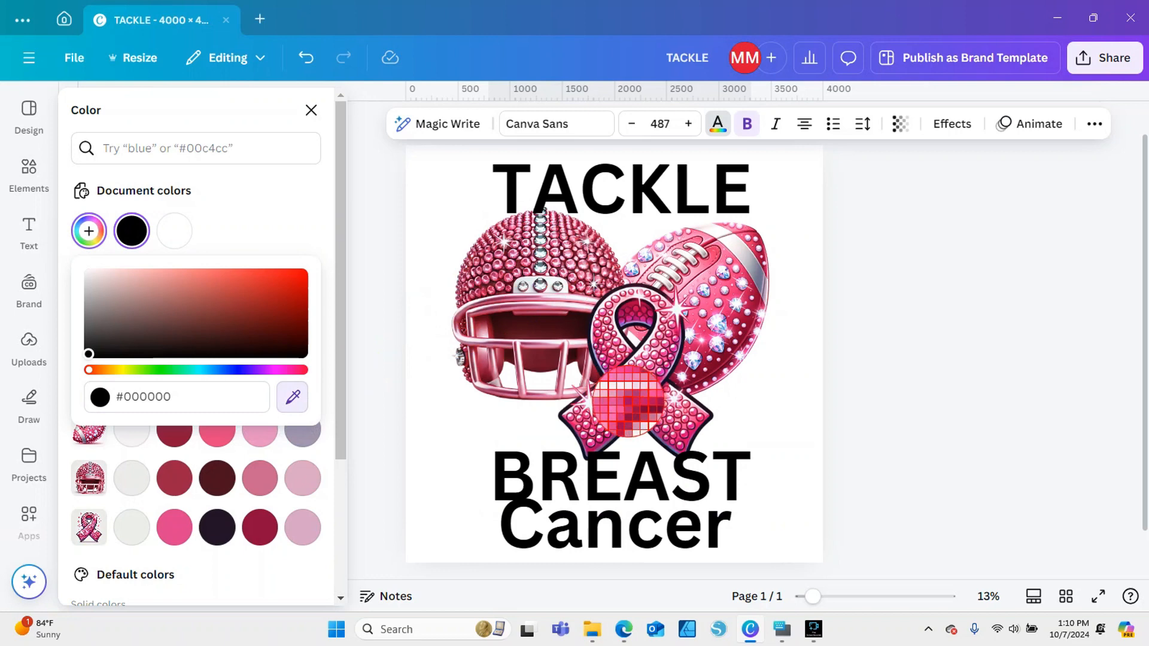
left_click(627, 402)
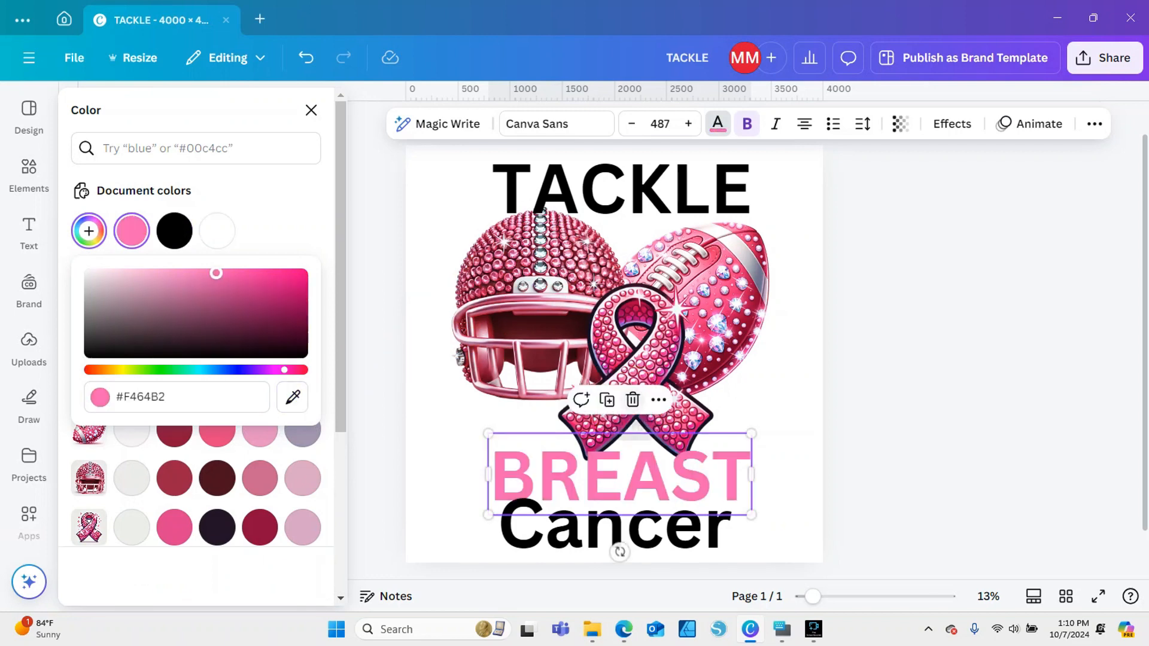
left_click(311, 110)
Apply the same document pink to the Cancer text and the TACKLE heading
left_click(617, 527)
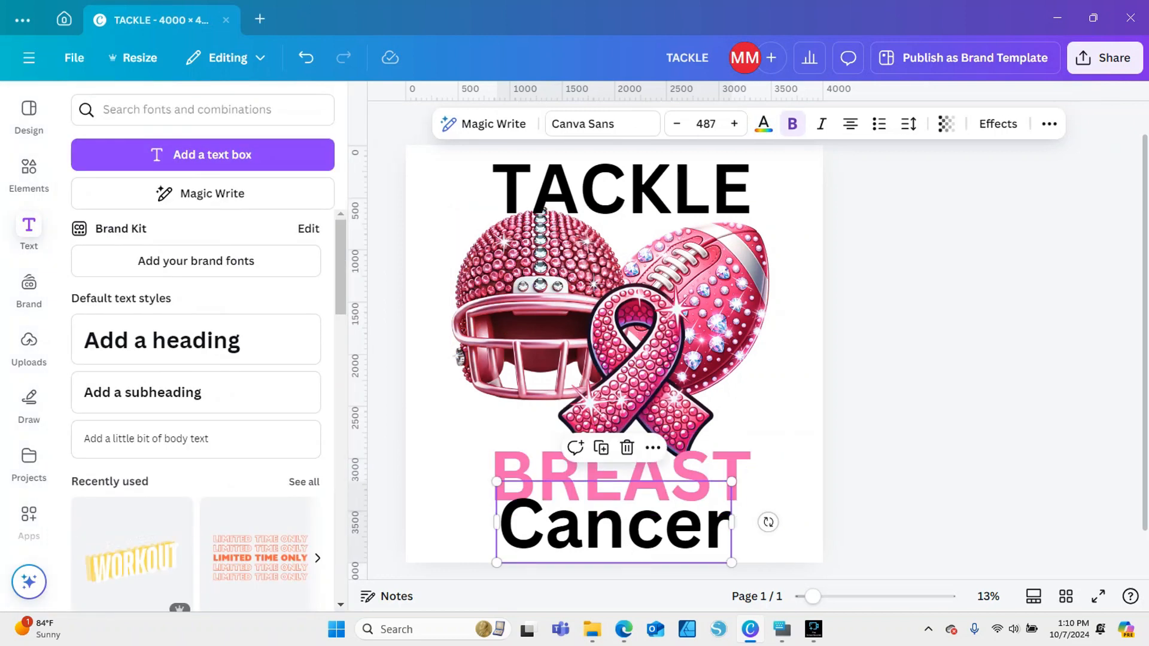
left_click(763, 123)
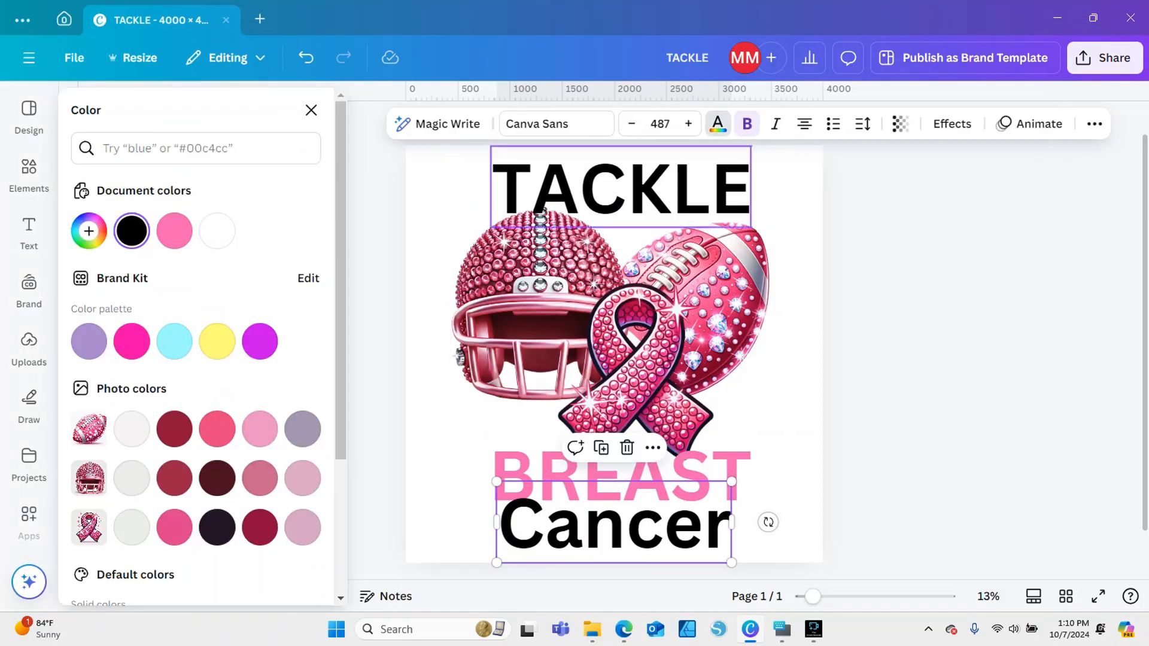
left_click(175, 231)
left_click(621, 188)
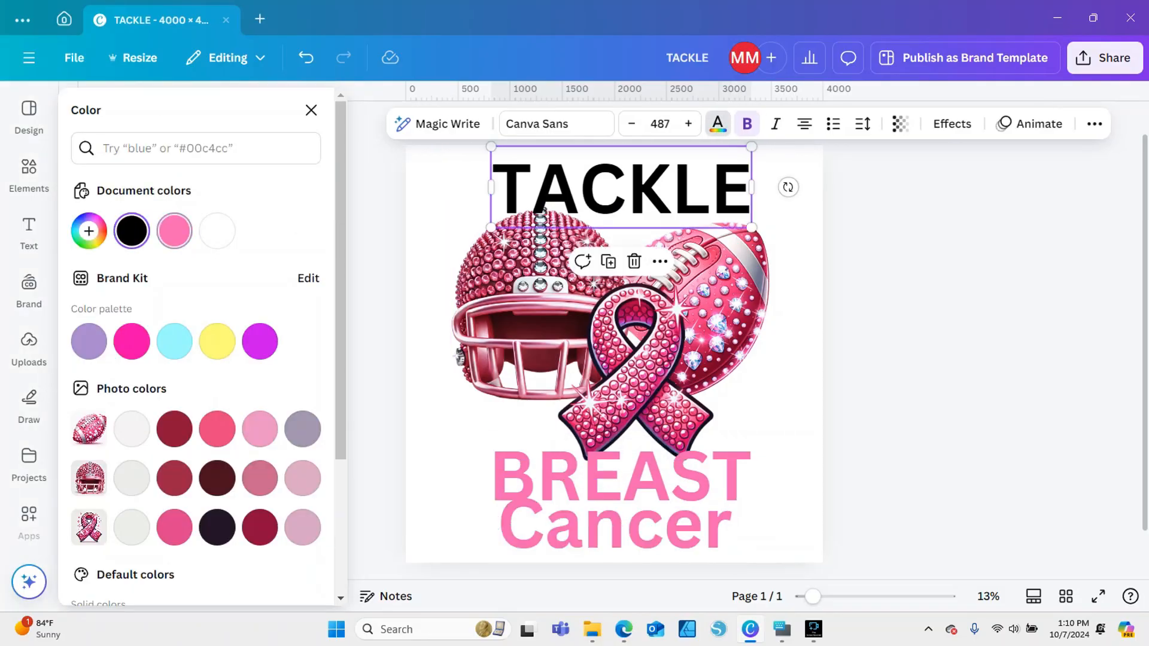
left_click(174, 231)
left_click(898, 263)
Try the Anton and Berthold Block fonts on TACKLE and BREAST together, and set both to the Bernoru heading font
left_click(622, 188)
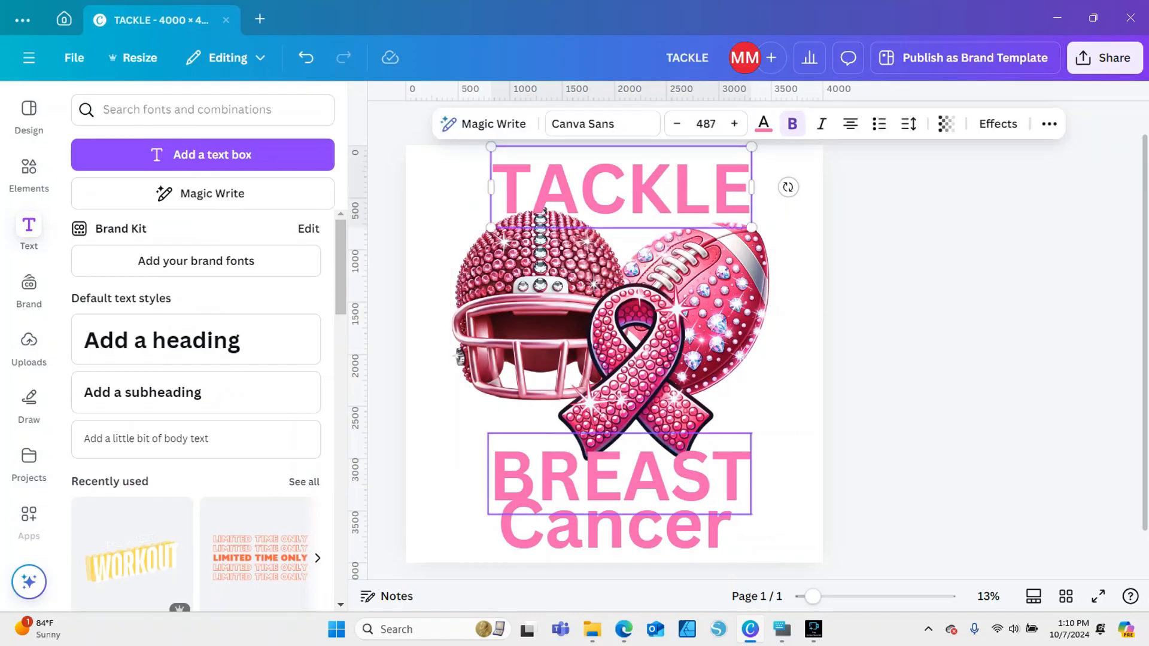
left_click(620, 476, "shift")
left_click(602, 123)
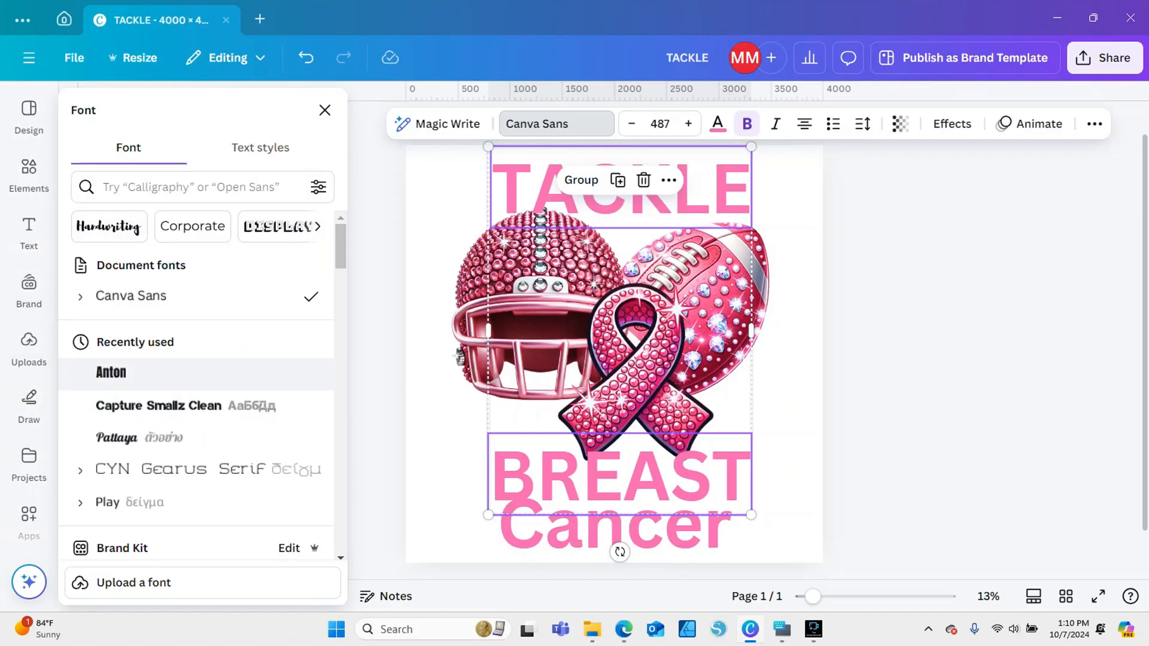
left_click(112, 374)
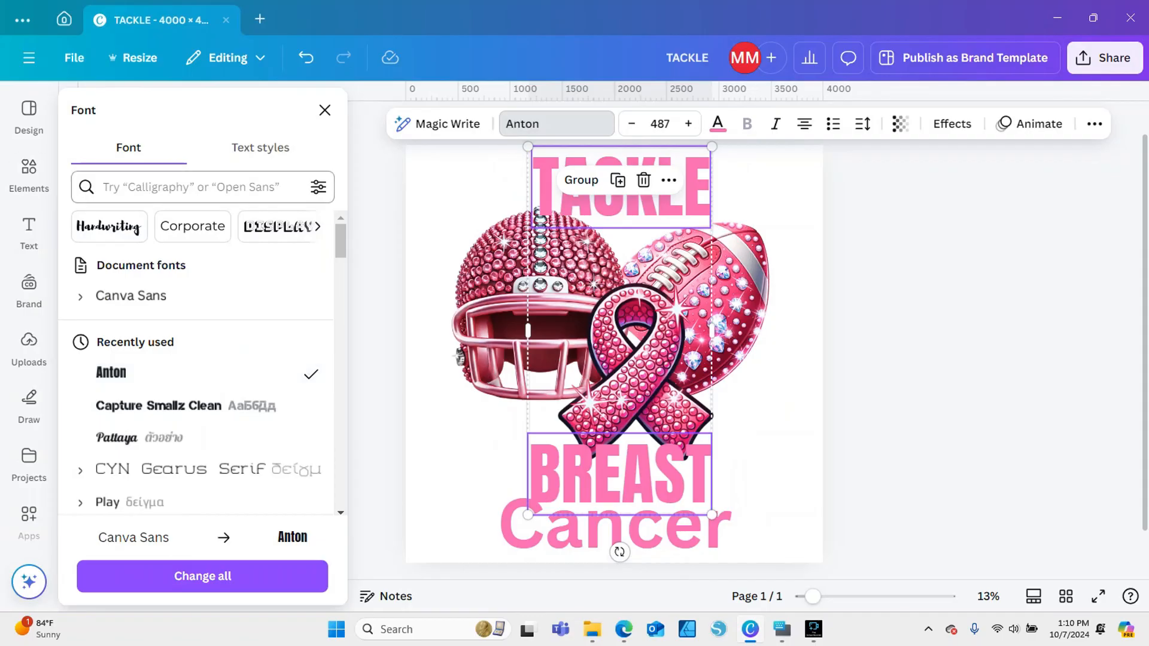
left_click(318, 227)
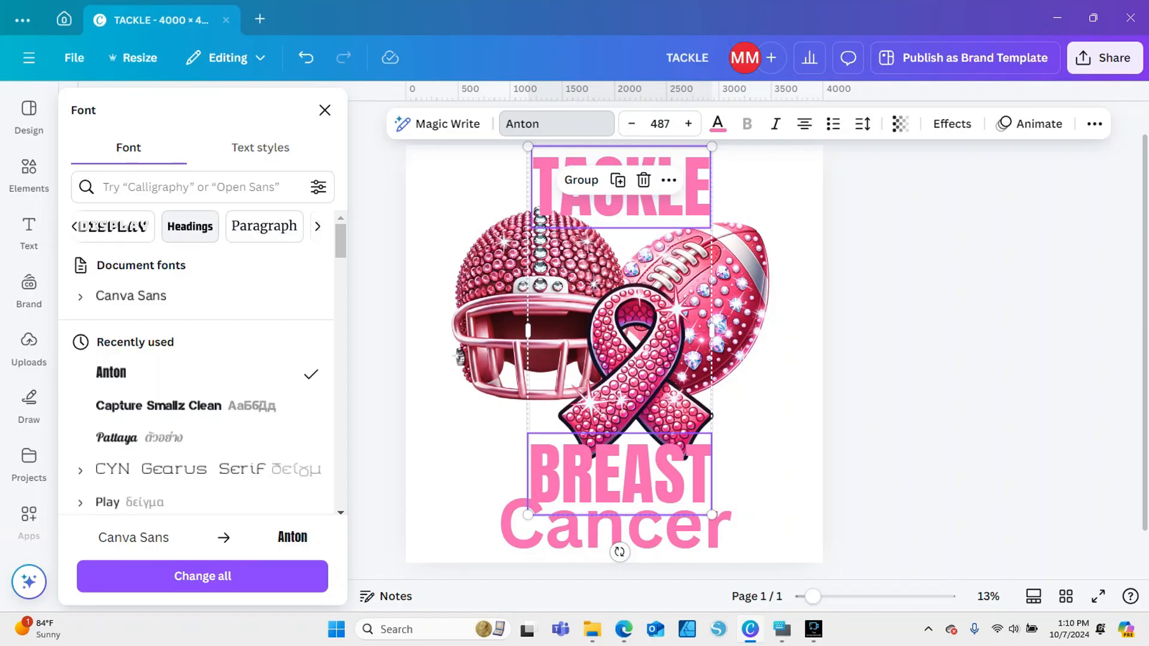
left_click(190, 226)
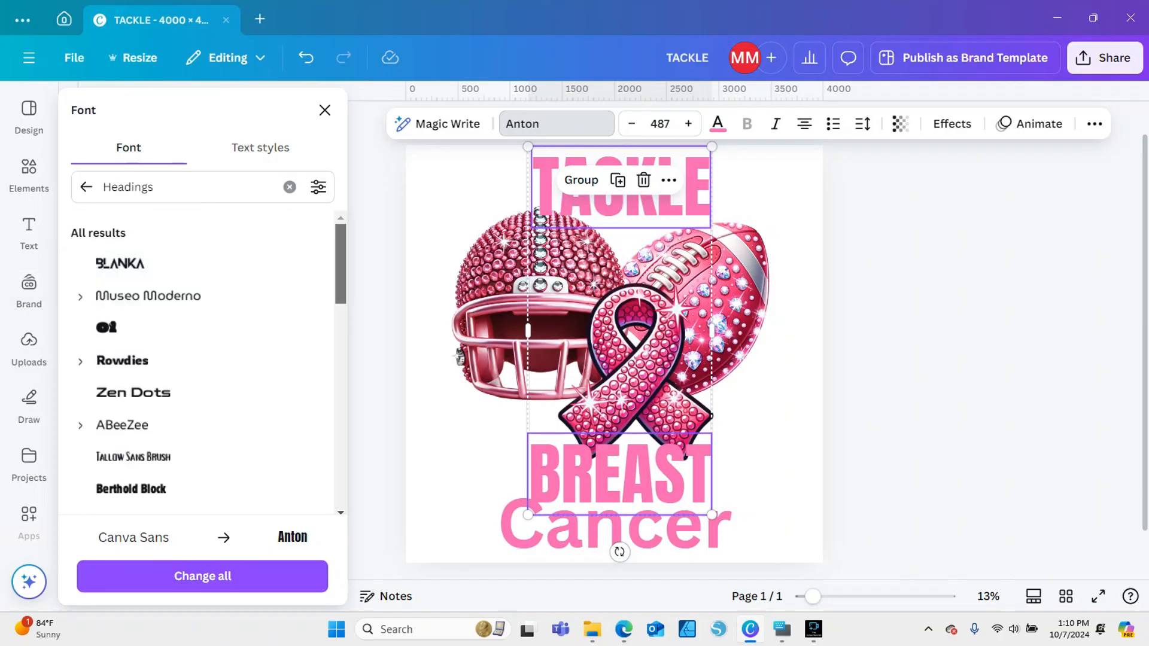
scroll(197, 300, "down", 5)
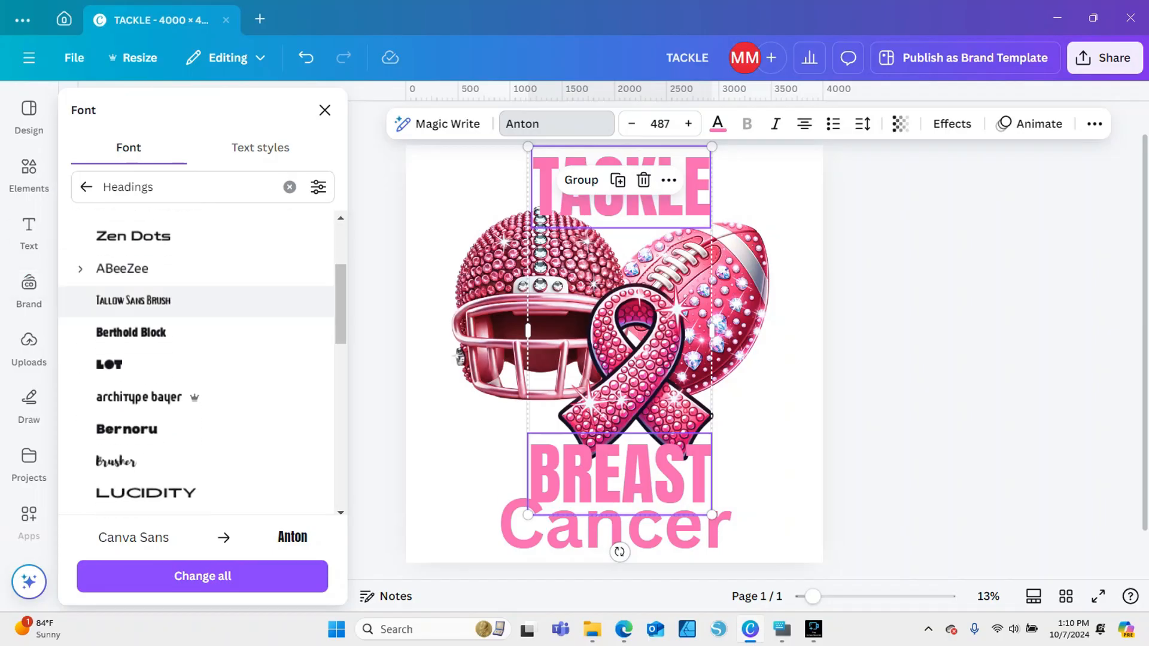
left_click(197, 332)
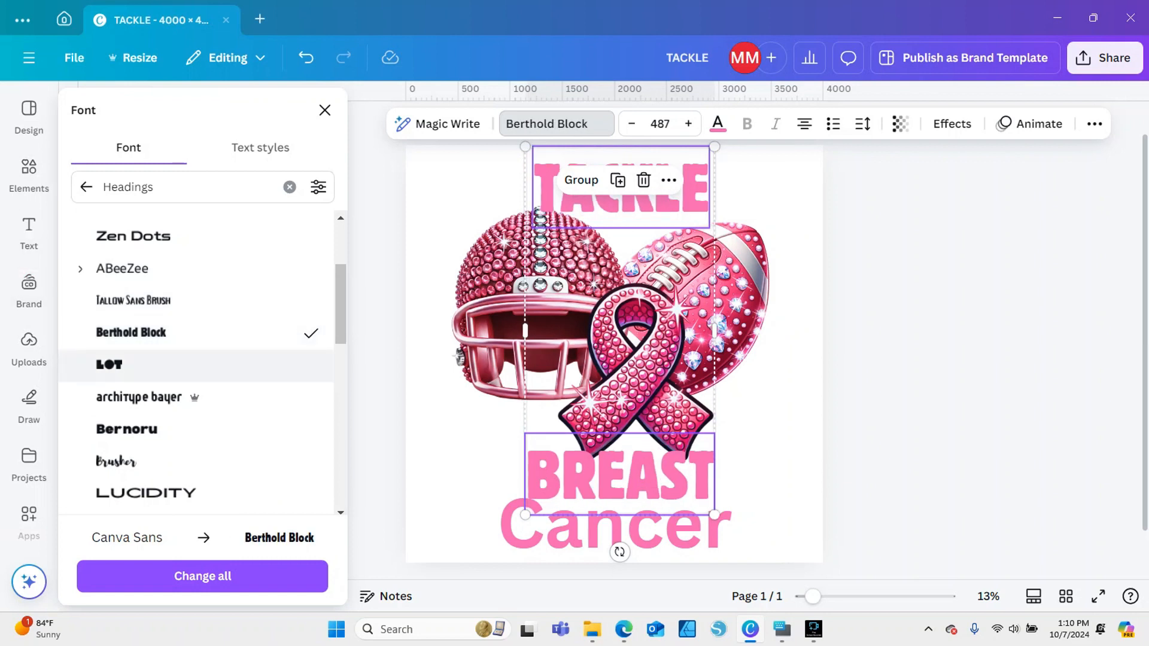
left_click(156, 429)
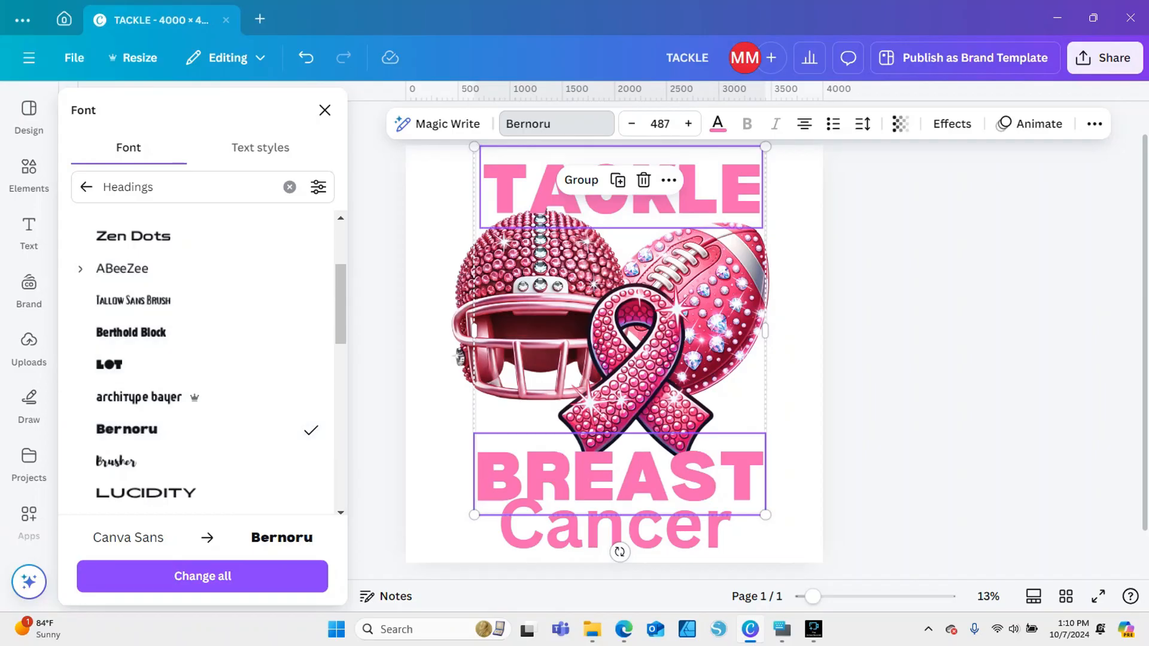
Search the fonts for calligraphy styles for the Cancer text
left_click(614, 526)
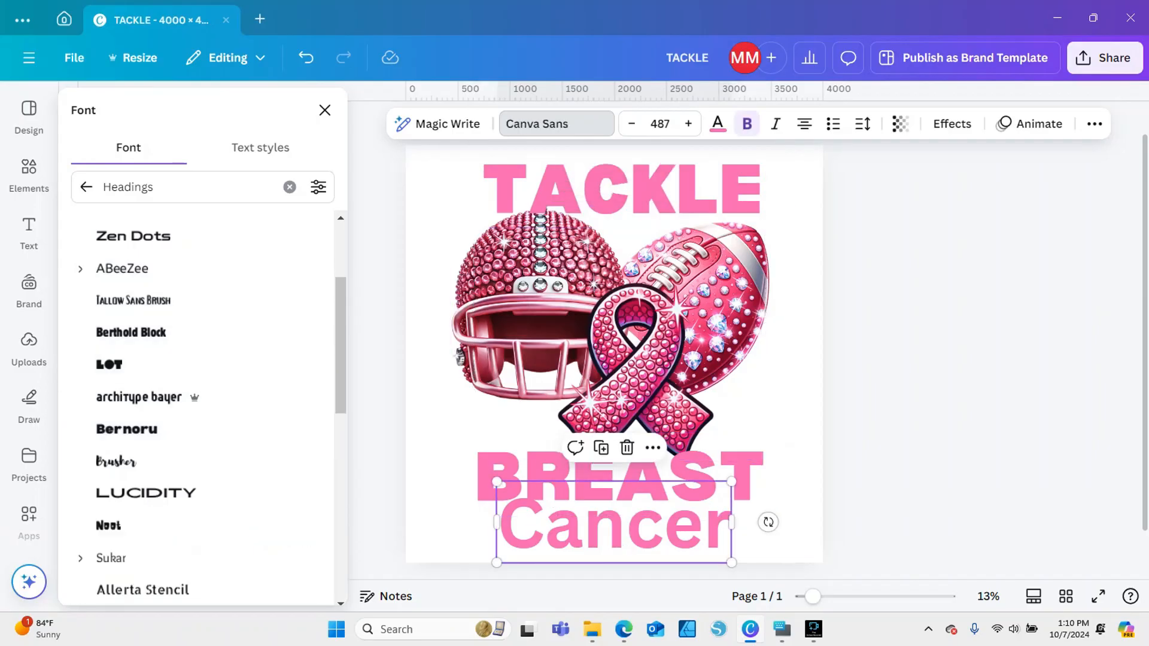
left_click_drag(157, 187, 142, 187)
key("ctrl+a")
type("calli")
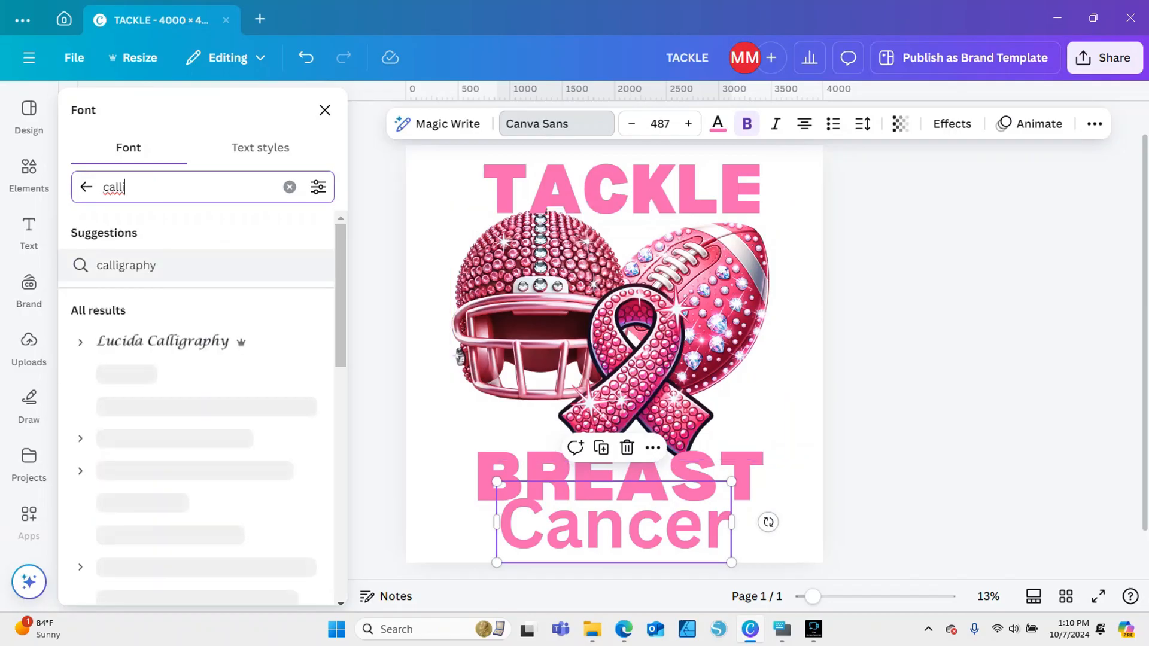
left_click(126, 269)
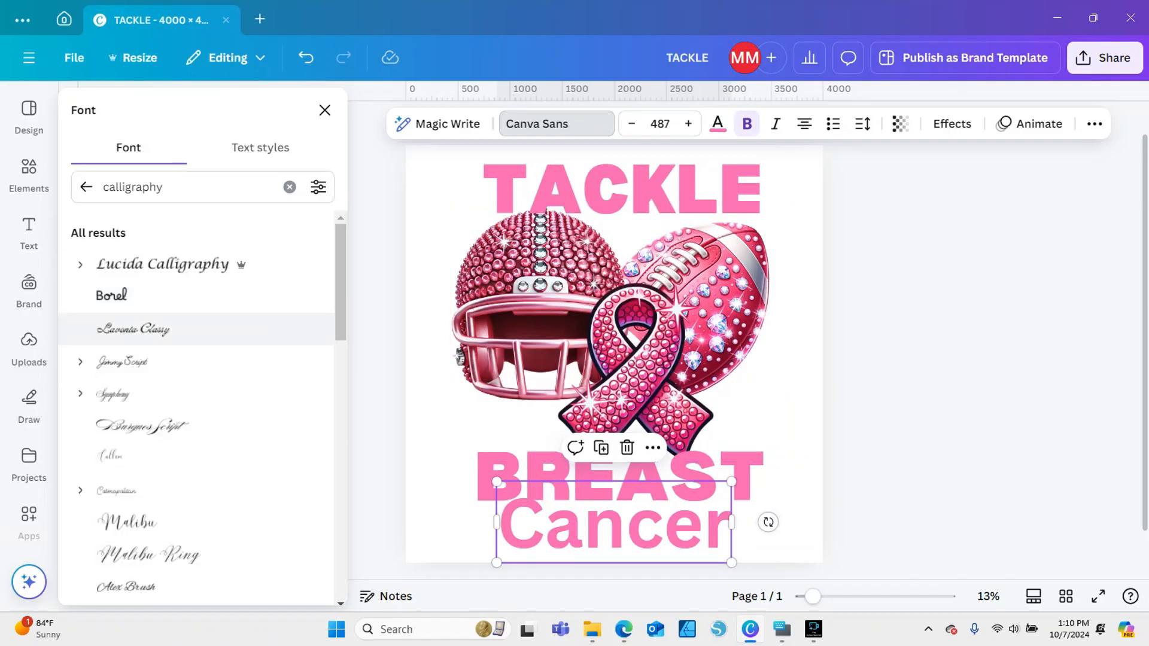
Try the Lavonia Classy, Jimmy Script and Burgues Script fonts on the Cancer text
left_click(133, 328)
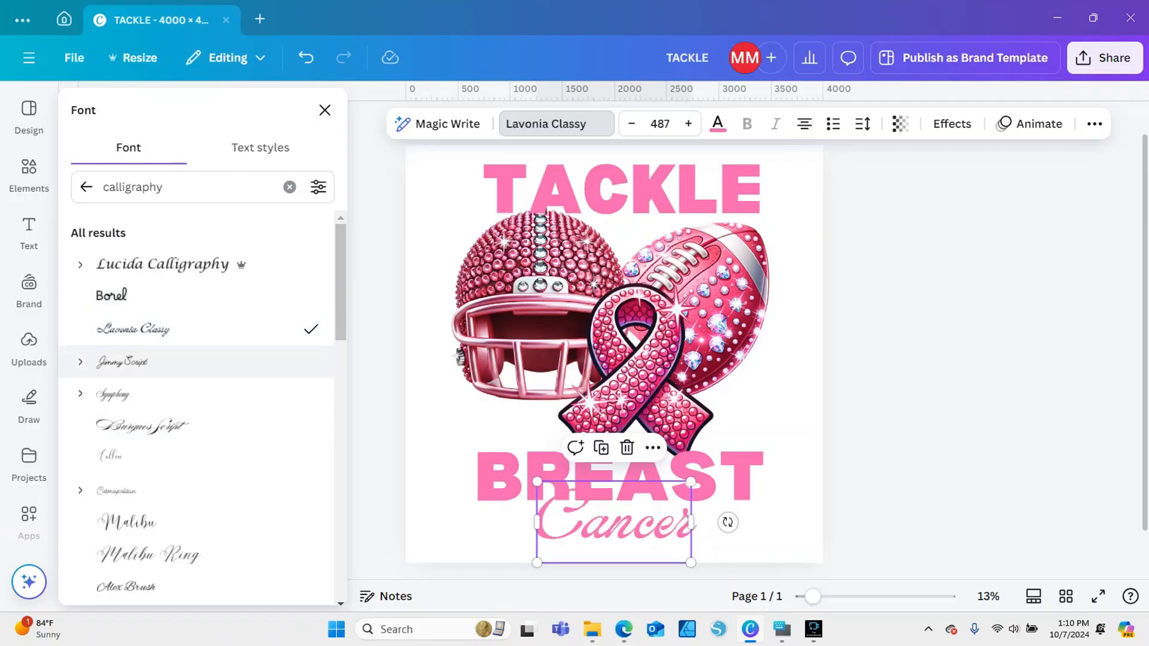
left_click(129, 362)
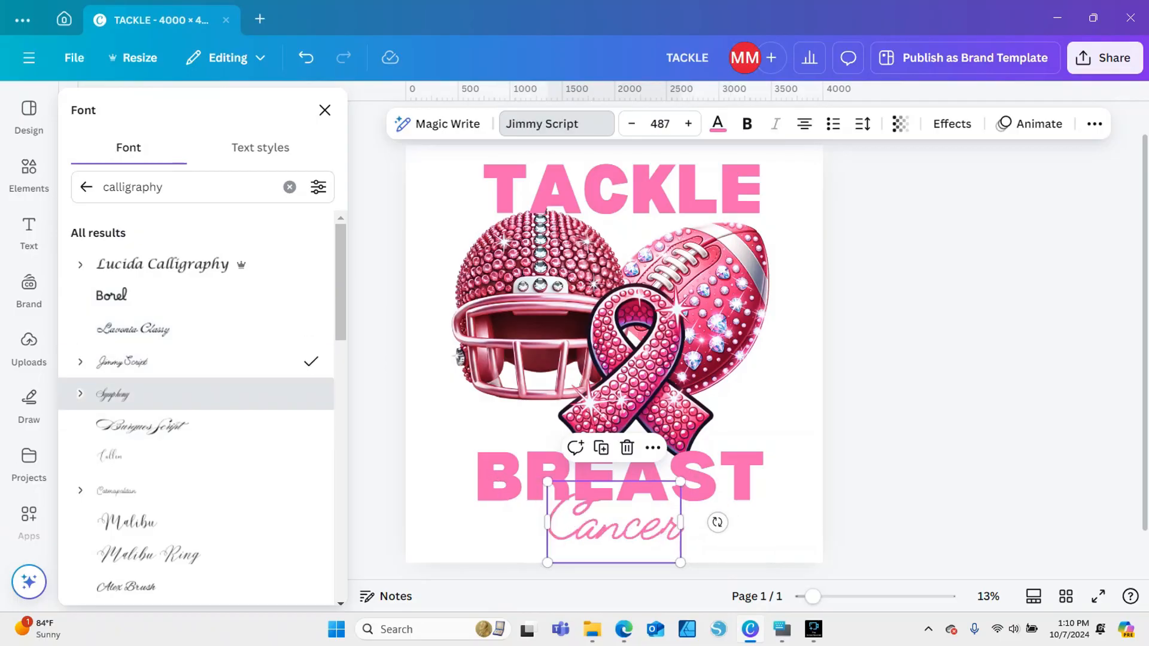
left_click(113, 394)
left_click(142, 426)
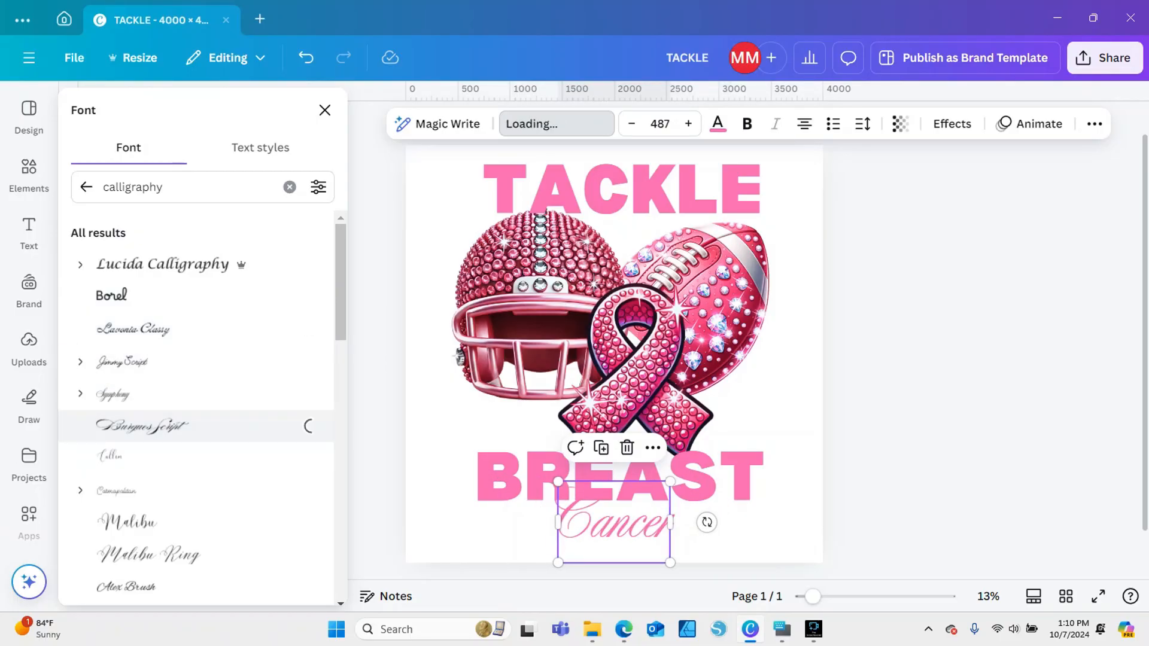
scroll(142, 426, "down", 2)
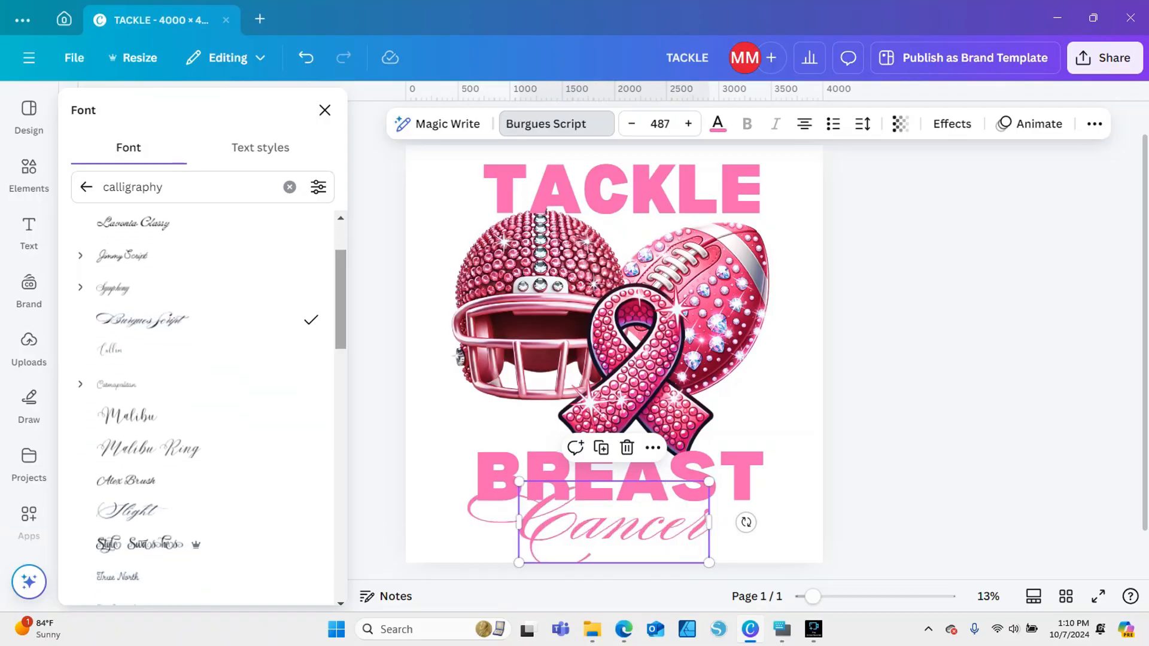
Move the BREAST text up over the ribbon's tails and enlarge the Cancer text to font size 526
left_click_drag(605, 473, 598, 450)
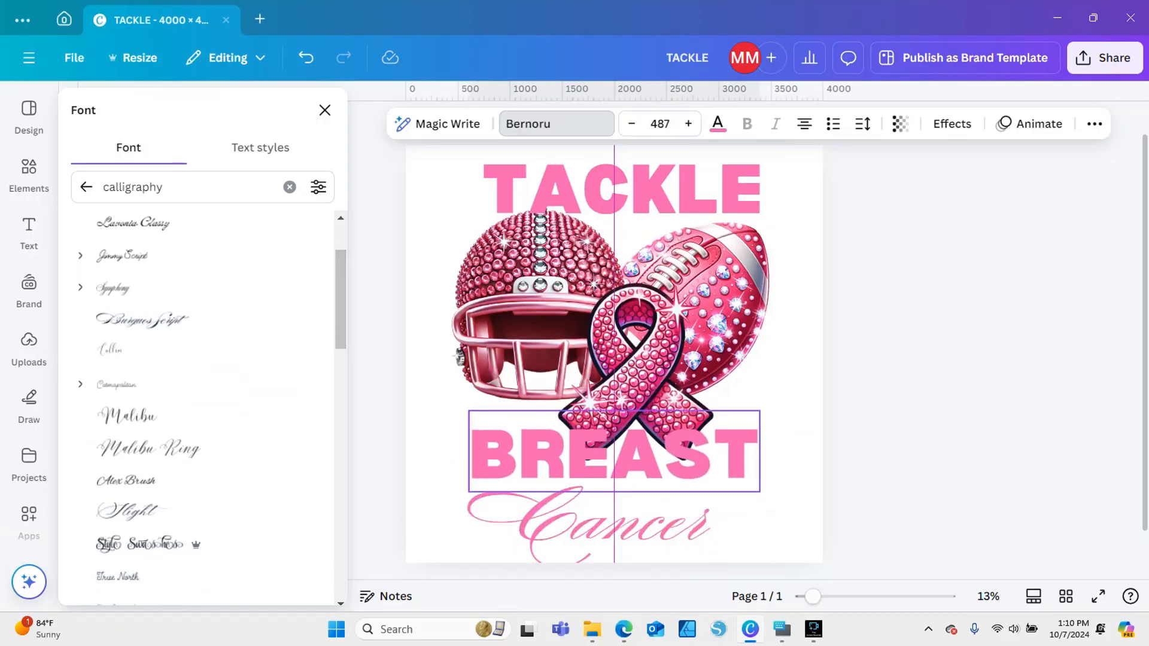
left_click(640, 528)
mouse_move(709, 481)
left_mouse_down()
mouse_move(752, 462)
mouse_move(725, 475)
left_mouse_up()
Try the Cosmopolitan, Malibu Ring, Slight and Alex Brush fonts on the Cancer text
scroll(689, 419, "down", 1)
left_click(111, 350)
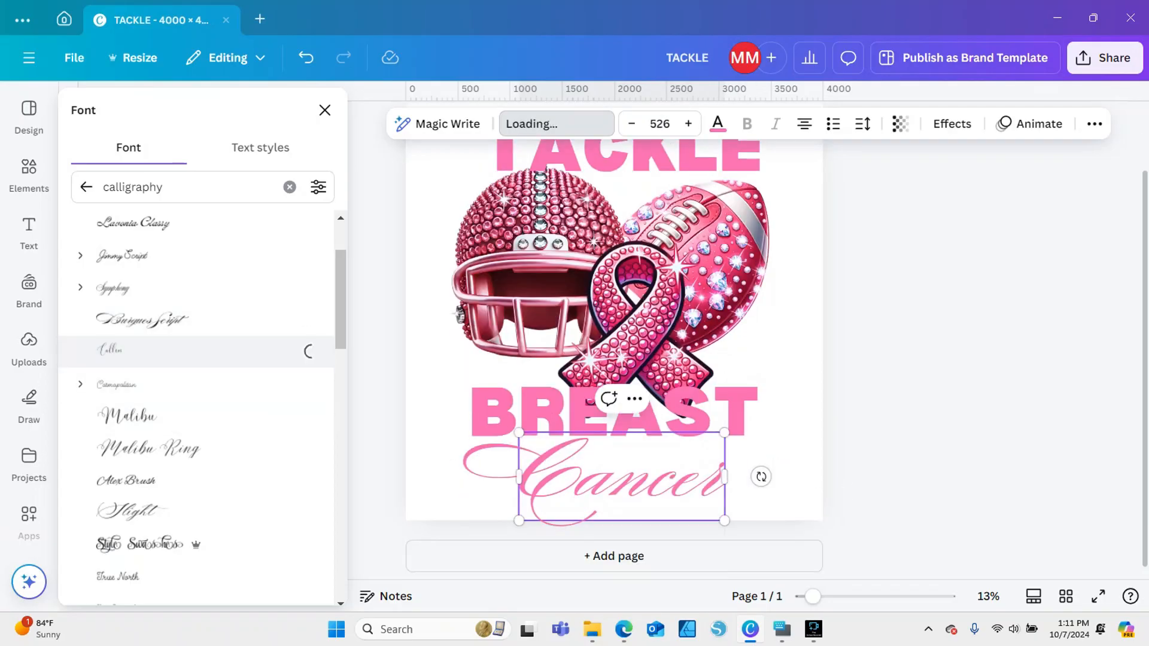
left_click(117, 384)
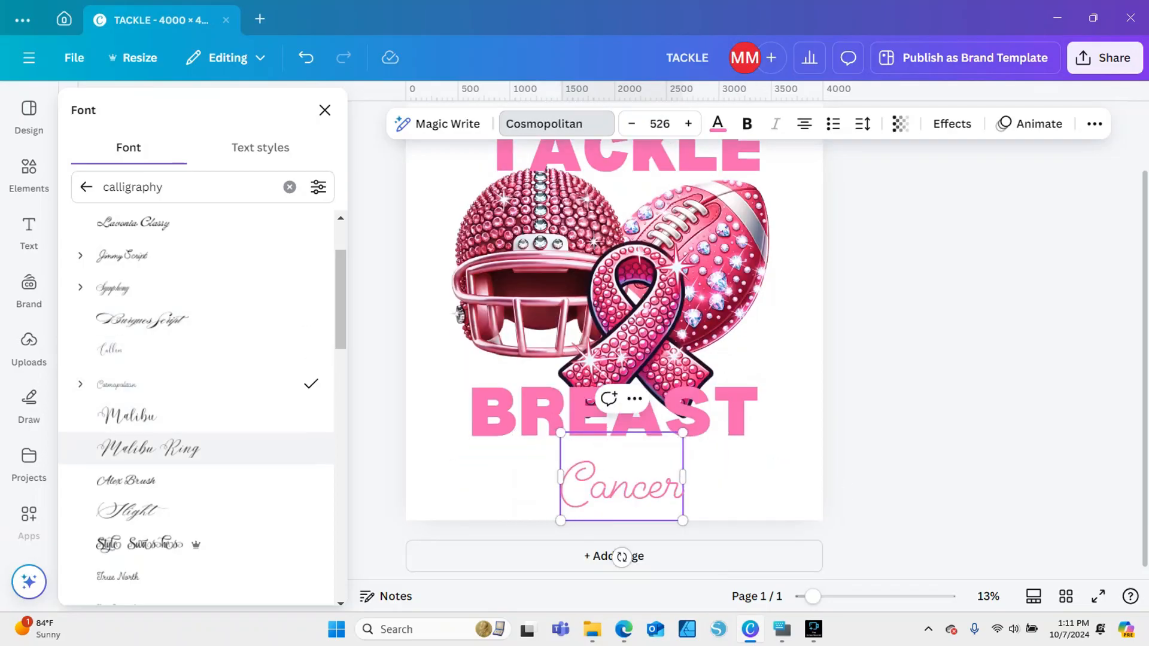
left_click(149, 449)
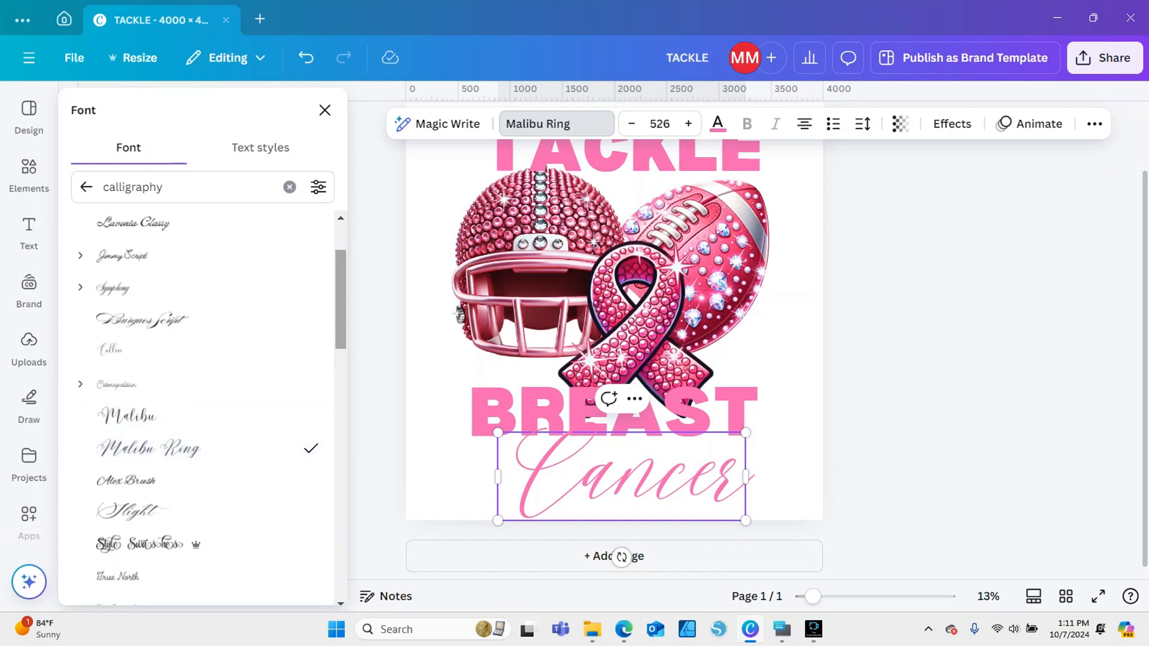
scroll(180, 383, "down", 3)
left_click(129, 320)
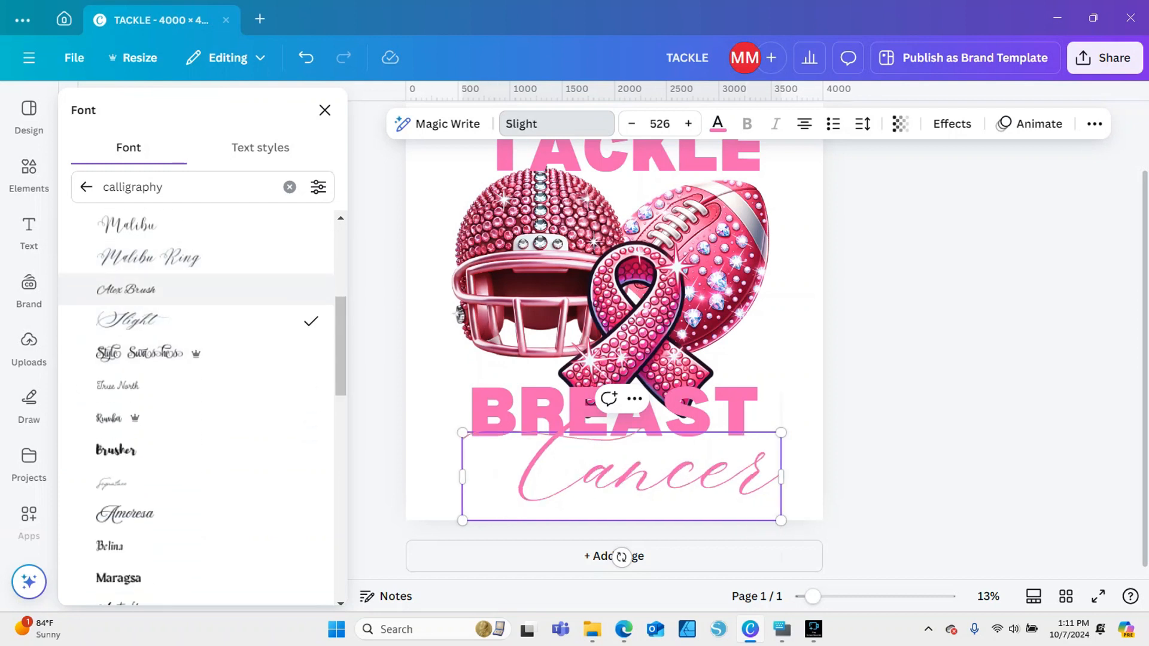
left_click(128, 290)
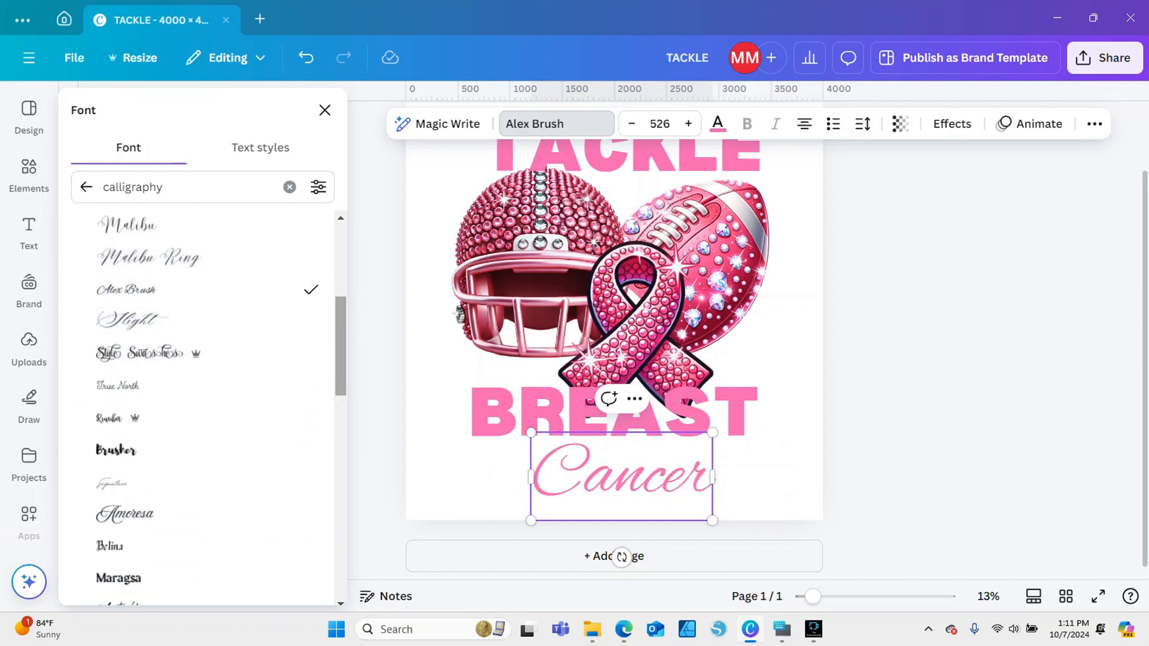
Try the Amoresa, Mistrully and Blosta Script fonts on the Cancer text
scroll(180, 383, "down", 2)
left_click(126, 380)
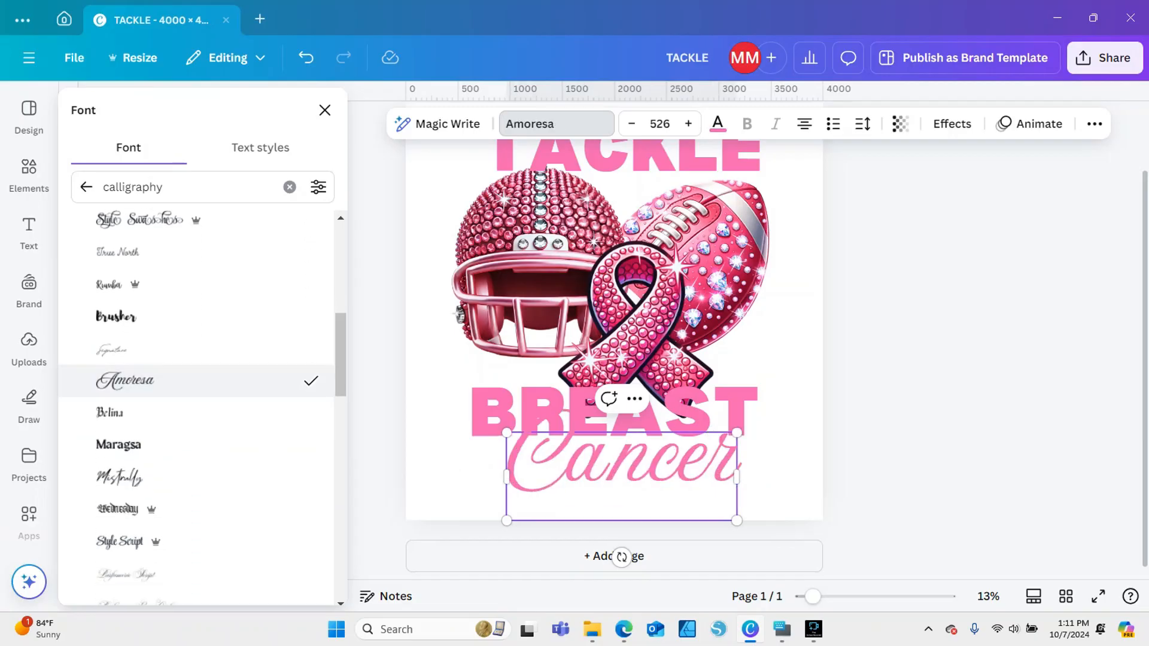
scroll(126, 366, "down", 2)
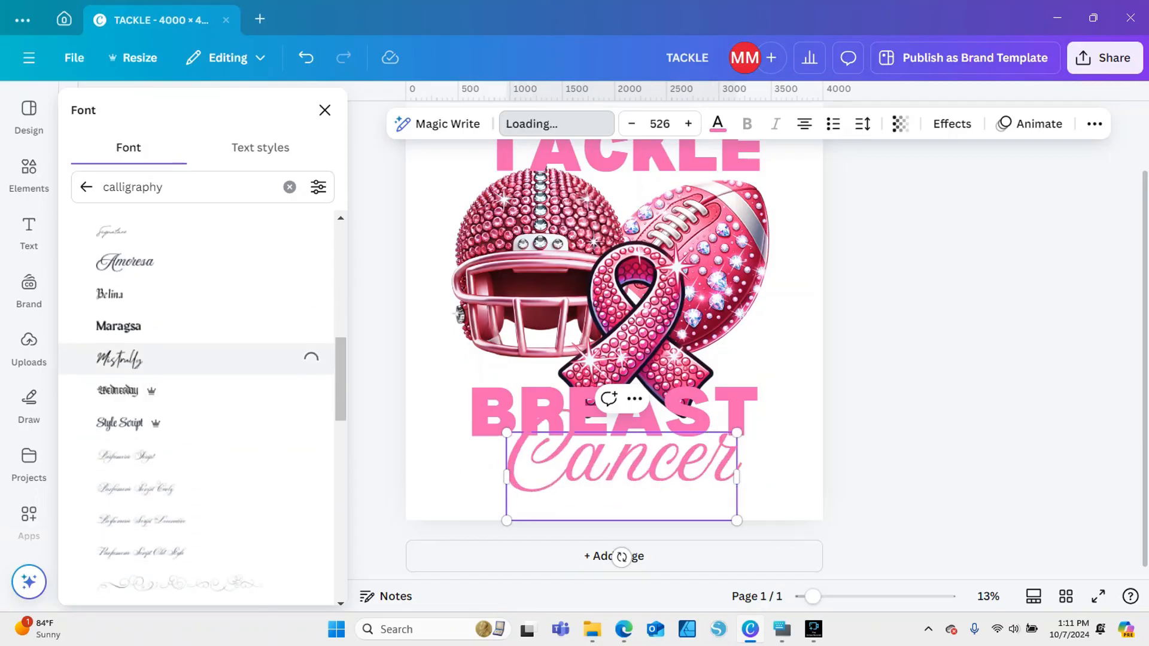
scroll(197, 383, "down", 2)
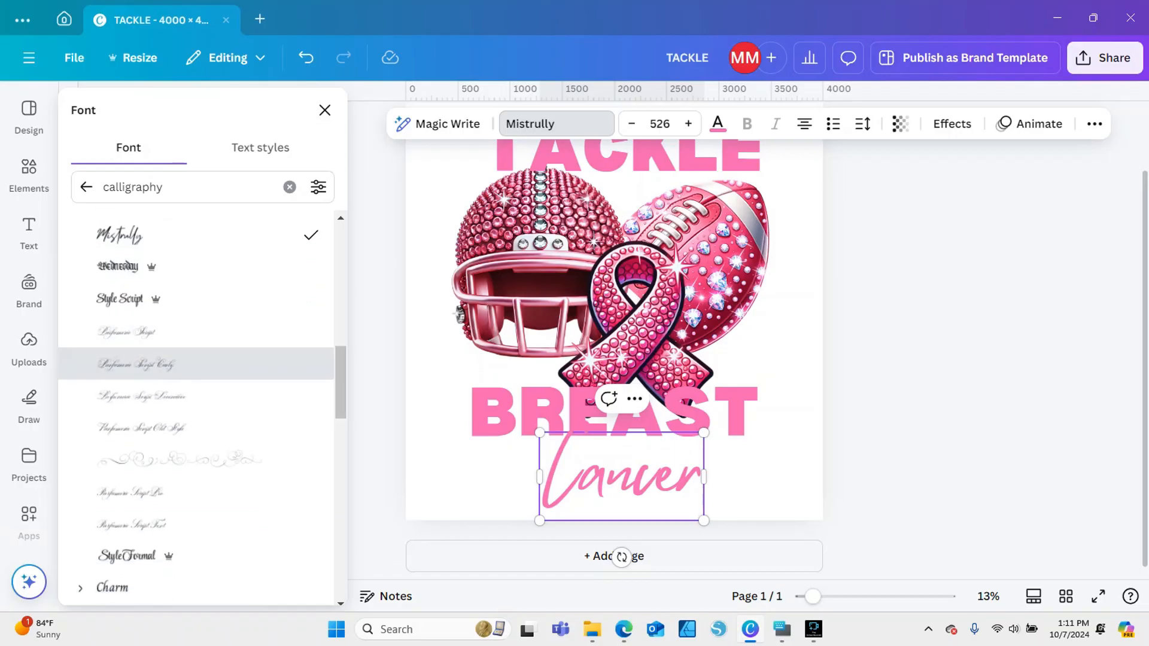
scroll(198, 395, "down", 4)
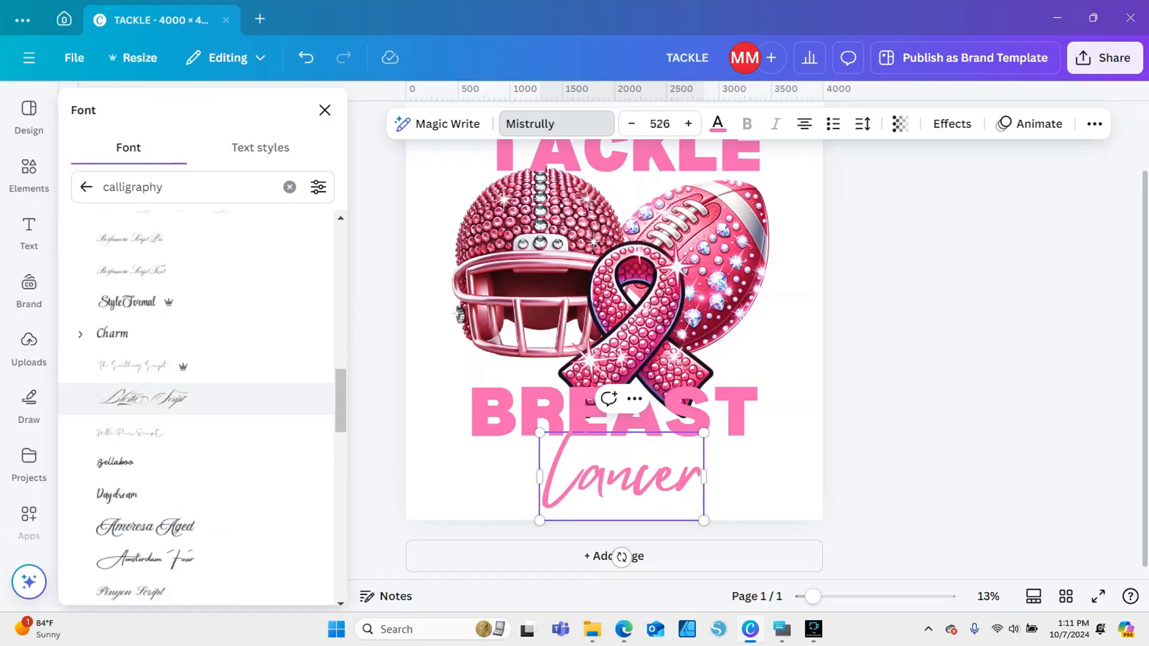
left_click(144, 399)
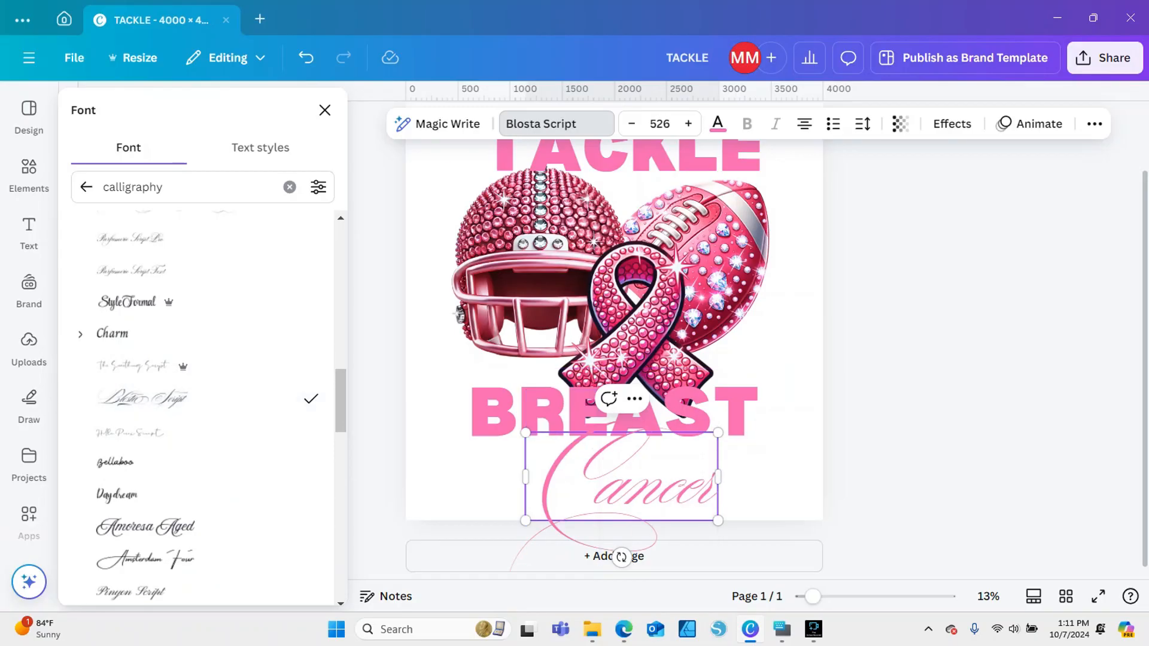
Move the BREAST text up over the ribbon and shift the Cancer text slightly up and left
left_click(773, 477)
left_click(634, 485)
left_click_drag(634, 422, 666, 380)
left_click_drag(635, 479, 587, 464)
Try the Amoresa Aged and Pinyon Script fonts on the Cancer text
left_click(599, 124)
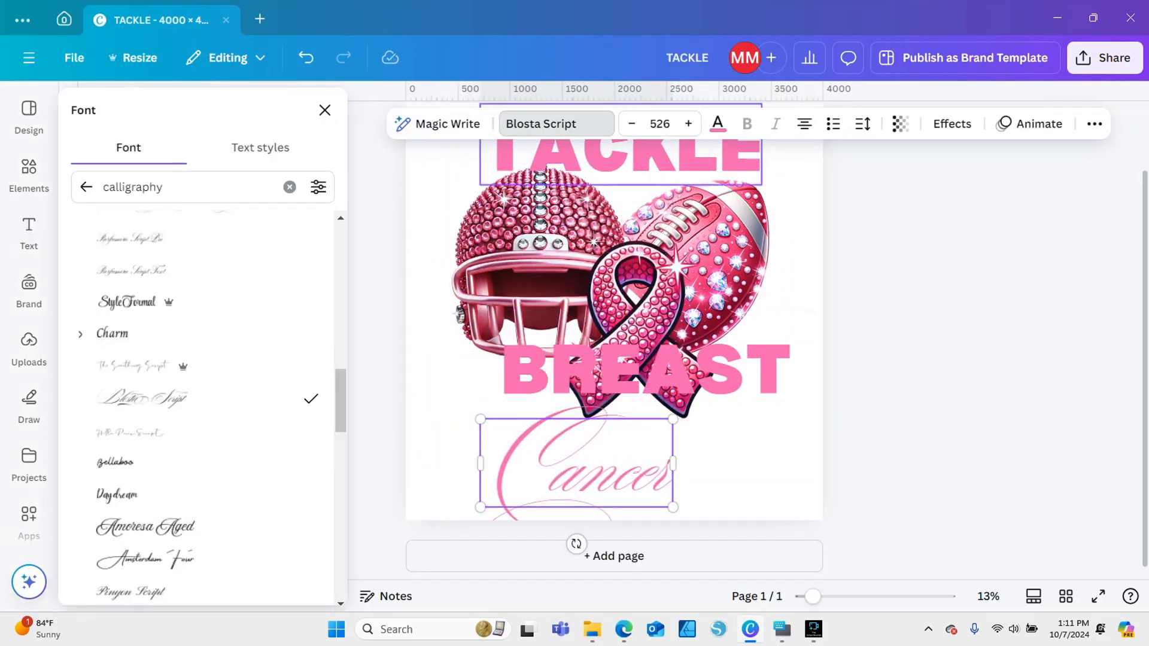
left_click(117, 495)
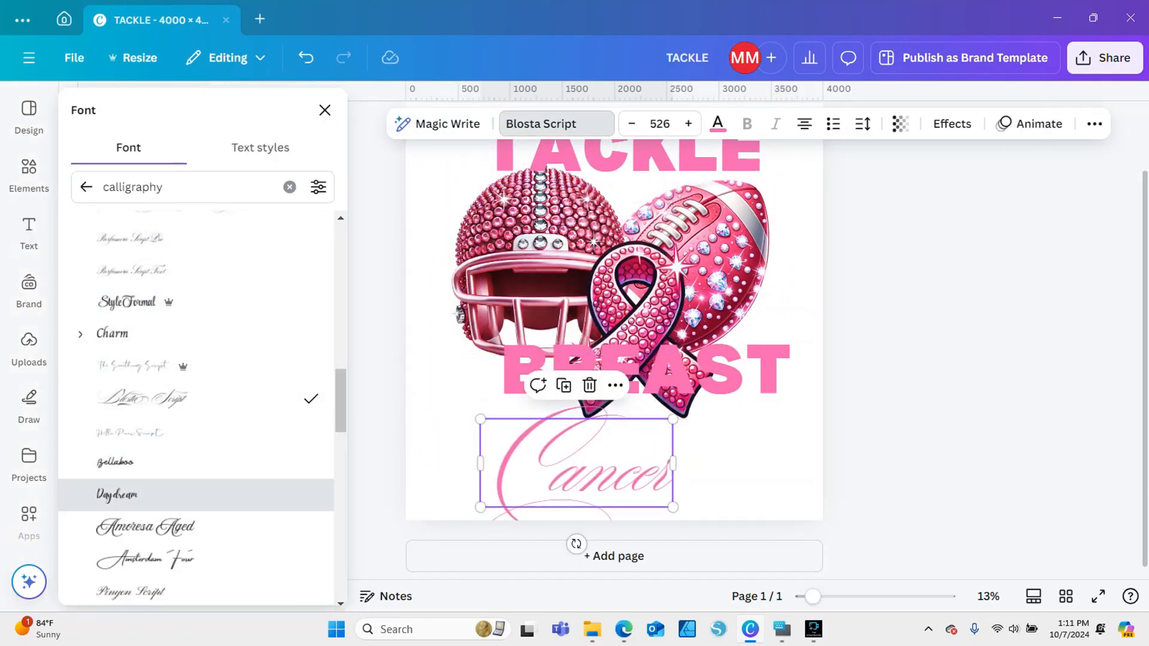
left_click(145, 527)
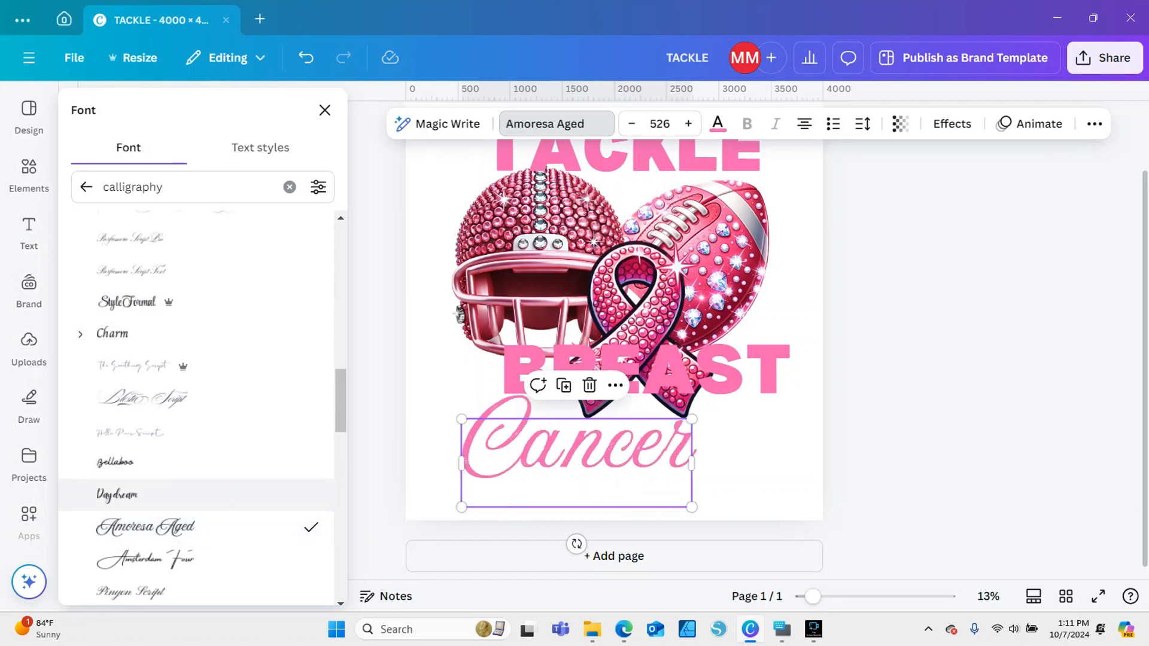
scroll(340, 408, "down", 3)
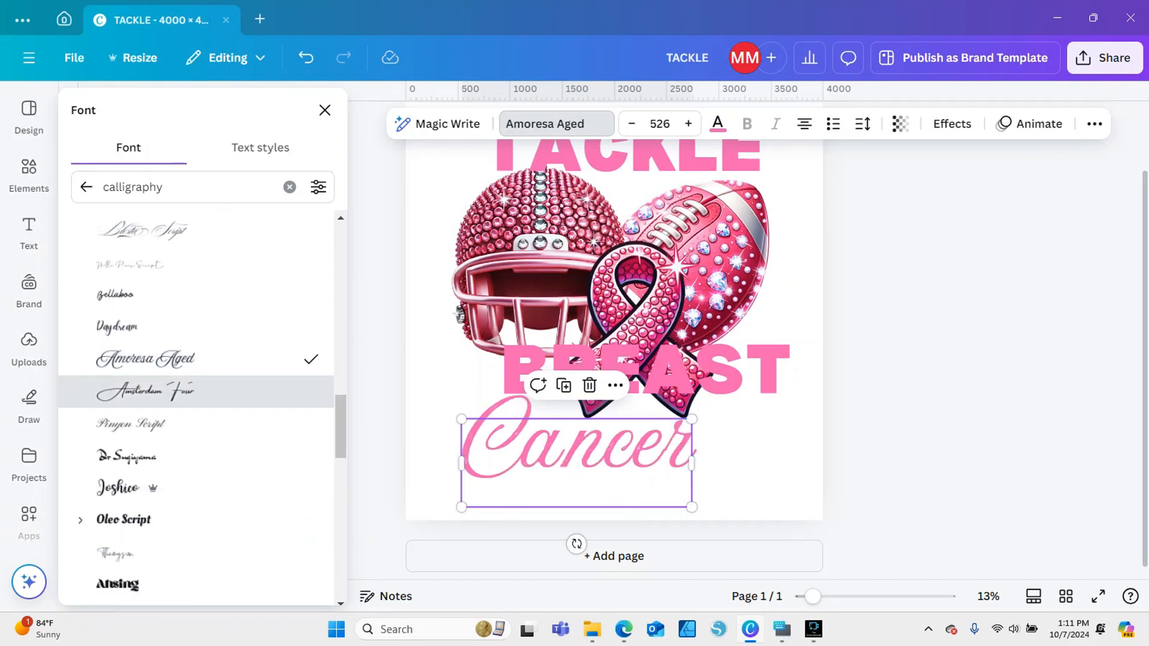
left_click(145, 390)
left_click(131, 423)
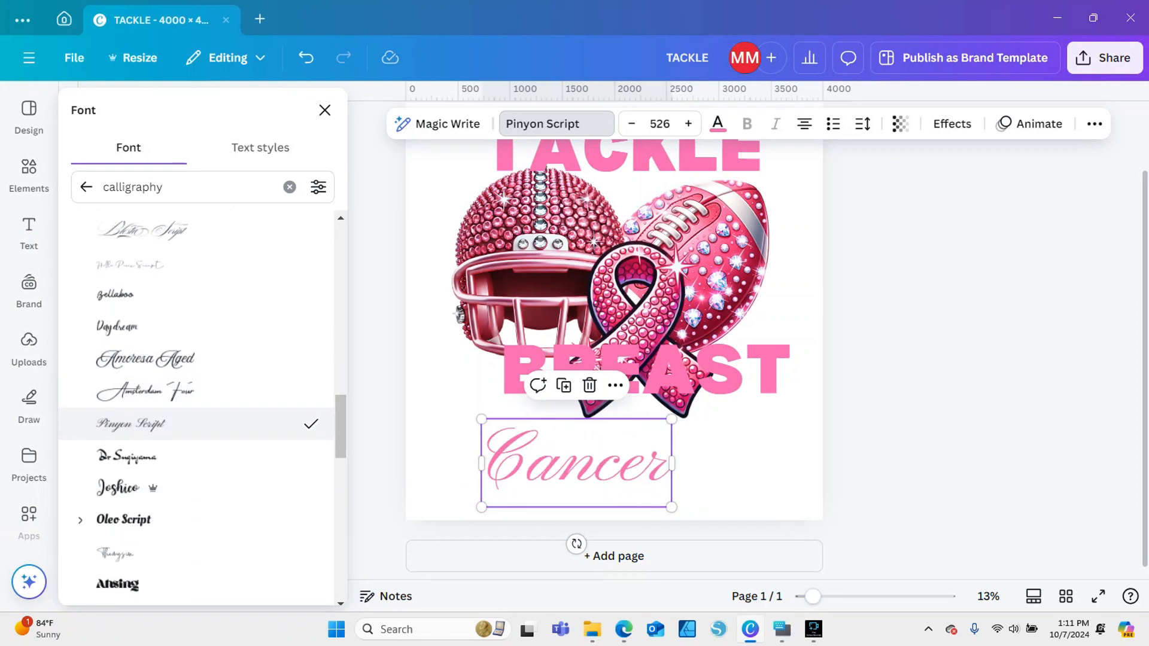
Set the Cancer text's font to Joshico and centre it beneath the BREAST text, moved down to the ribbon's tails
scroll(197, 407, "down", 3)
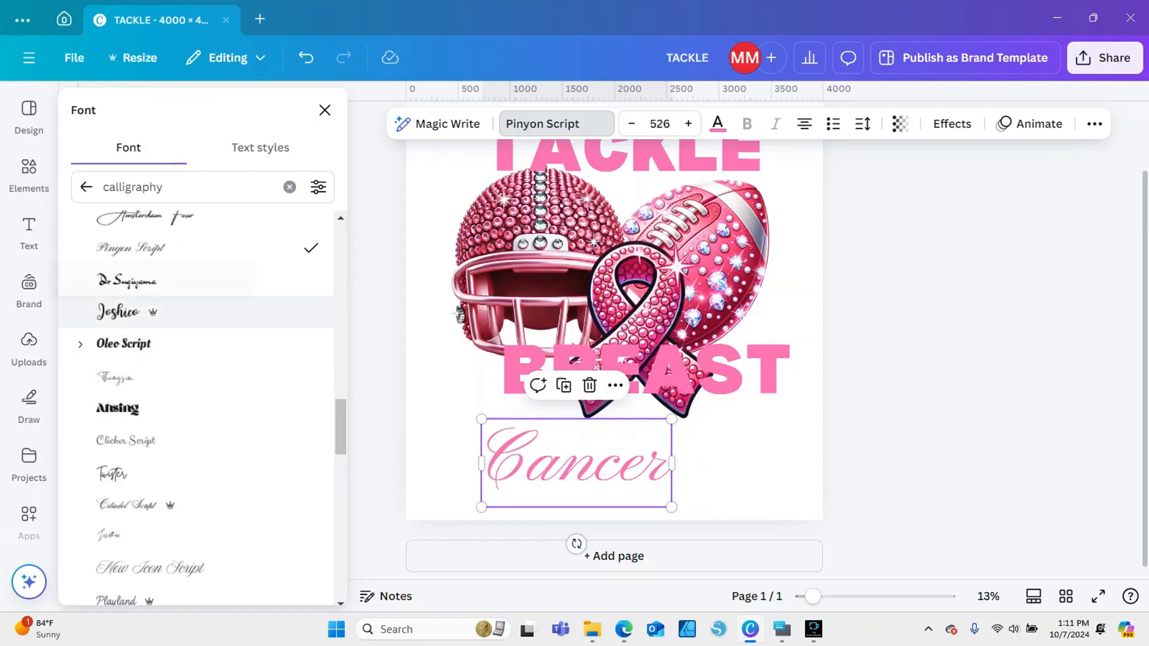
left_click(126, 312)
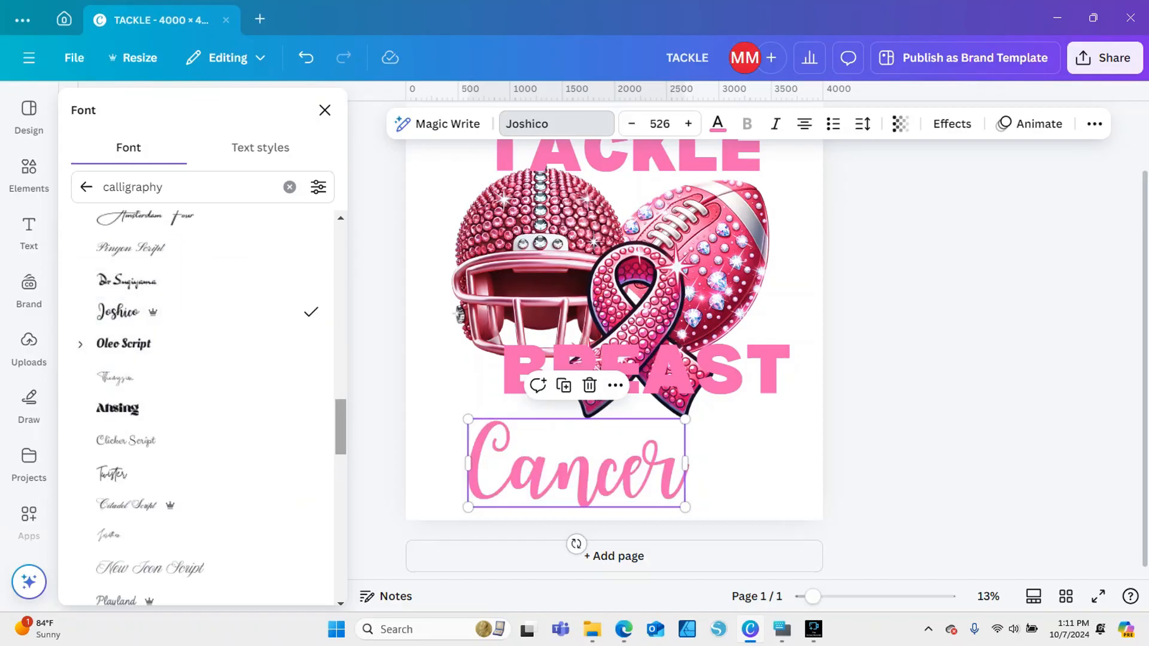
left_click_drag(646, 372, 617, 407)
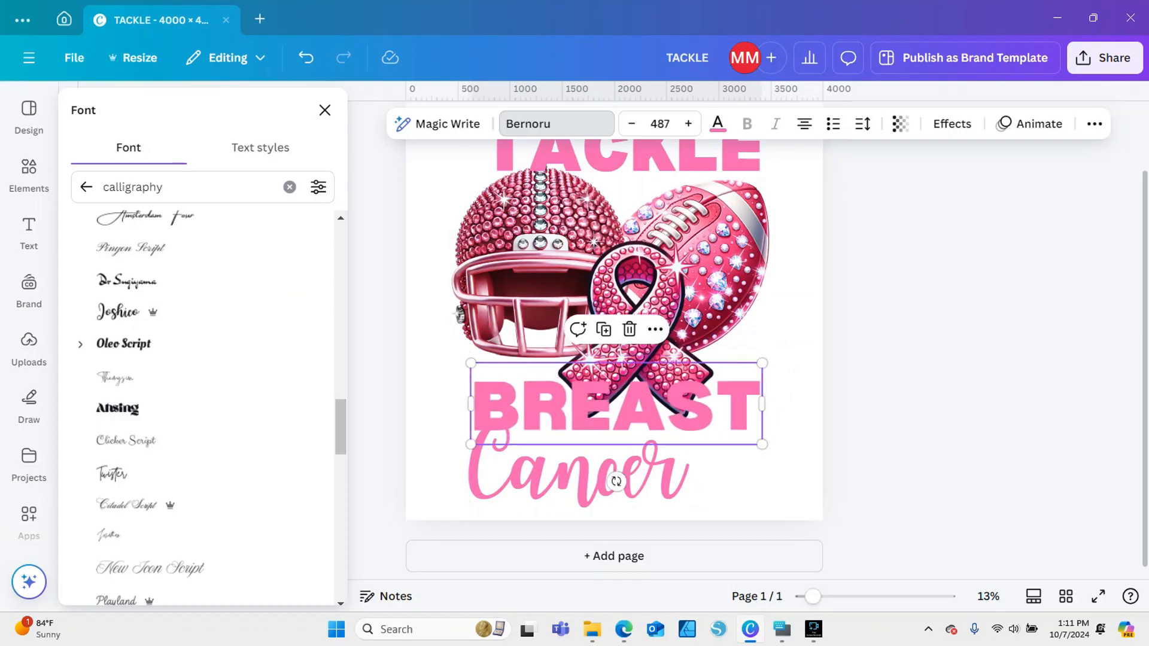
left_click_drag(576, 470, 616, 470)
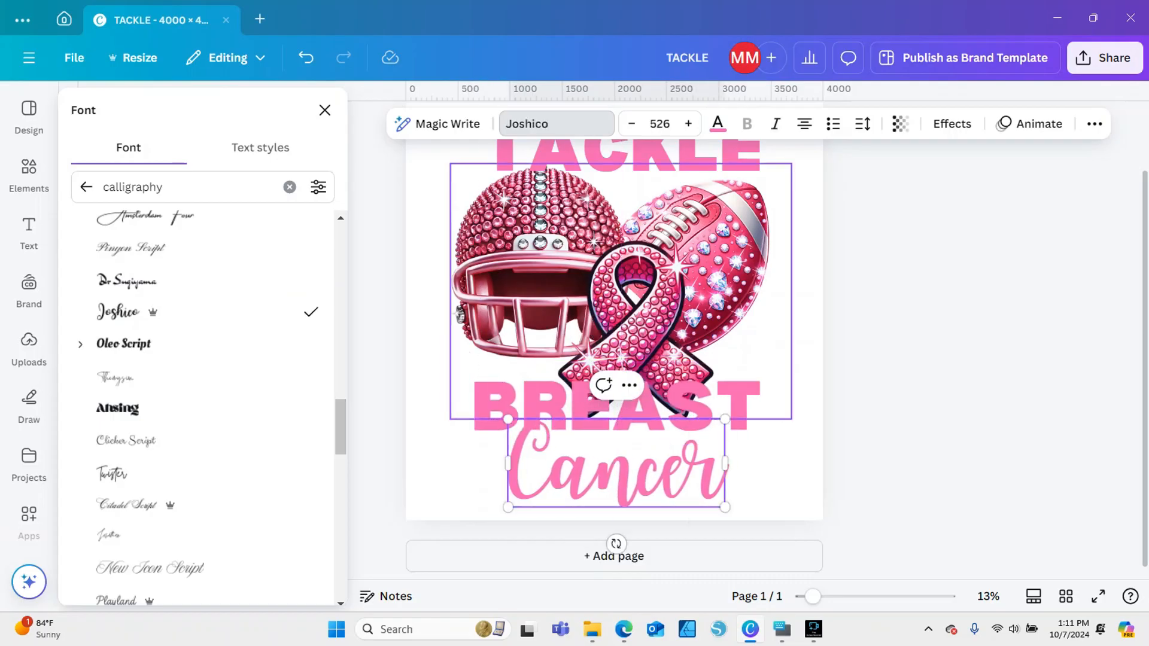
Nudge the TACKLE text up slightly and move the Cancer text slightly down and left
mouse_move(539, 287)
left_mouse_down()
mouse_move(554, 288)
mouse_move(539, 287)
left_mouse_up()
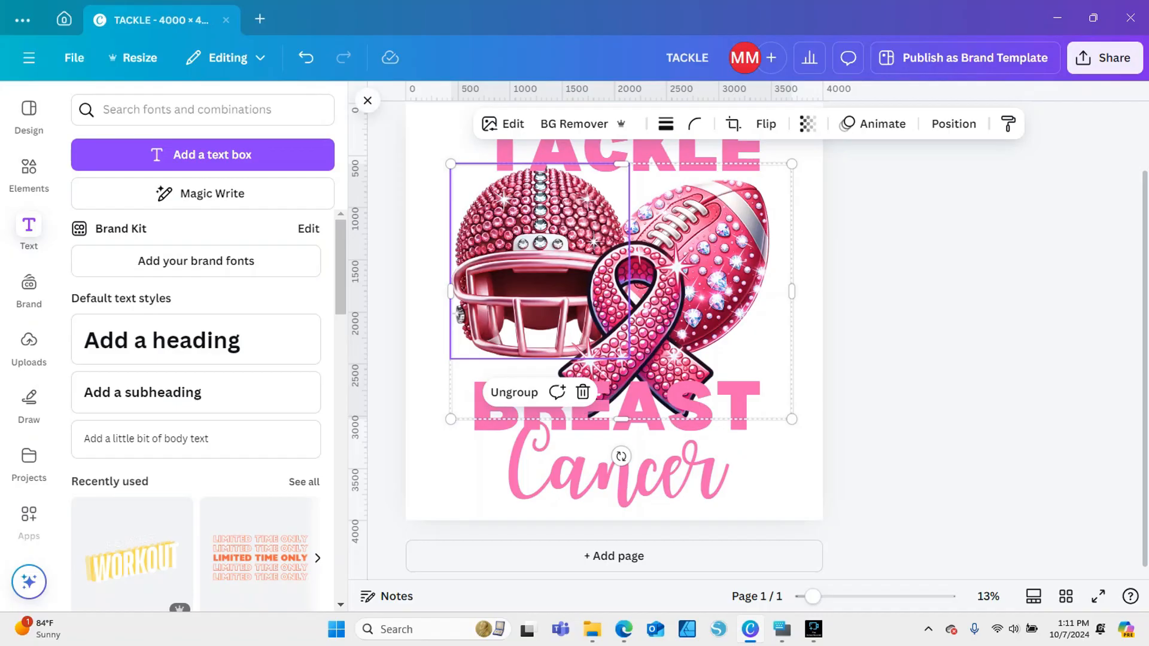
left_click(368, 100)
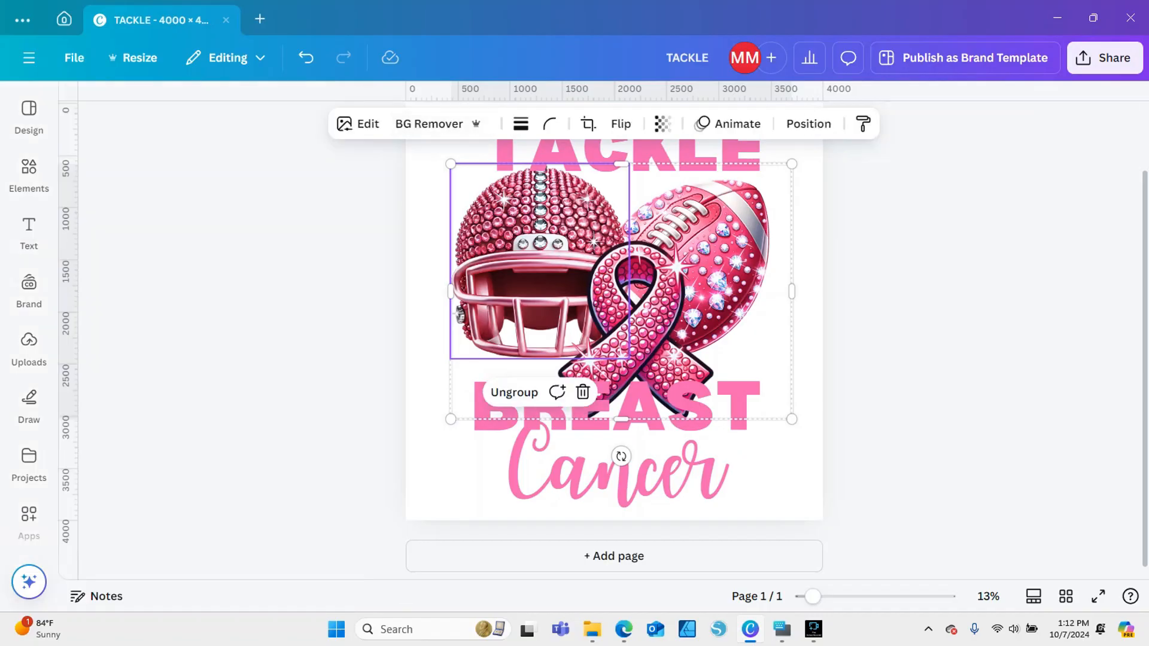
scroll(614, 329, "up", 2)
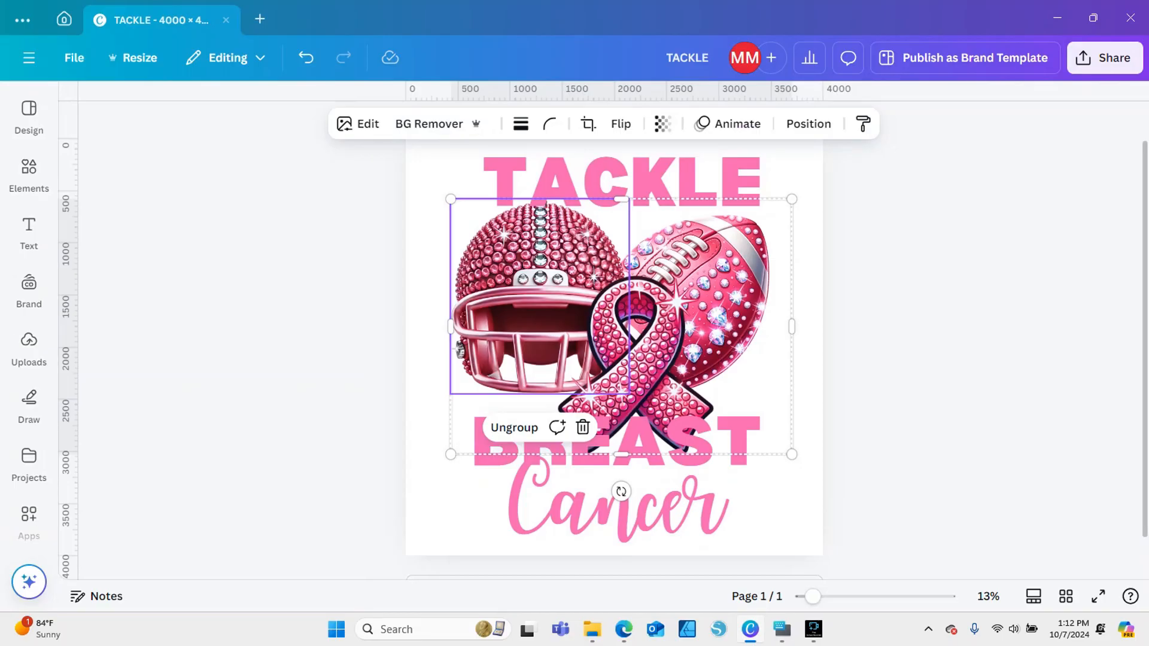
left_click(898, 269)
left_click(622, 182)
key("Up")
key("Up")
key("Up")
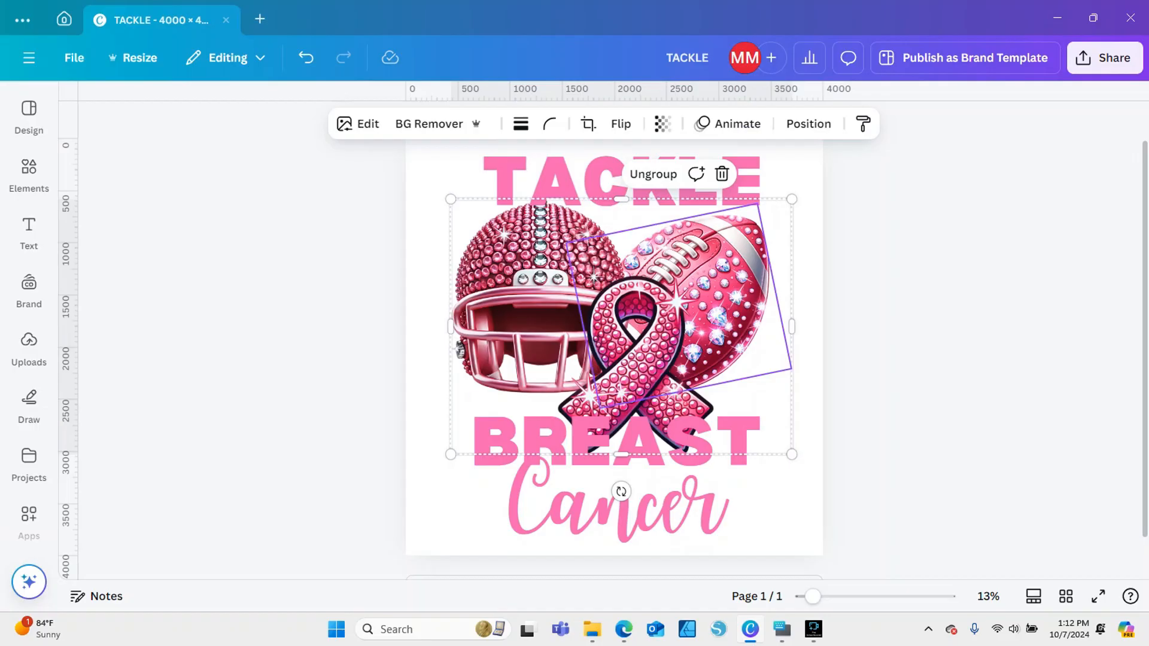
left_click_drag(625, 507, 615, 513)
left_click(615, 513)
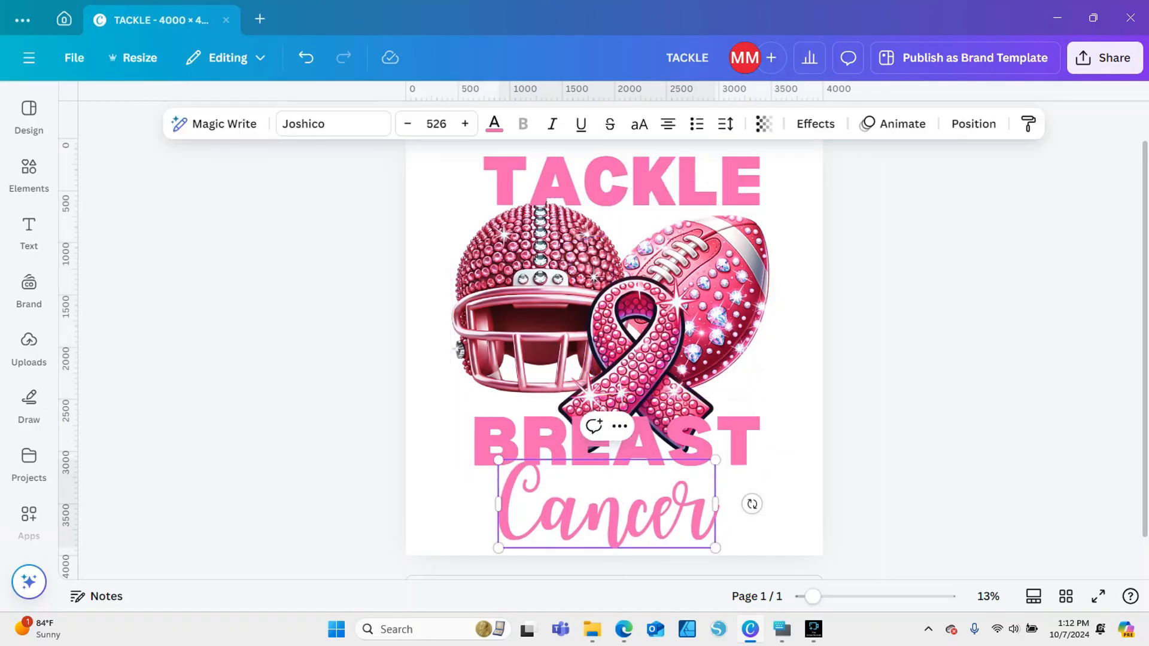
Move the grouped helmet, football and ribbon artwork slightly down and shrink it to clear the TACKLE text
left_click(868, 383)
left_click(623, 182)
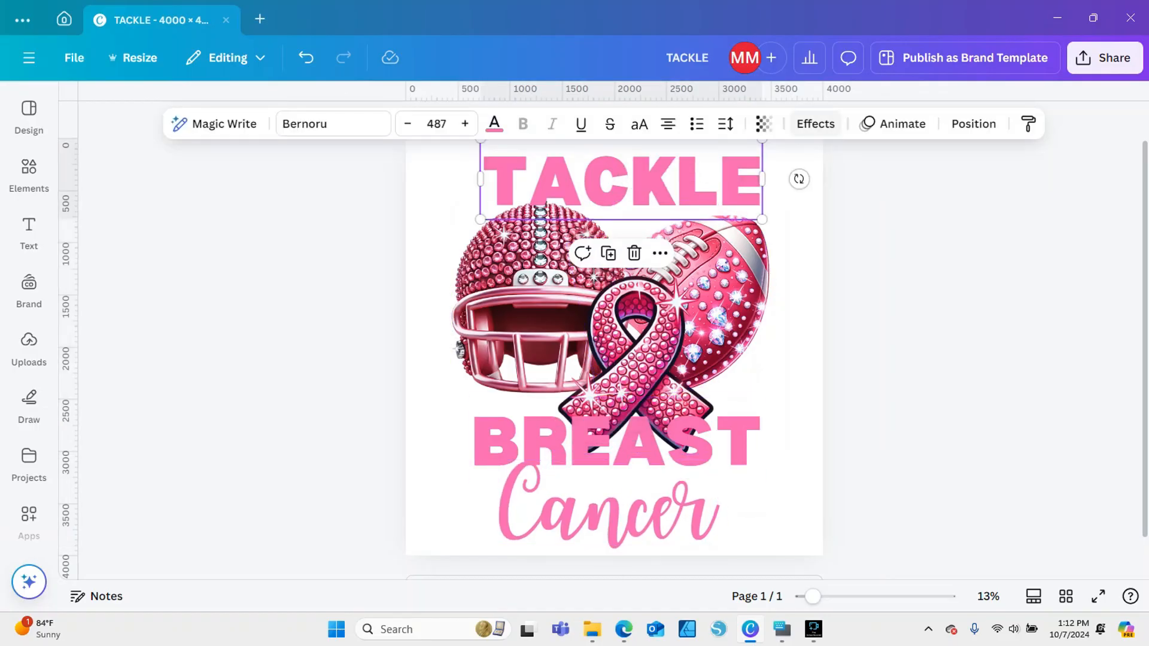
left_click_drag(636, 363, 636, 368)
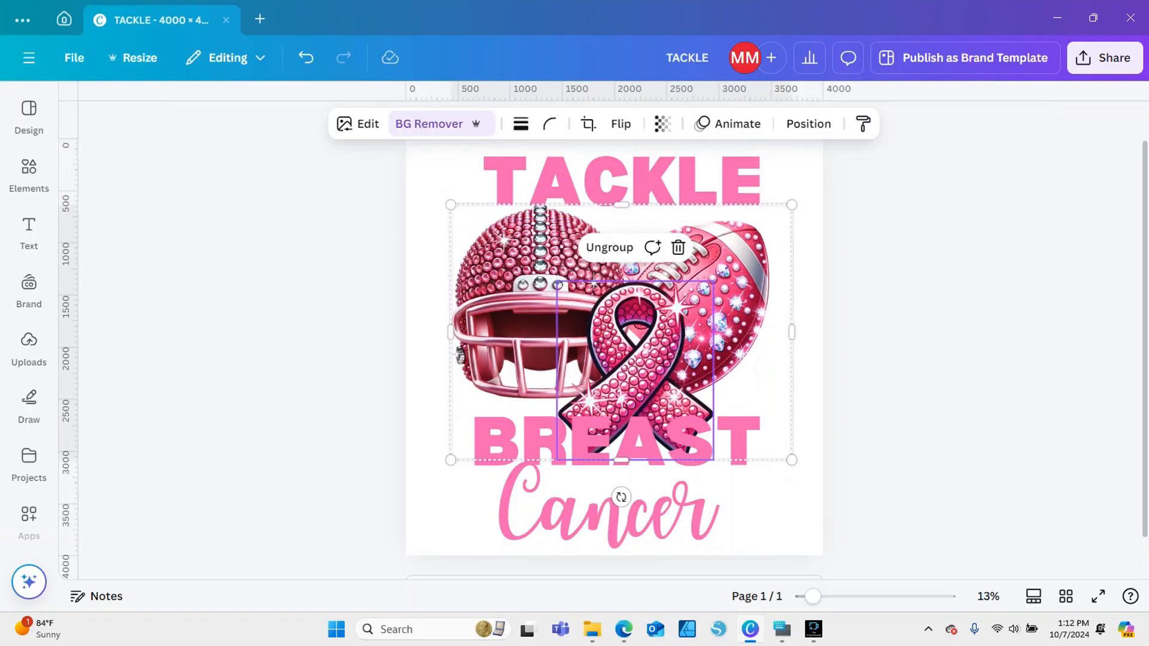
left_click_drag(792, 204, 781, 212)
left_click_drag(712, 294, 717, 293)
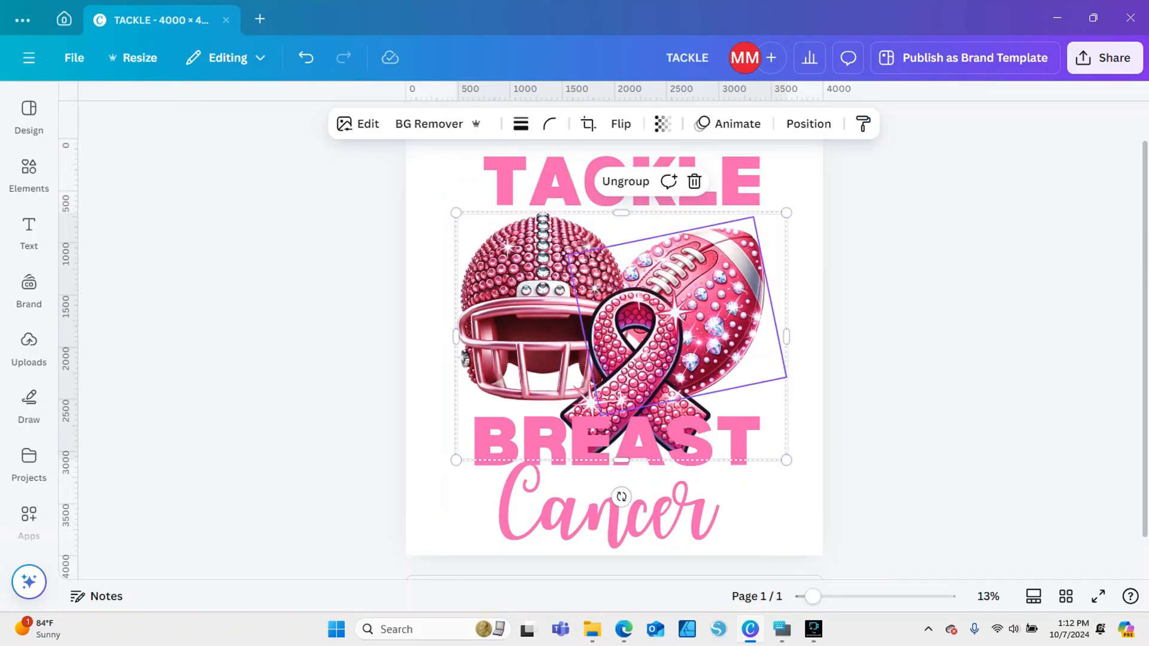
Apply the Curve shape to the TACKLE text with a curve value of 22
left_click(606, 180)
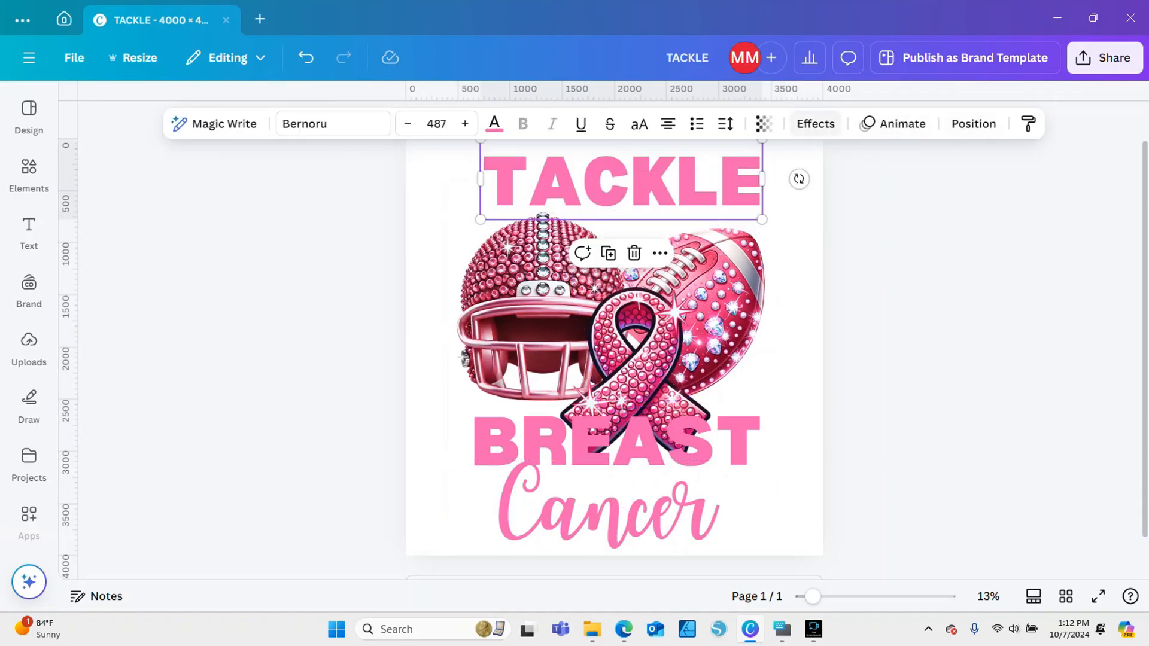
left_click(815, 124)
scroll(198, 348, "down", 3)
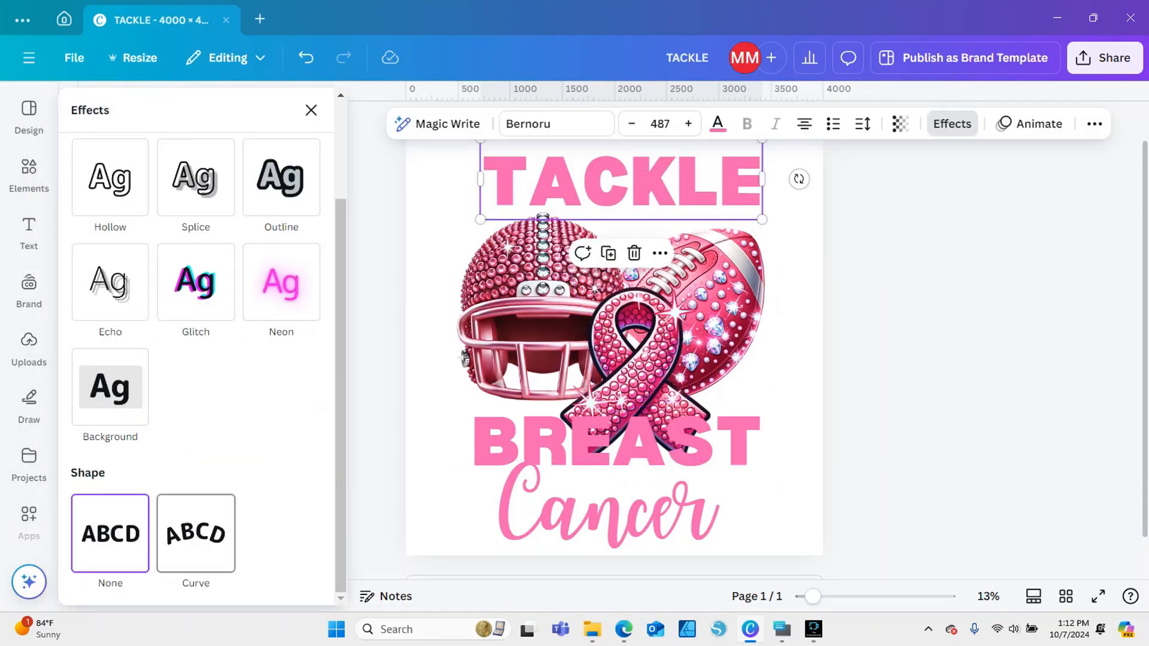
left_click(196, 534)
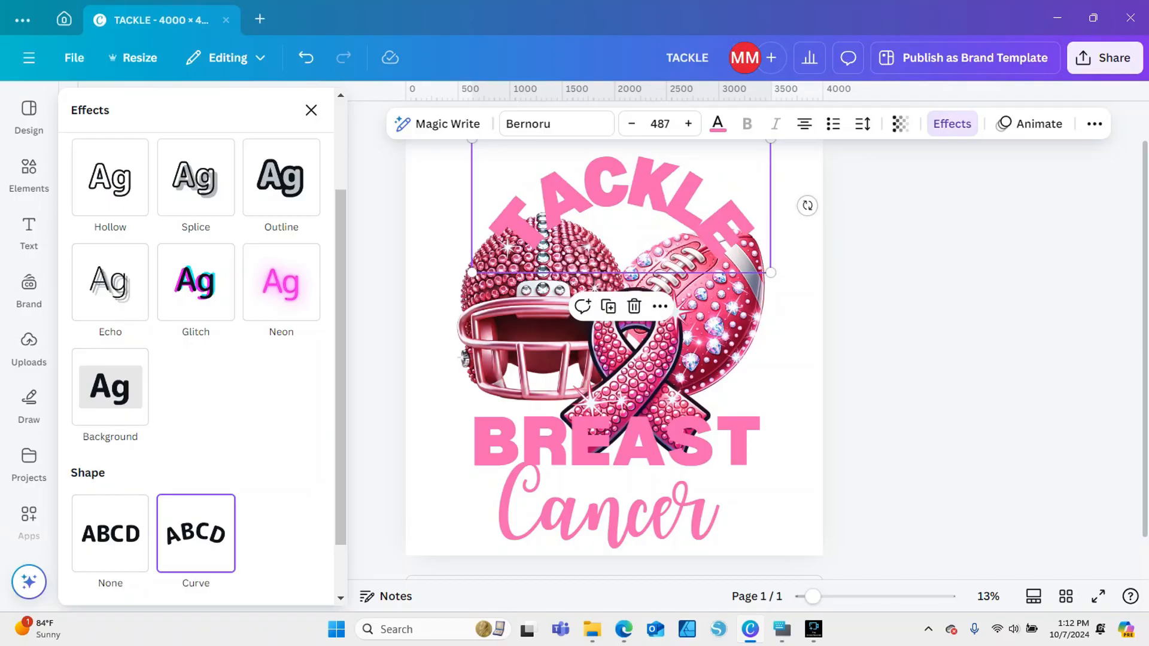
scroll(197, 359, "down", 1)
mouse_move(180, 570)
left_mouse_down()
mouse_move(193, 570)
mouse_move(159, 570)
left_mouse_up()
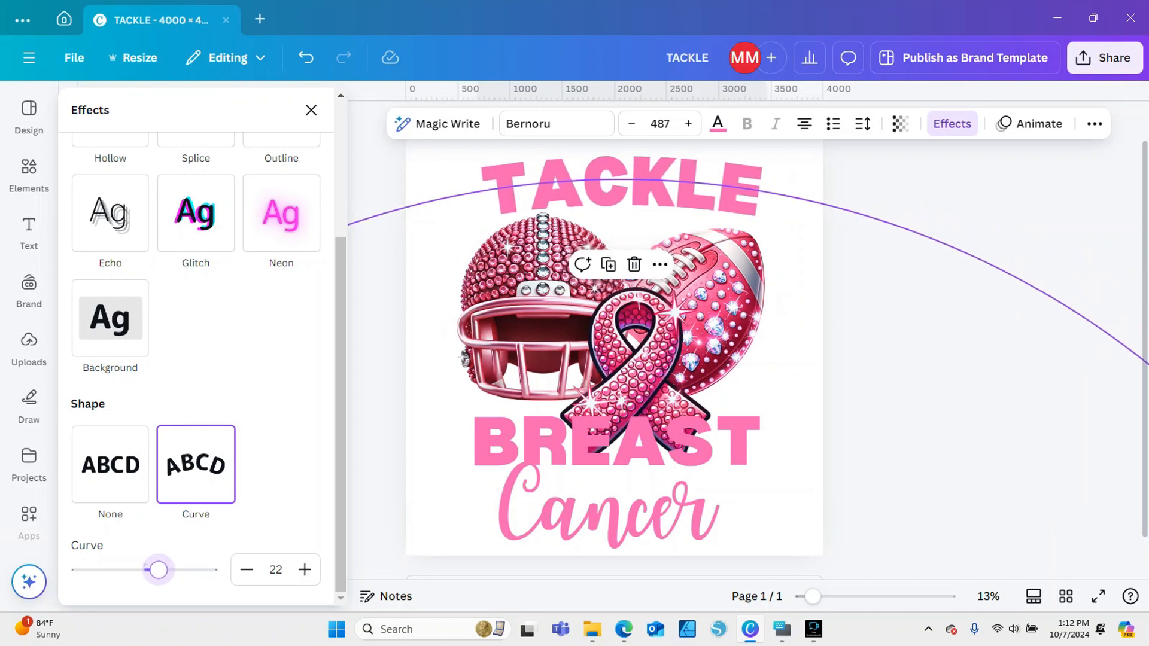
Enlarge the TACKLE text to font size 604, reposition it above the artwork and remove its curve
left_click_drag(476, 231, 405, 252)
left_click_drag(591, 193, 610, 179)
left_click(610, 180)
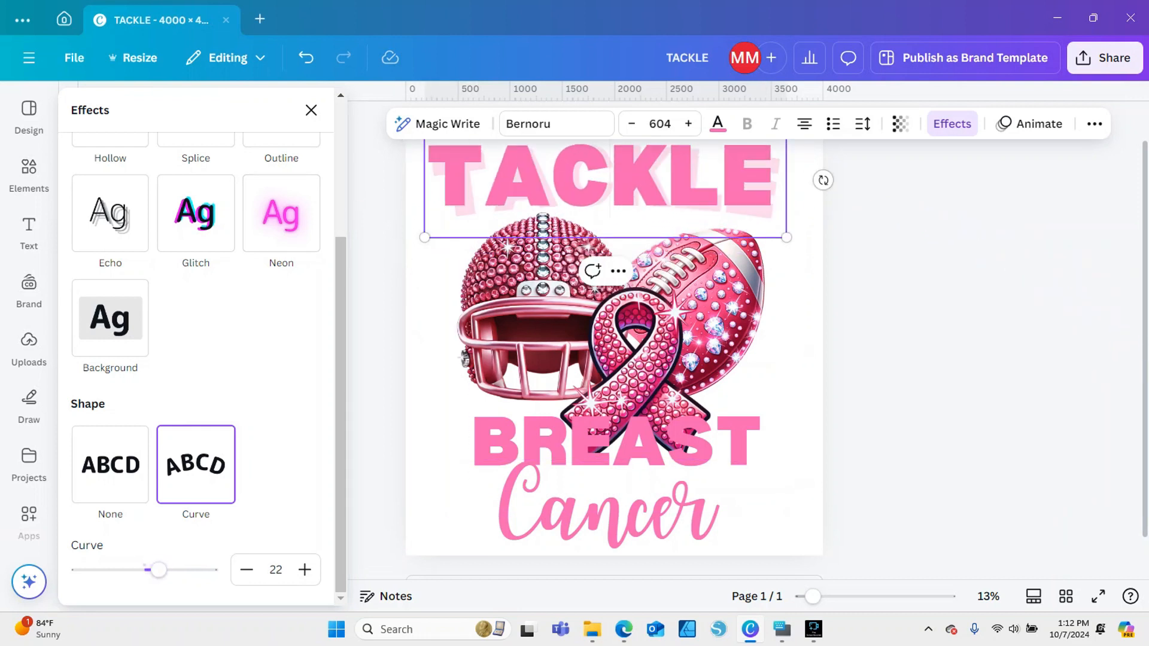
mouse_move(159, 570)
left_mouse_down()
mouse_move(126, 570)
mouse_move(148, 570)
left_mouse_up()
left_click(110, 465)
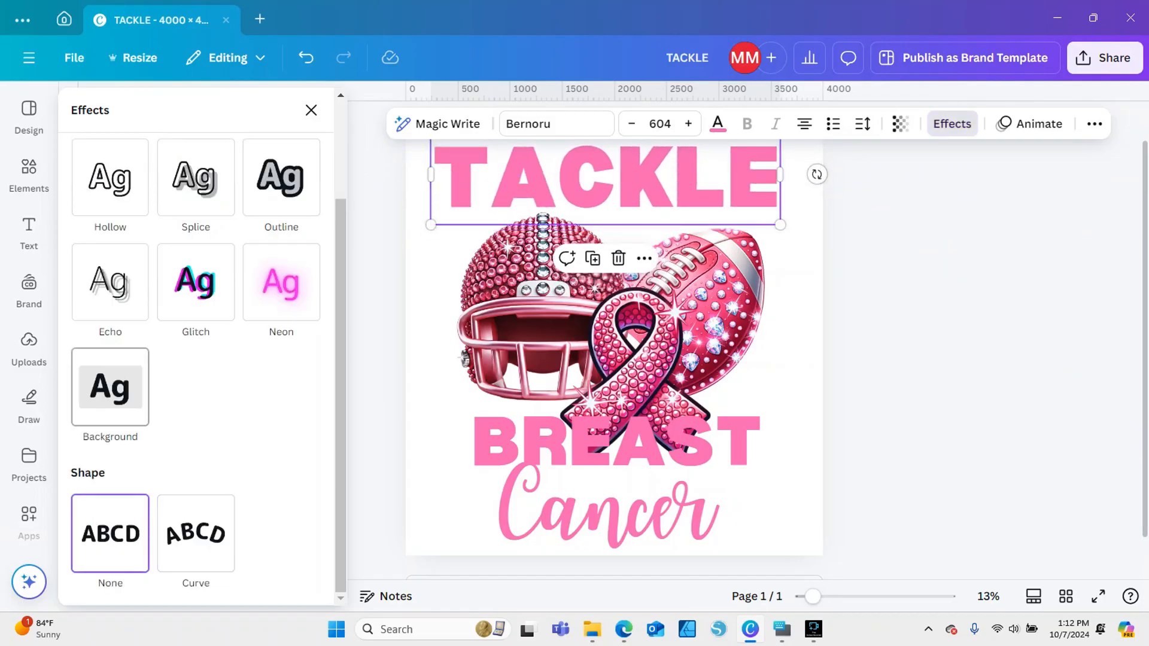
Add a black outline effect to the TACKLE text and centre it above the artwork
scroll(119, 300, "up", 3)
left_click(281, 305)
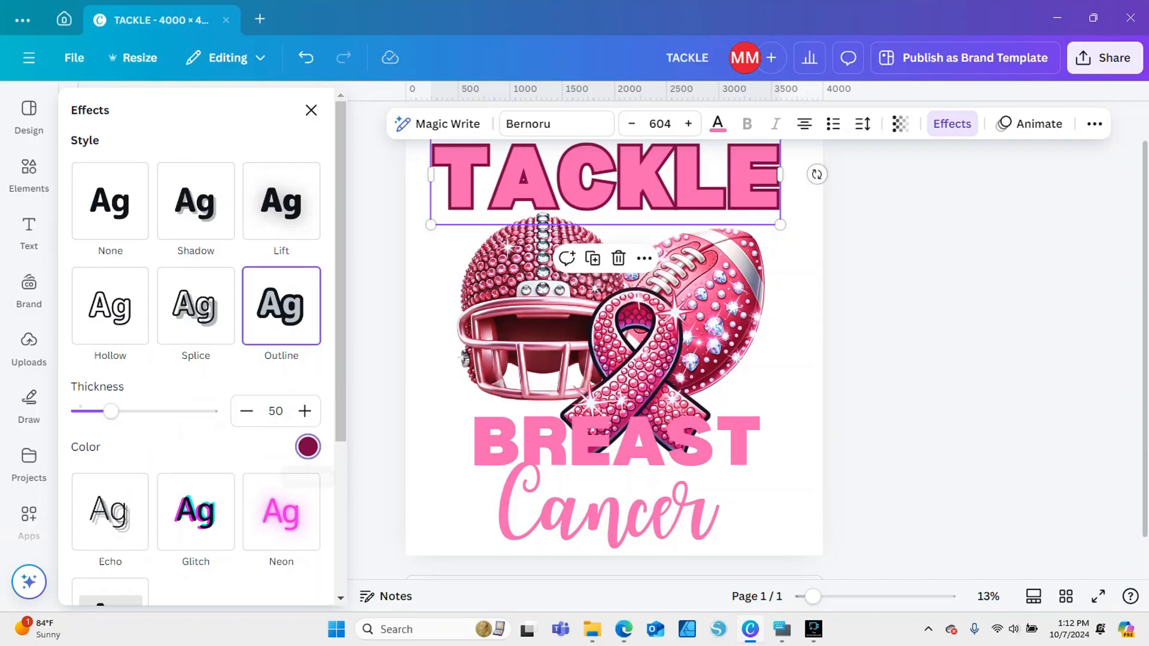
left_click(308, 447)
left_click(124, 257)
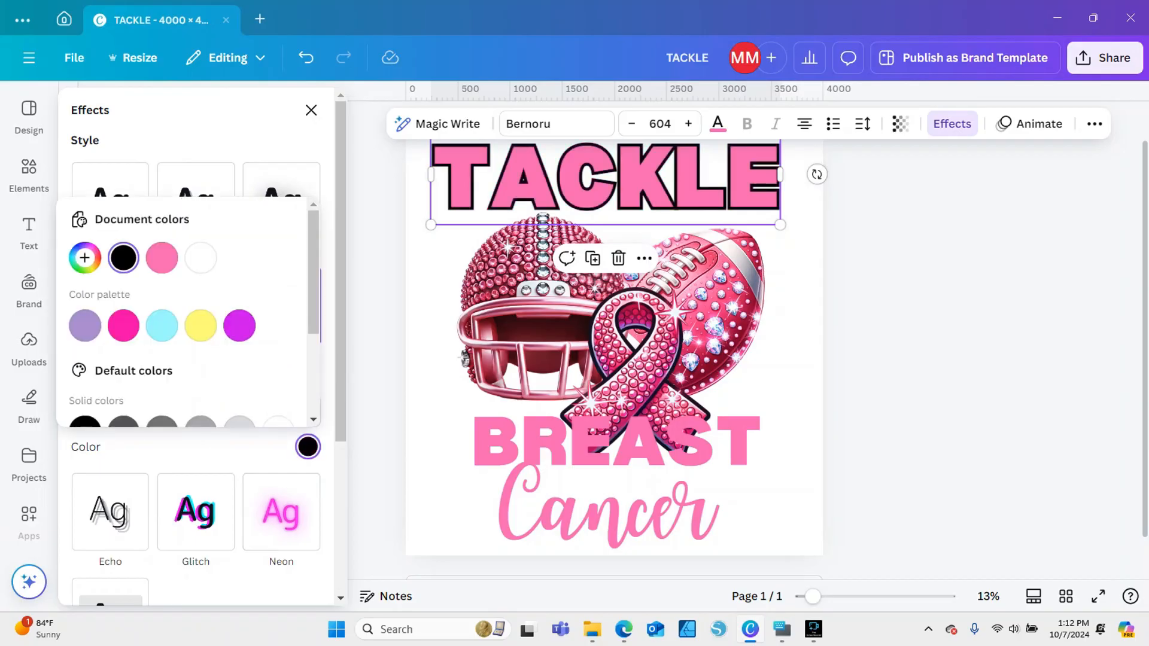
left_click_drag(599, 179, 609, 180)
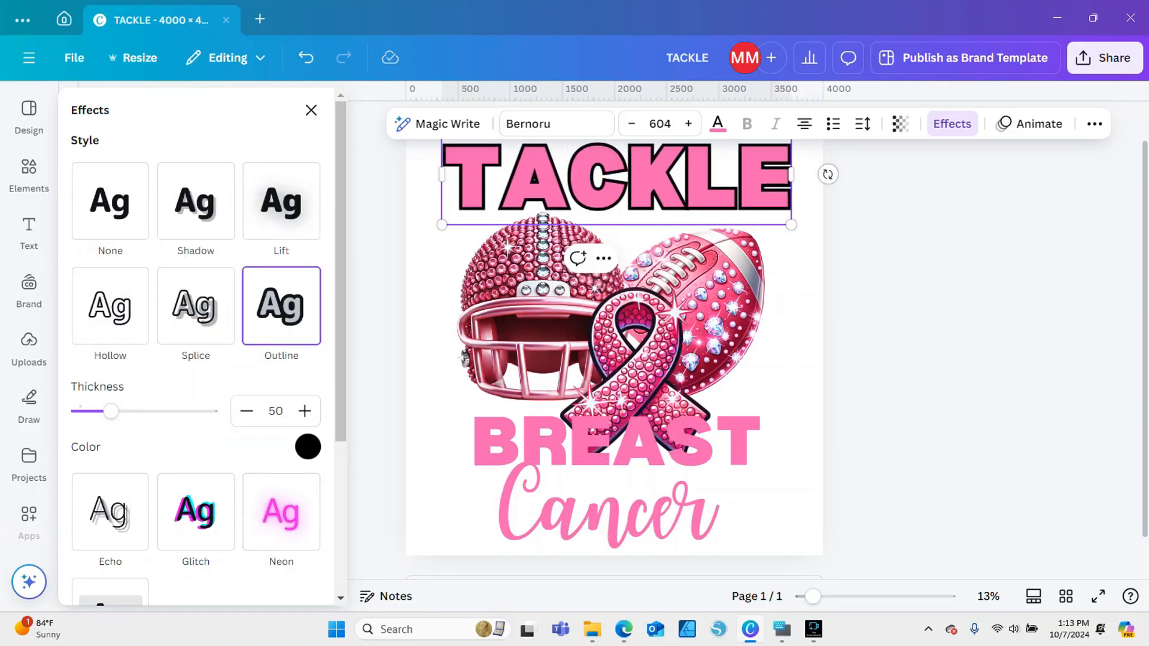
Add a black outline effect to the BREAST and Cancer texts together
left_click(617, 443)
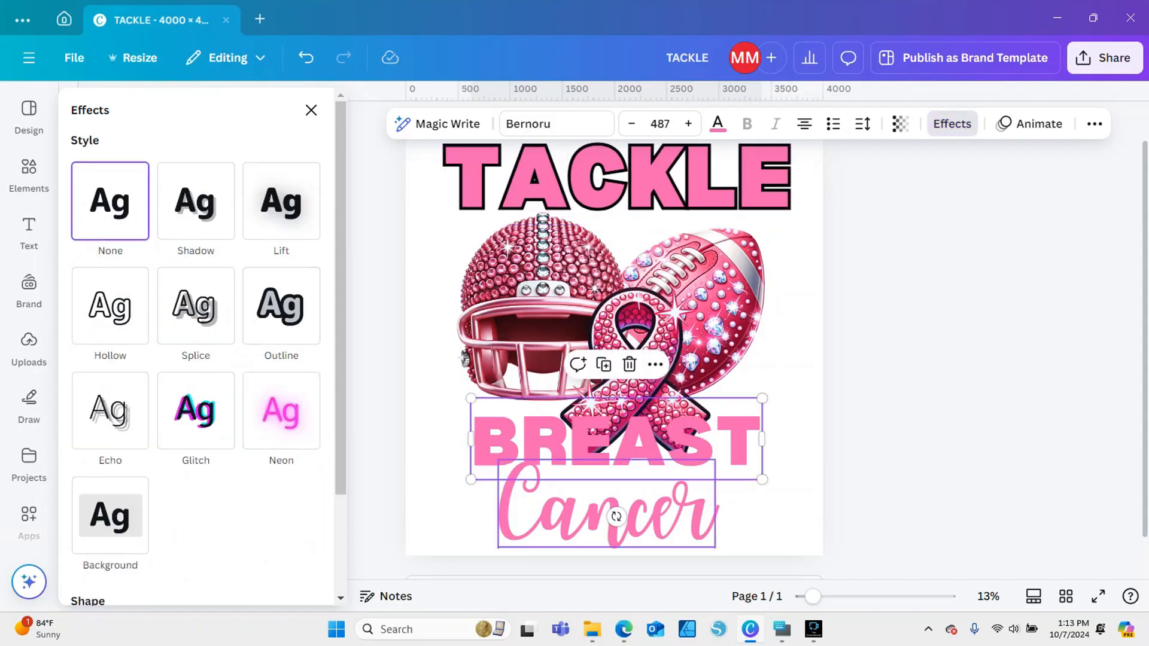
left_click(658, 515, "shift")
left_click(281, 305)
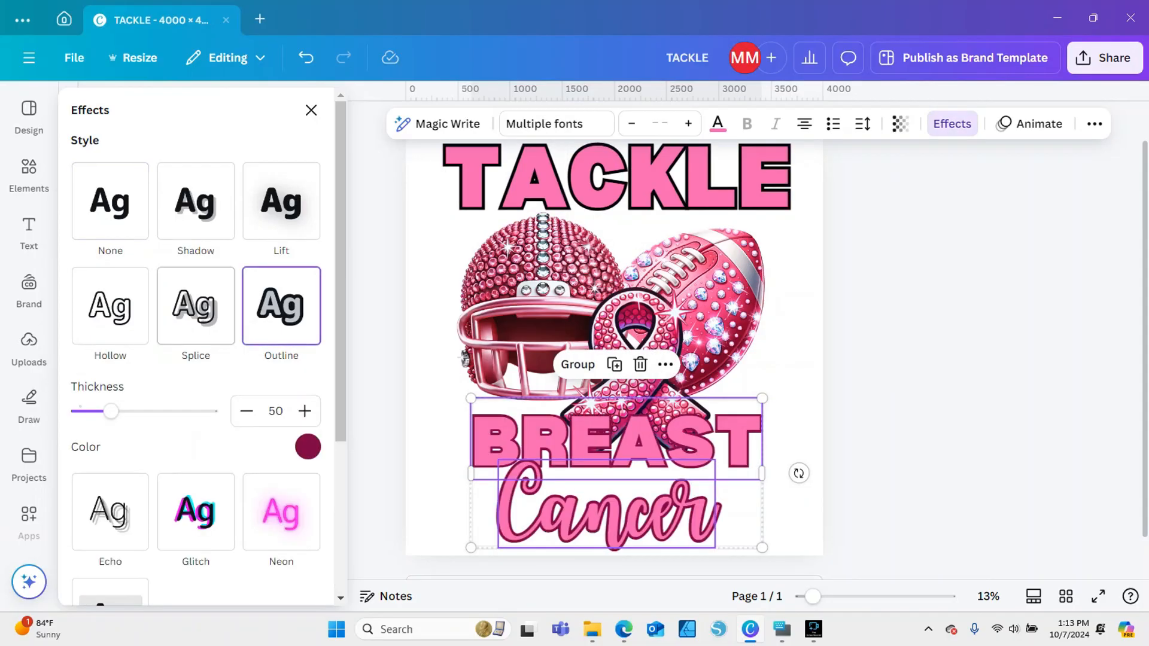
left_click(307, 447)
left_click(124, 257)
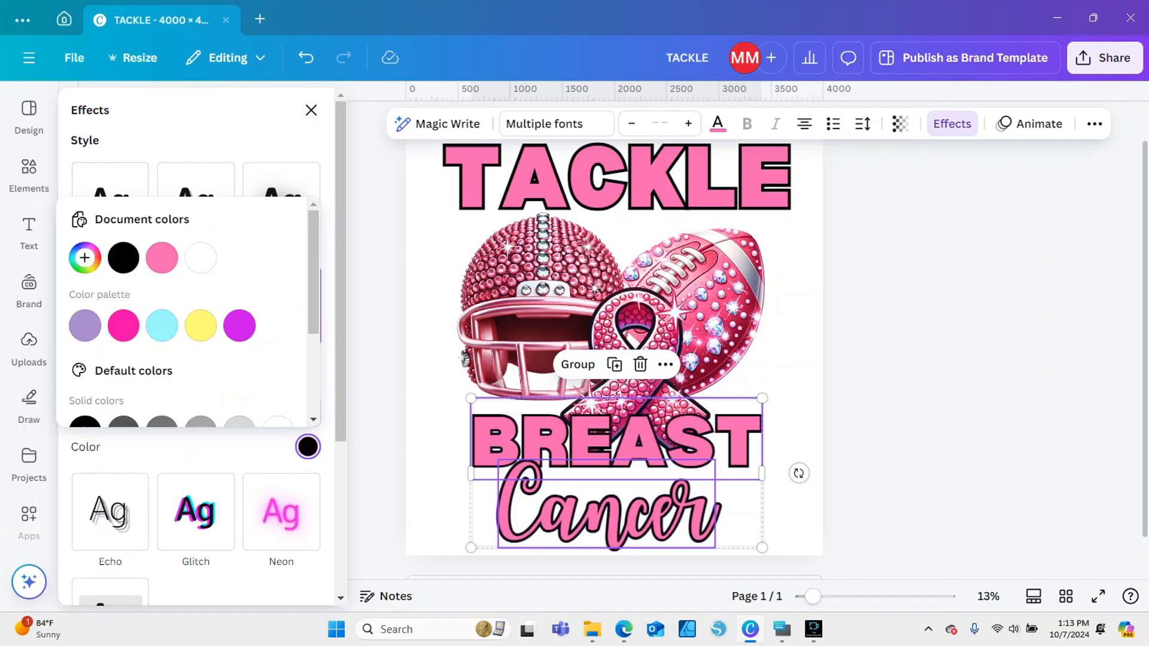
left_click(311, 110)
left_click(359, 336)
left_click(607, 508)
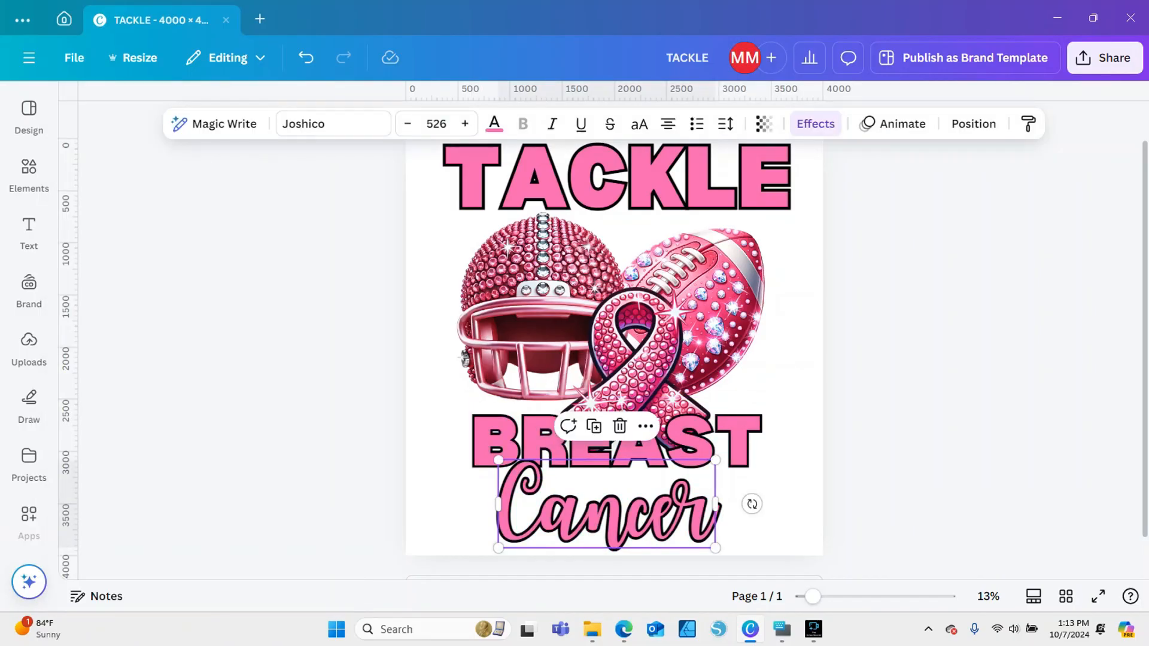
Shift the Cancer text slightly to the left beneath the BREAST text
left_click_drag(607, 509, 601, 509)
left_click(600, 508)
left_click(793, 371)
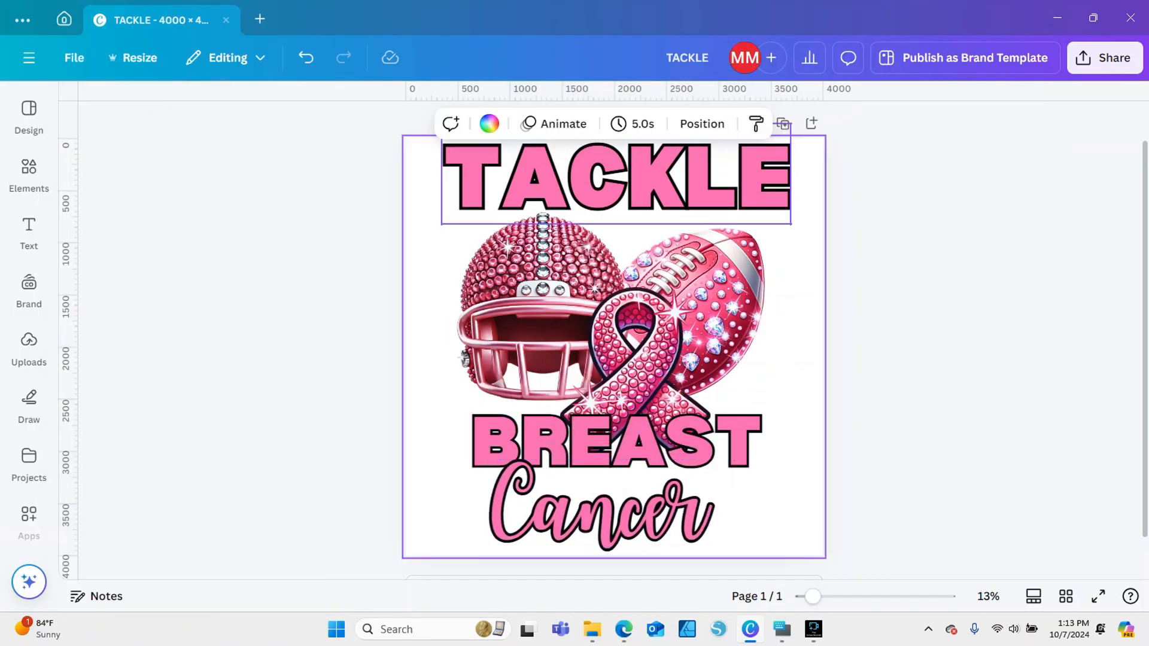
Duplicate the outlined TACKLE text and place one of the two copies lower, over the helmet and football
left_click(617, 178)
right_click(495, 143)
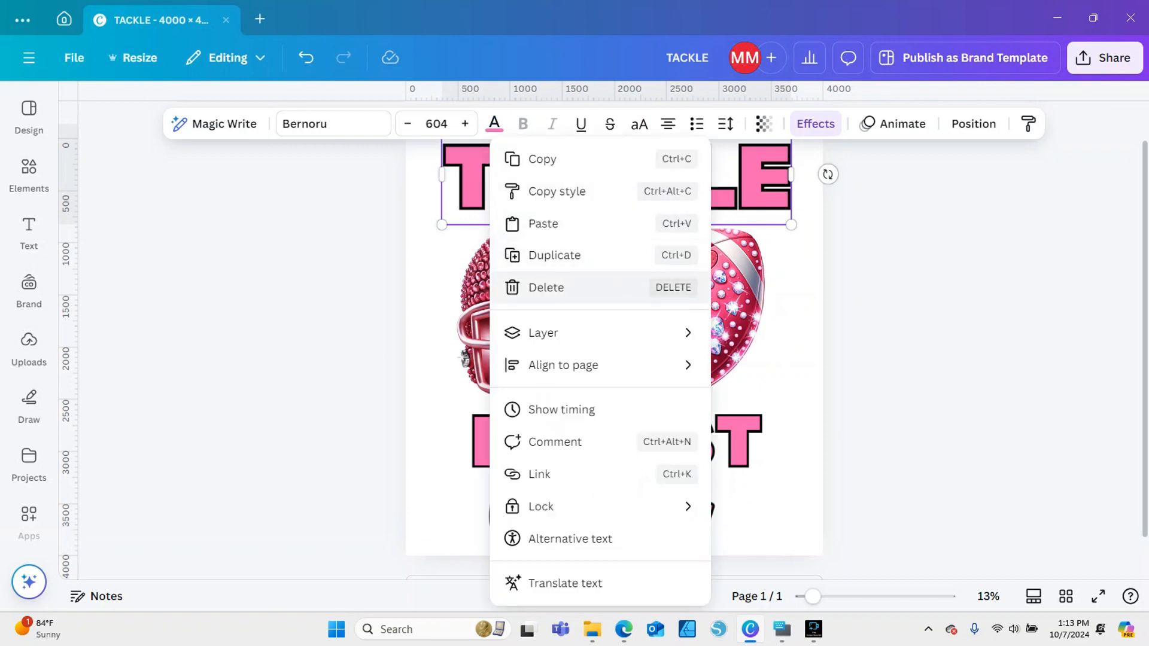
key("Escape")
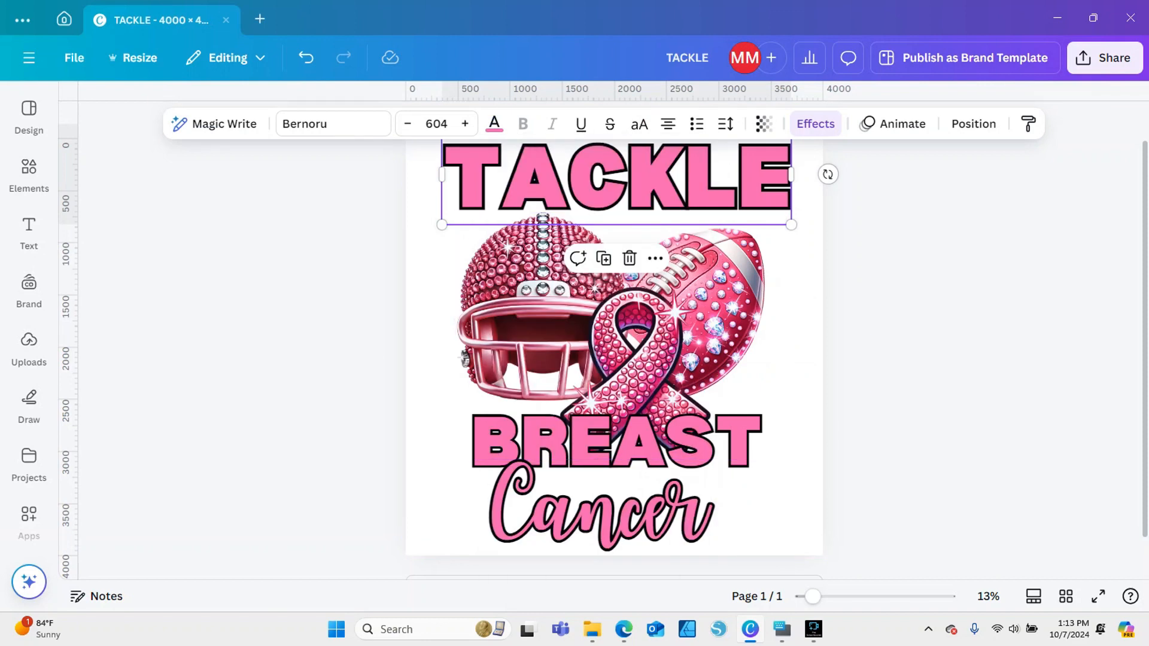
left_click(604, 259)
mouse_move(603, 195)
left_mouse_down()
mouse_move(606, 228)
mouse_move(601, 192)
left_mouse_up()
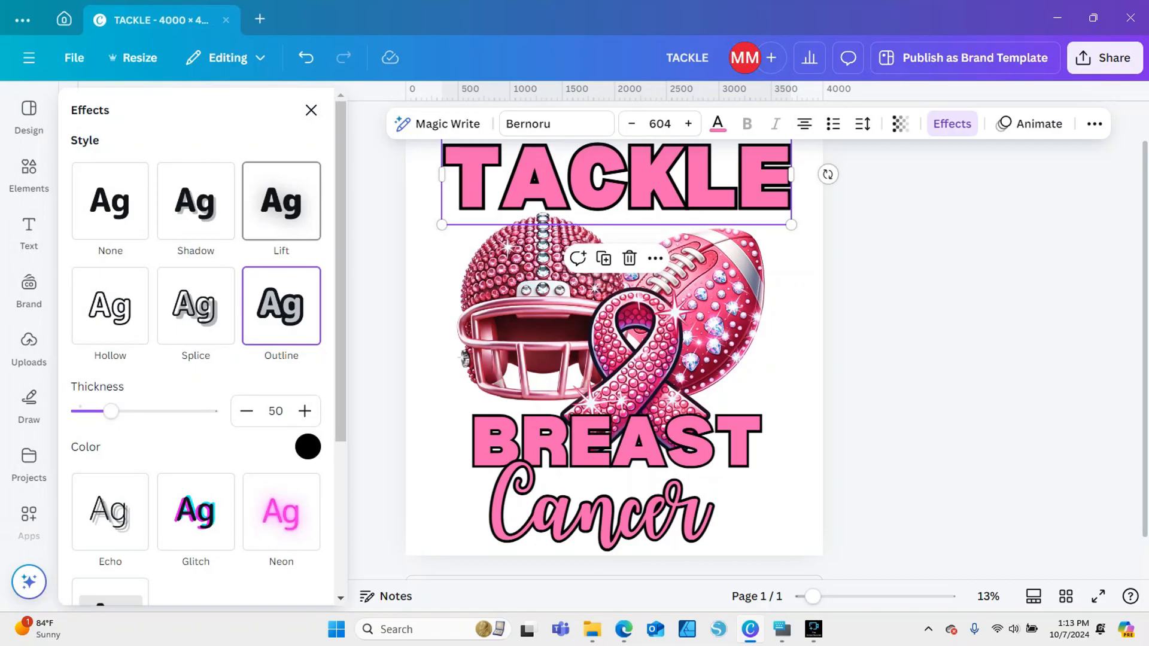
left_click_drag(575, 182, 565, 249)
left_click(556, 182)
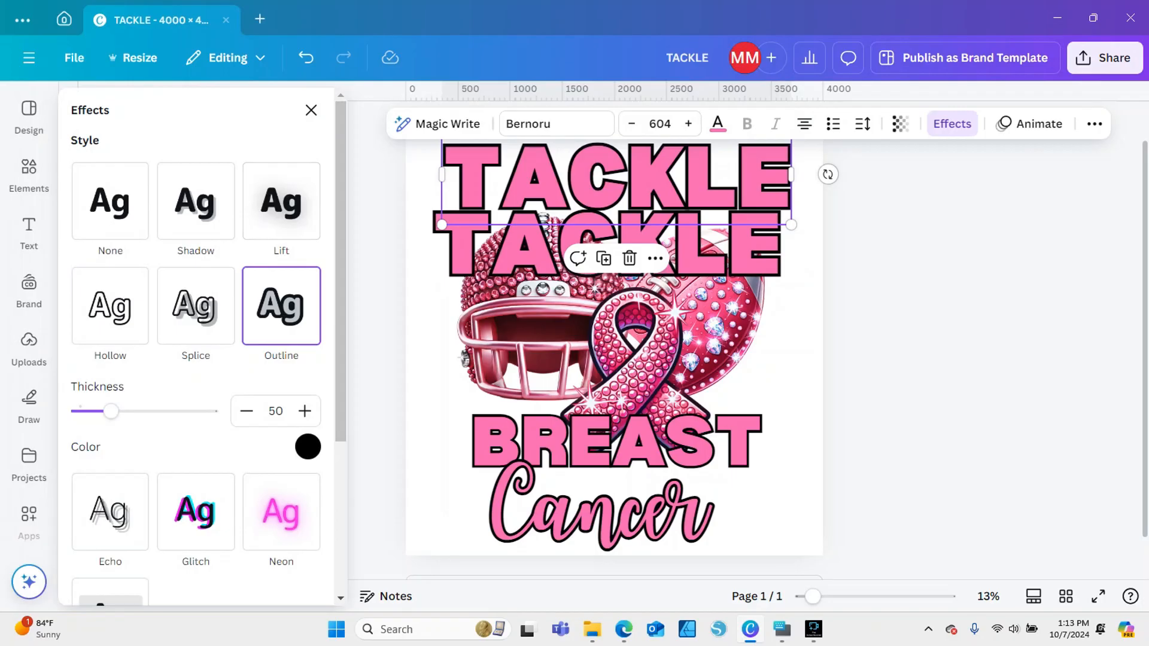
Apply the Echo effect to the lower TACKLE copy, lay it over the outlined original and colour it white
left_click(528, 250)
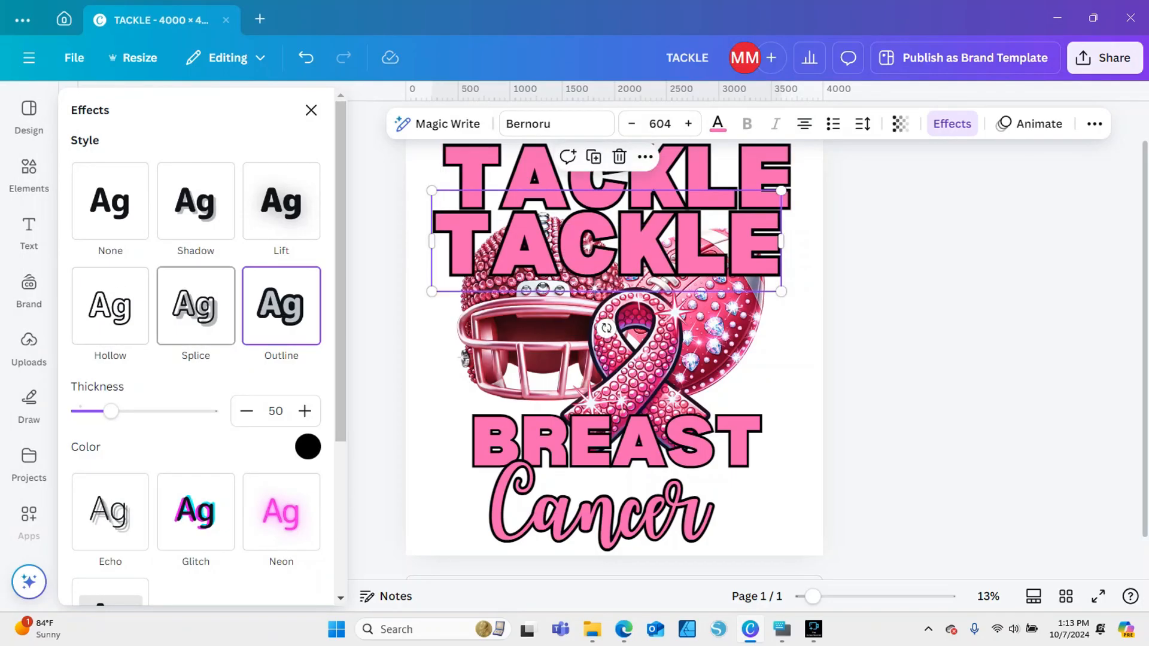
left_click(110, 512)
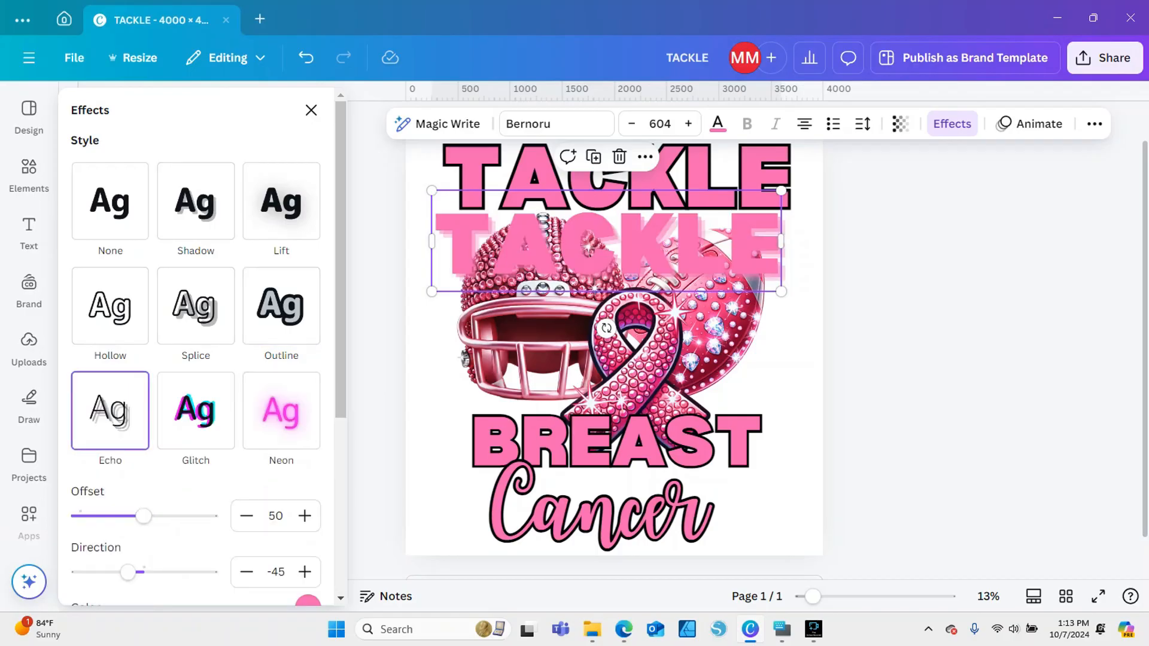
left_click_drag(607, 241, 615, 182)
left_click(718, 124)
left_click(218, 232)
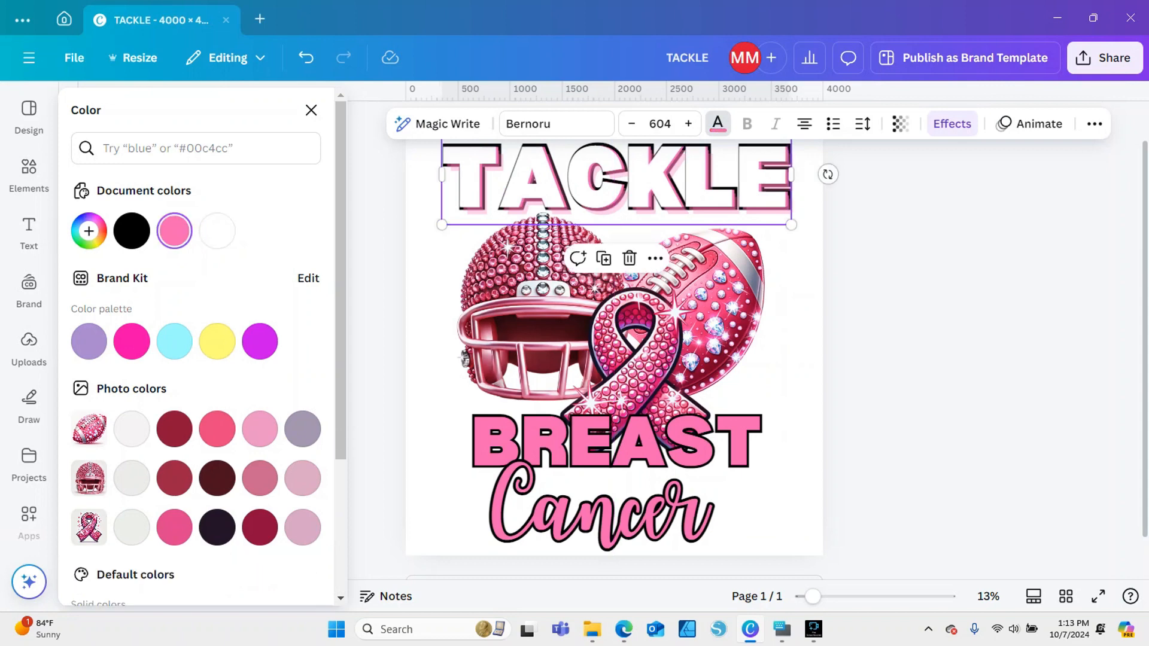
Set the page background colour to black
left_click(898, 270)
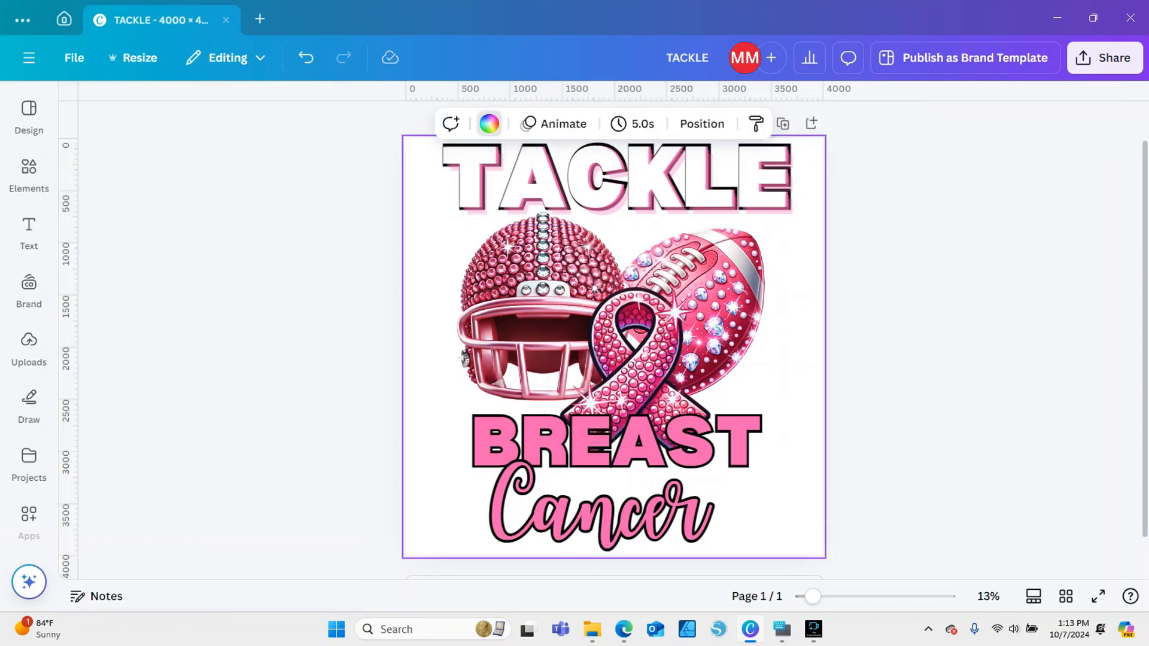
left_click(489, 124)
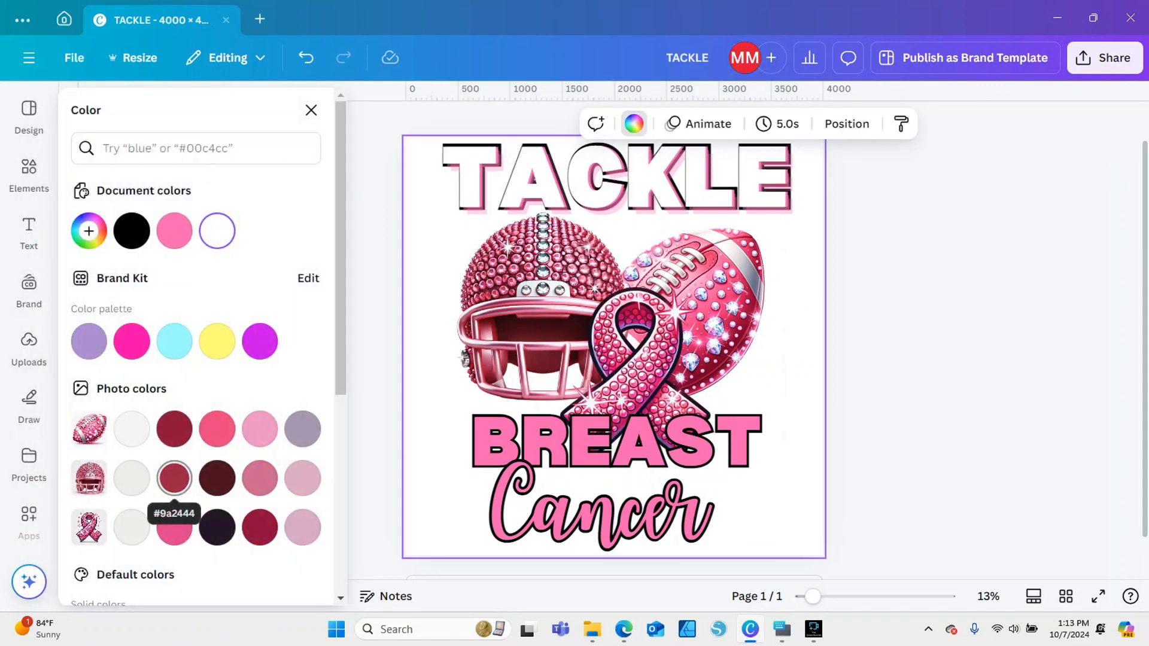
left_click(132, 231)
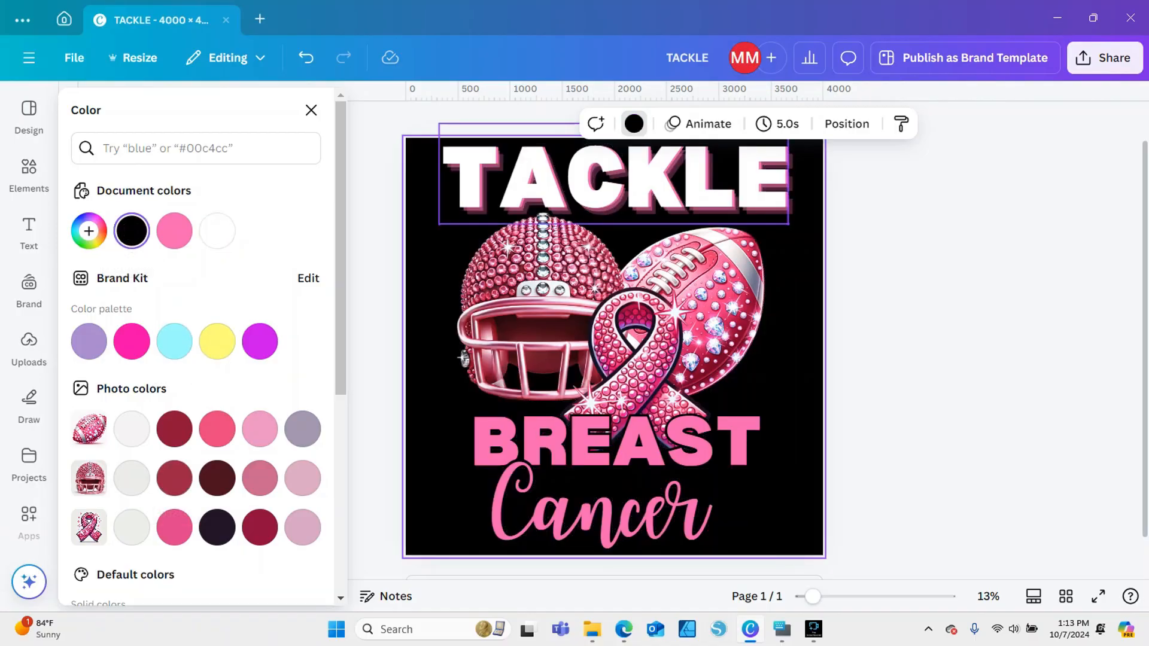
Duplicate the white TACKLE text below the original and give the copy the Hollow effect
left_click_drag(575, 181, 577, 181)
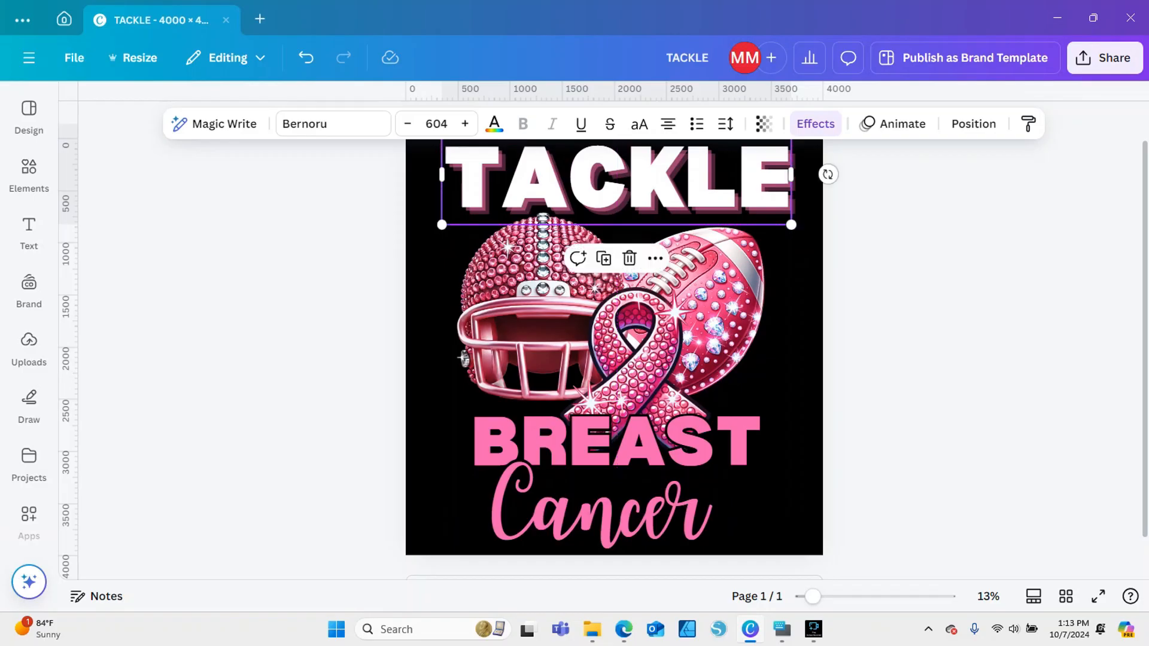
key("Escape")
left_click(605, 181)
left_click(604, 258)
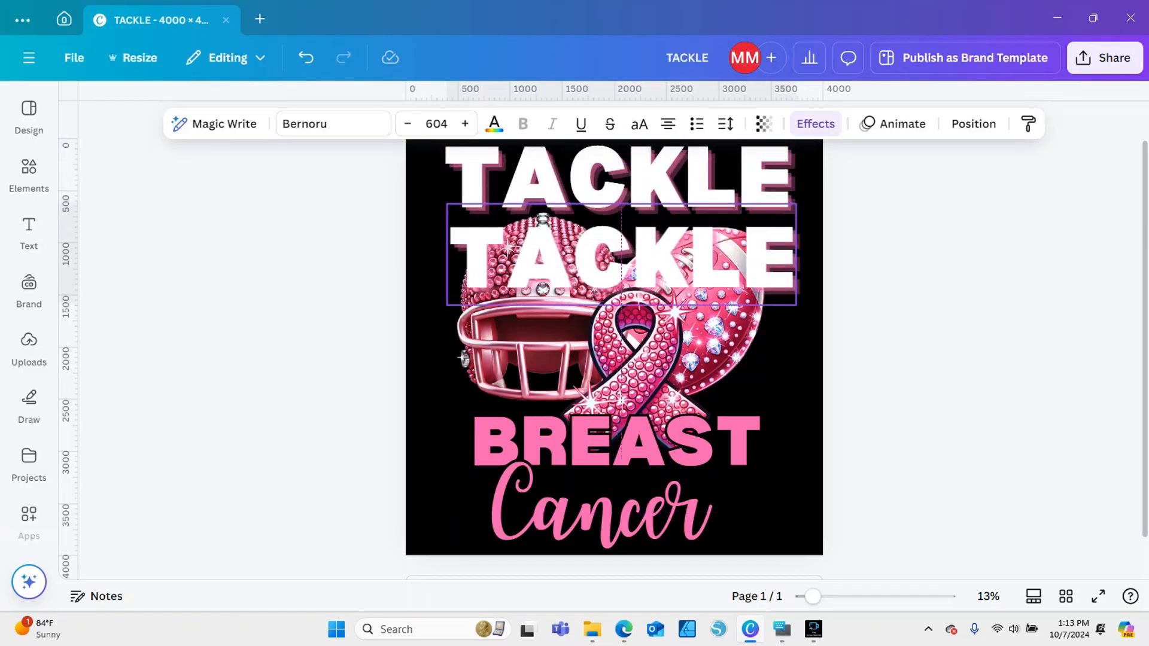
double_click(603, 258)
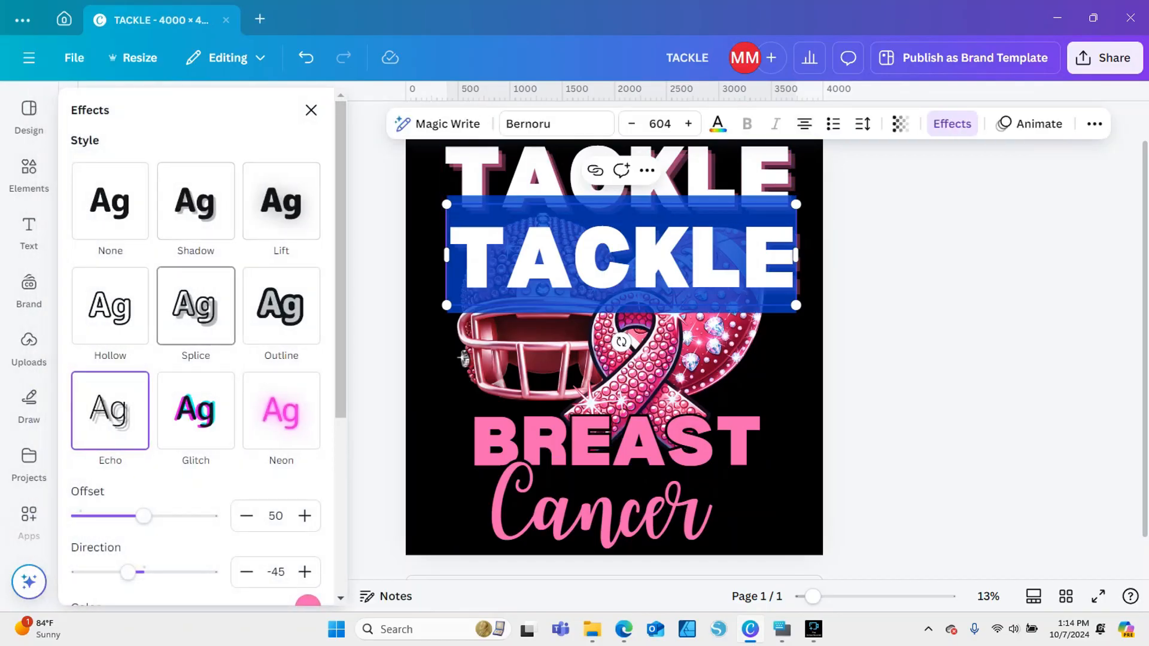
left_click(110, 306)
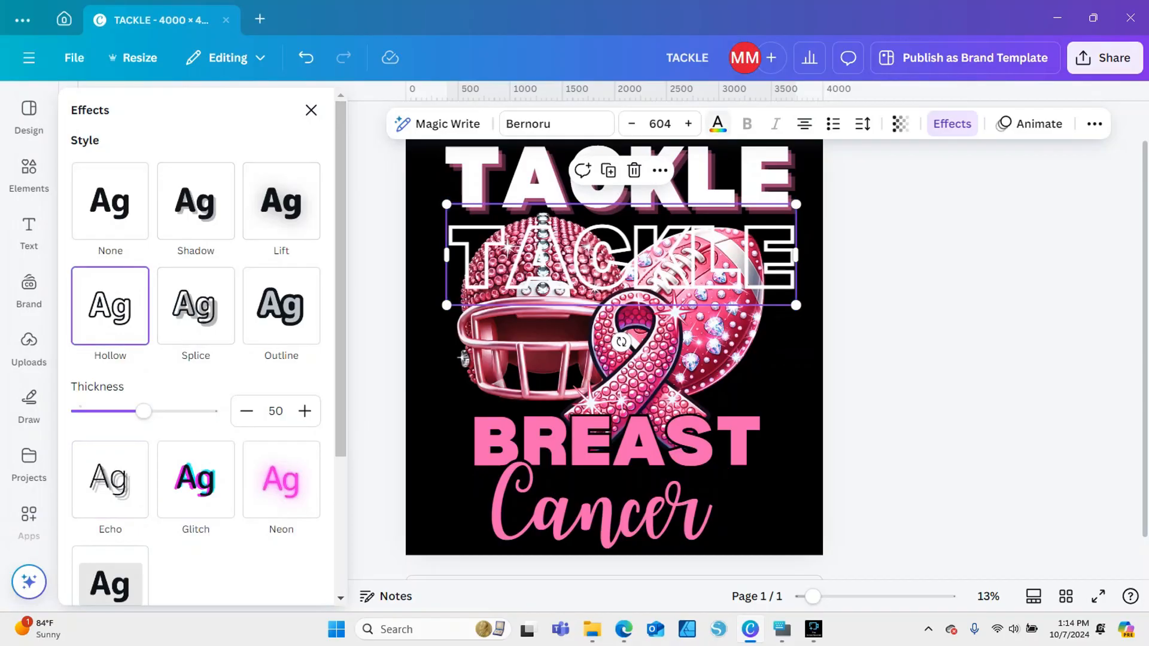
Colour the hollow TACKLE copy black and place it over the white TACKLE text as an outline
left_click(717, 123)
left_click(132, 231)
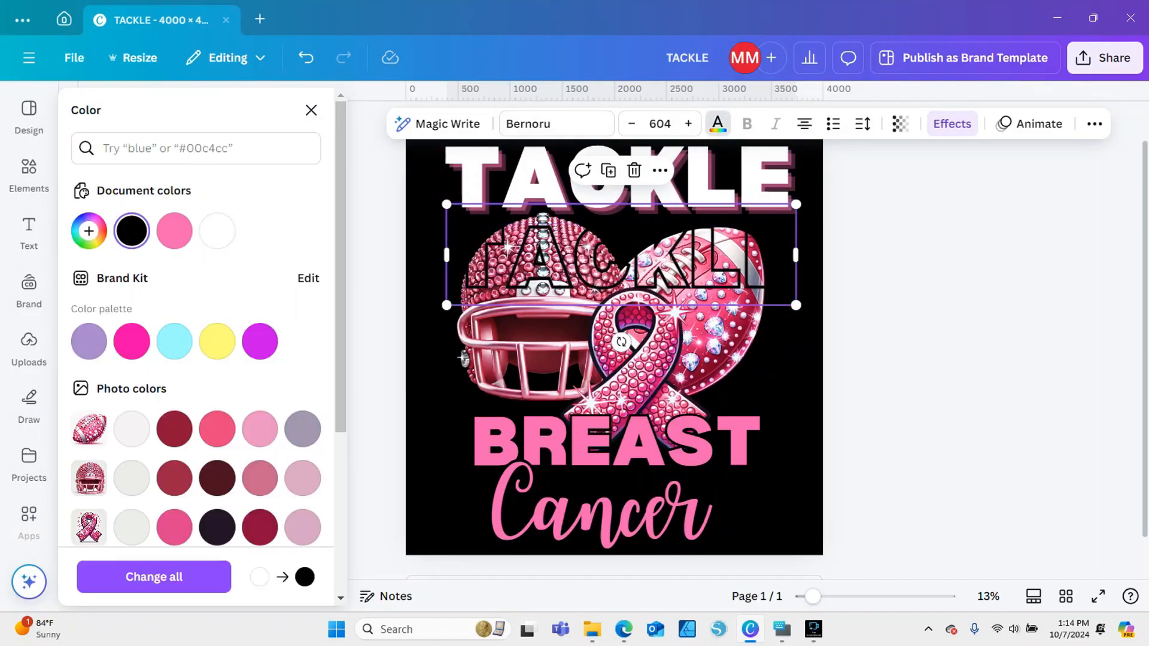
left_click_drag(605, 247, 601, 165)
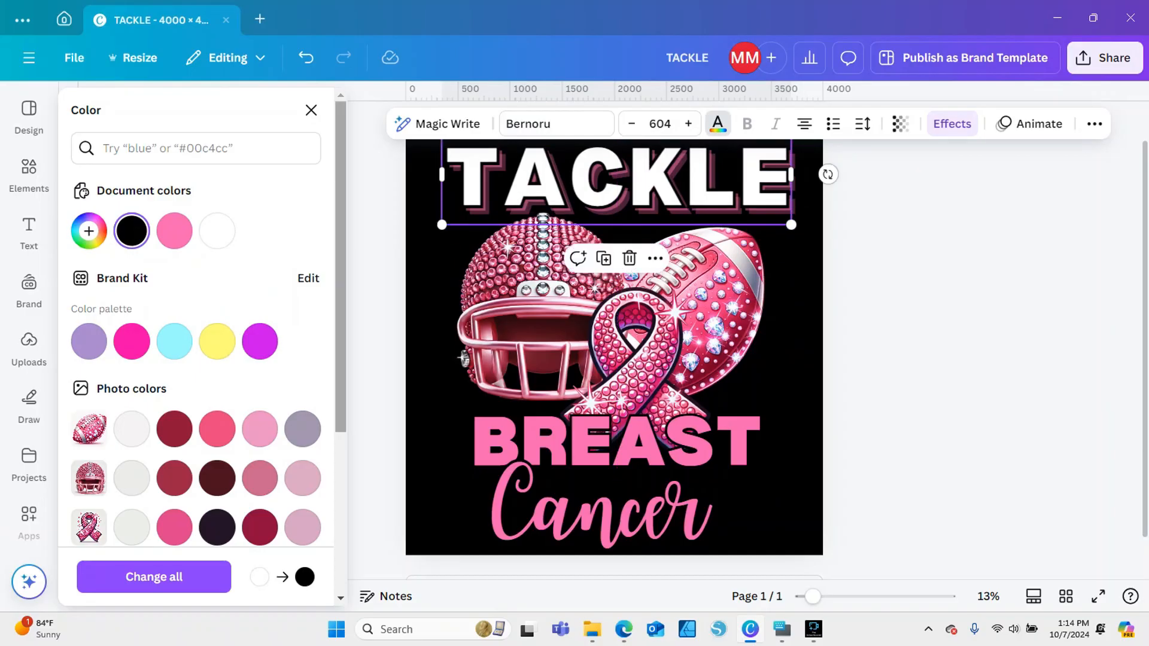
left_click(377, 270)
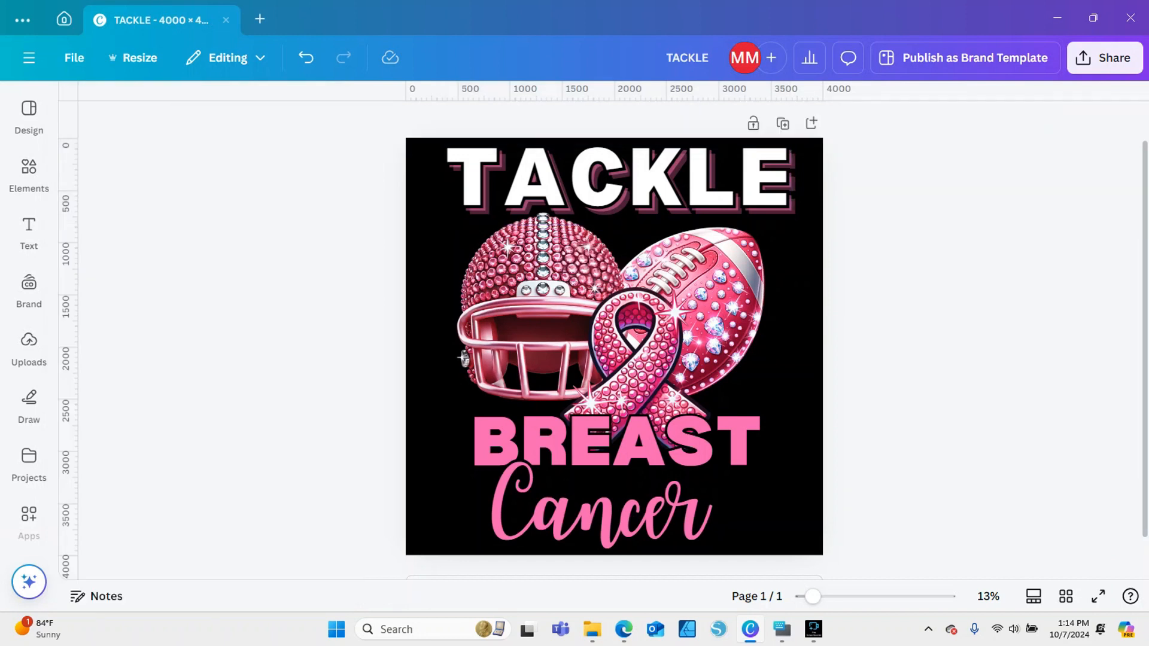
Enlarge the Cancer text slightly and open the text effects for BREAST
left_click(600, 506)
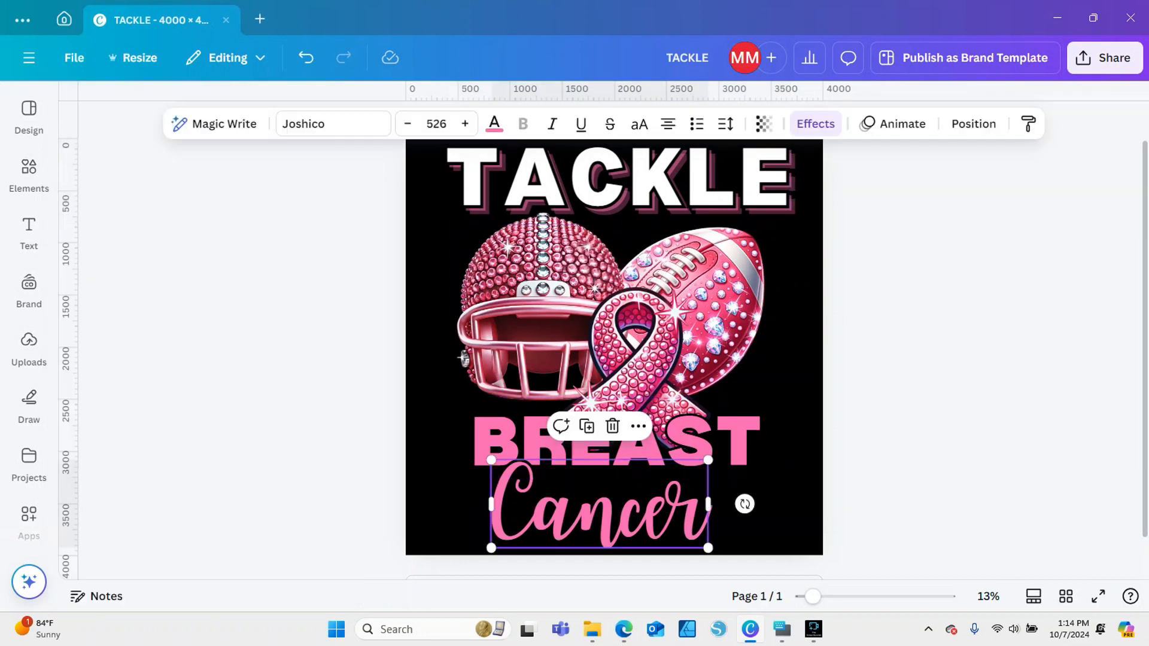
left_click_drag(490, 460, 481, 456)
left_click(641, 442)
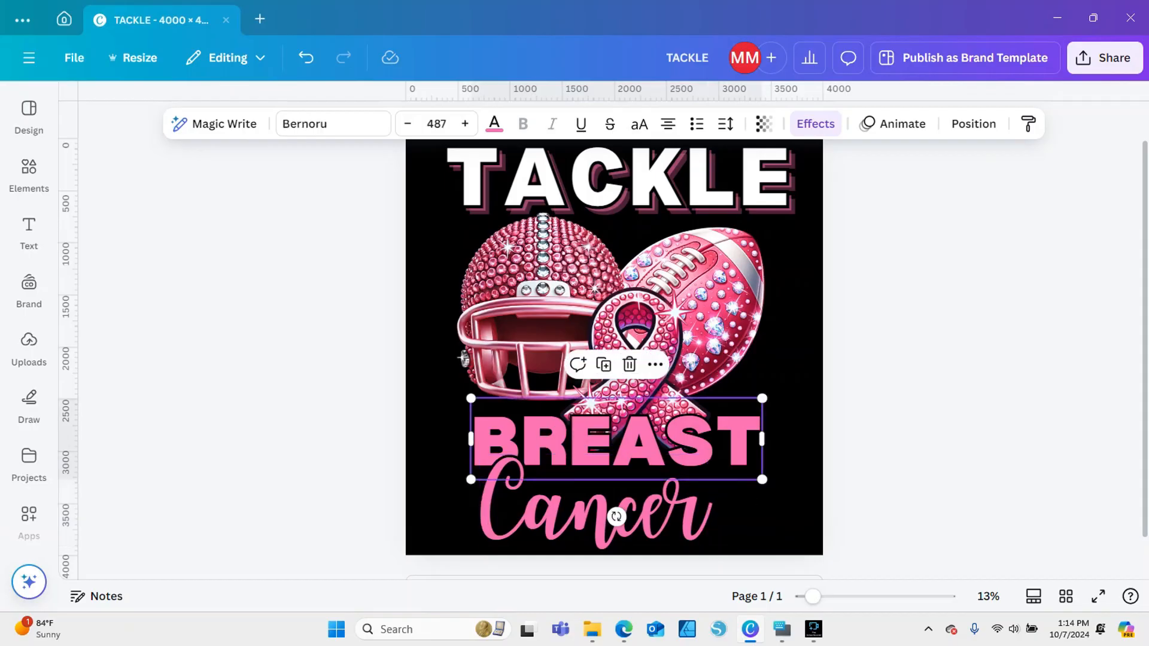
left_click(815, 124)
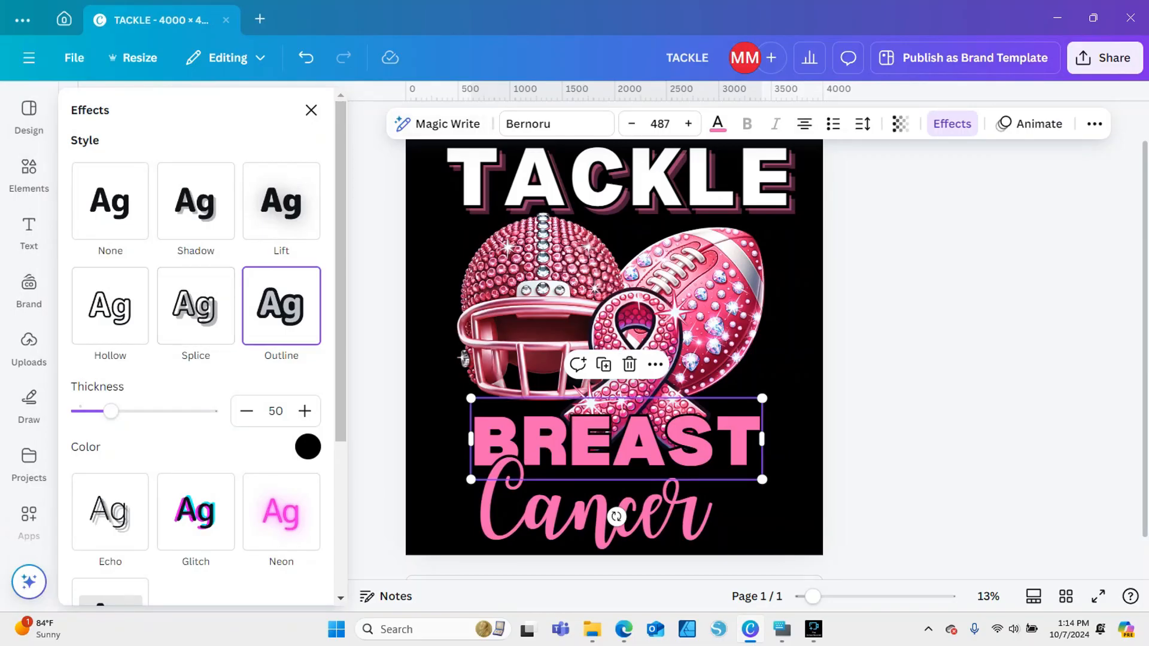
Try pink and grey page backgrounds, settling on the solid teal blue
left_click(805, 270)
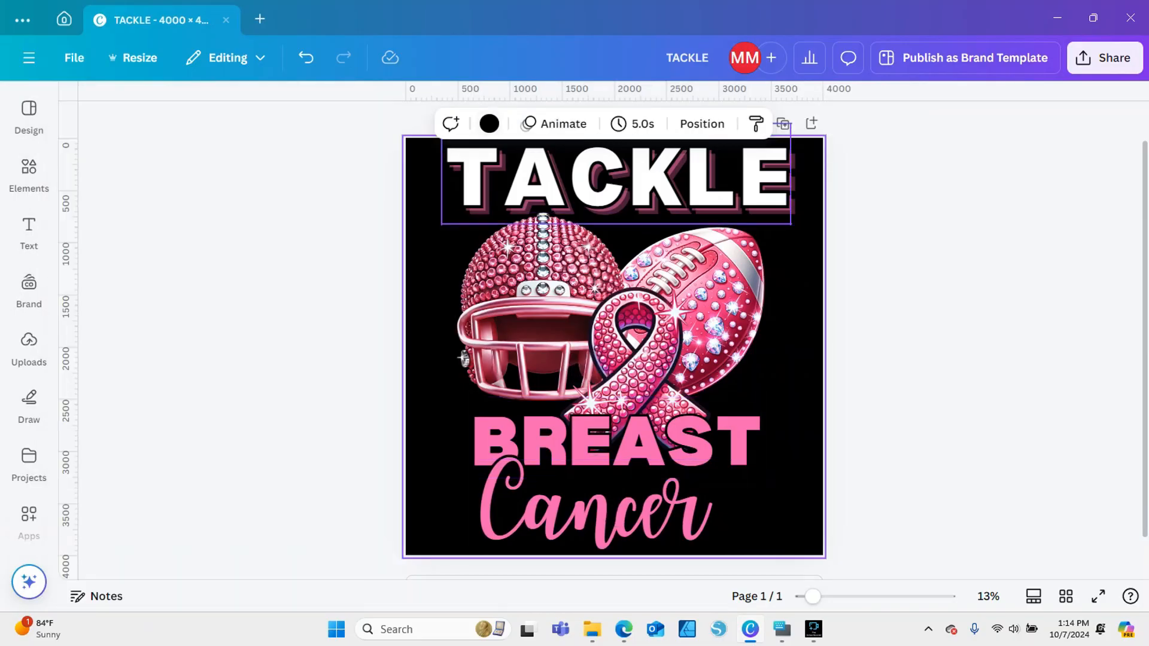
left_click(489, 123)
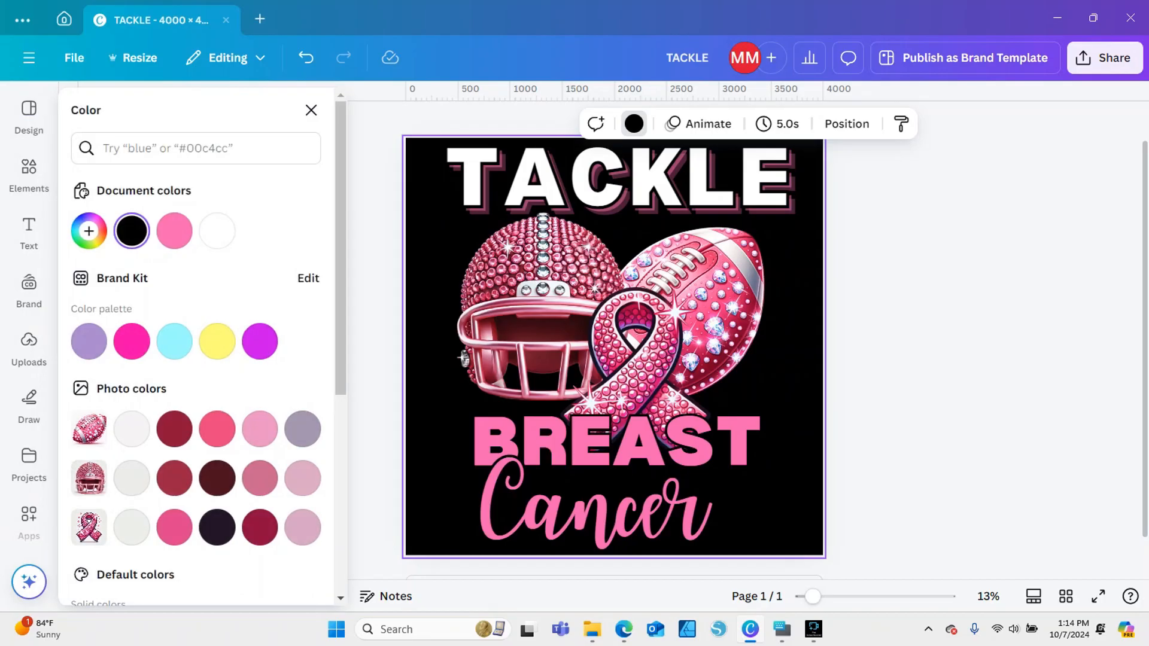
left_click(174, 230)
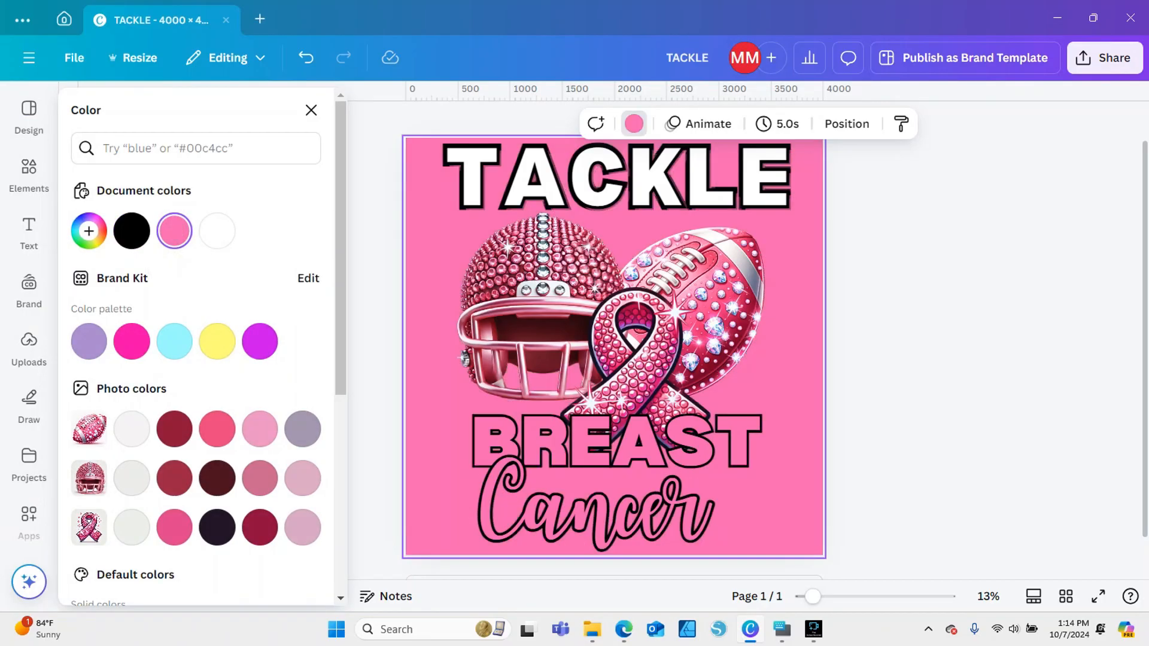
scroll(174, 491, "down", 5)
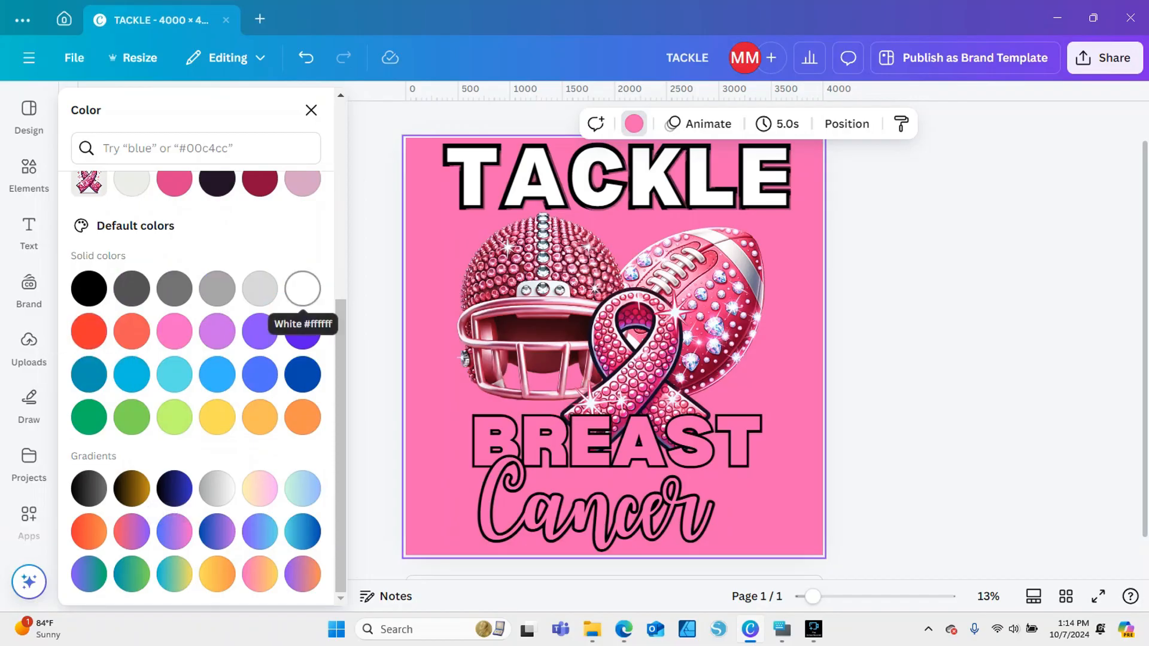
left_click(216, 289)
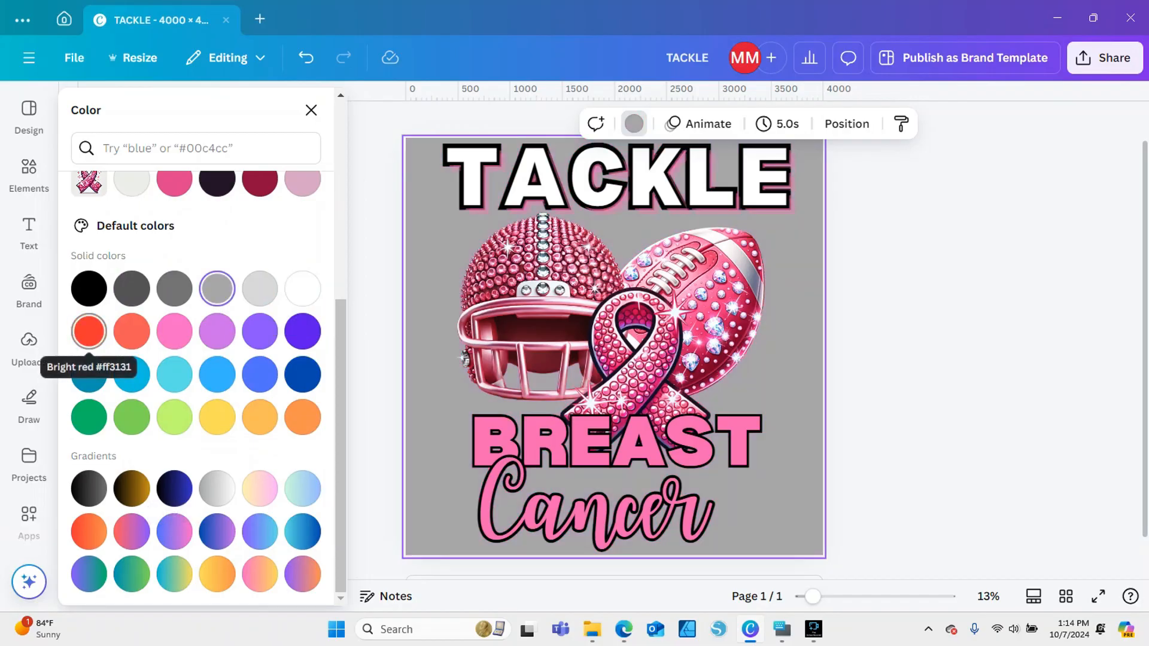
left_click(89, 374)
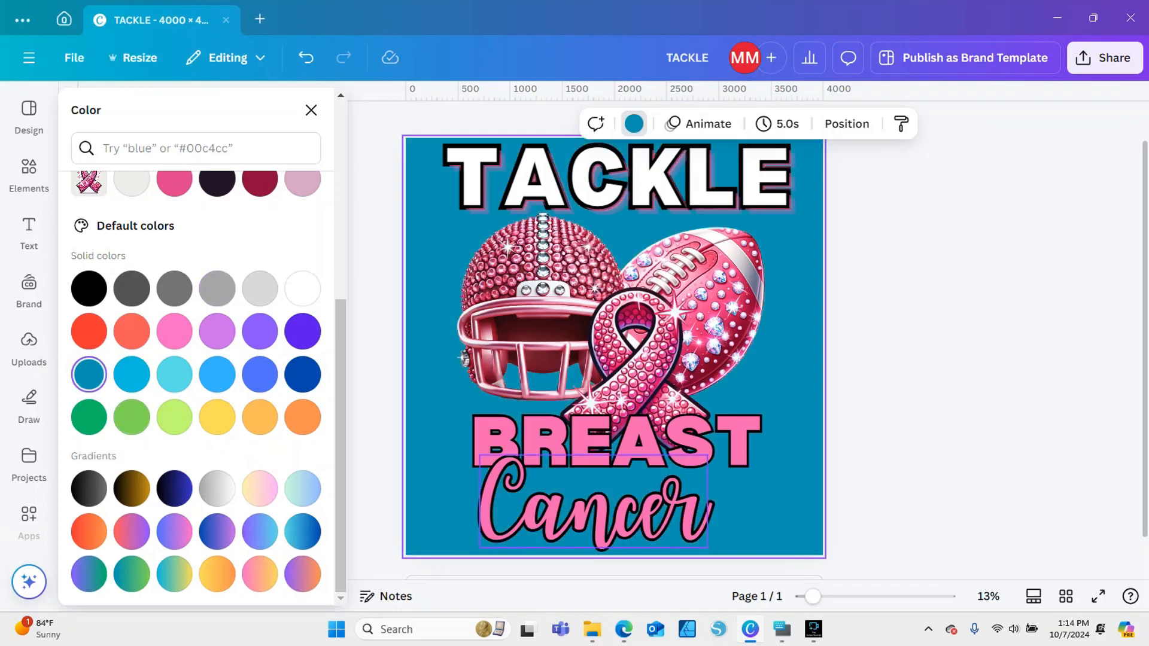
Offset the white echo TACKLE text slightly up and left, and realign the black hollow outline exactly over its letters
left_click_drag(813, 597, 842, 597)
scroll(779, 509, "up", 5)
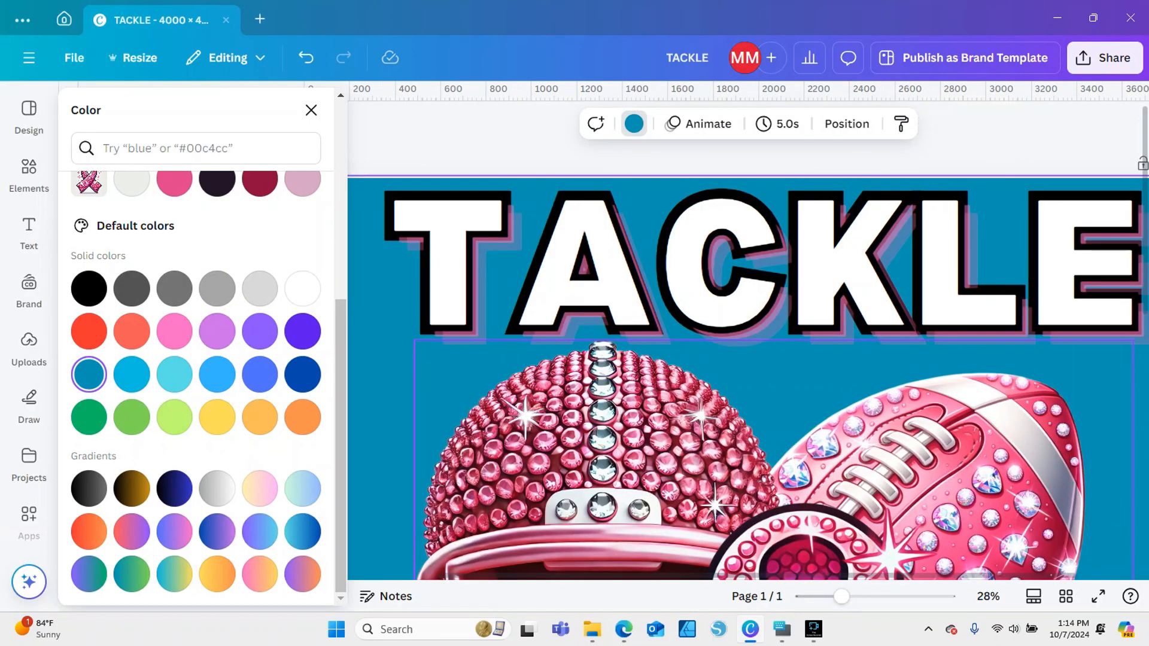
left_click_drag(764, 258, 688, 380)
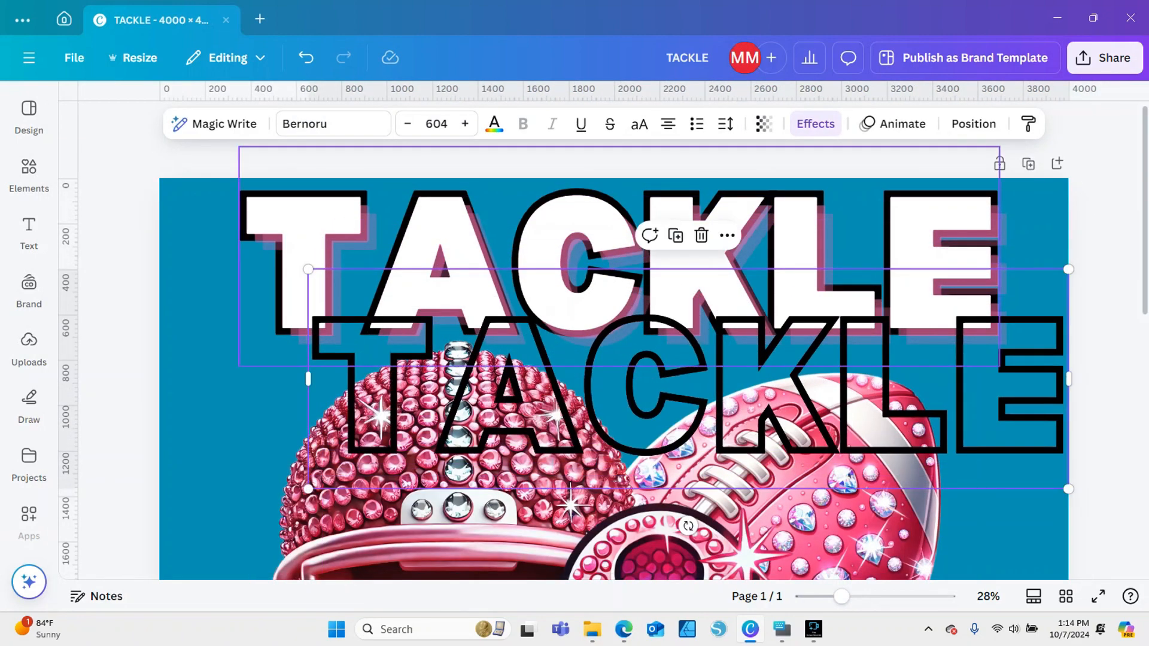
left_click_drag(600, 262, 590, 256)
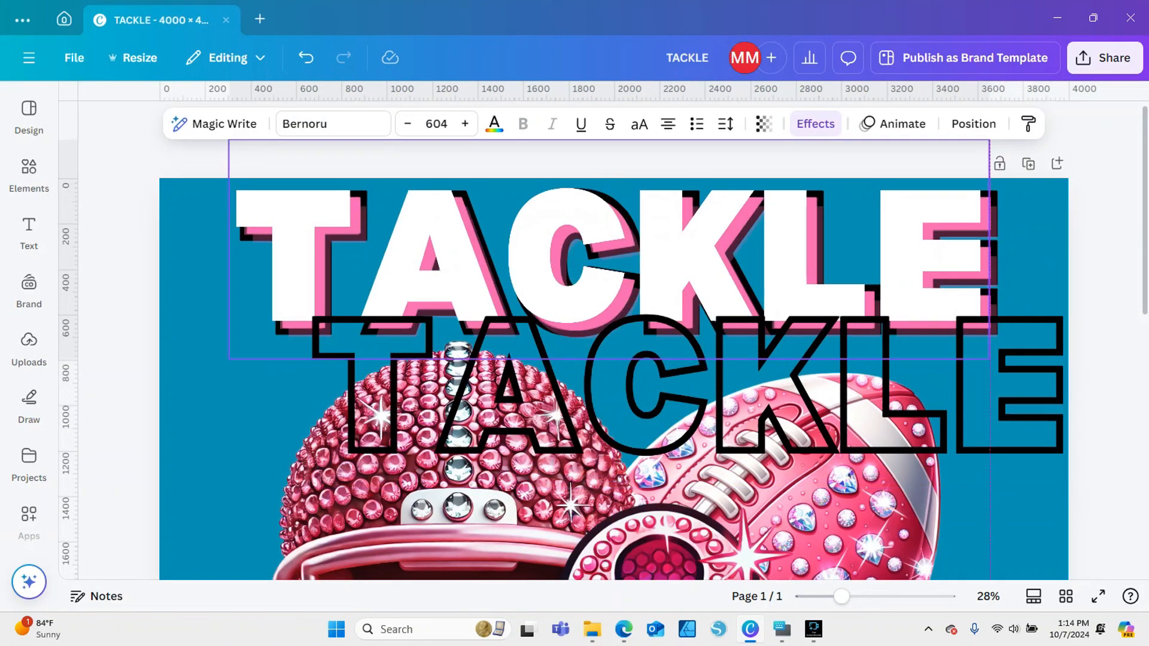
left_click(682, 383)
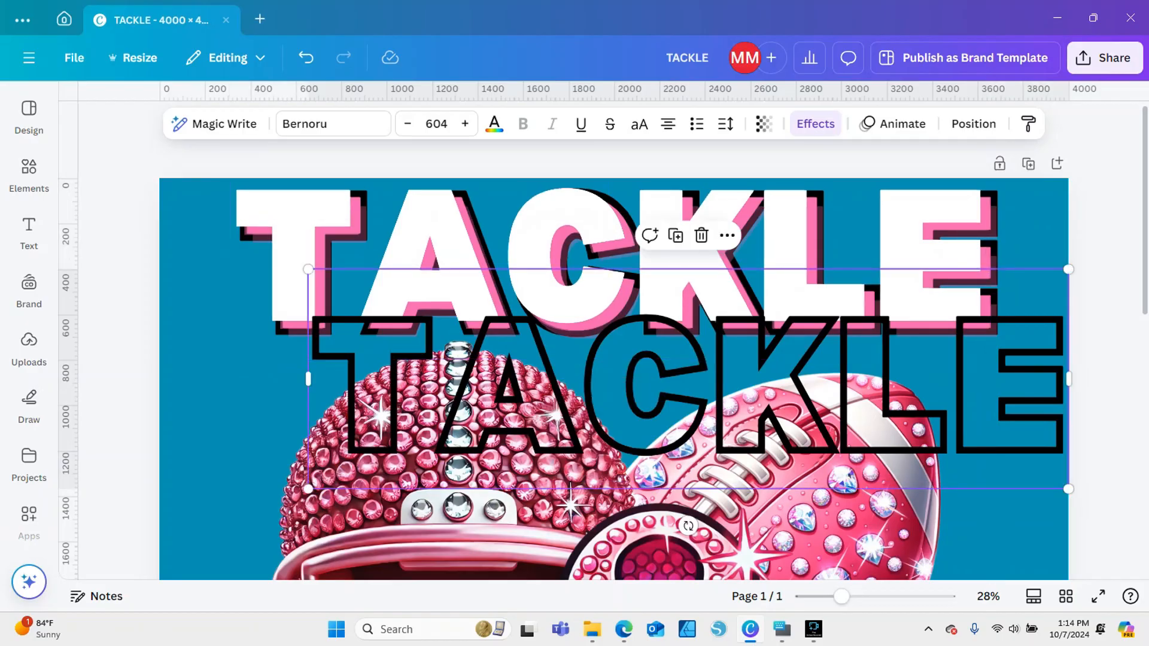
left_click_drag(682, 383, 608, 253)
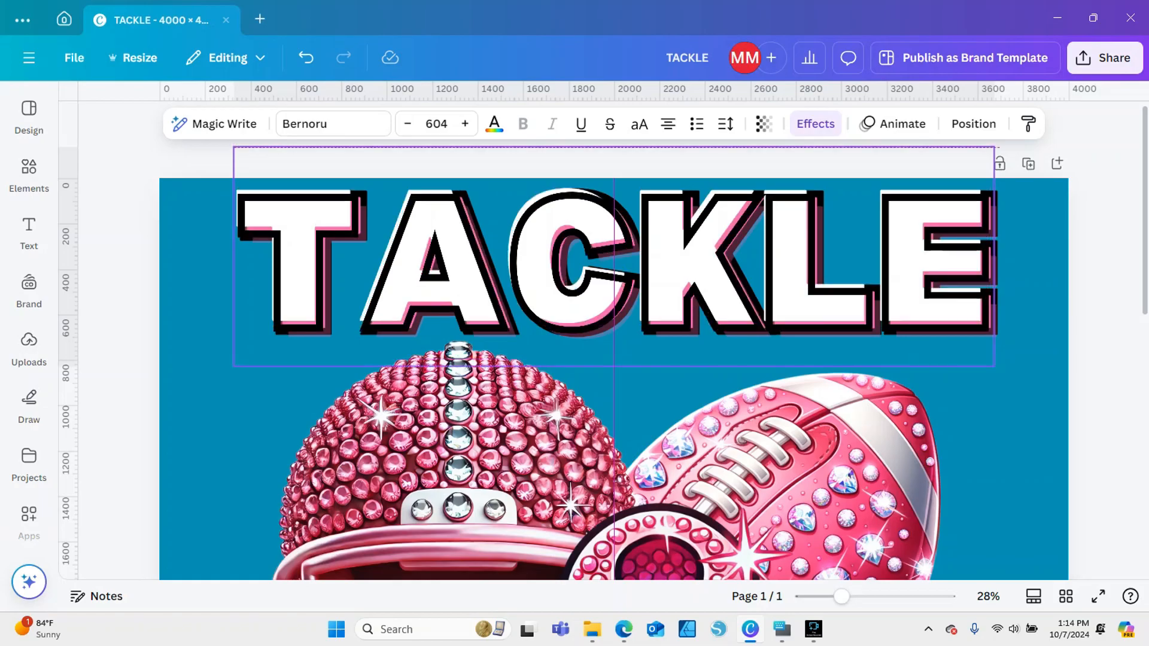
left_click_drag(608, 254, 602, 253)
left_click(1012, 371)
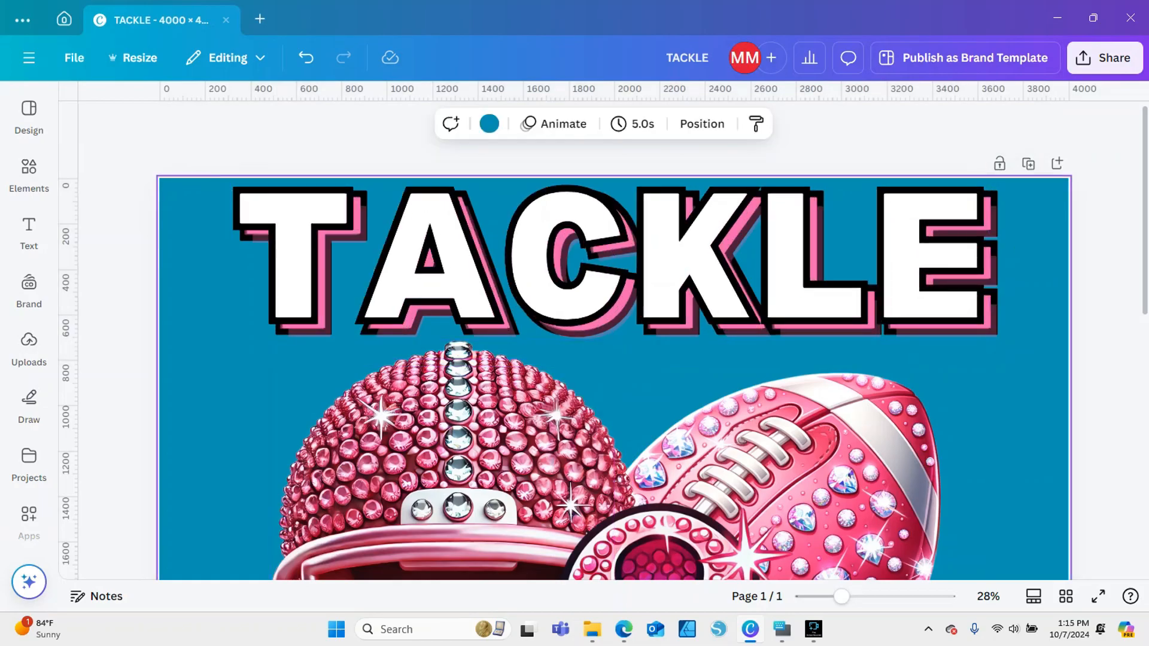
Change the BREAST text colour from the document colours to white
left_click_drag(842, 597, 803, 597)
left_click(922, 431)
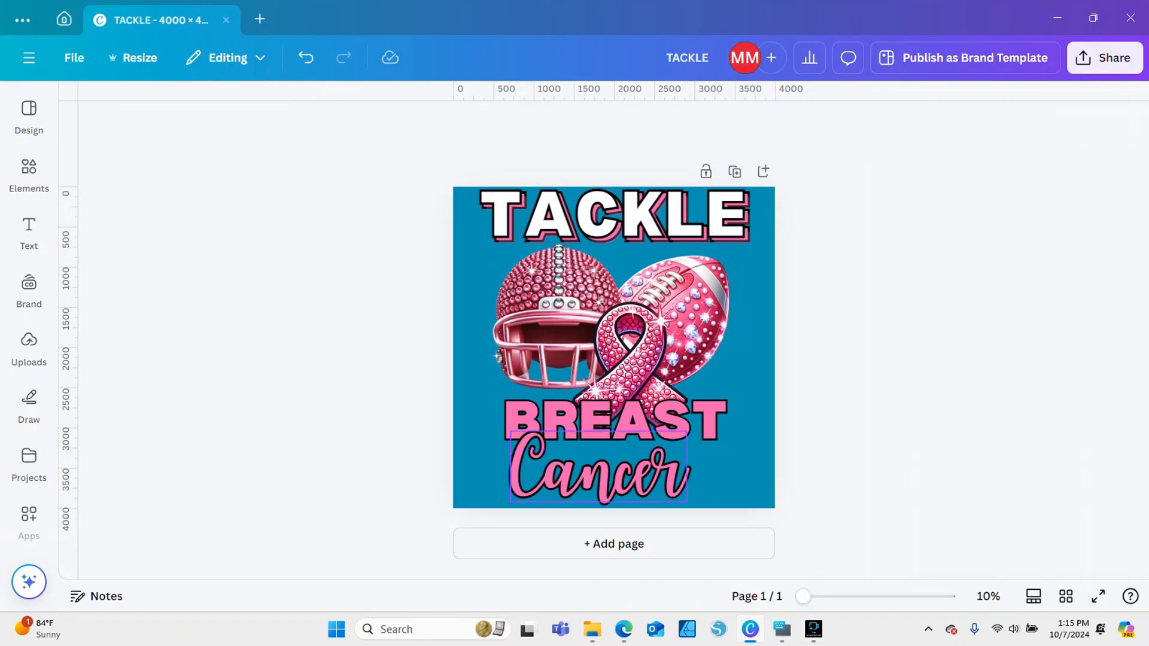
left_click(617, 421)
left_click(494, 124)
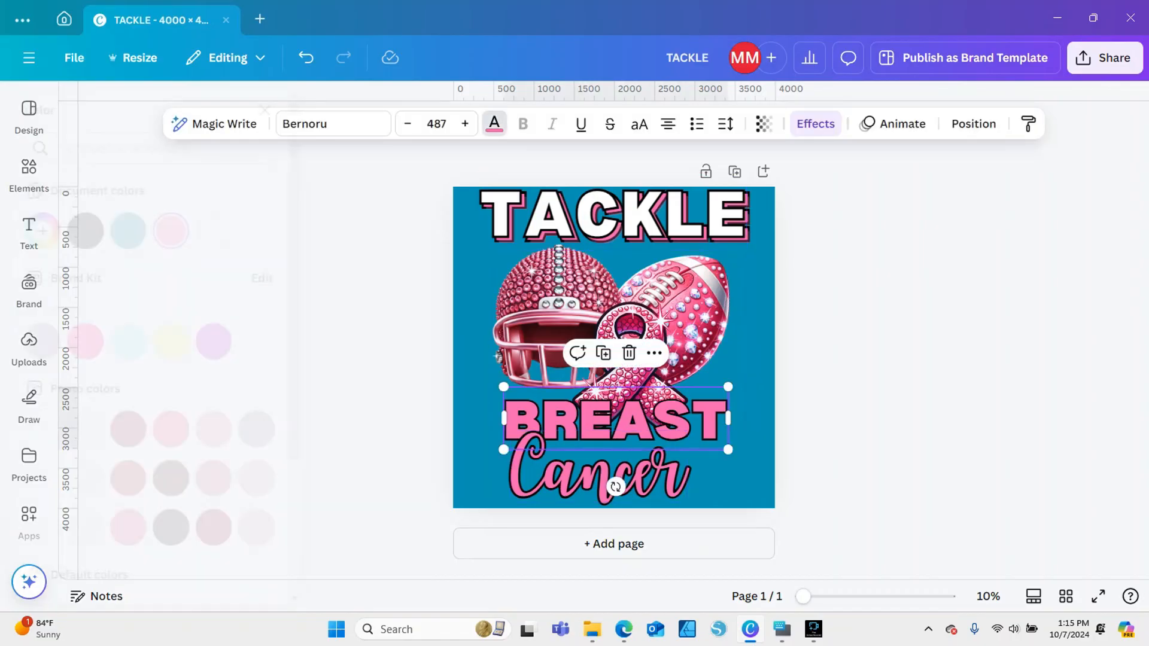
left_click(260, 230)
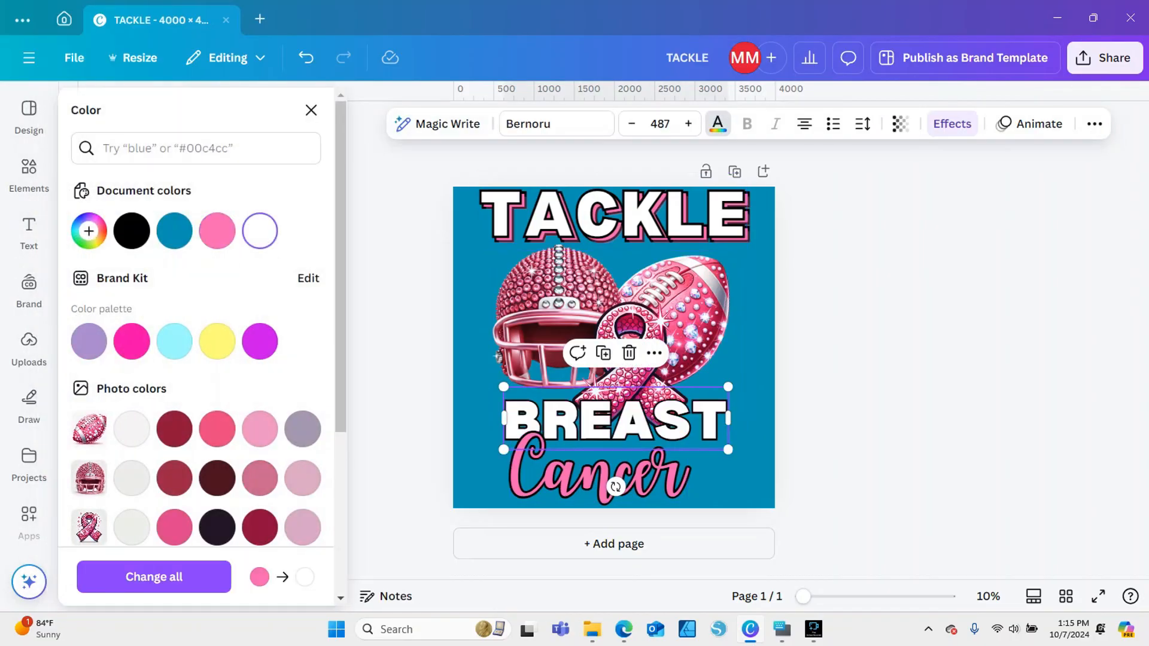
Set the BREAST text's outline colour to white and its thickness to 125
left_click(952, 124)
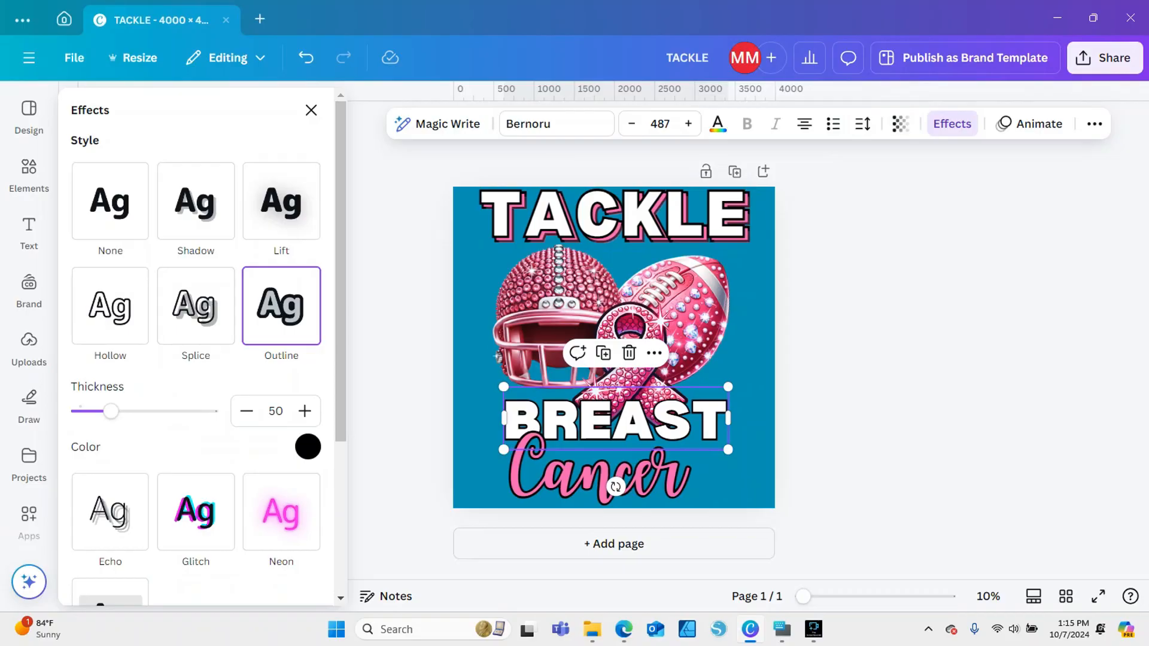
left_click(308, 447)
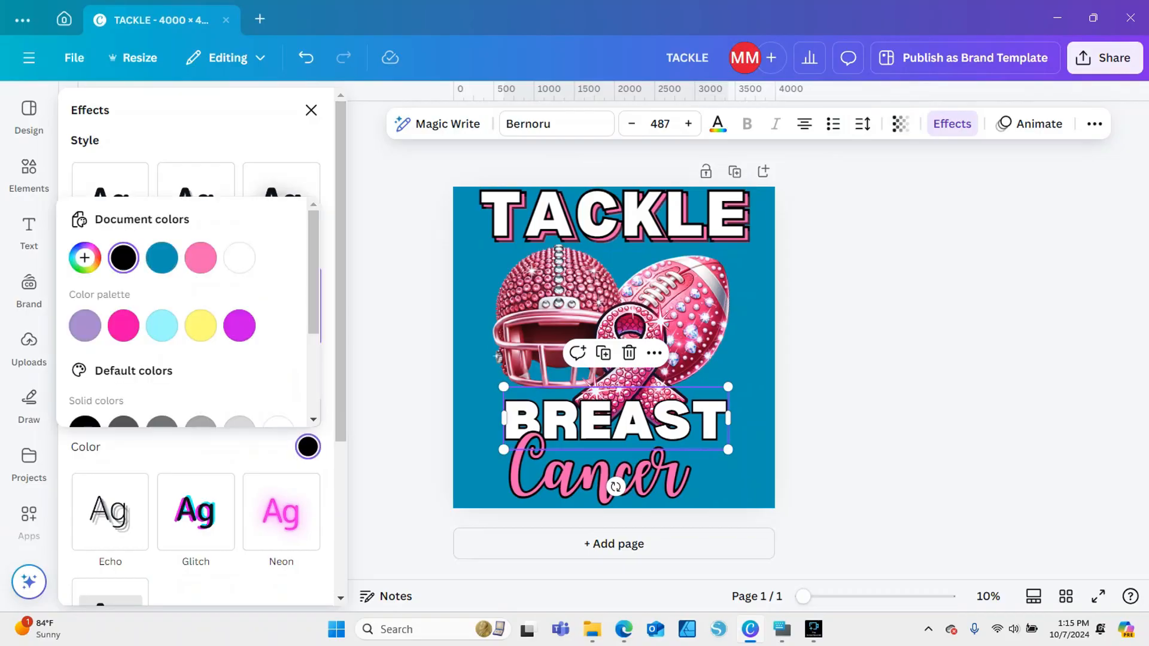
left_click(239, 258)
key("Escape")
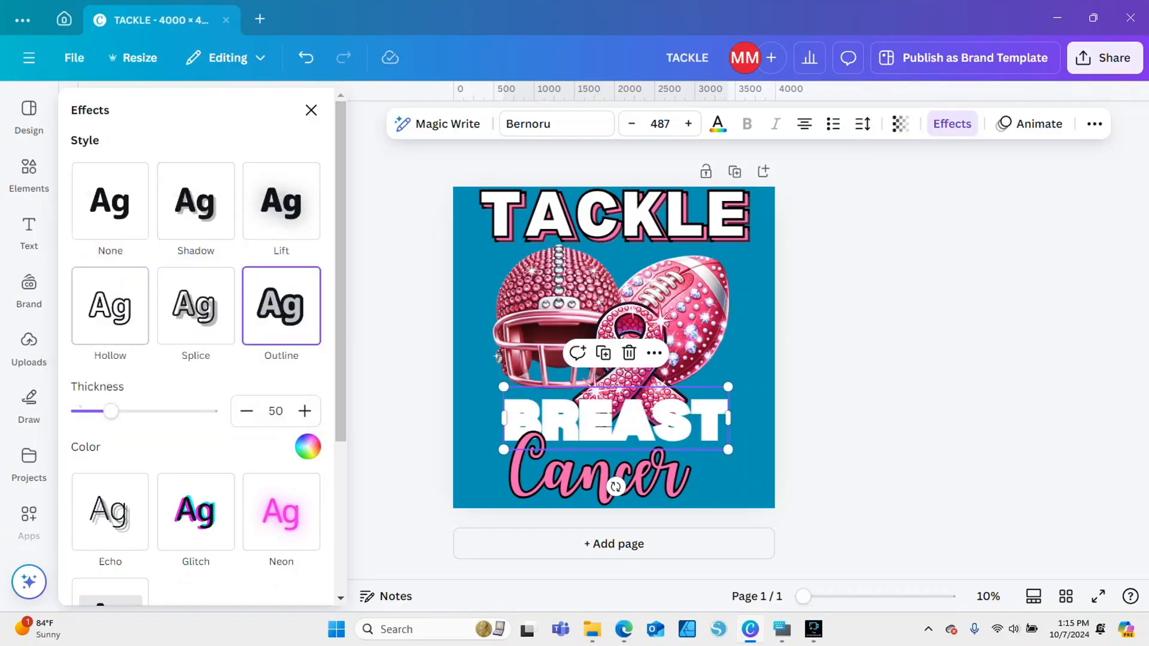
left_click_drag(111, 410, 160, 411)
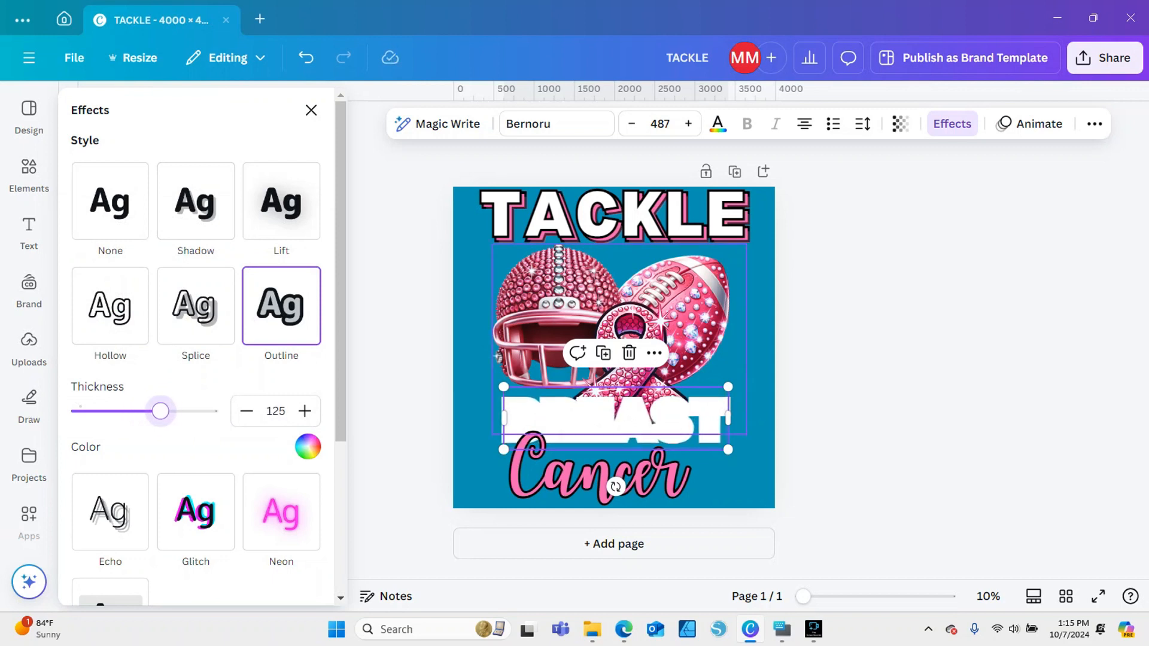
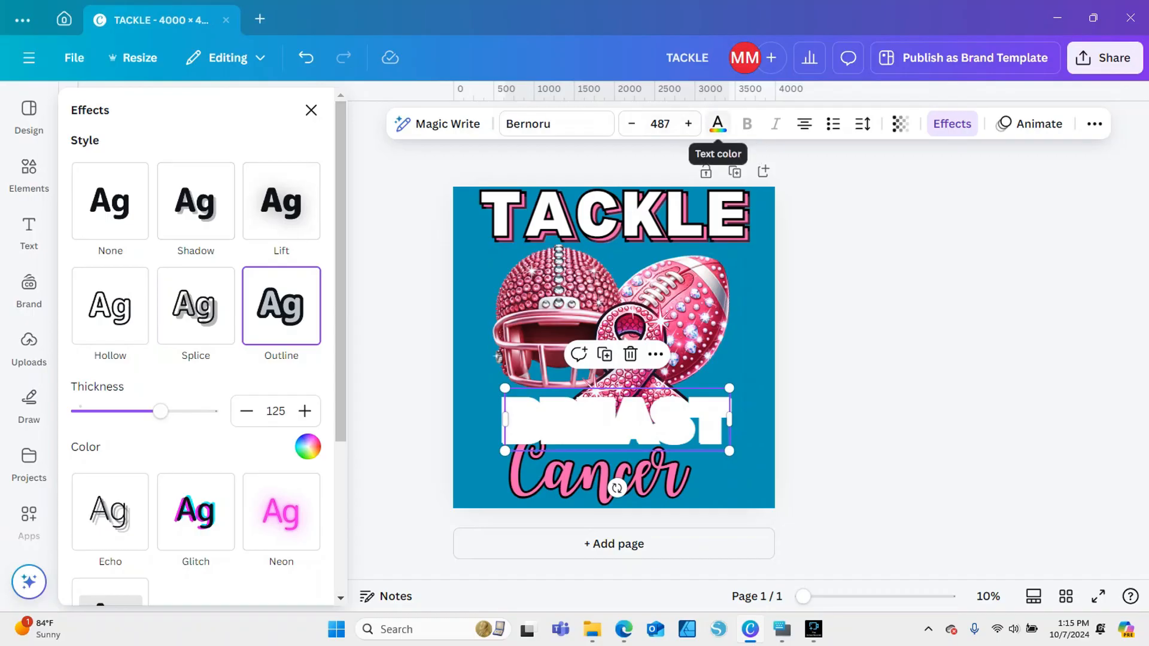
Colour the top BREAST copy with the document pink and change its effect from Outline to Echo
left_click(718, 123)
left_click(217, 231)
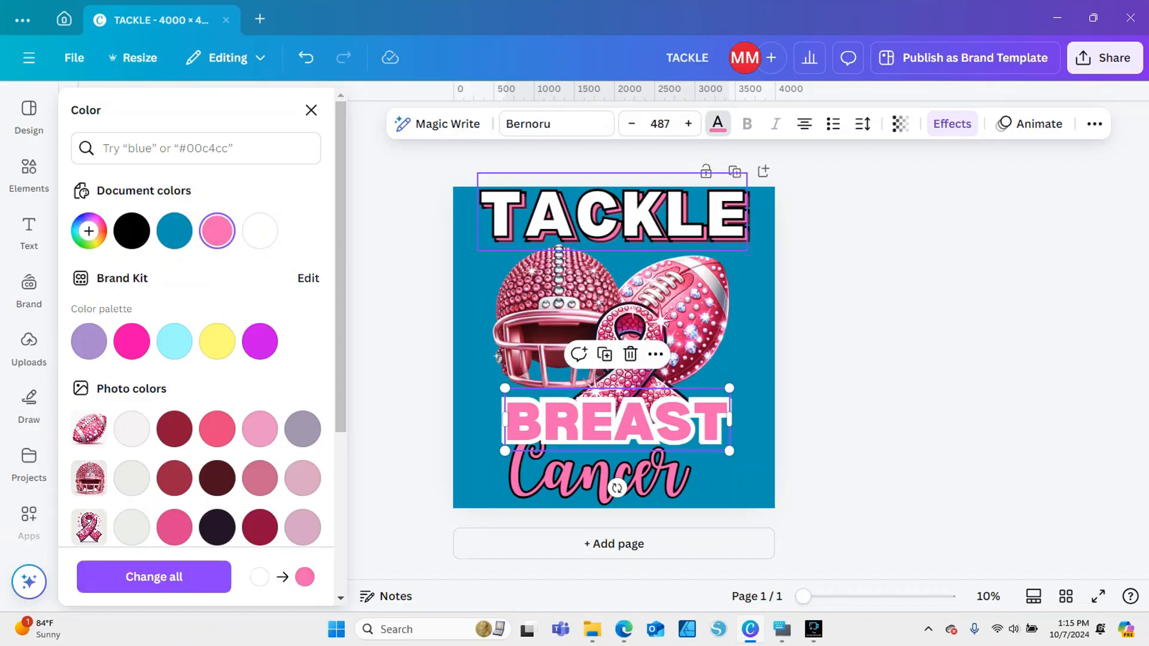
left_click(718, 124)
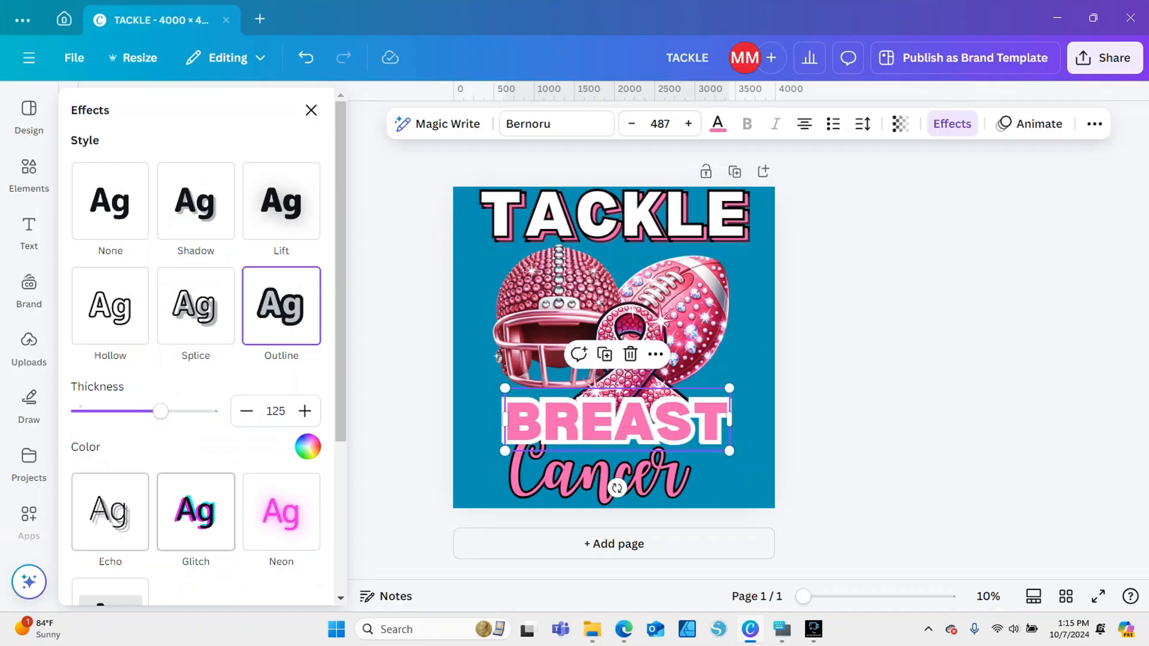
left_click(196, 512)
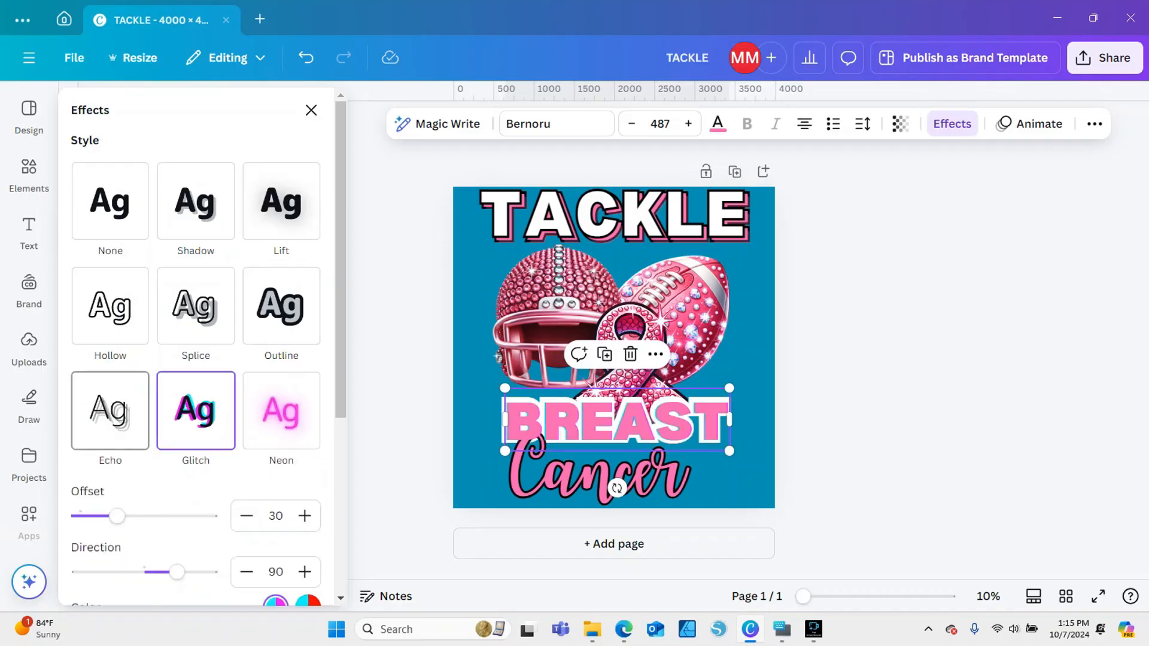
left_click(110, 411)
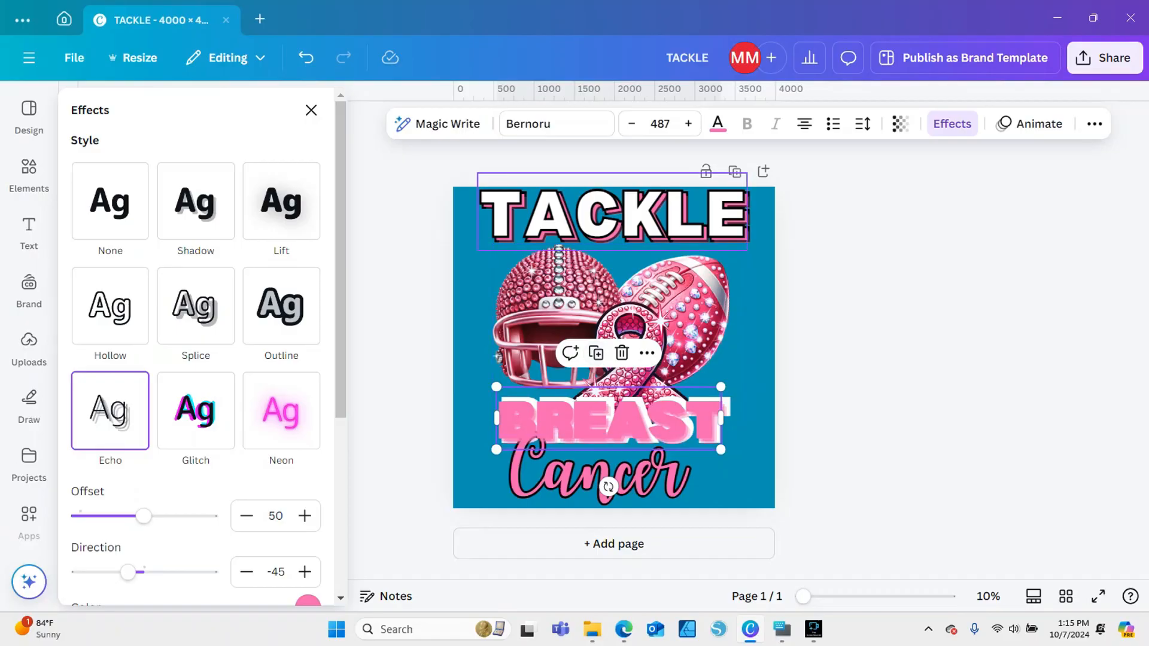
Give the topmost BREAST copy the Hollow effect in black and align it over the pink letters
left_click(110, 305)
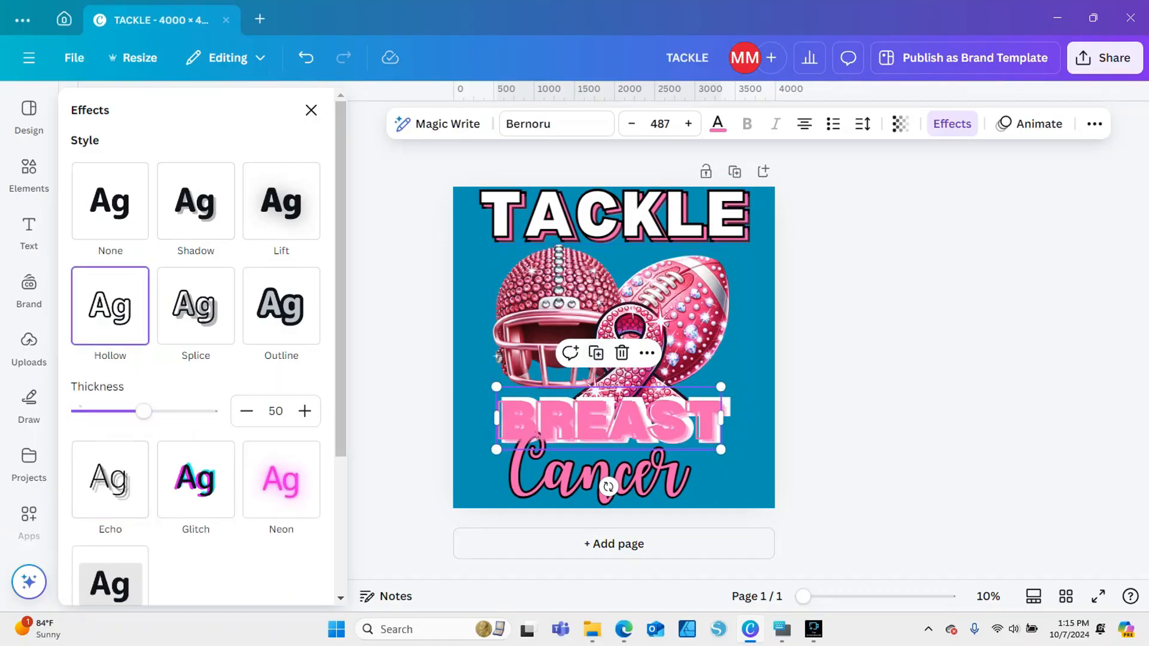
left_click(718, 124)
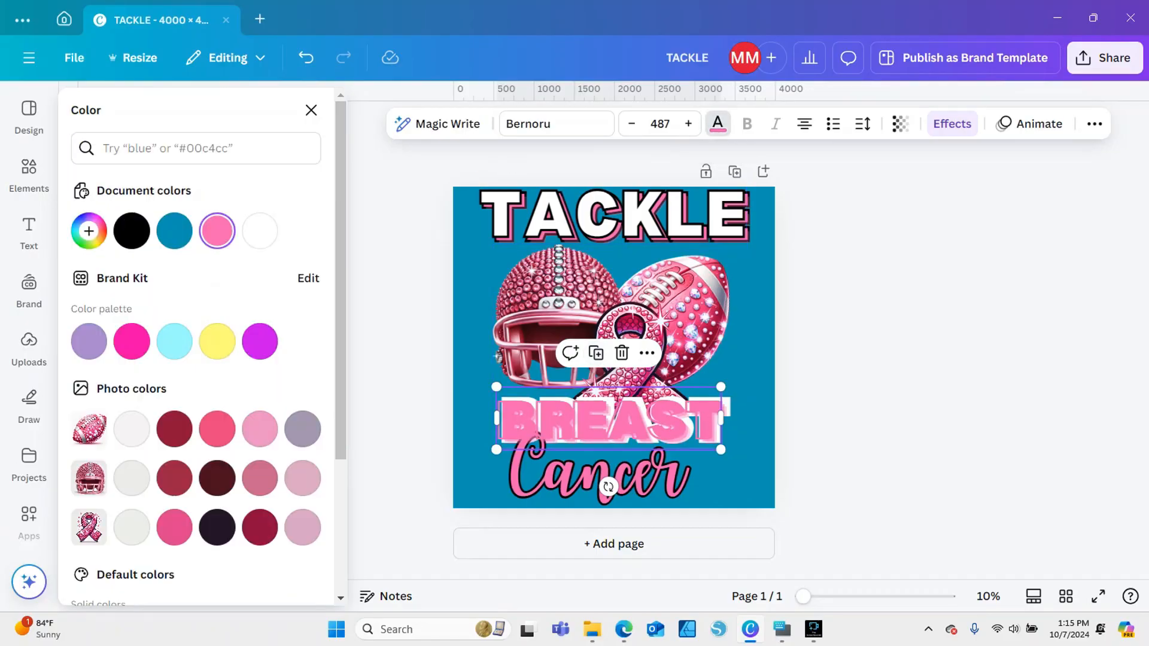
left_click(132, 231)
left_click_drag(609, 421, 614, 420)
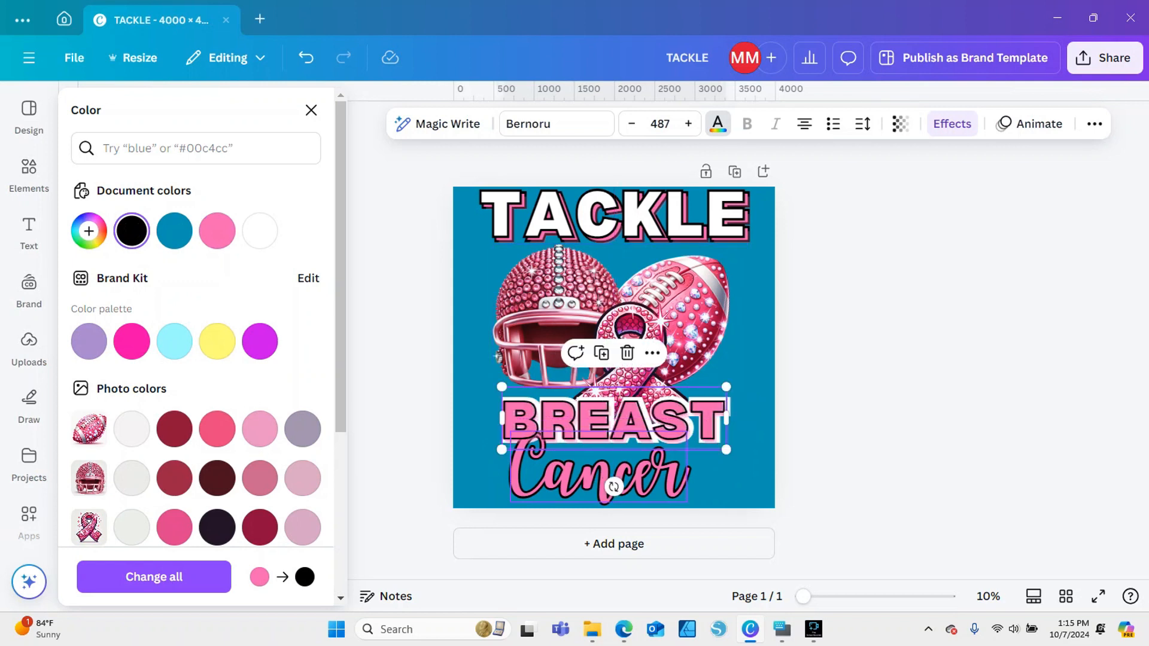
Move the Cancer text down and left, clear of BREAST, and realign the black hollow BREAST outline over the pink letters
left_click_drag(599, 471, 574, 489)
left_click(574, 490)
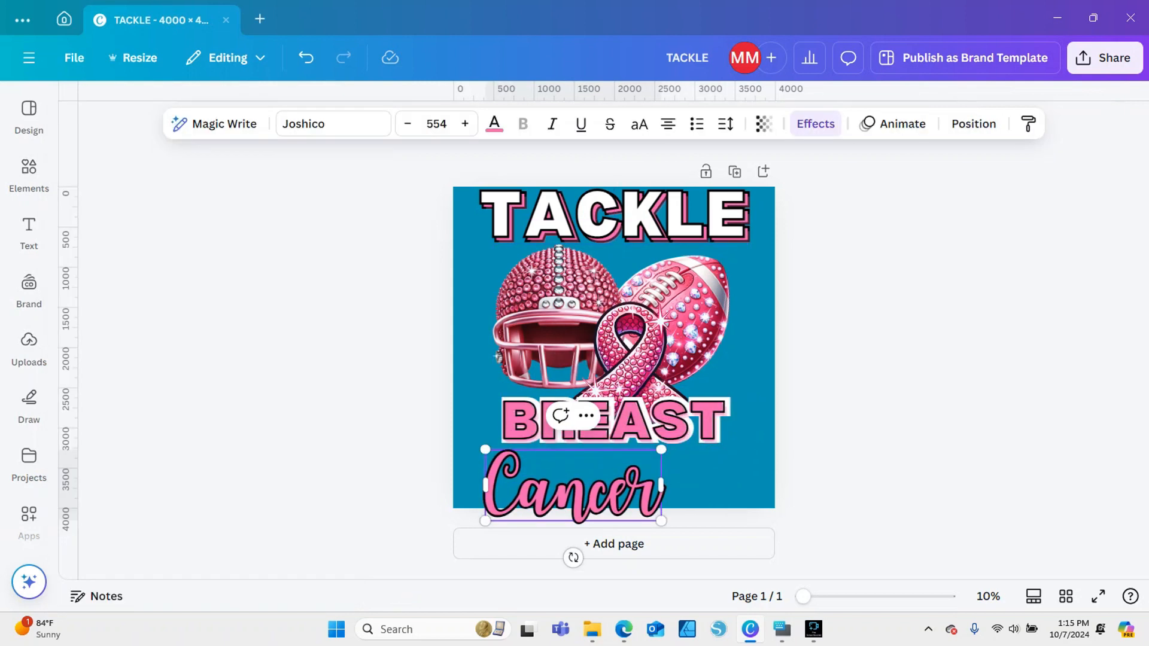
left_click_drag(804, 597, 833, 597)
left_click(641, 500)
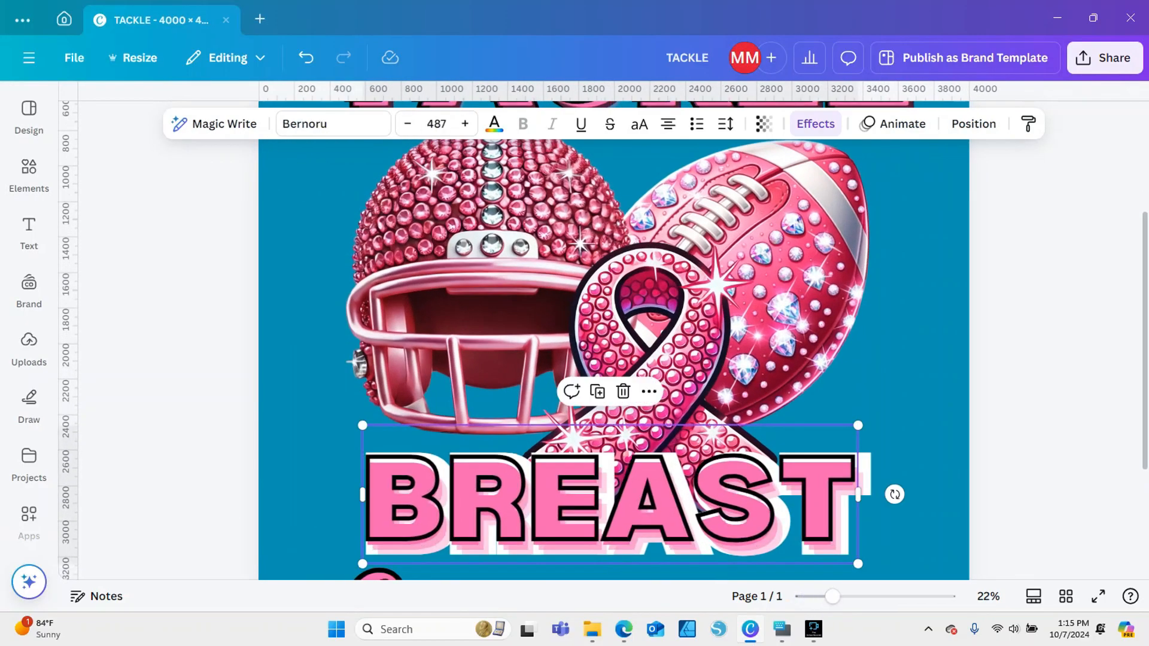
left_click_drag(641, 500, 645, 505)
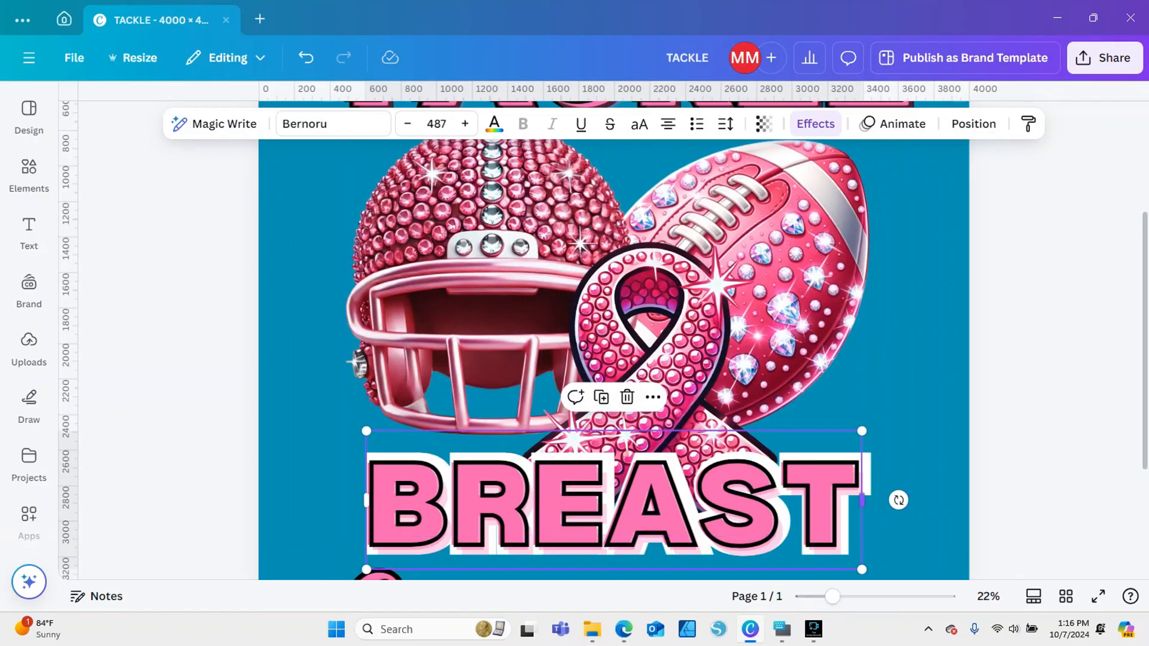
key("ctrl+d")
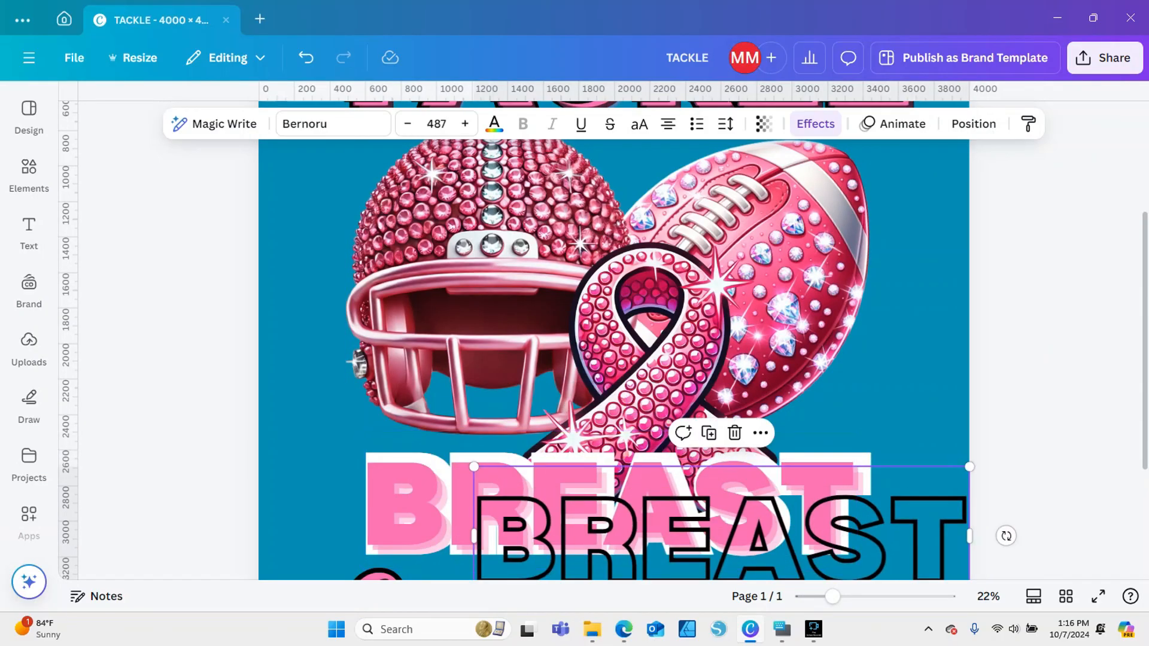
left_click(862, 508)
right_click(863, 473)
left_click(1018, 419)
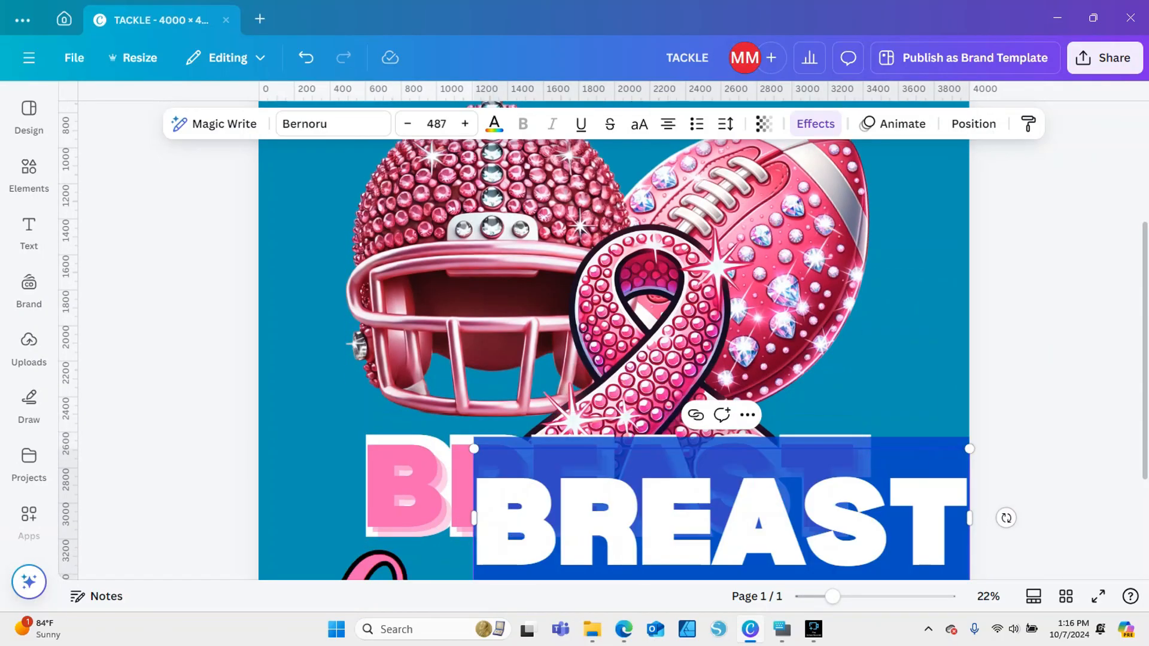
left_click(1018, 419)
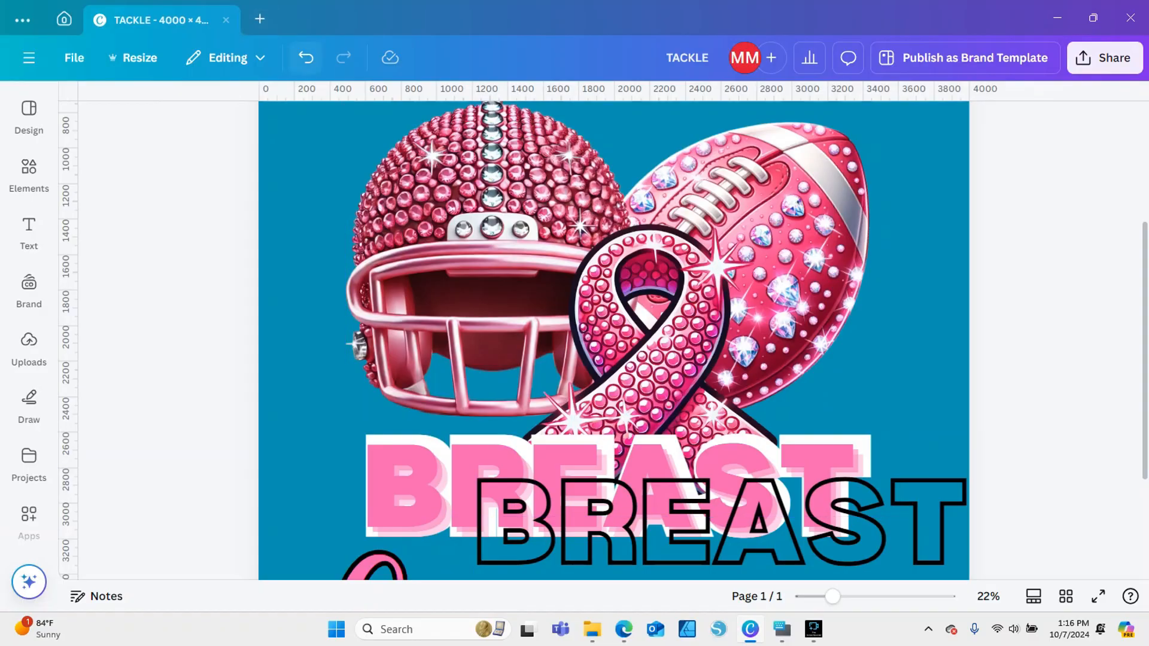
left_click(305, 58)
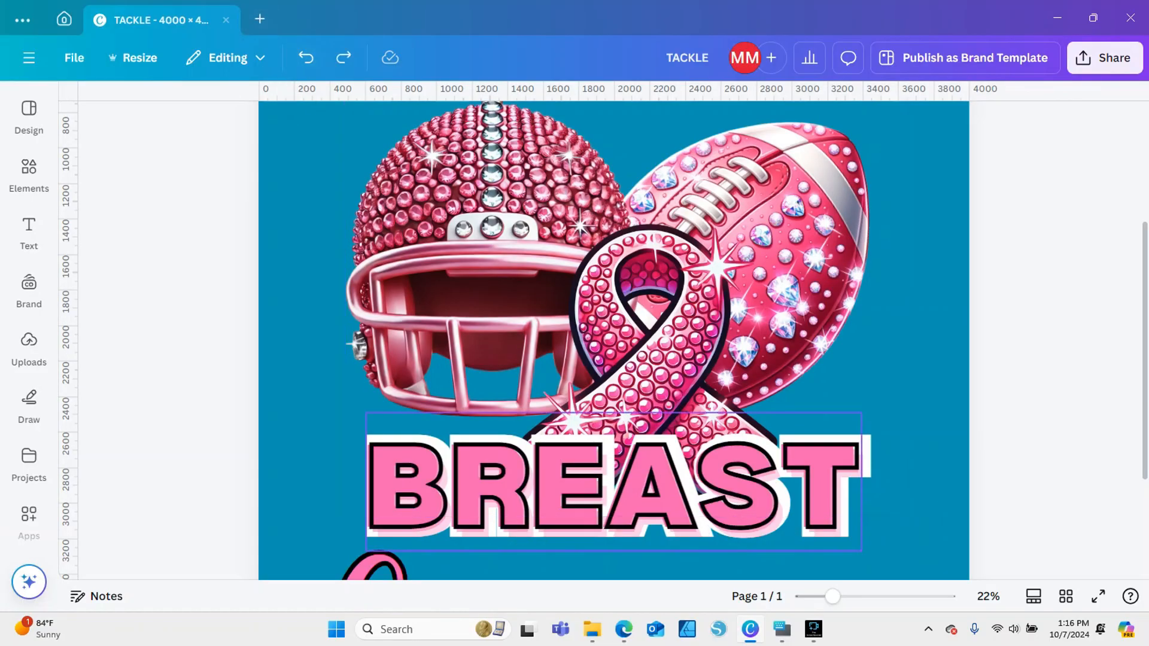
Select the white BREAST backing text from the layer list and reduce its outline thickness to 46
right_click(830, 506)
mouse_move(883, 332)
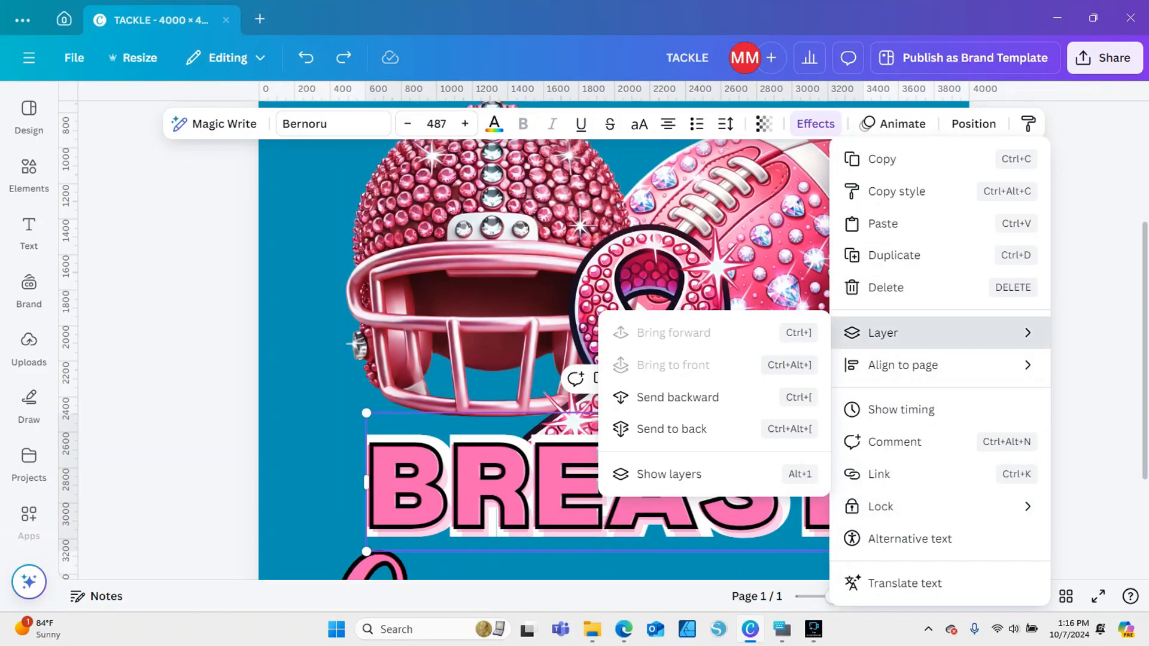
left_click(669, 474)
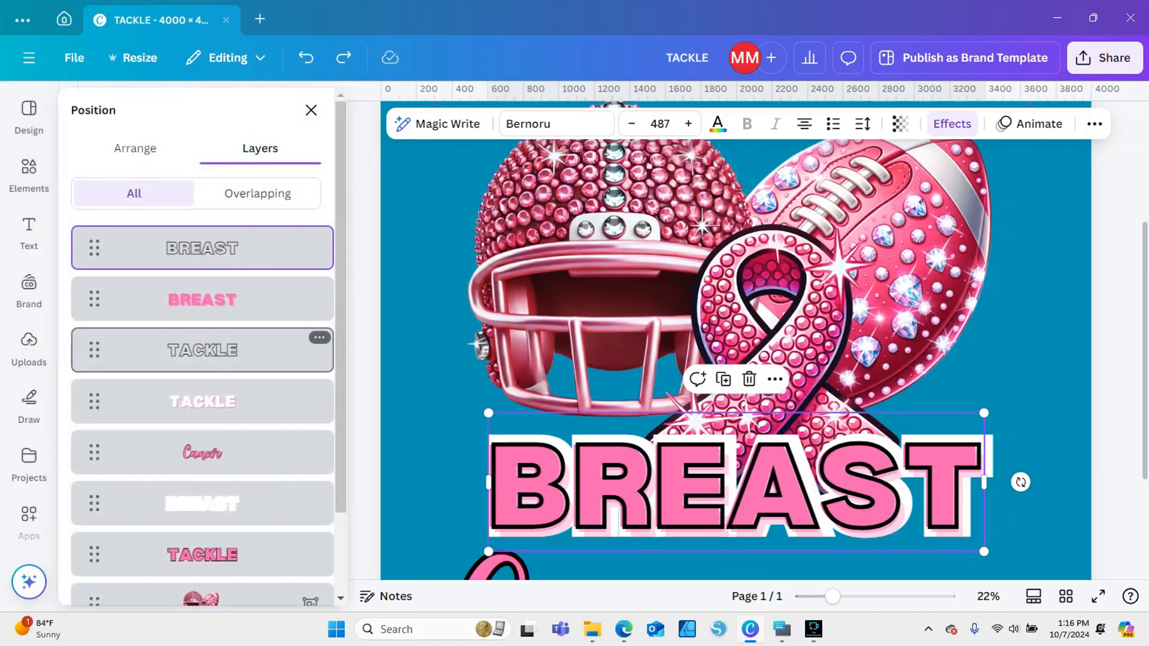
left_click(239, 504)
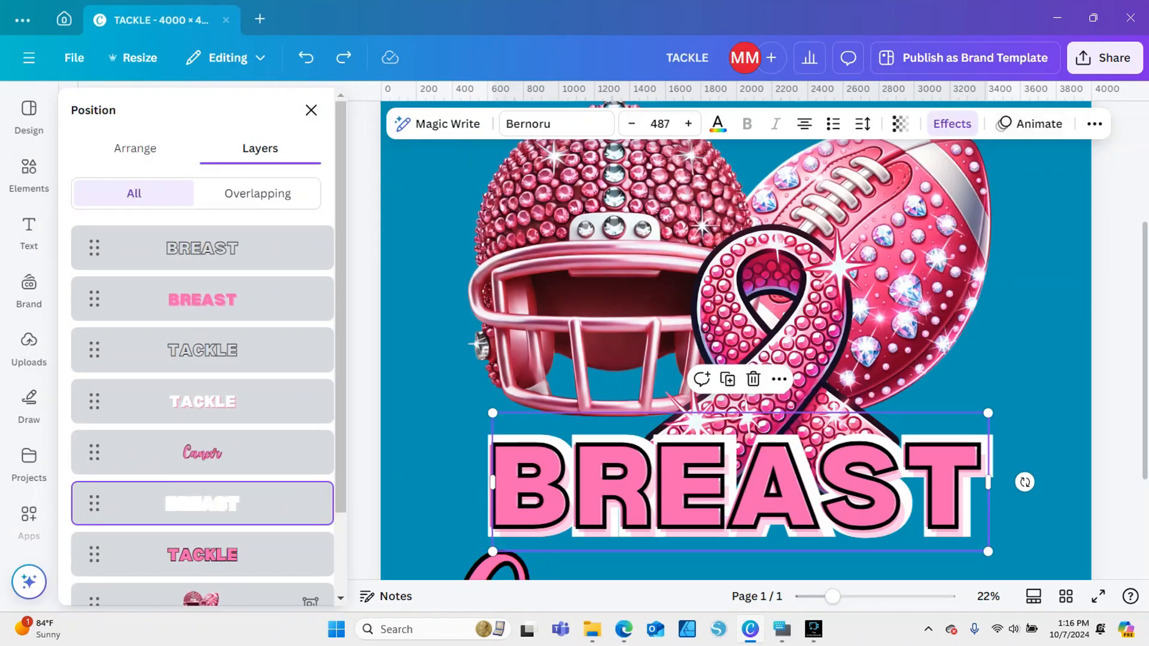
left_click(952, 123)
left_click_drag(160, 411, 108, 411)
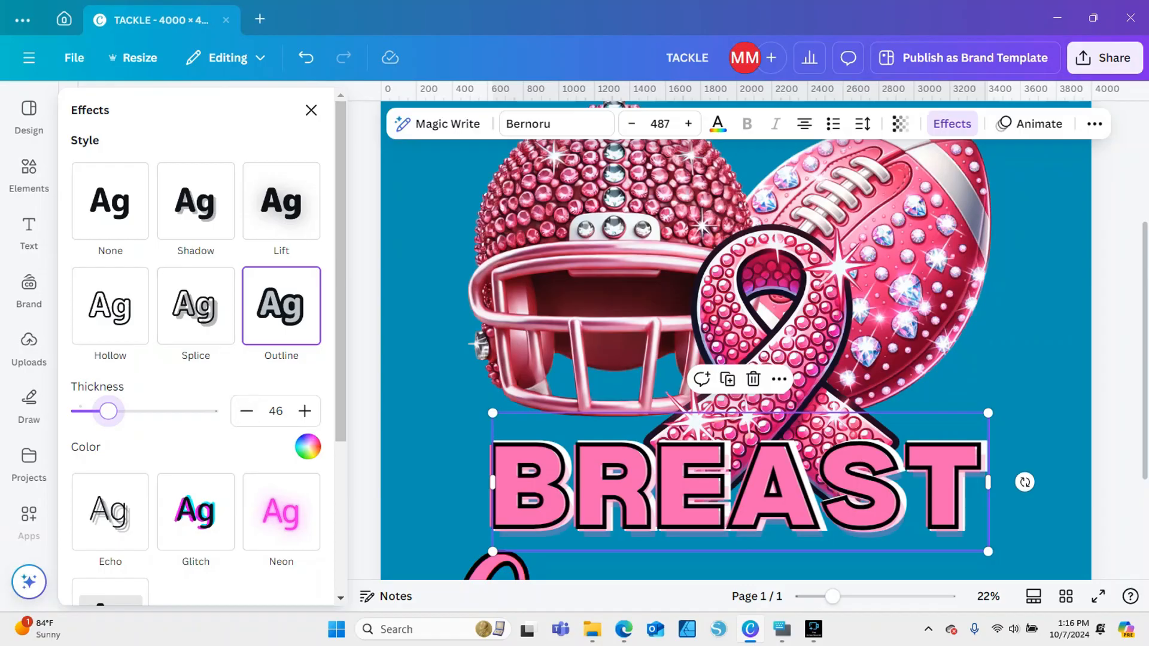
left_click(426, 392)
Move the black hollow BREAST outline aside and shift the pink echo BREAST slightly up and right over its white backing
left_click_drag(479, 480, 523, 579)
left_click(518, 534)
left_click(506, 417)
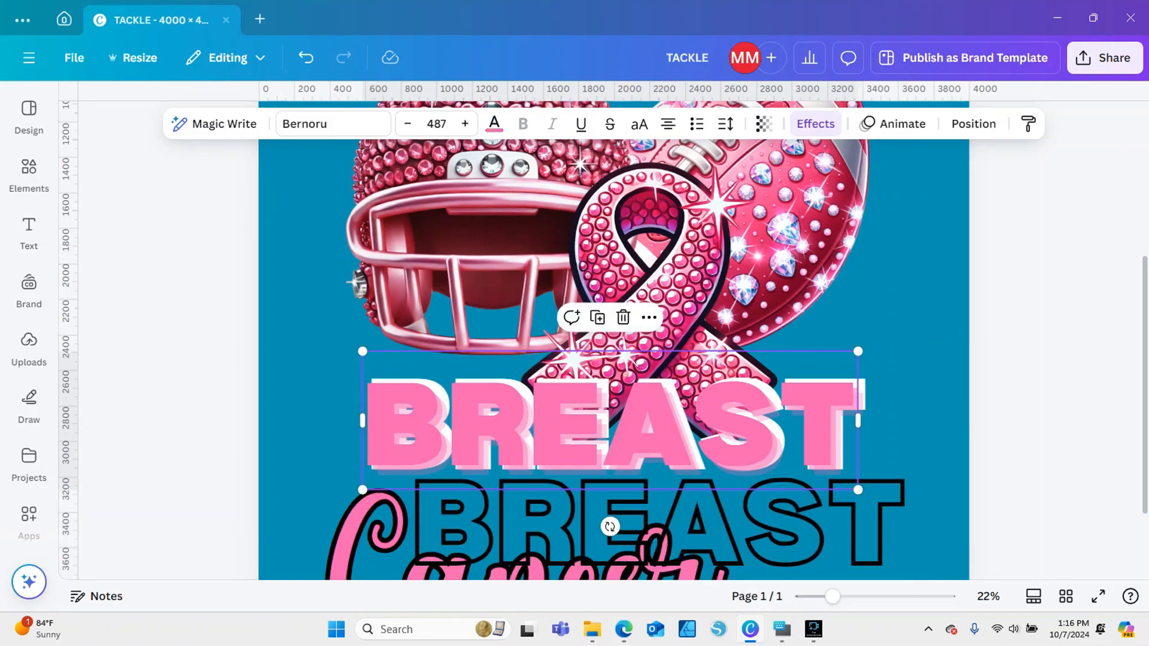
left_click_drag(506, 418, 509, 412)
Set the pink BREAST text's Echo offset to 22 and nudge the text over its white backing
left_click(815, 124)
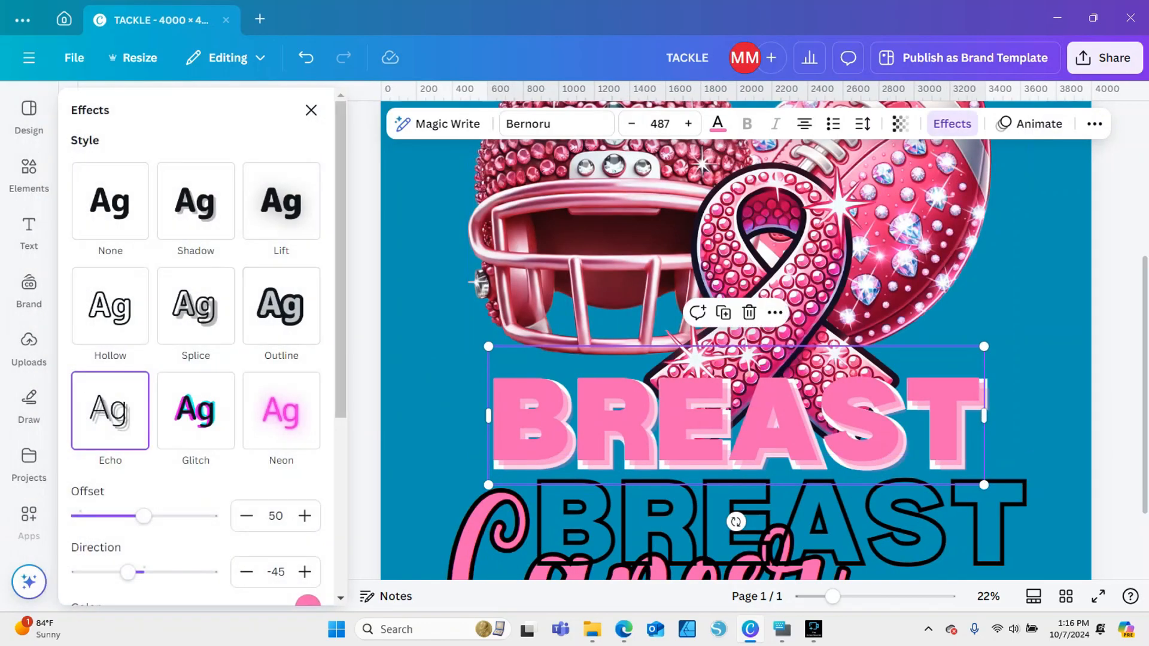
left_click_drag(143, 516, 107, 516)
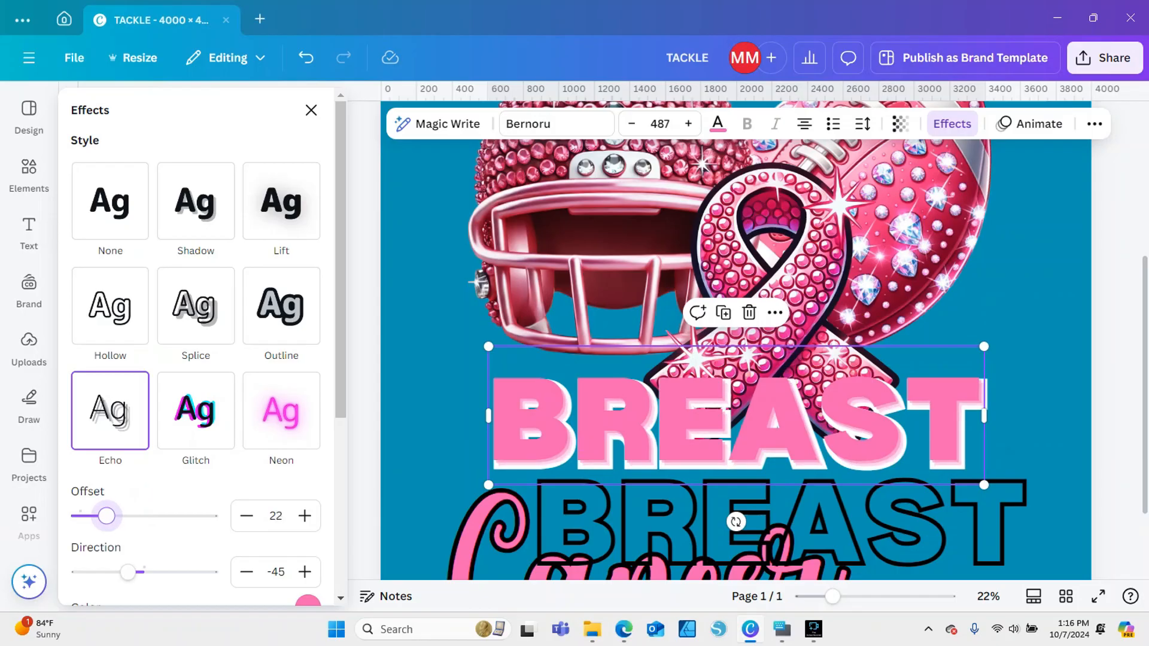
left_click_drag(736, 419, 733, 420)
Move the black hollow BREAST outline back into place exactly over the pink letters
left_click(783, 524)
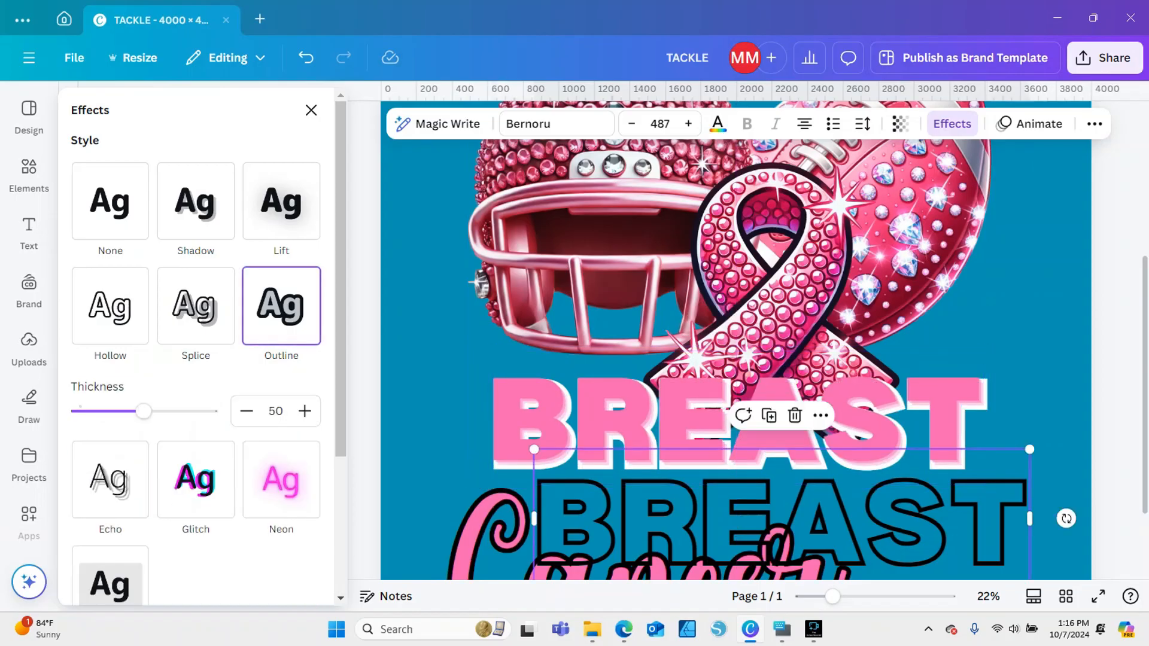
left_click_drag(783, 524, 737, 427)
left_click(422, 448)
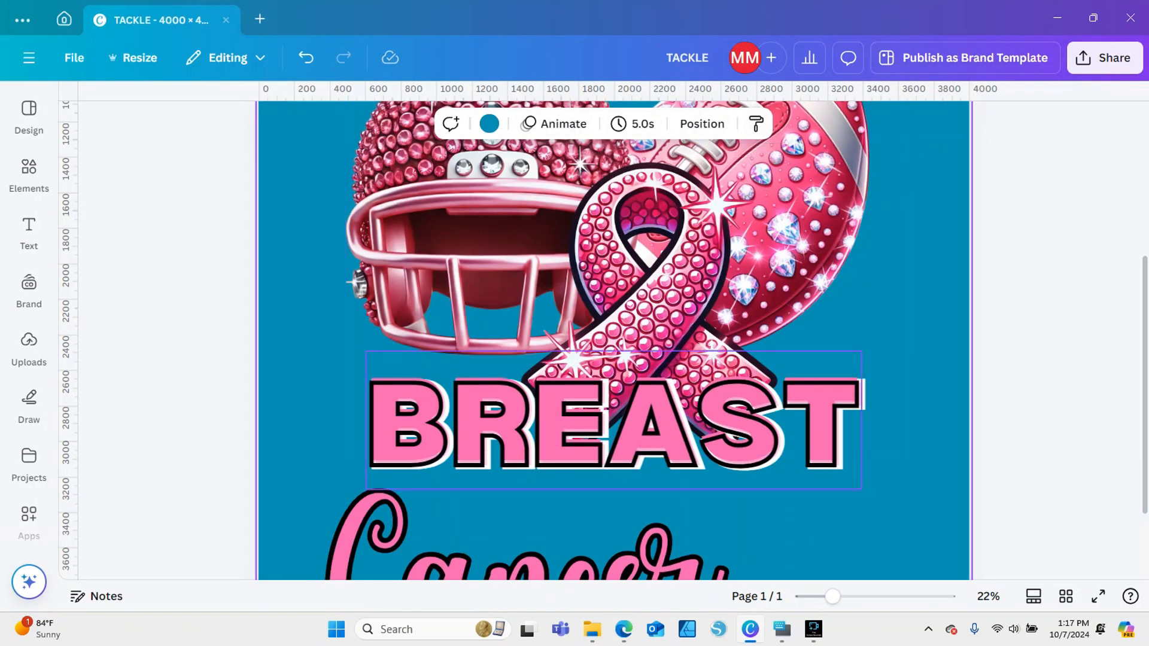
Place the Cancer text centred directly beneath BREAST and change its text colour to white
left_click_drag(833, 597, 810, 597)
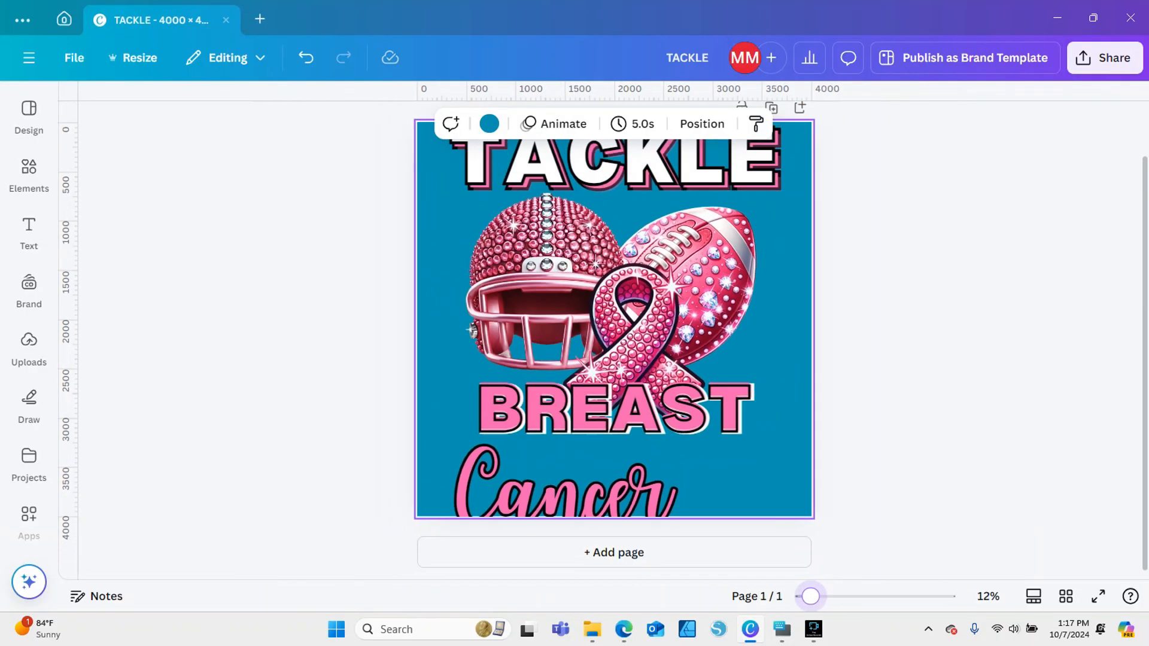
left_click_drag(598, 494, 647, 476)
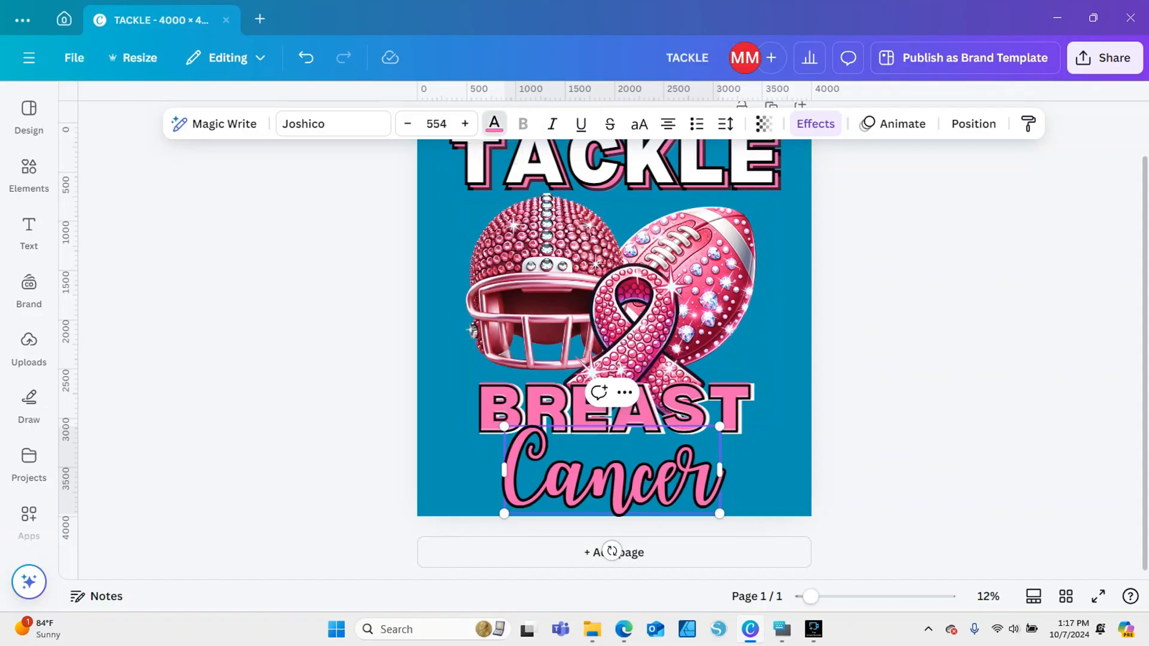
left_click(494, 123)
left_click(260, 231)
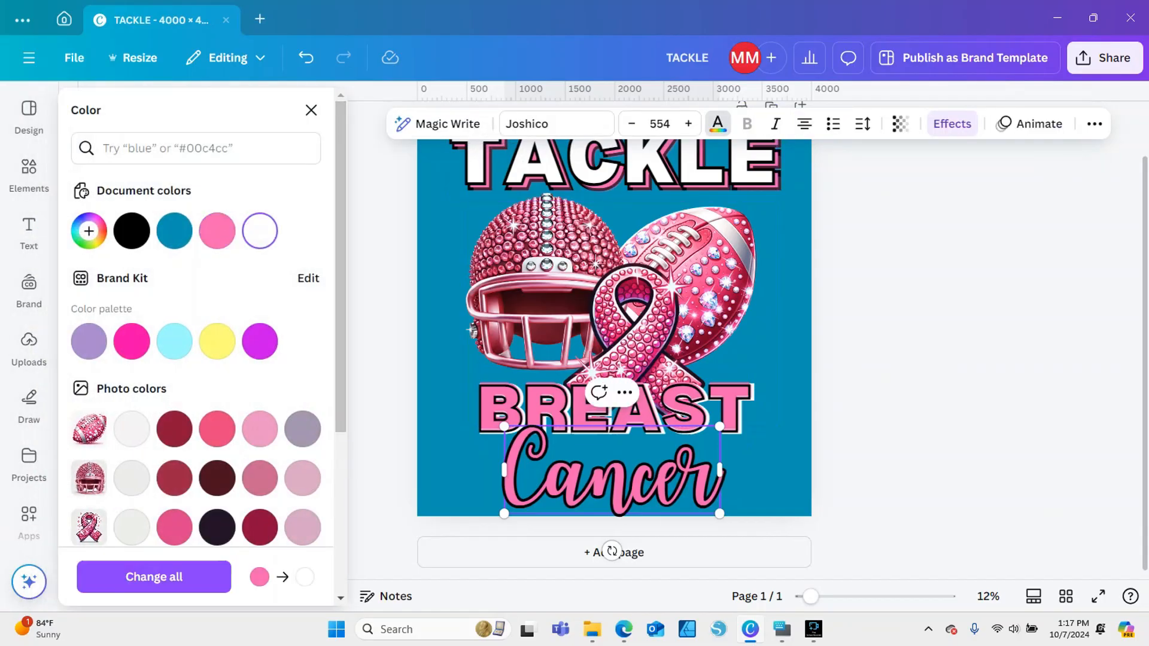
left_click(455, 458)
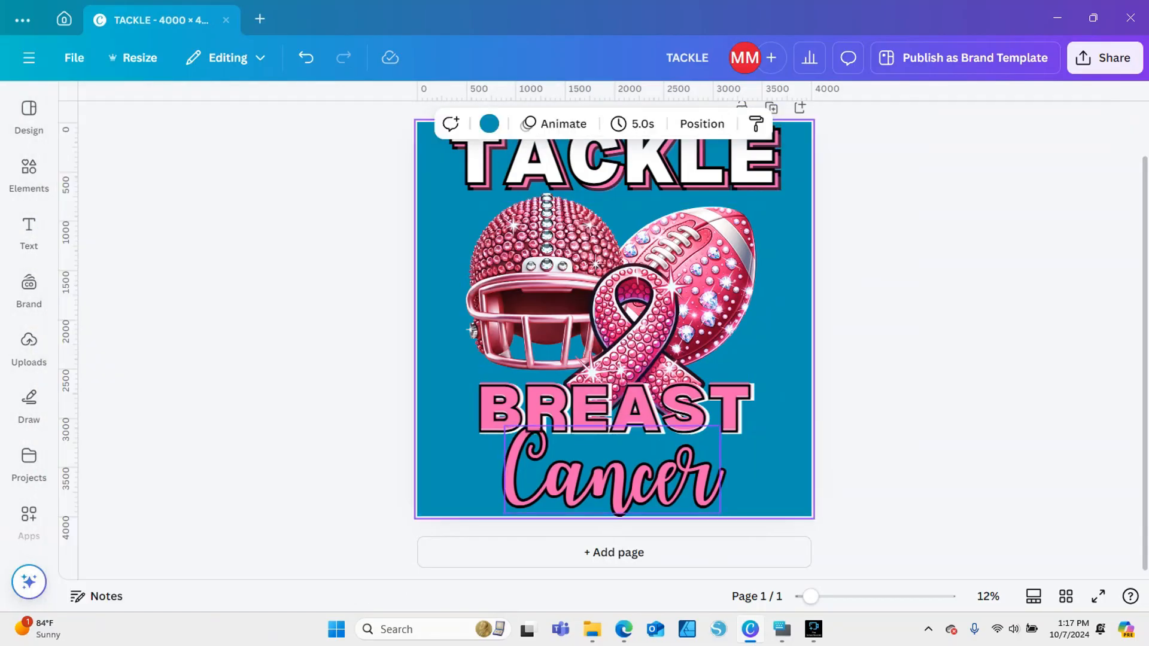
left_click(574, 476)
left_click(495, 123)
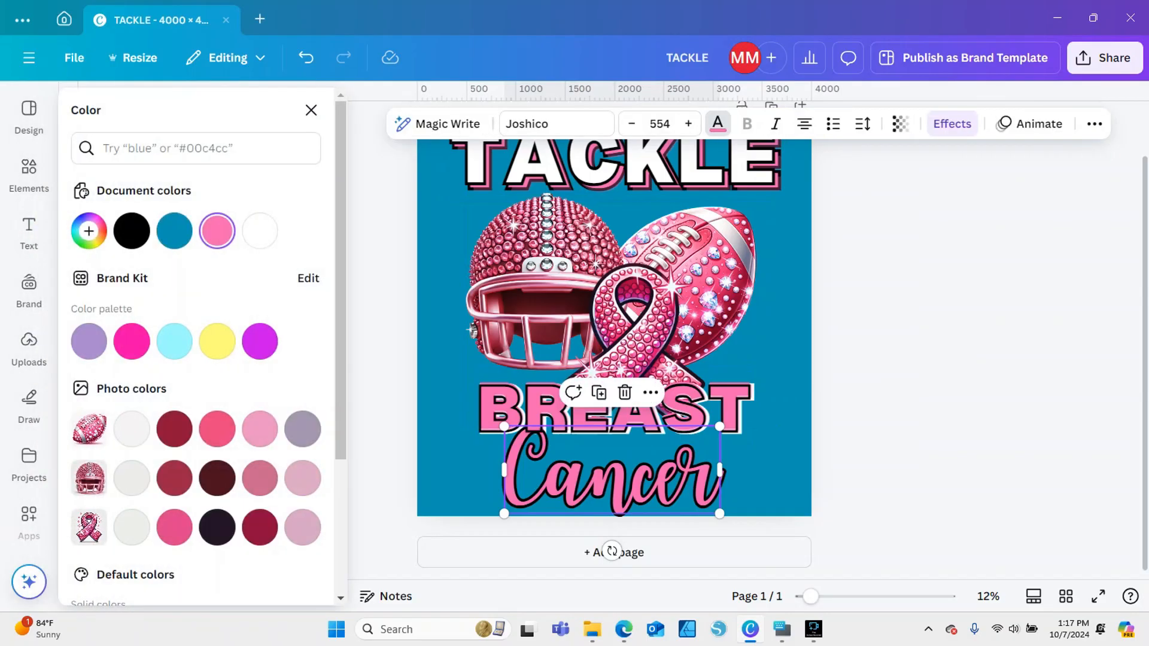
left_click(260, 231)
left_click(311, 110)
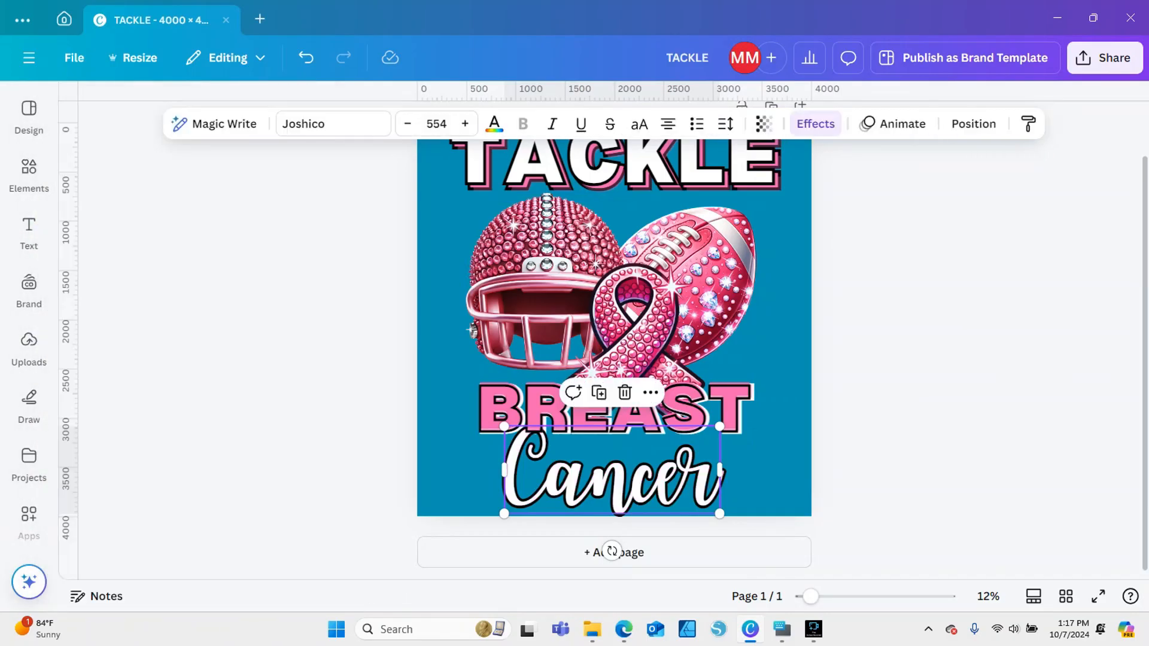
Move the Cancer text slightly up and left to overlap BREAST and set its outline colour to the document pink
mouse_move(636, 479)
left_mouse_down()
mouse_move(608, 484)
mouse_move(628, 467)
left_mouse_up()
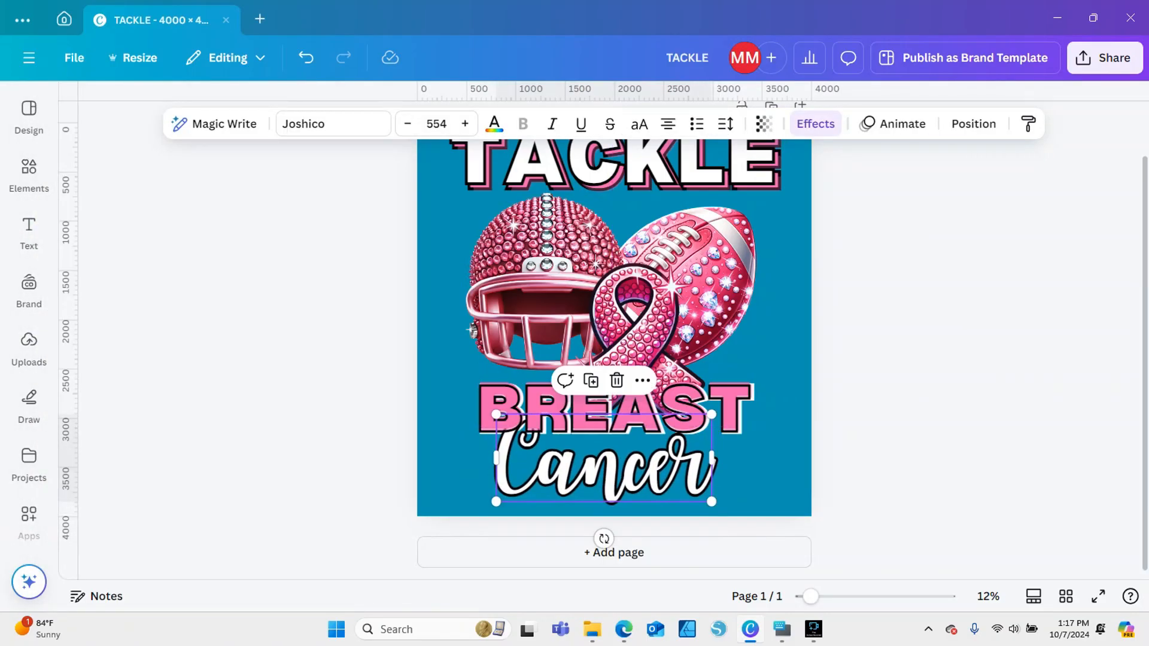
left_click(628, 467)
right_click(617, 486)
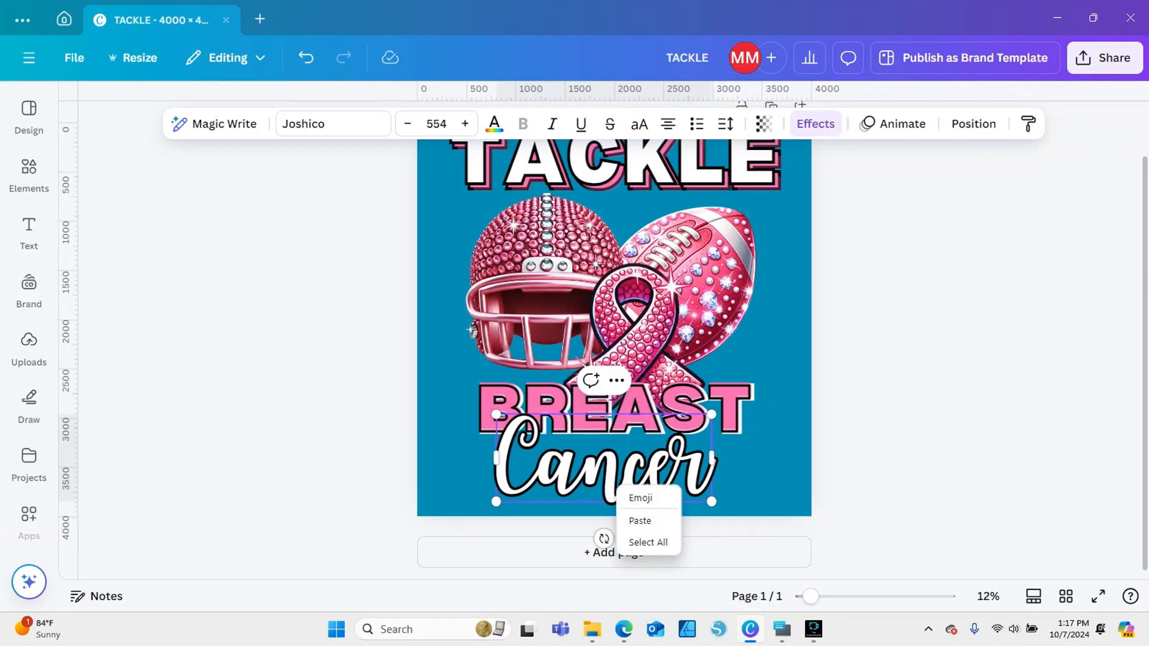
left_click(815, 123)
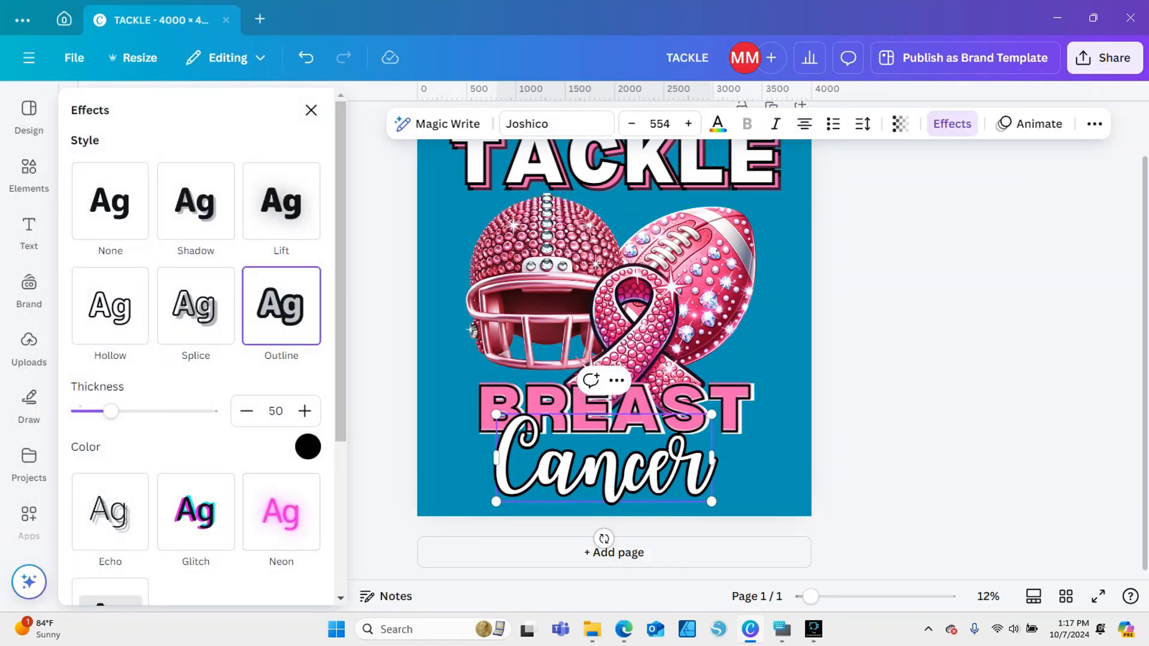
left_click(308, 447)
left_click(200, 258)
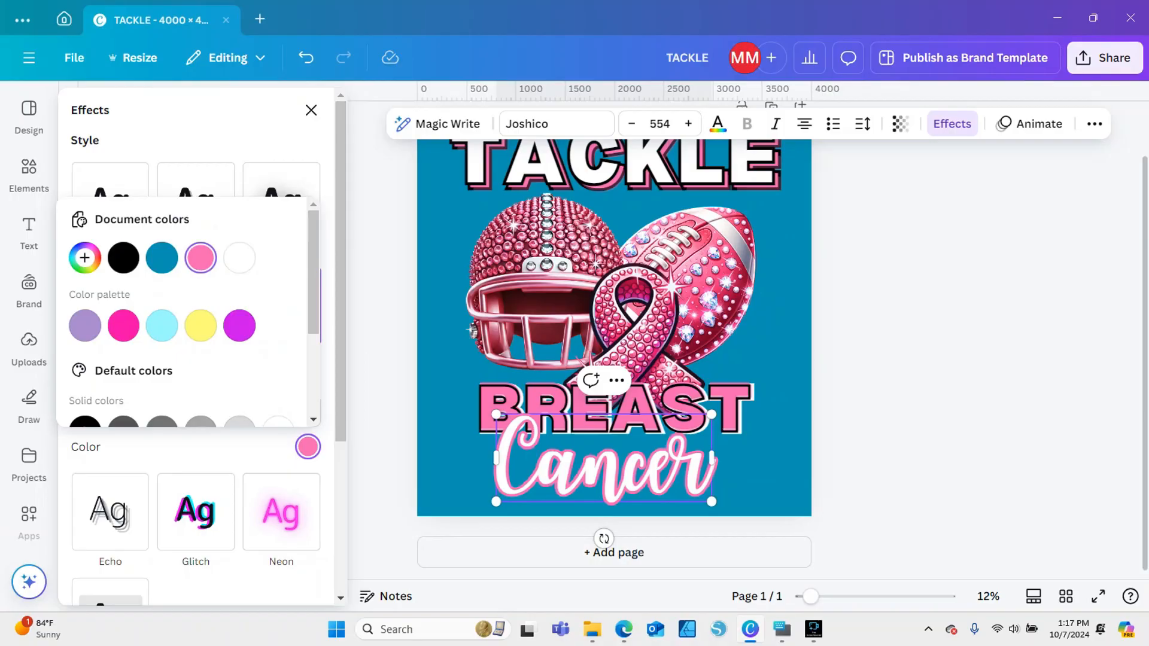
left_click(910, 335)
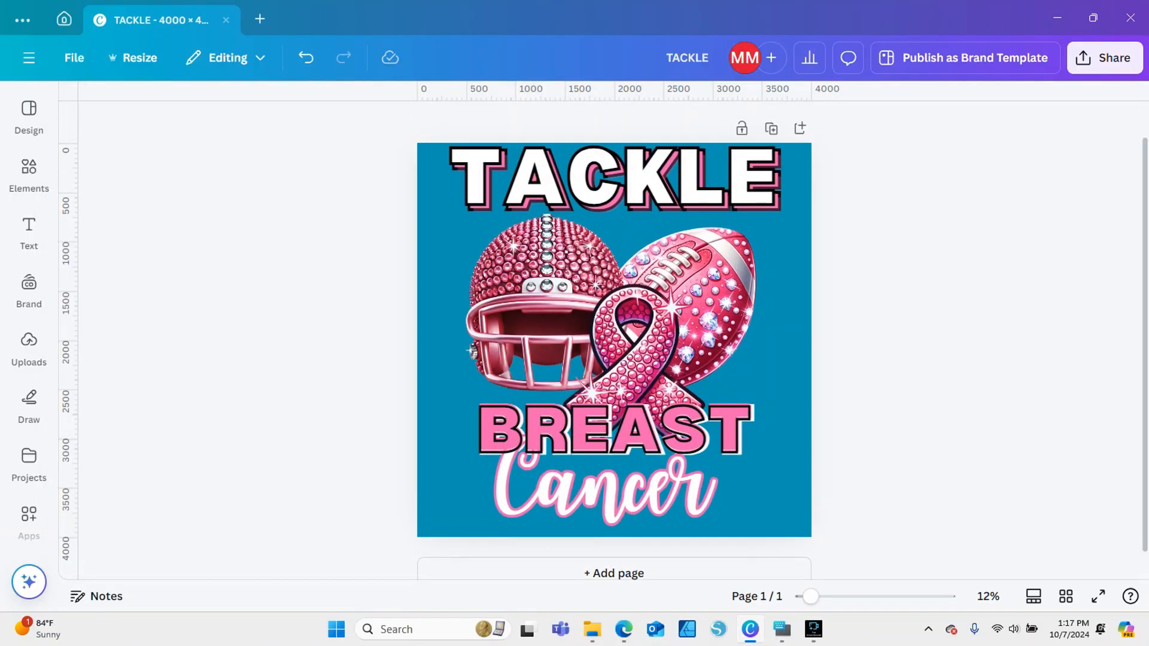
Bring the Cancer text to the front and move it slightly up so it overlaps the BREAST letters
right_click(663, 504)
mouse_move(778, 333)
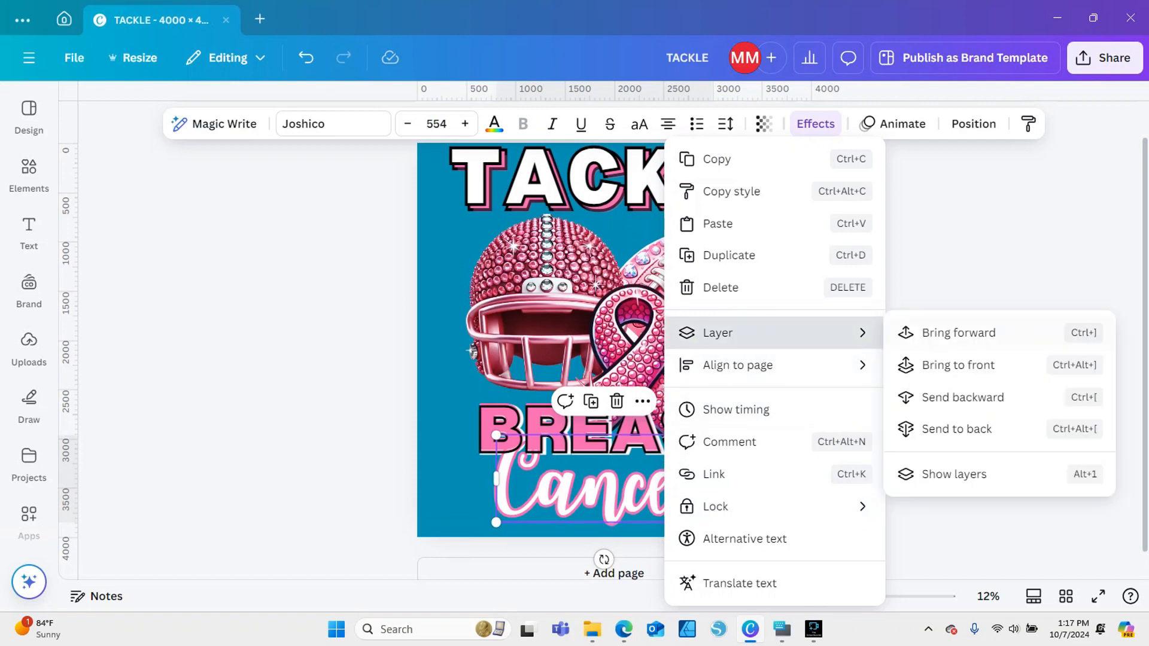
left_click(946, 366)
left_click_drag(611, 486, 612, 478)
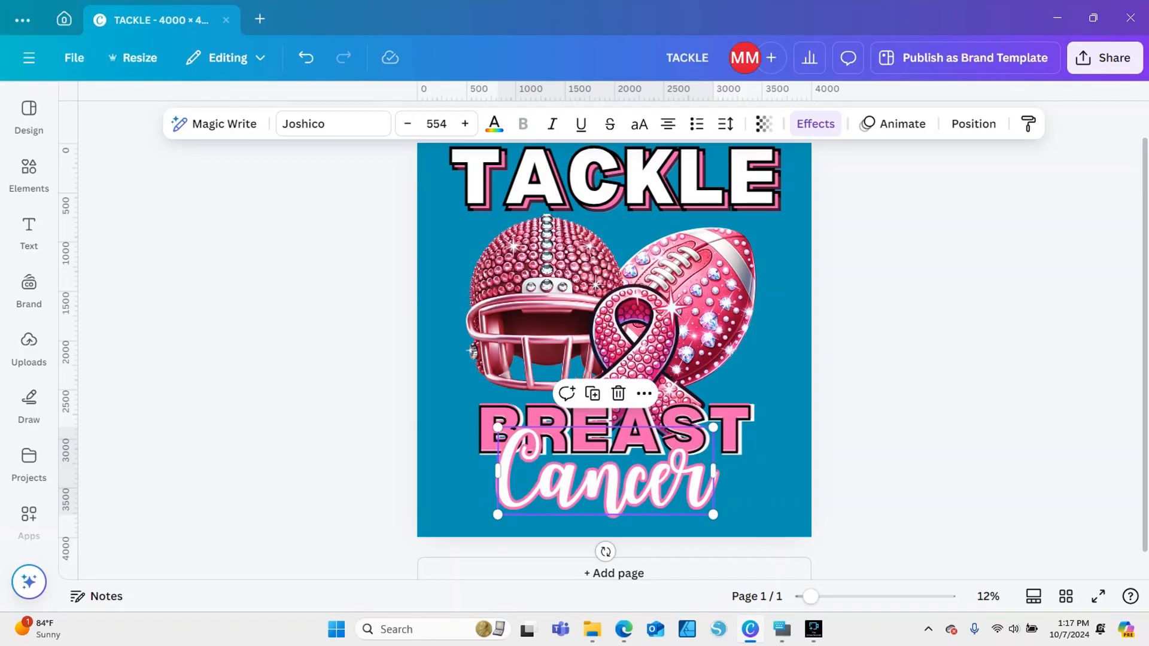
Try the Beautiful, Candlescript Demo Version and Champignon Alt fonts on the Cancer text
left_click(334, 123)
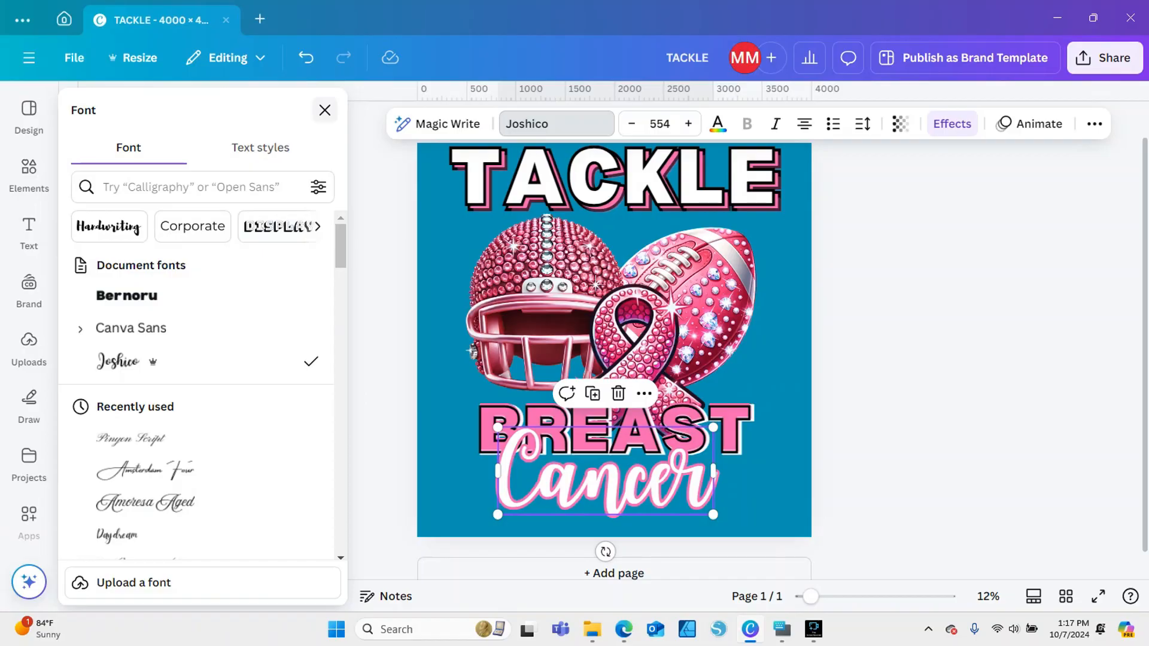
scroll(197, 328, "down", 10)
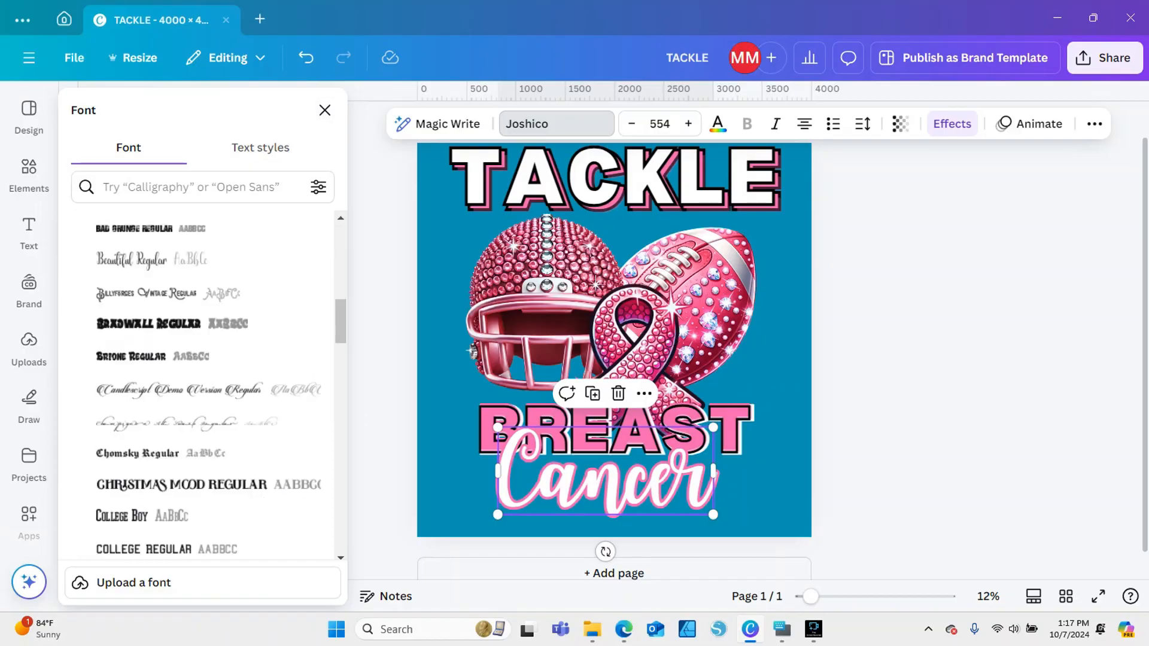
left_click(198, 259)
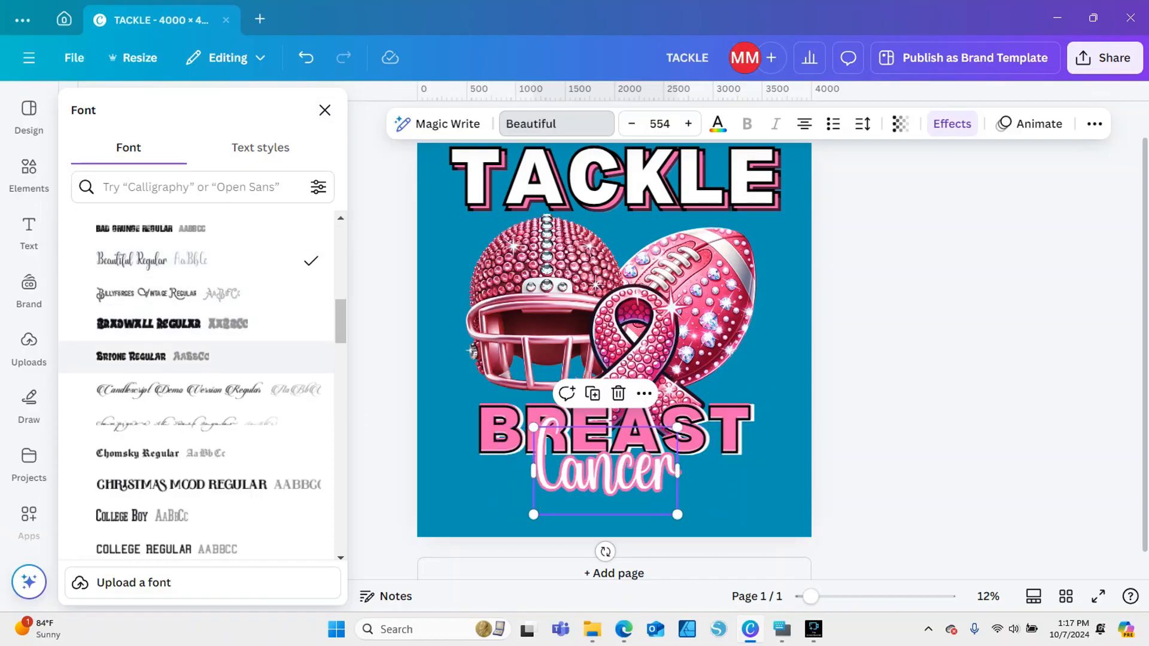
left_click(197, 389)
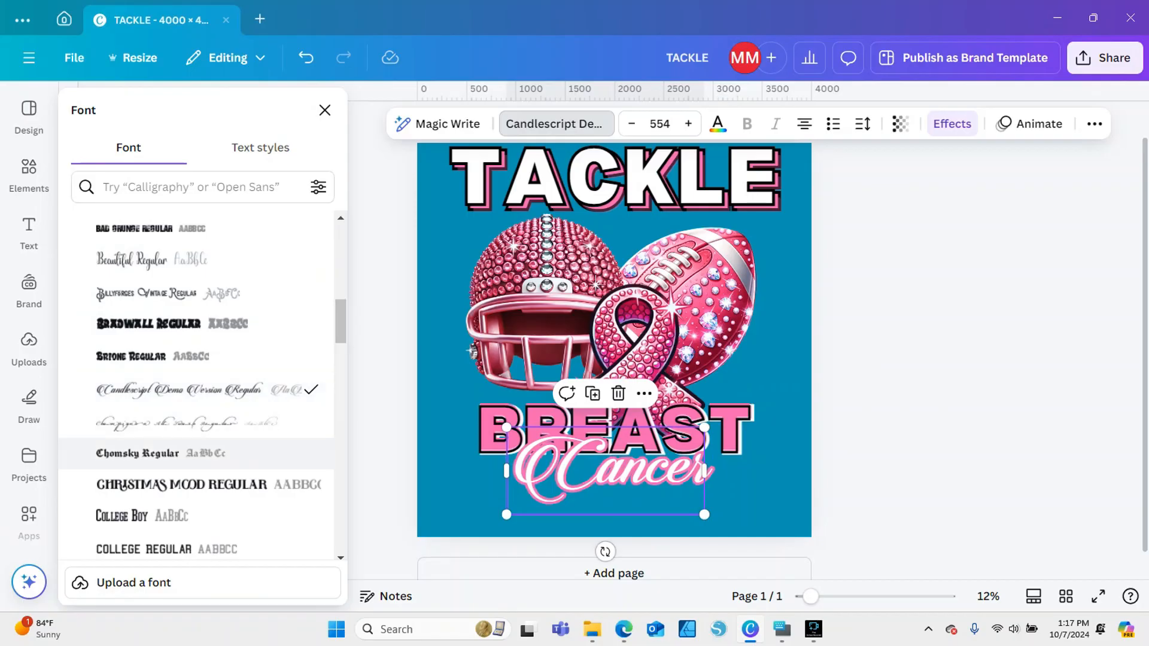
left_click(197, 422)
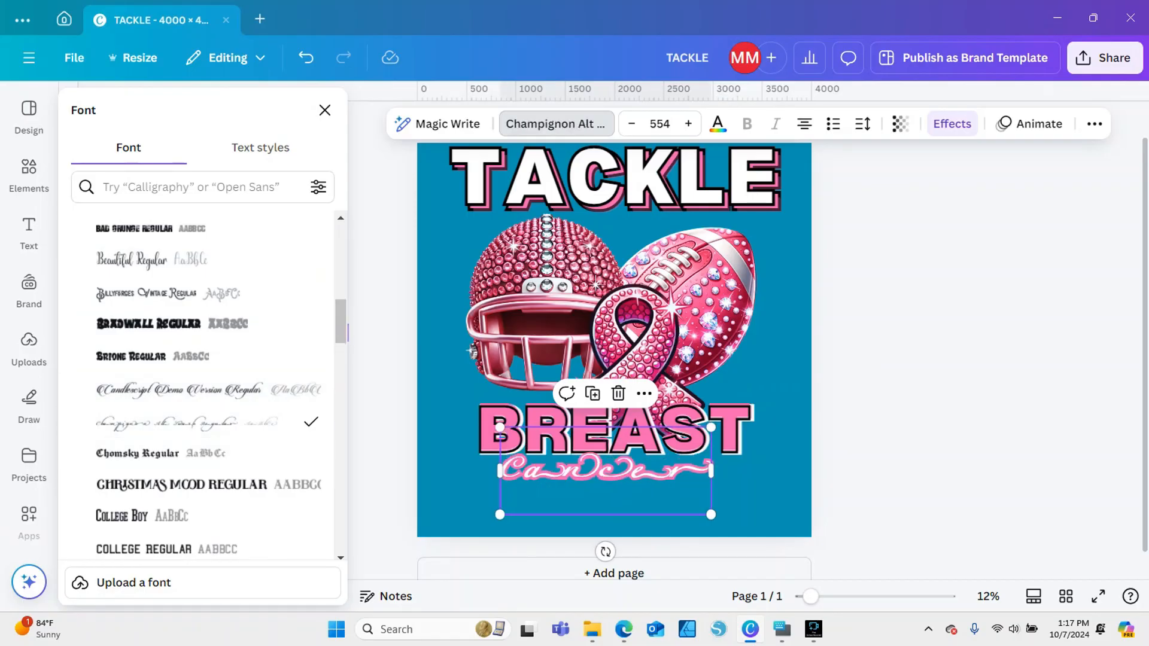
left_click(349, 333)
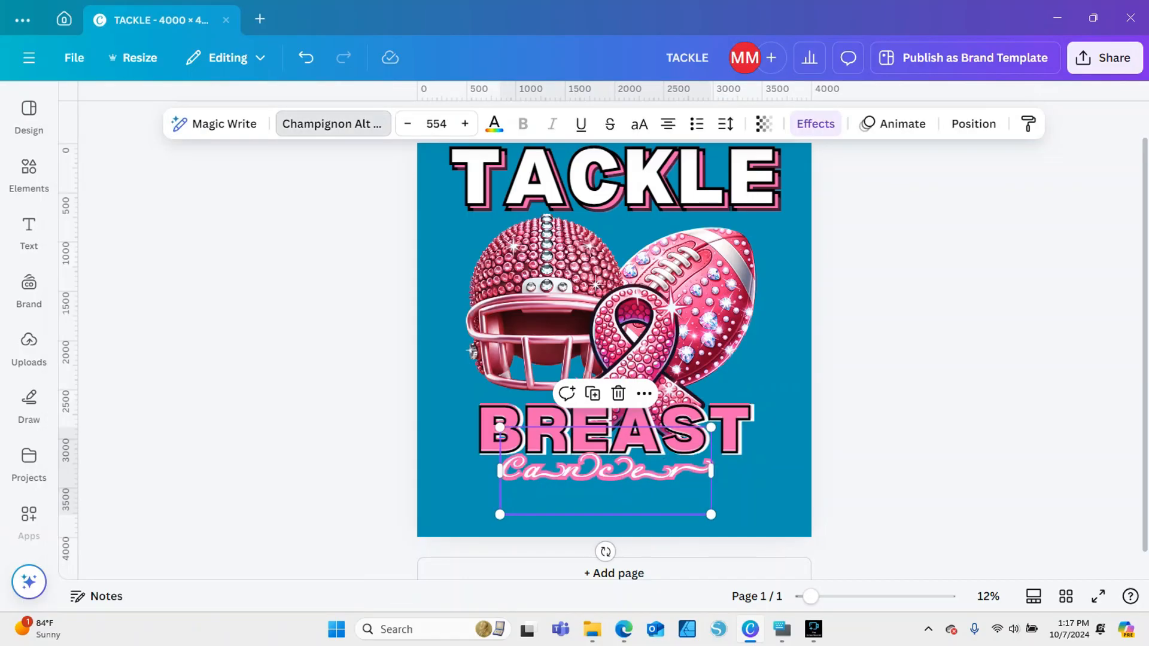
Try the Deutschlands, Garnesline, Glady Script and Grinch script fonts on the Cancer text
left_click(332, 123)
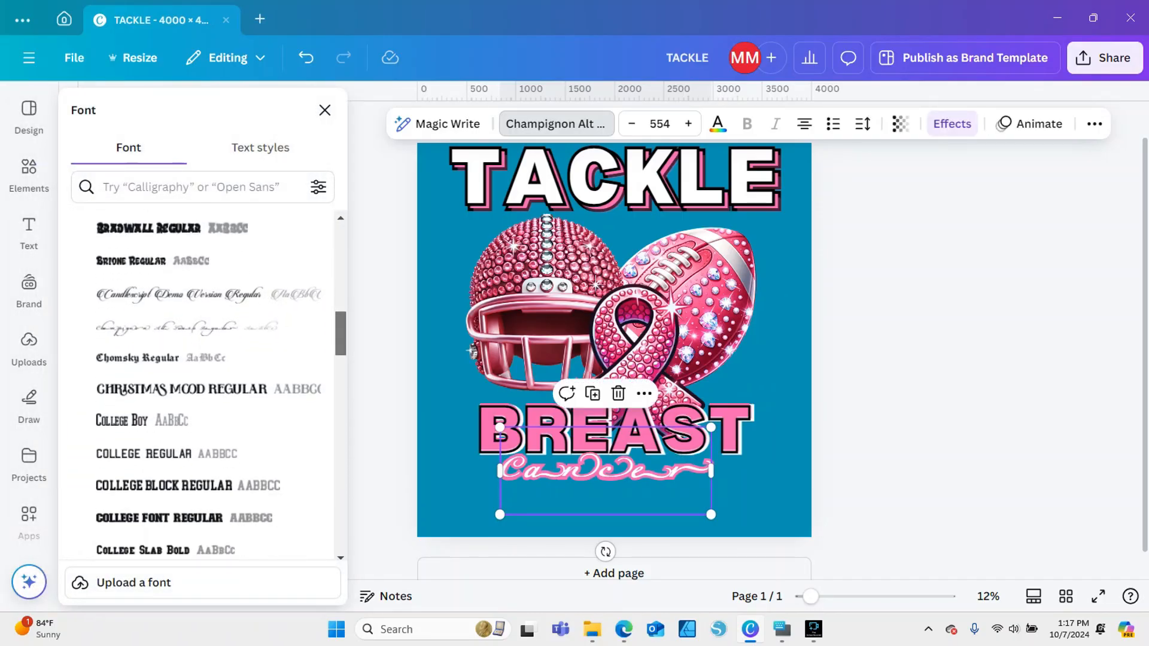
scroll(180, 416, "down", 2)
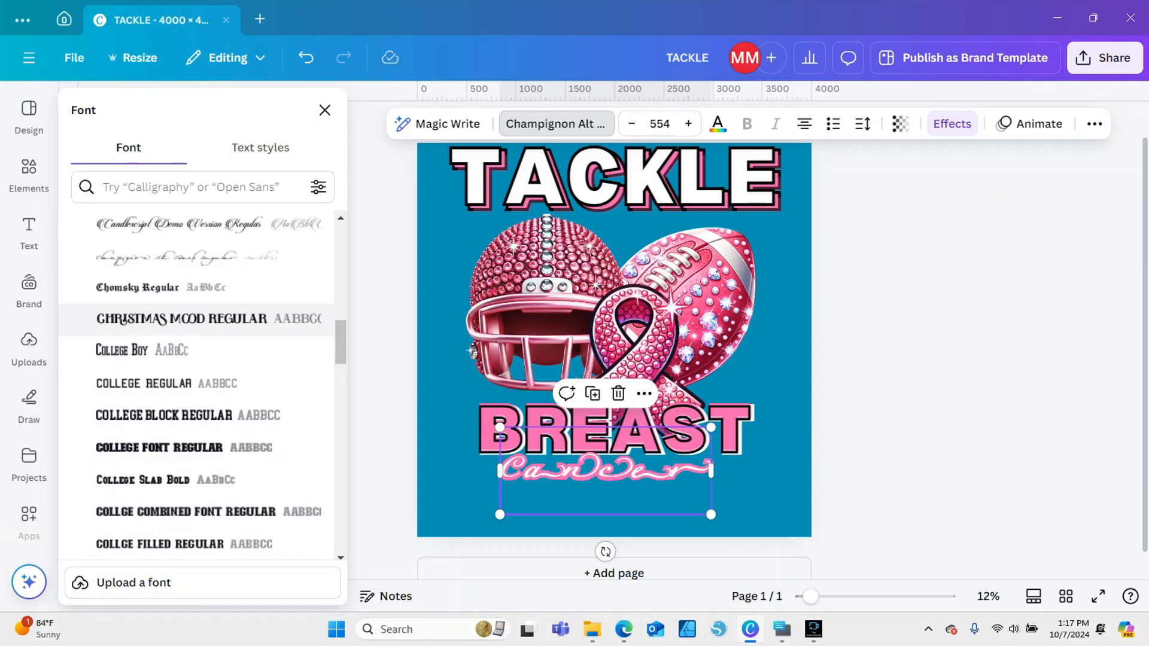
scroll(179, 318, "down", 8)
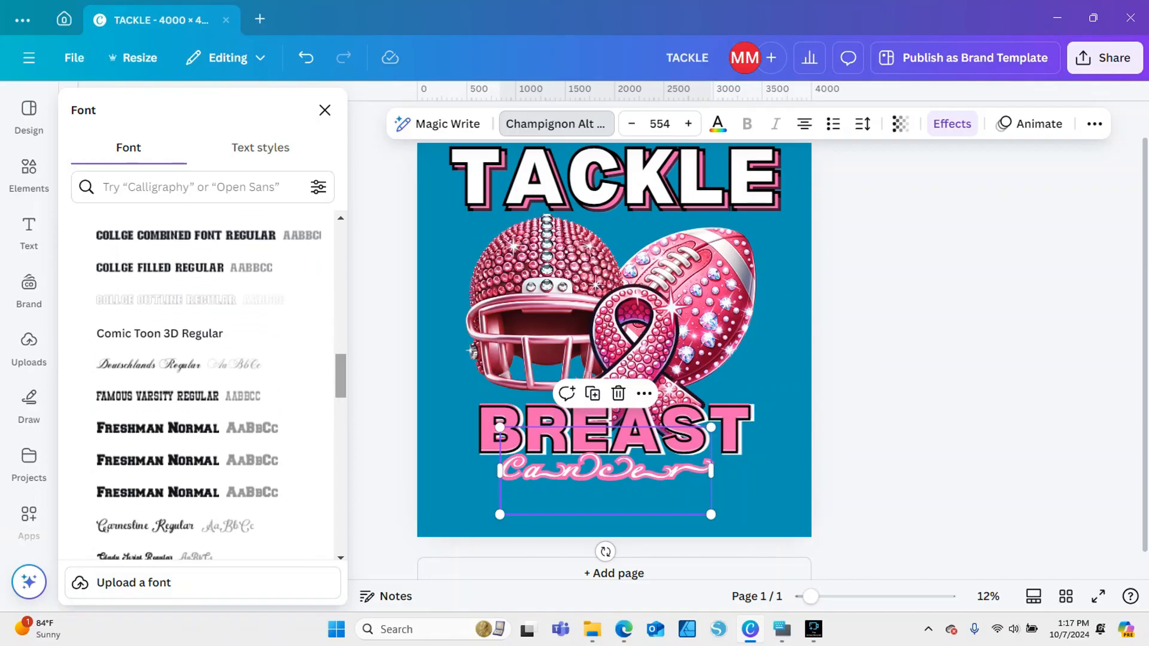
left_click(150, 365)
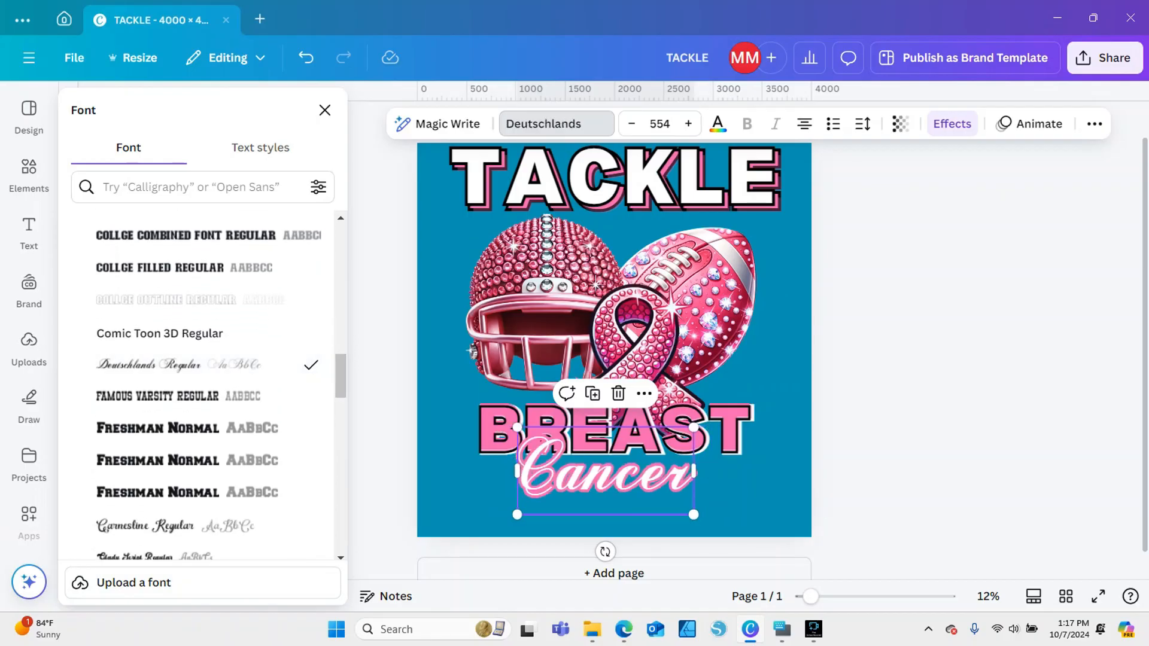
scroll(150, 335, "down", 6)
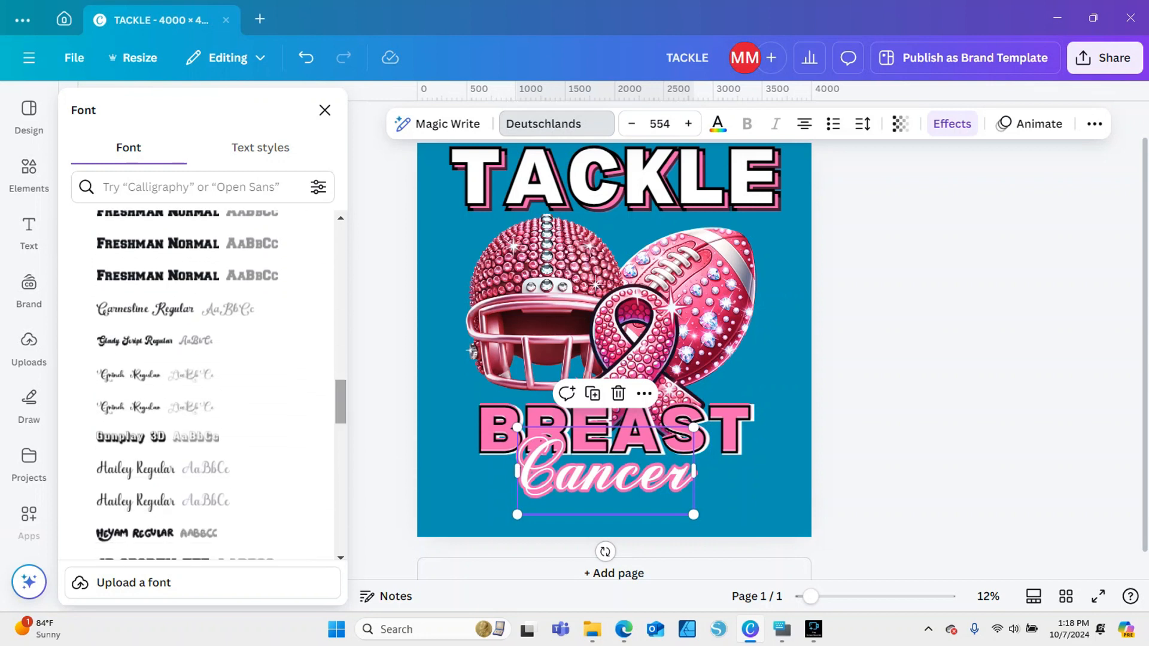
left_click(150, 309)
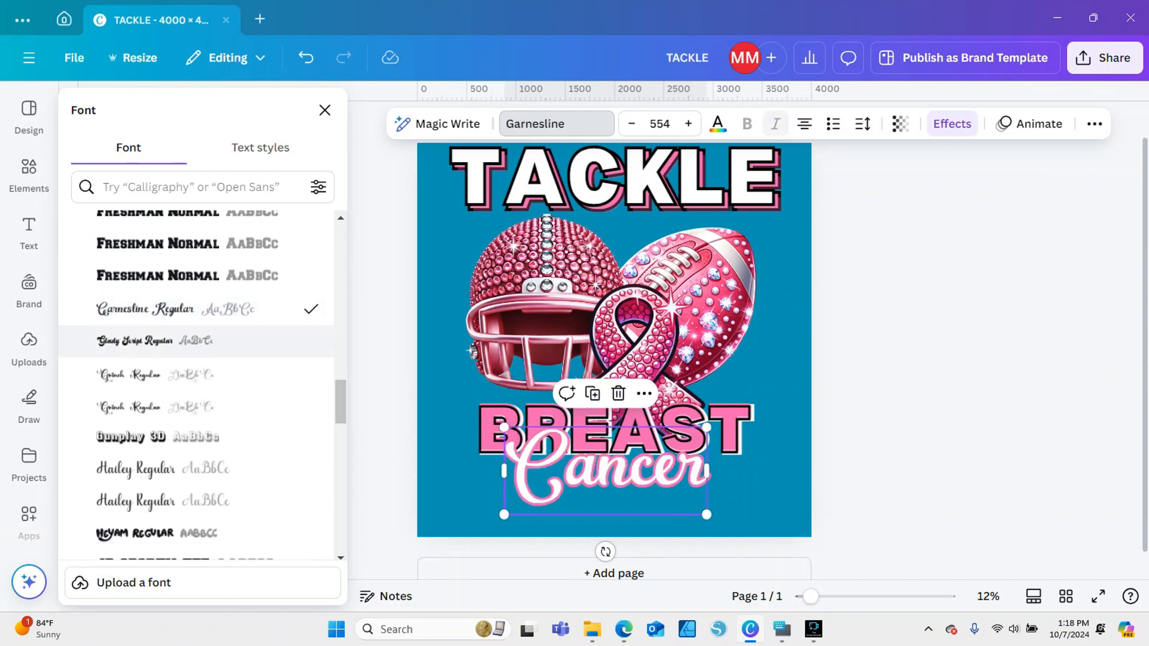
left_click(150, 340)
left_click(149, 374)
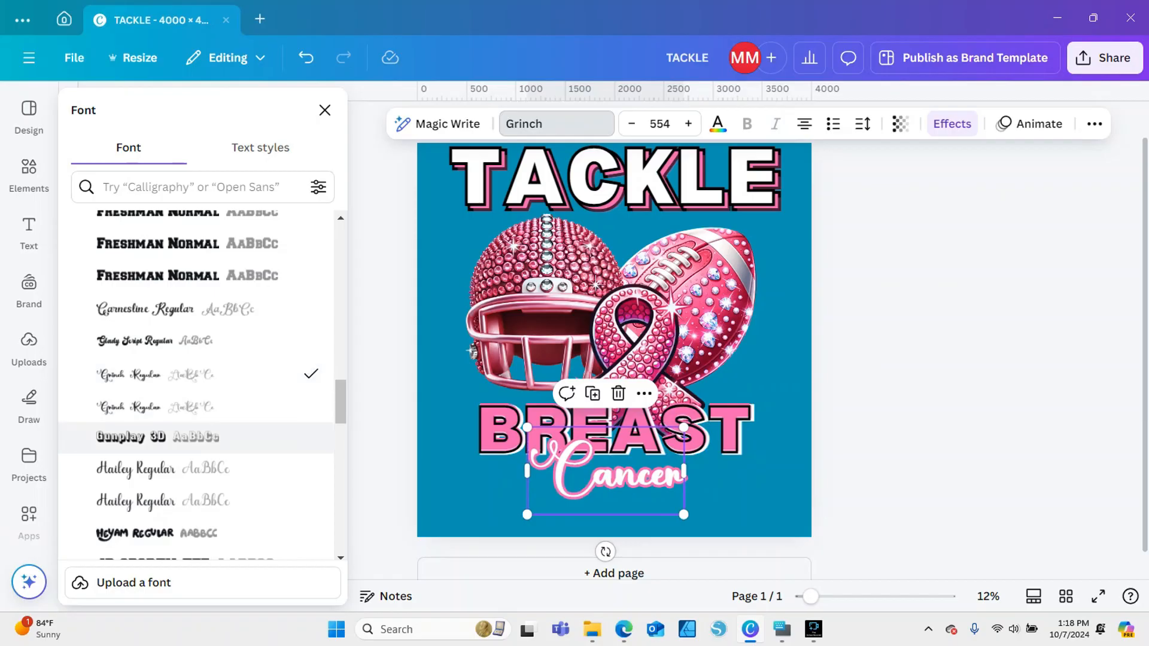
Try Hailey, set the Cancer text's font to Manstein, and enlarge the word to size 684 across the area below BREAST
scroll(198, 338, "down", 3)
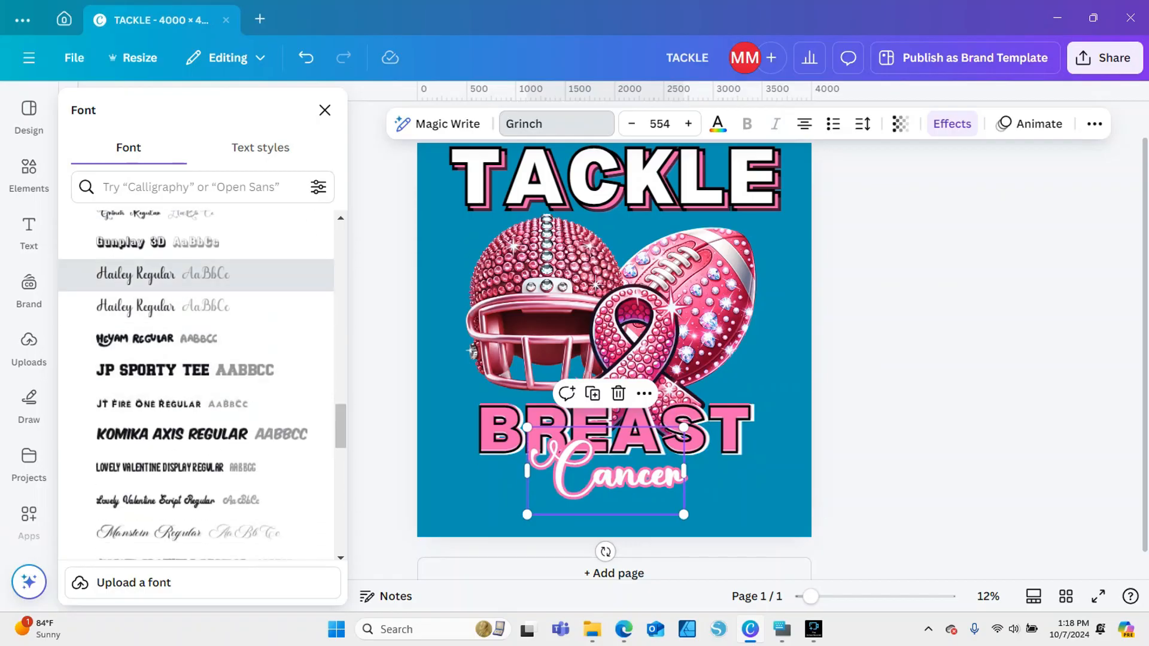
left_click(150, 274)
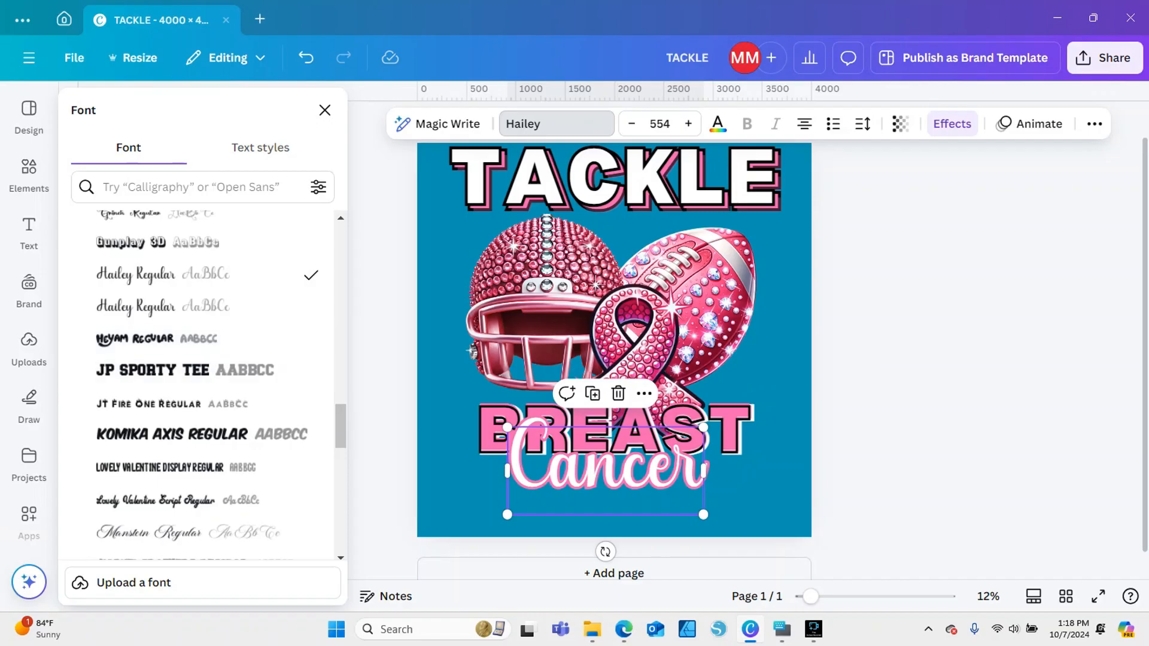
scroll(197, 404, "down", 3)
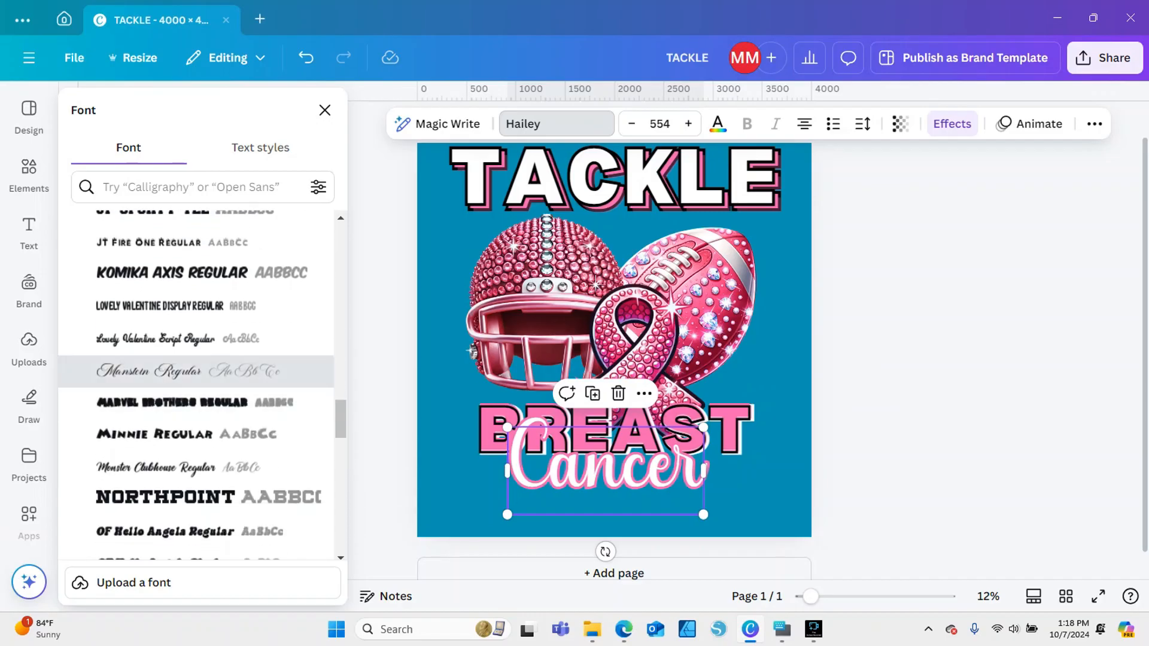
left_click(150, 371)
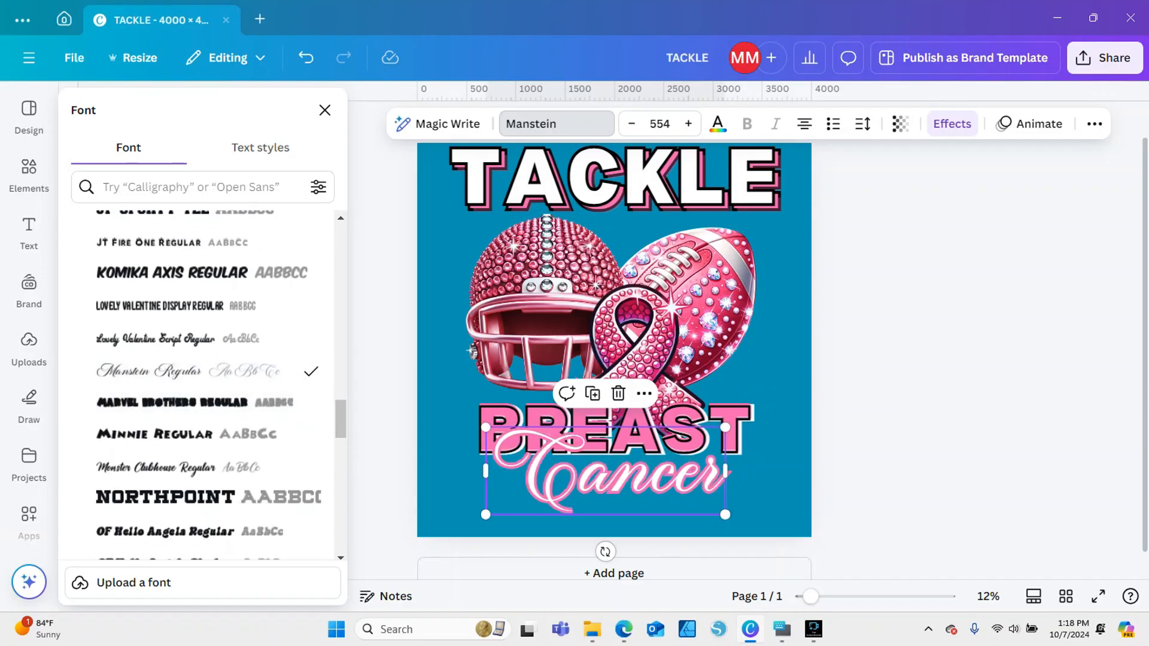
left_click_drag(485, 428, 429, 406)
left_click_drag(578, 466, 577, 488)
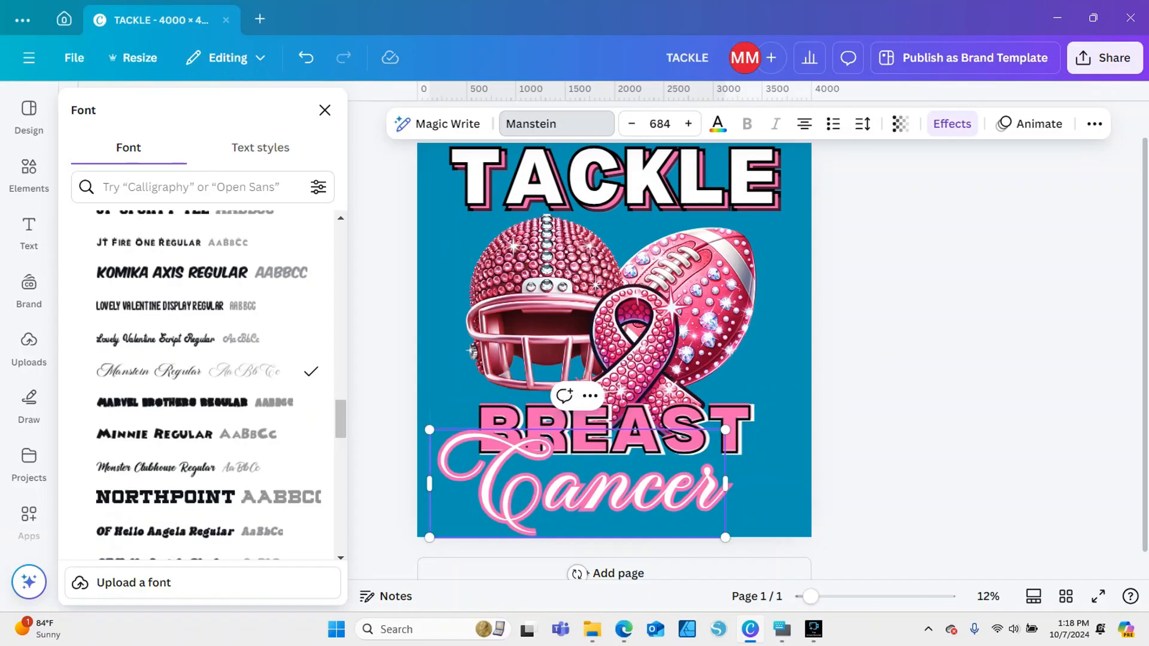
Send the enlarged Cancer text to the back of the layer order, behind BREAST
left_click(771, 479)
left_click(659, 486)
left_click(642, 396)
mouse_move(616, 333)
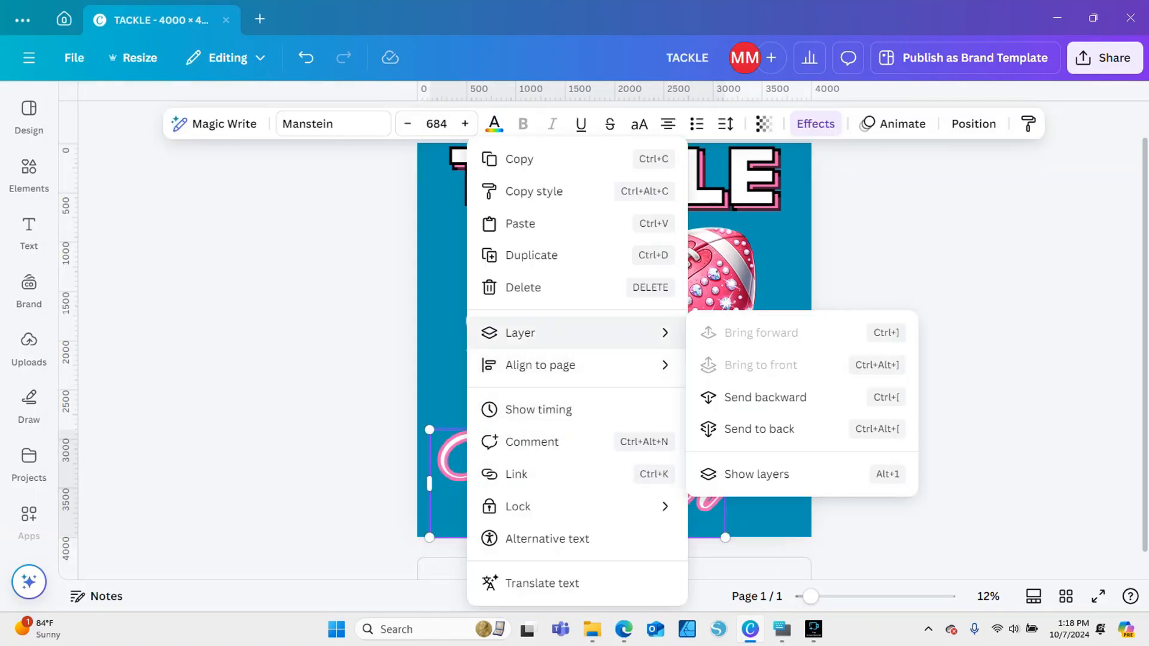
left_click(759, 429)
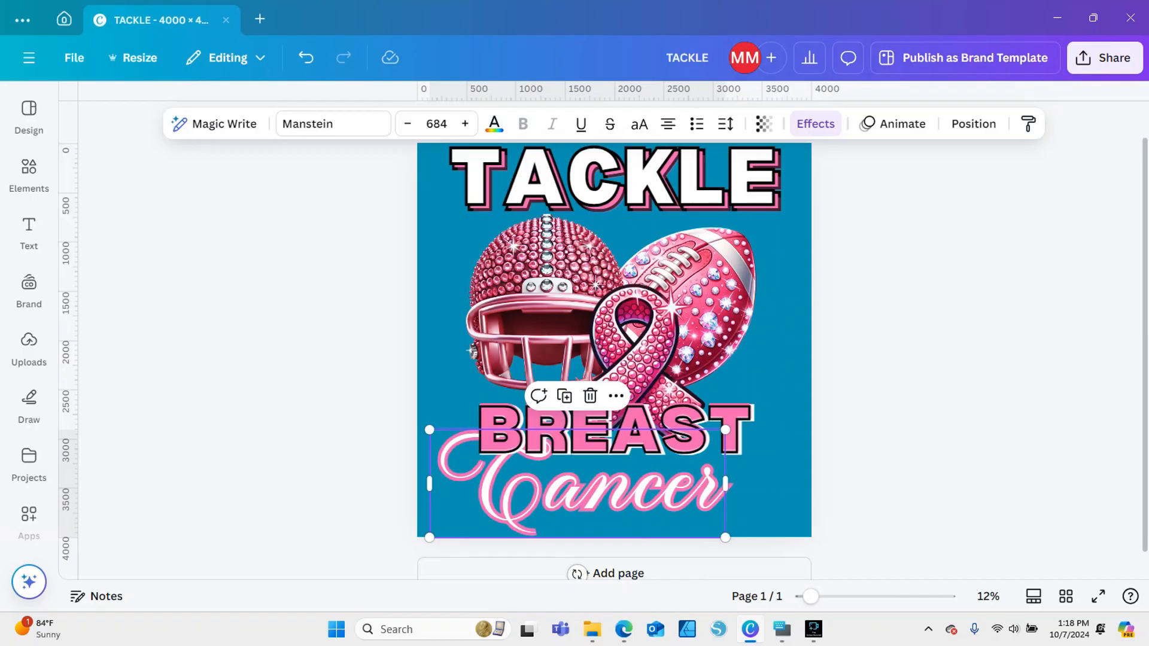
Shrink the Cancer text to size 573 so it fits directly beneath BREAST
left_click_drag(429, 429, 472, 445)
mouse_move(725, 446)
left_mouse_down()
mouse_move(739, 441)
mouse_move(718, 447)
left_mouse_up()
key("Escape")
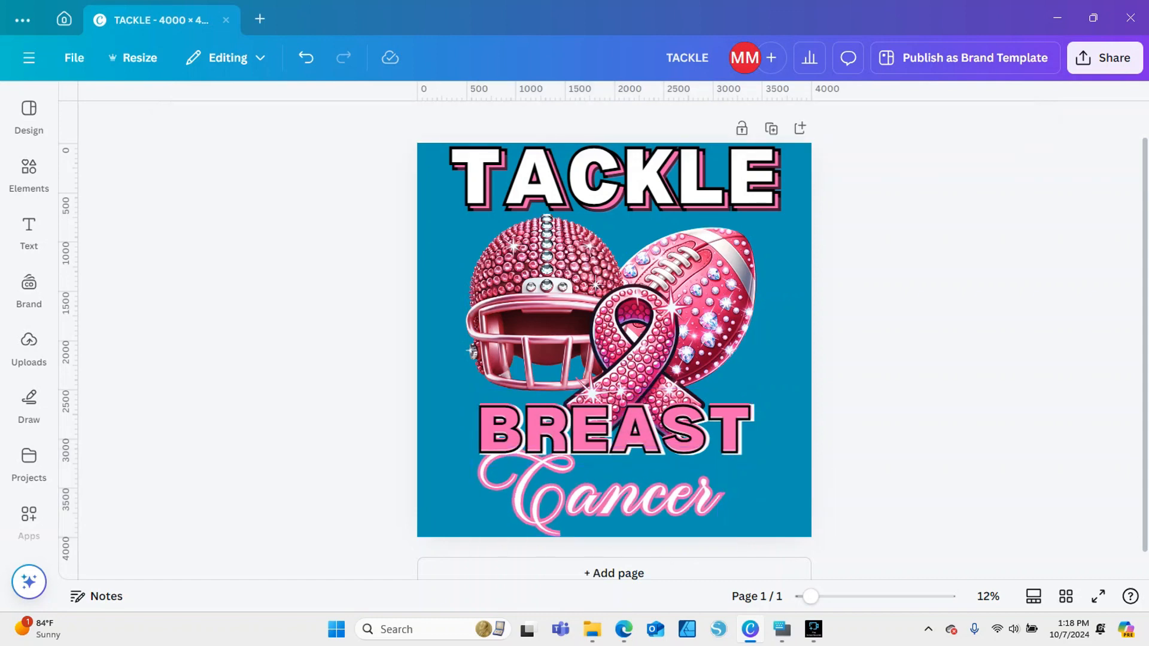
Duplicate the Cancer text and offset the copy to the right and slightly above the original
left_click_drag(811, 596, 803, 596)
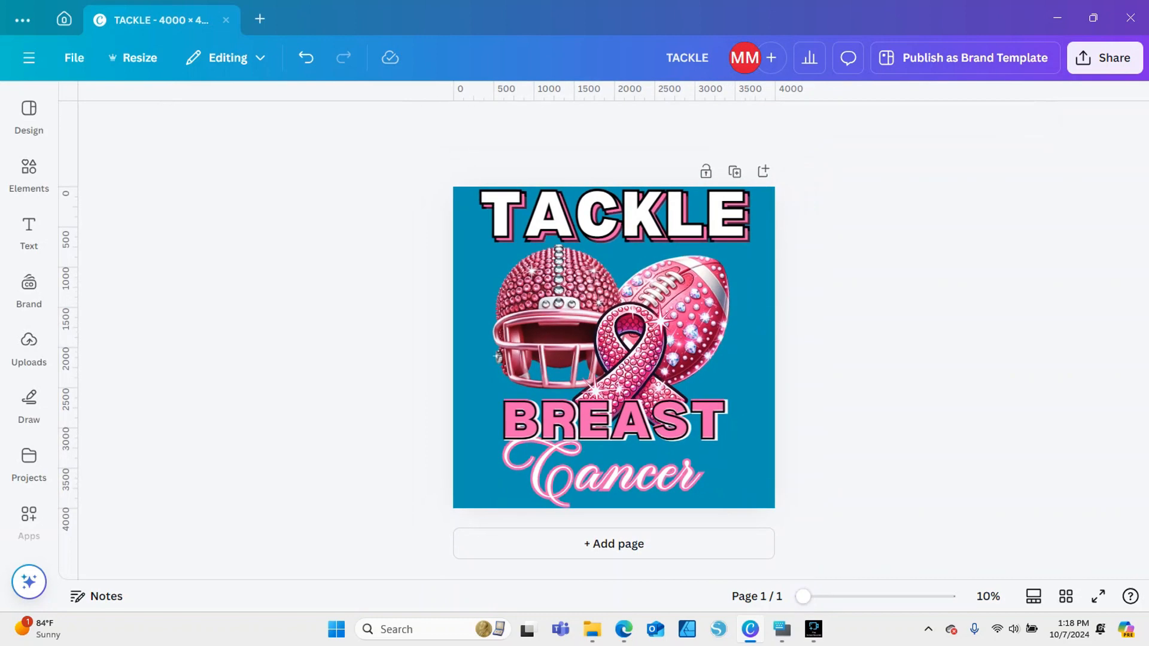
left_click(599, 474)
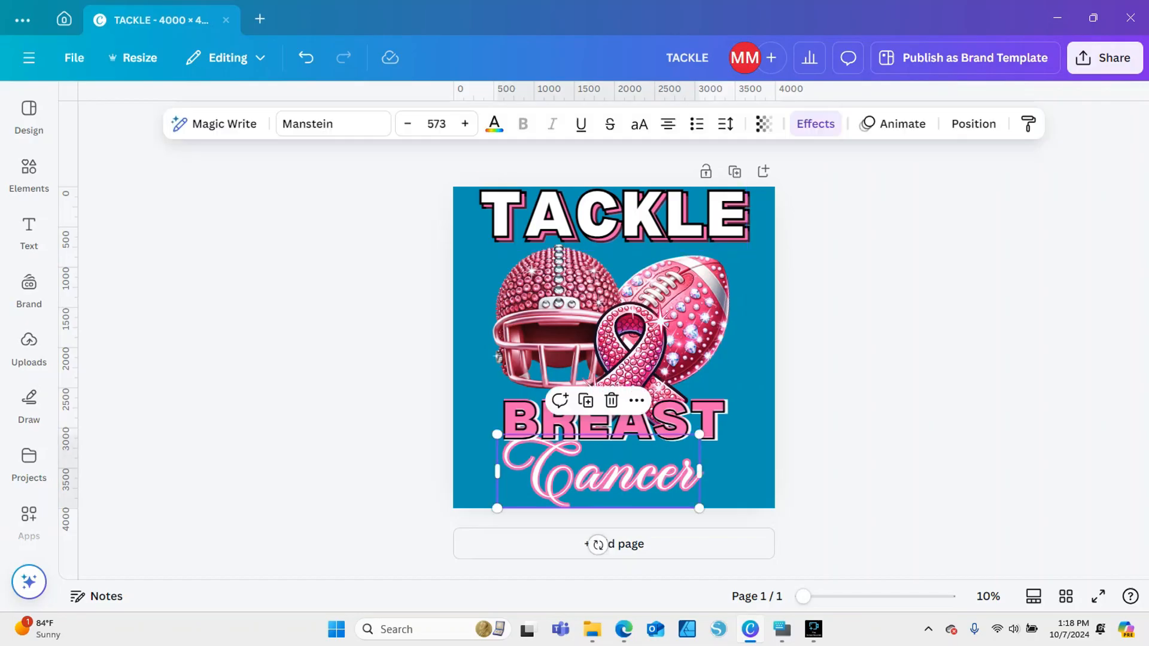
left_click(599, 474)
left_click(838, 431)
left_click(599, 475)
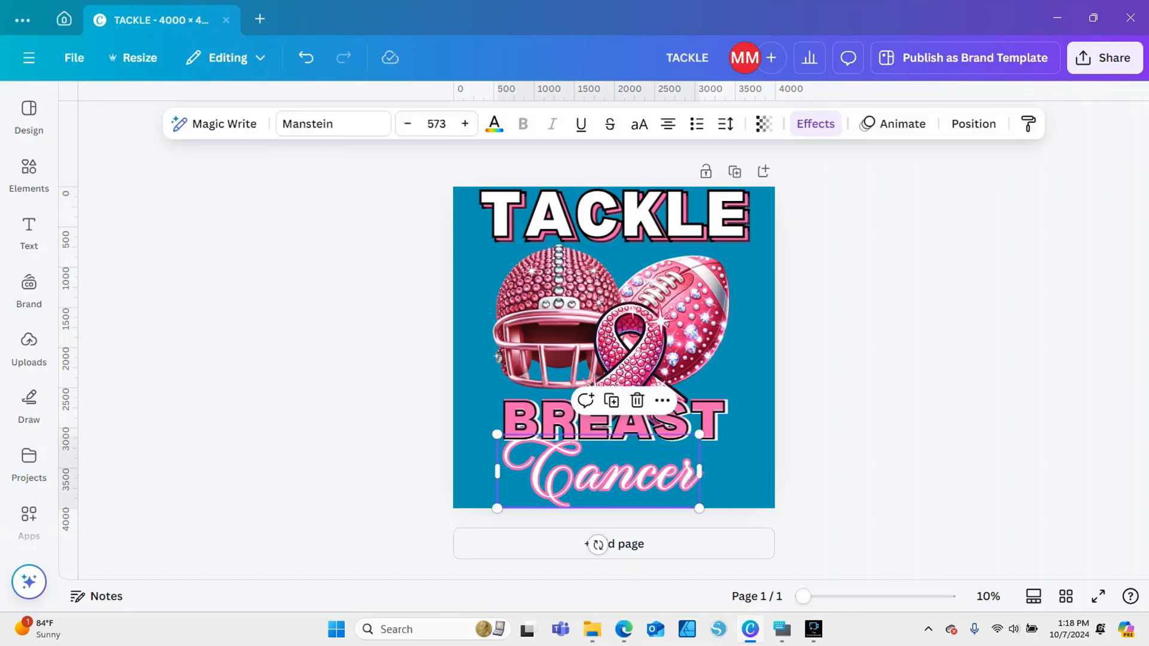
left_click(586, 400)
left_click_drag(599, 473, 674, 462)
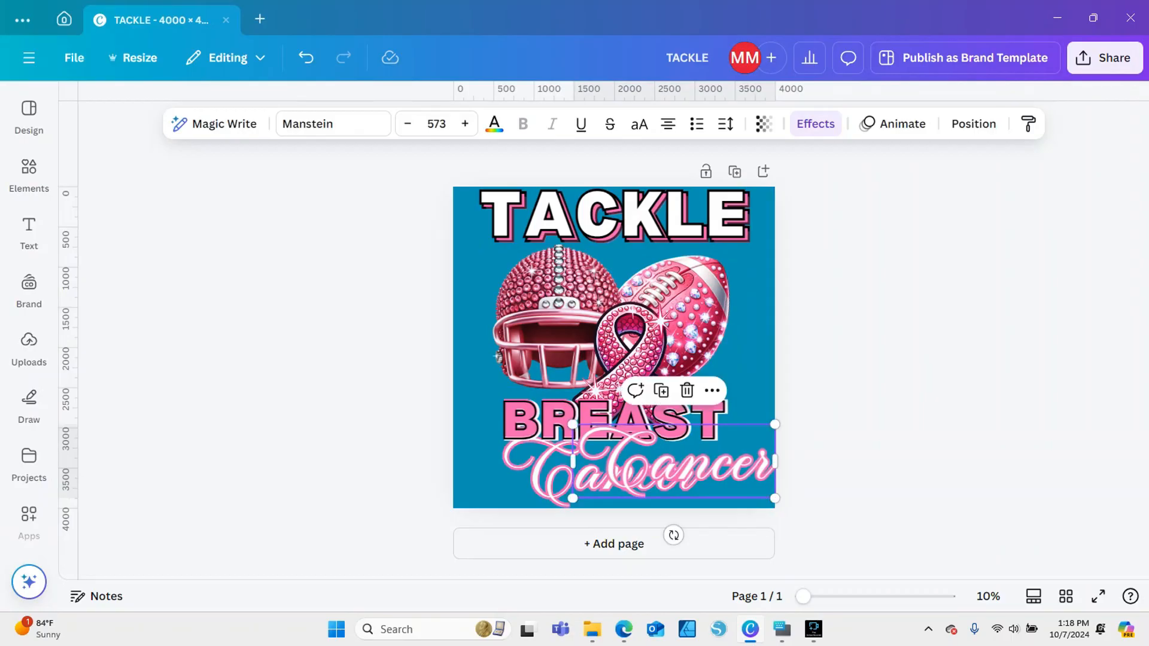
Delete the capital C from the duplicate and move the remaining "ancer" up over the end of BREAST
double_click(674, 462)
left_click(674, 462)
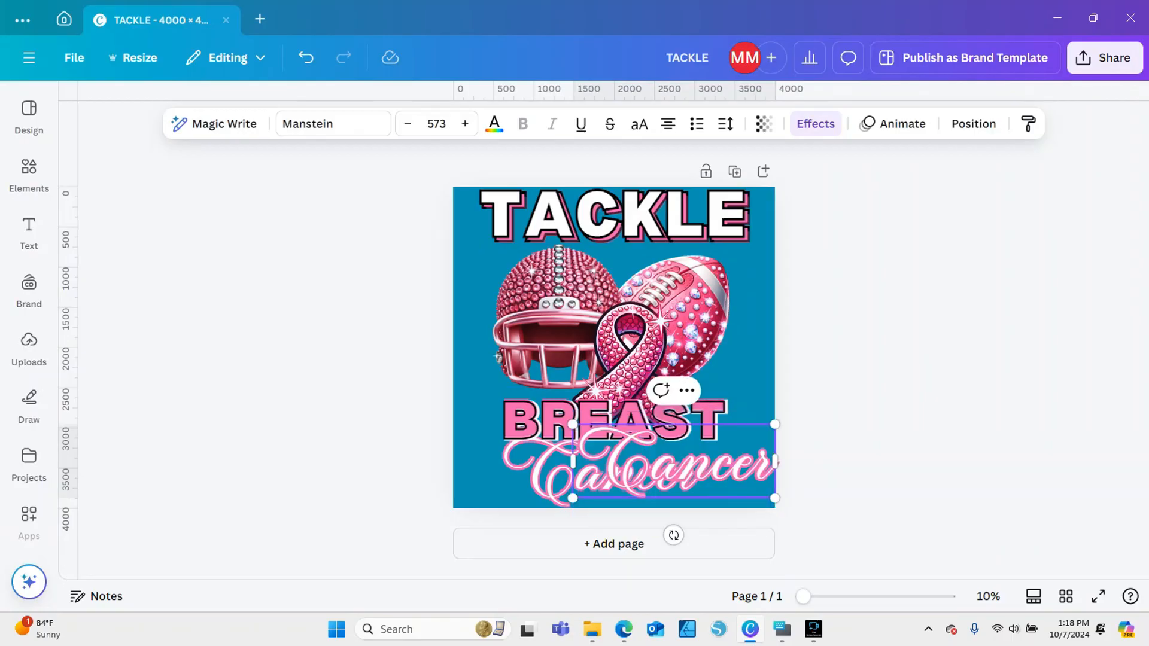
key("BackSpace")
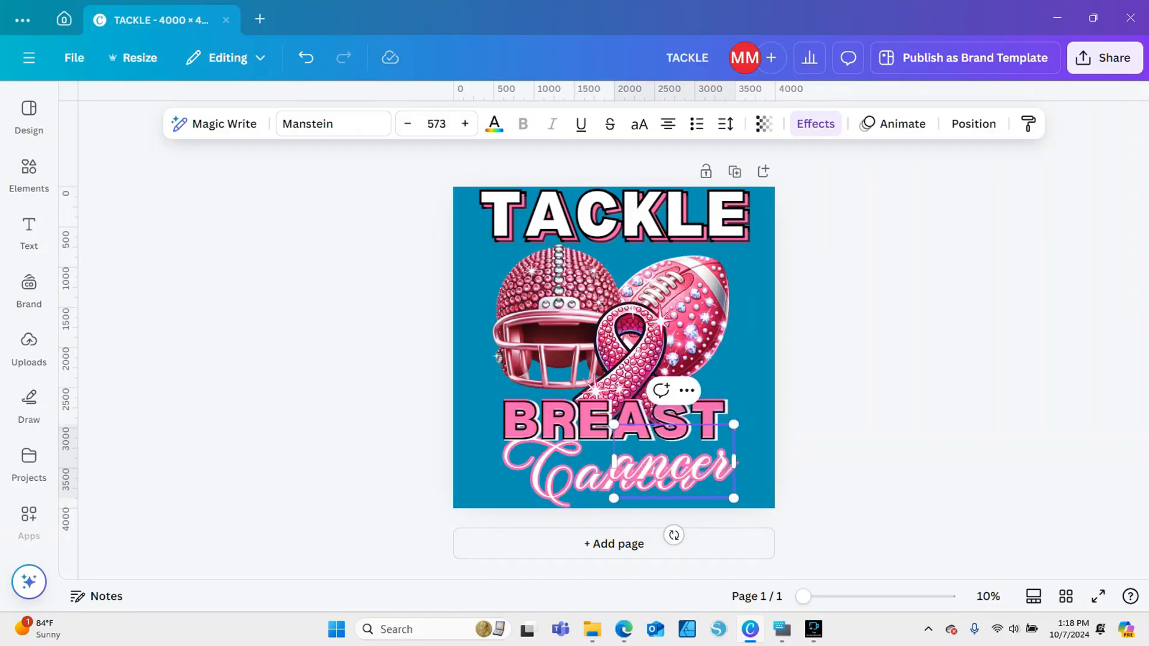
left_click(838, 419)
left_click_drag(674, 467, 715, 400)
Reduce the original Cancer text to only its capital C and move it left beneath the B of BREAST
double_click(628, 476)
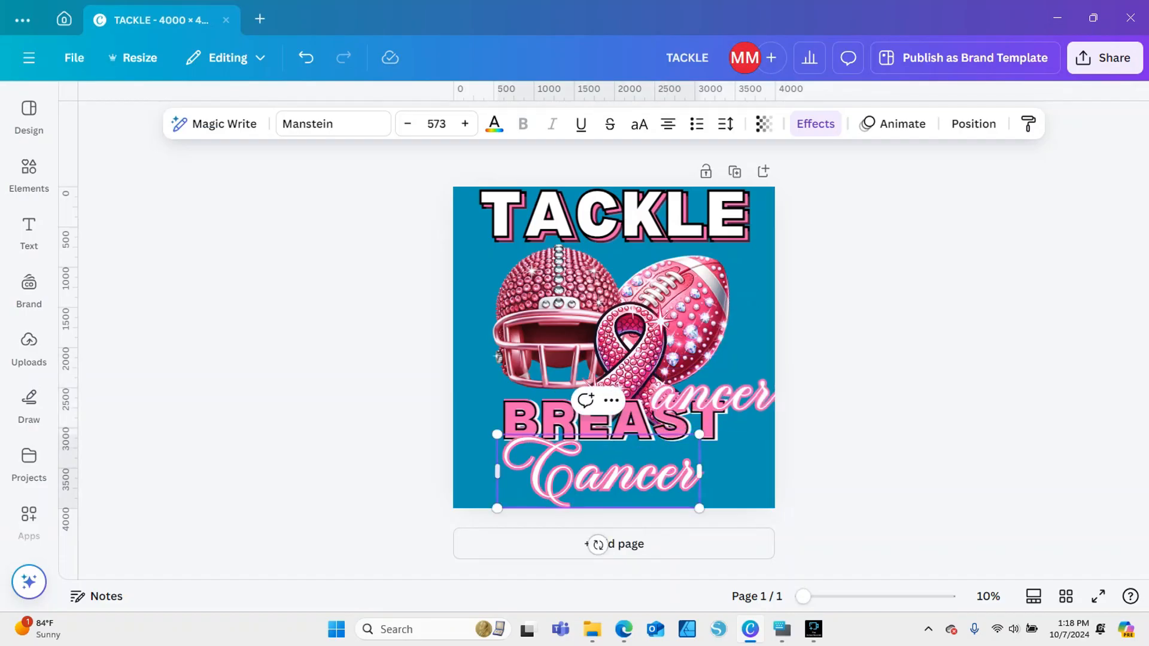
key("BackSpace")
key("BackSpace")
key("BackSpace")
key("BackSpace")
key("BackSpace")
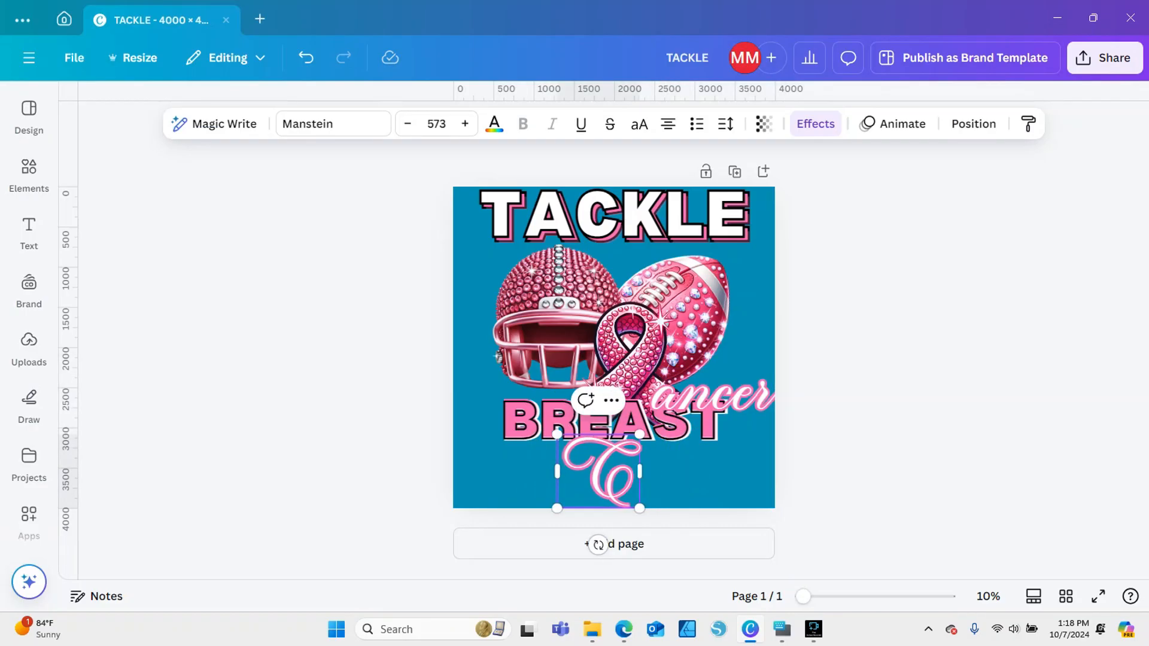
left_click(838, 454)
left_click_drag(608, 473, 536, 473)
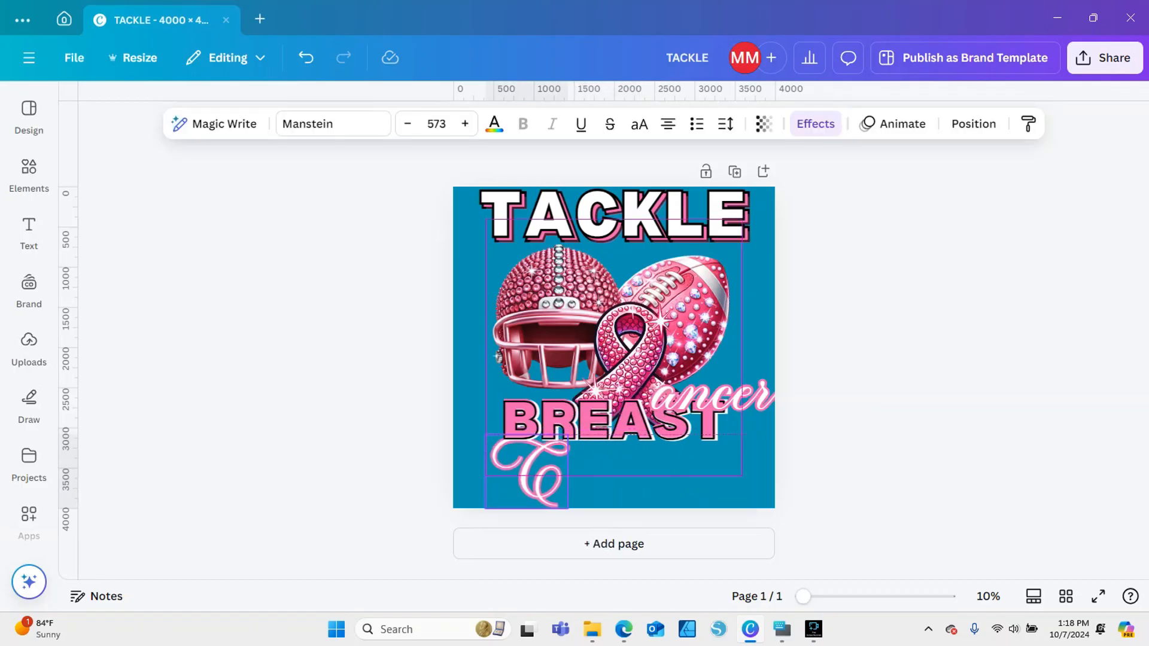
Bring the separate capital C to the front of the layer order
right_click(542, 473)
mouse_move(598, 333)
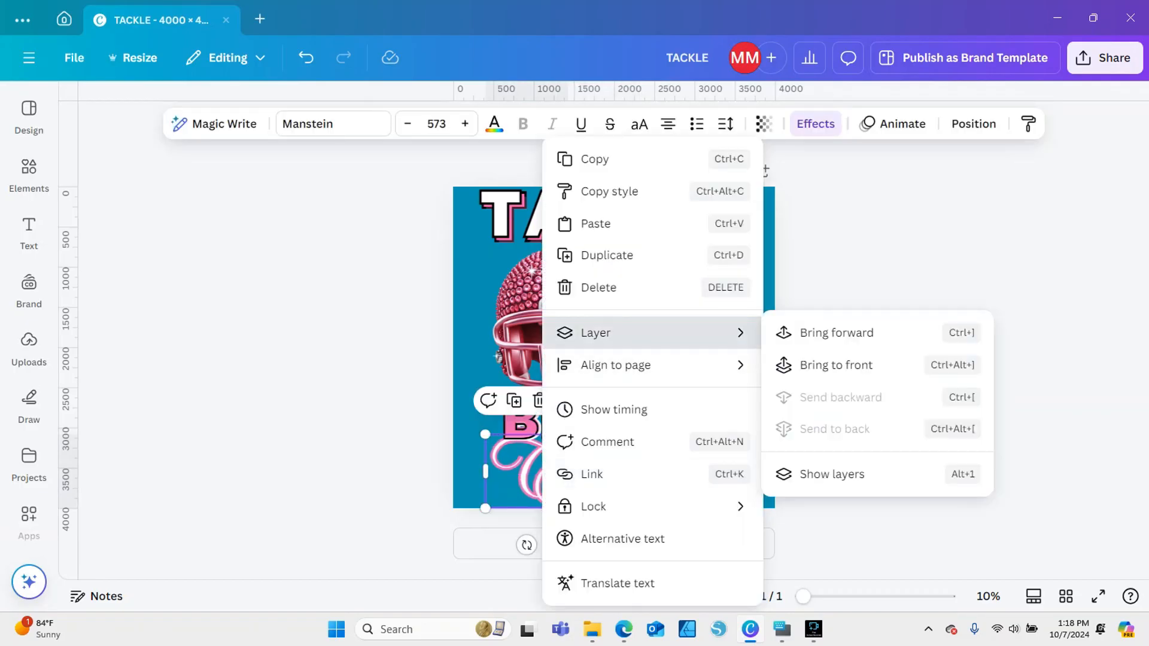
left_click(836, 365)
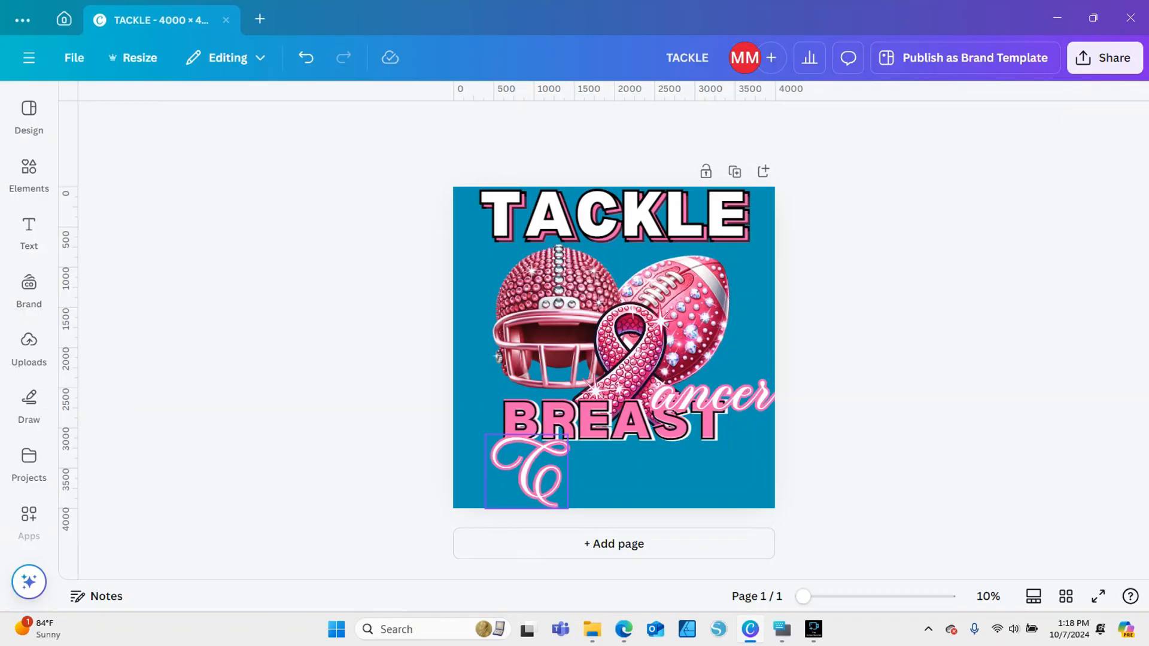
Place the "ancer" text right beside the capital C beneath BREAST and set its font to Patris Amstrong Regular
left_click_drag(712, 397, 625, 480)
left_click(334, 124)
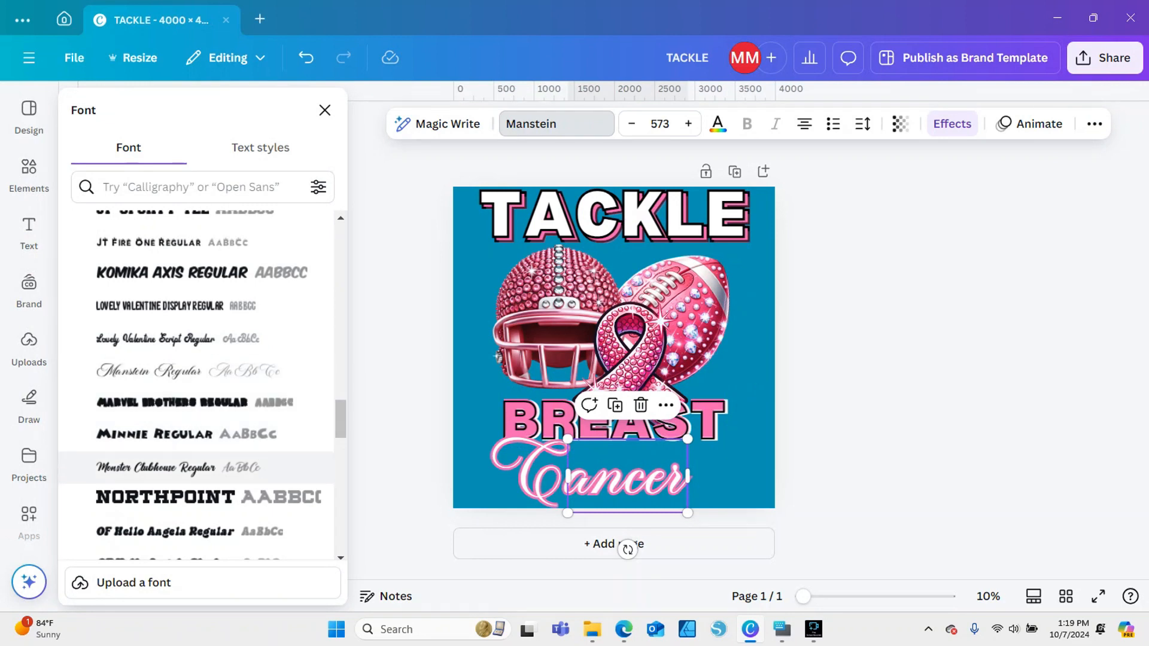
scroll(198, 457, "down", 5)
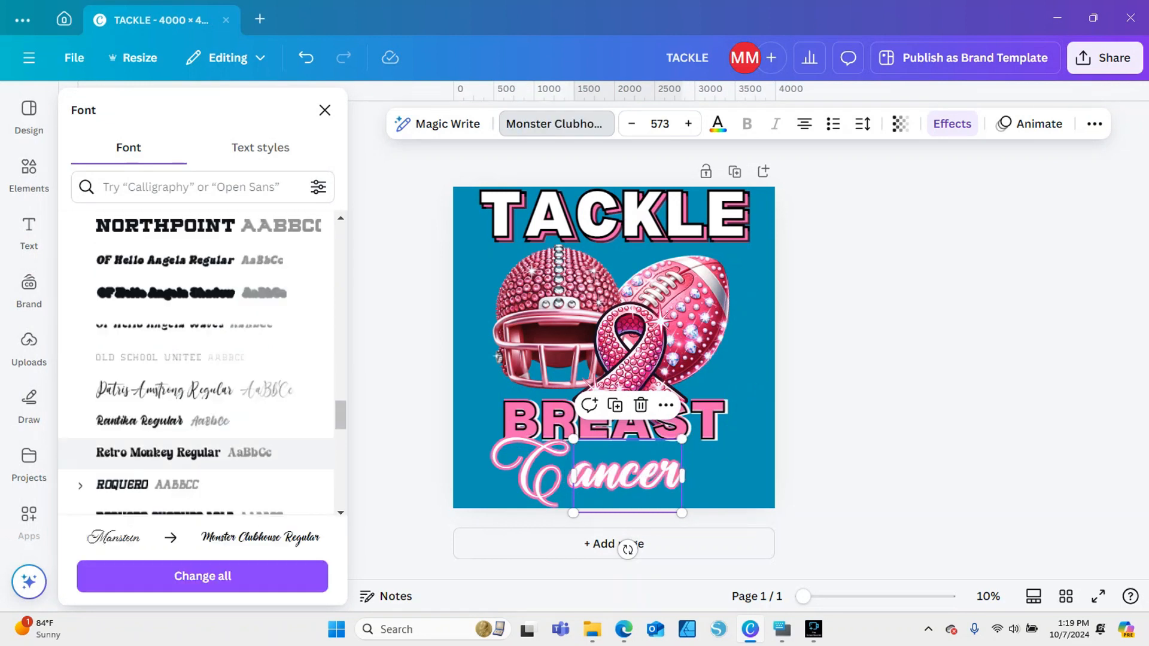
left_click(192, 390)
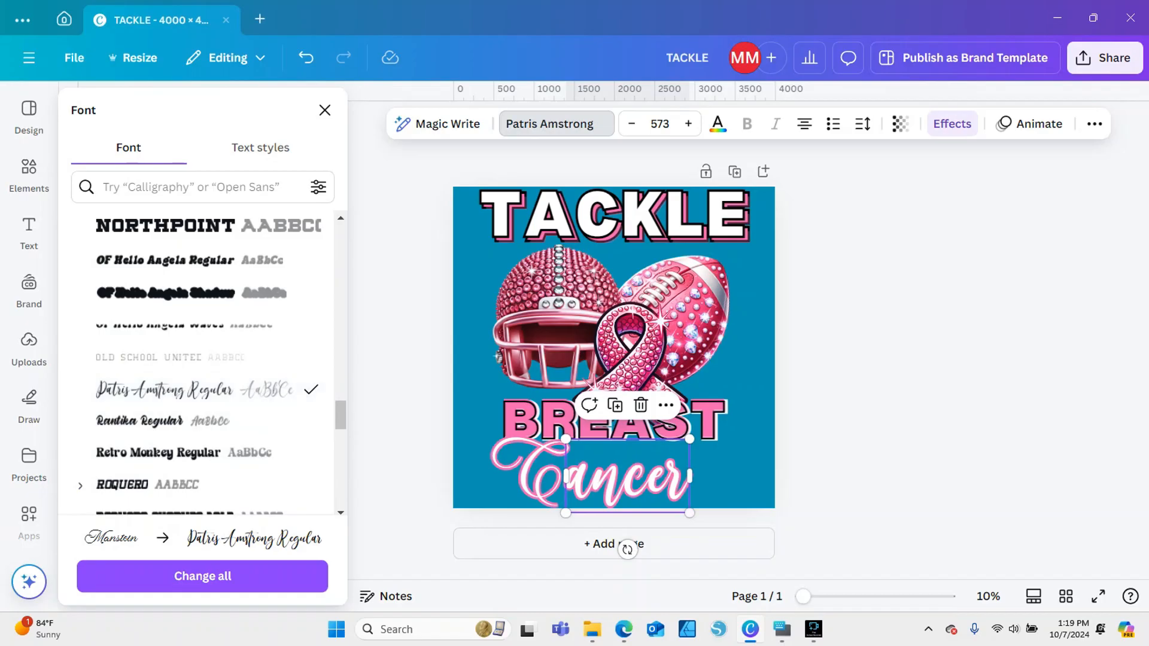
left_click(325, 110)
left_click(838, 431)
left_click(530, 473)
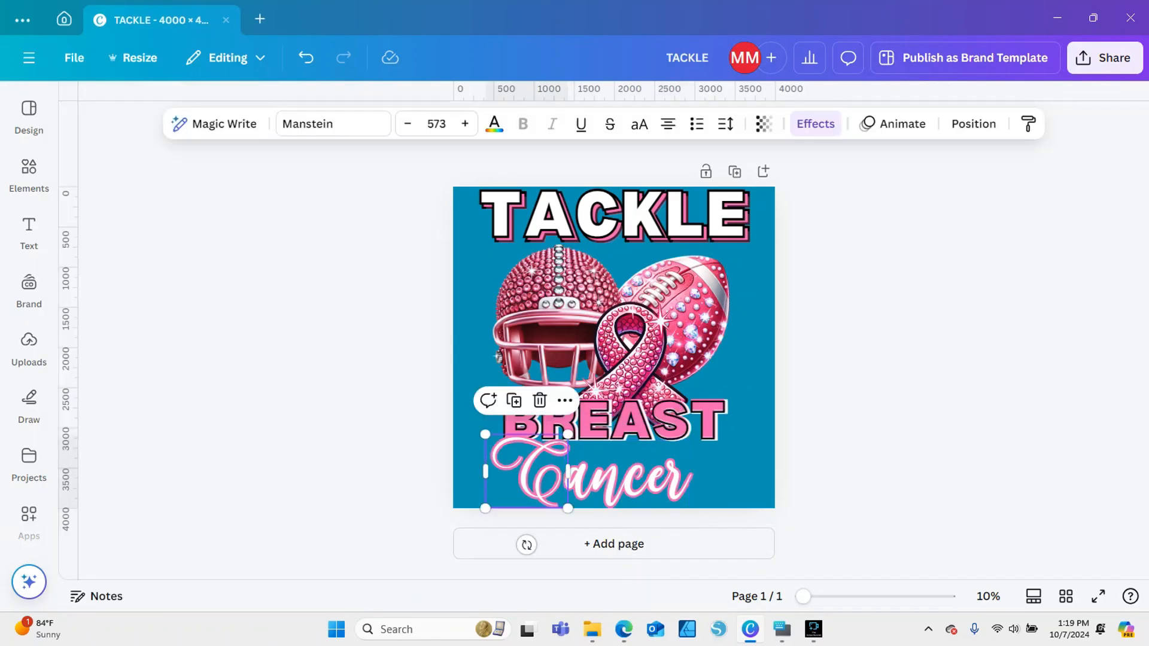
left_click_drag(628, 480, 629, 480)
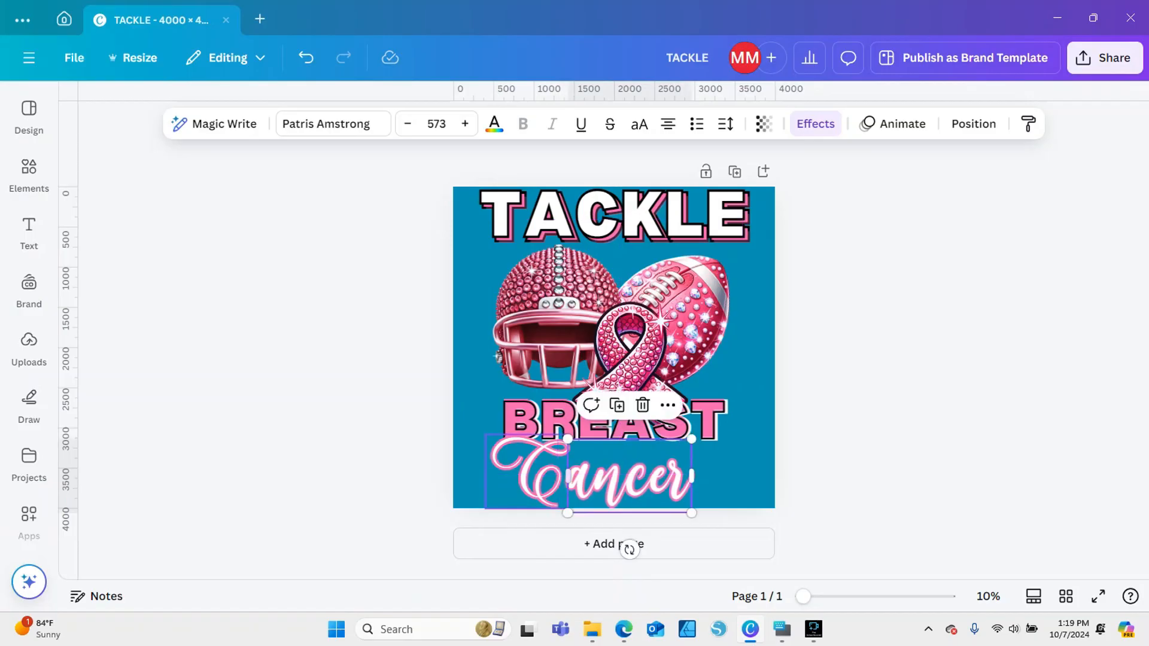
key("Escape")
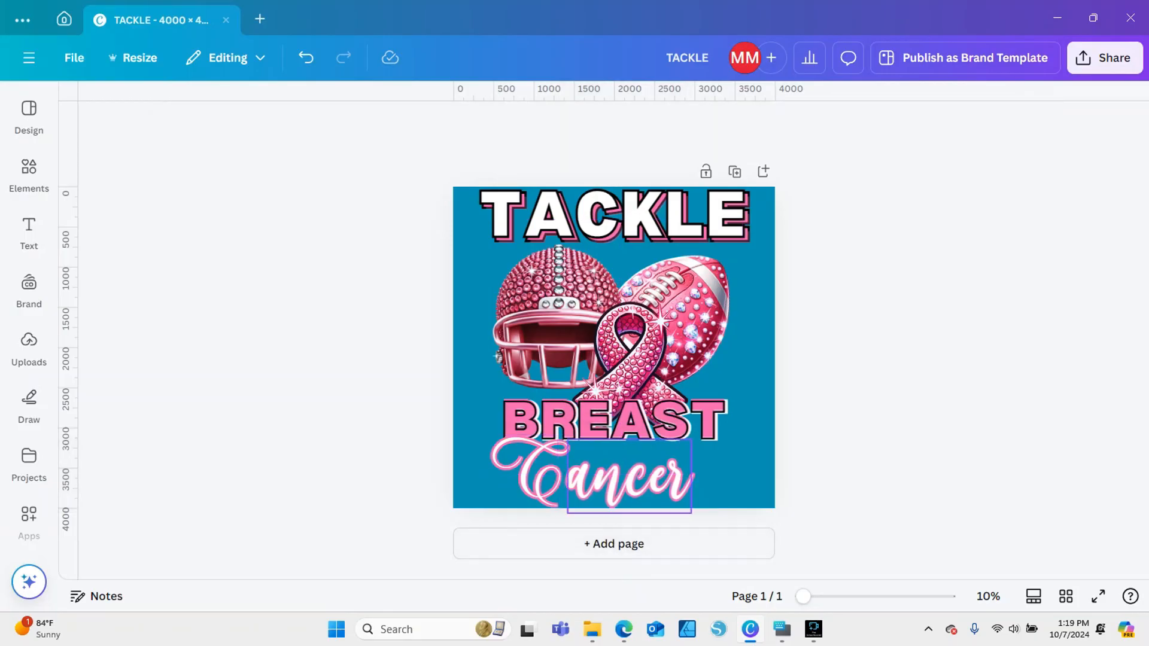
left_click(629, 480)
Set the outline thickness of the separate capital C to 32
left_click(524, 472)
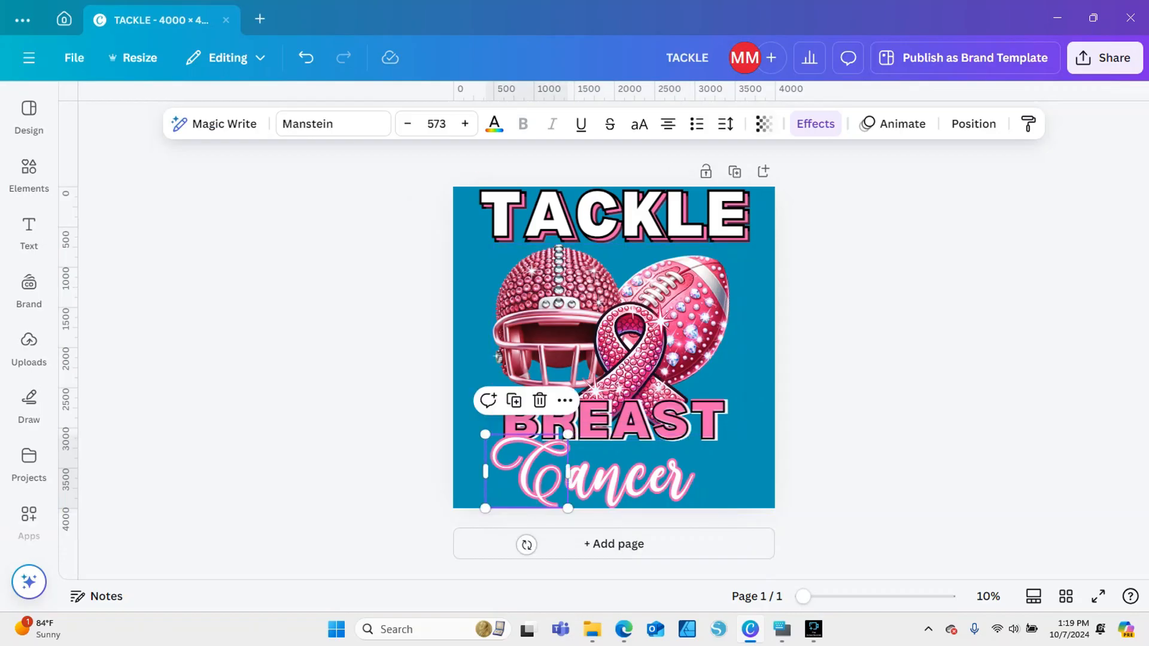
left_click(816, 124)
mouse_move(110, 412)
left_mouse_down()
mouse_move(85, 411)
mouse_move(95, 411)
left_mouse_up()
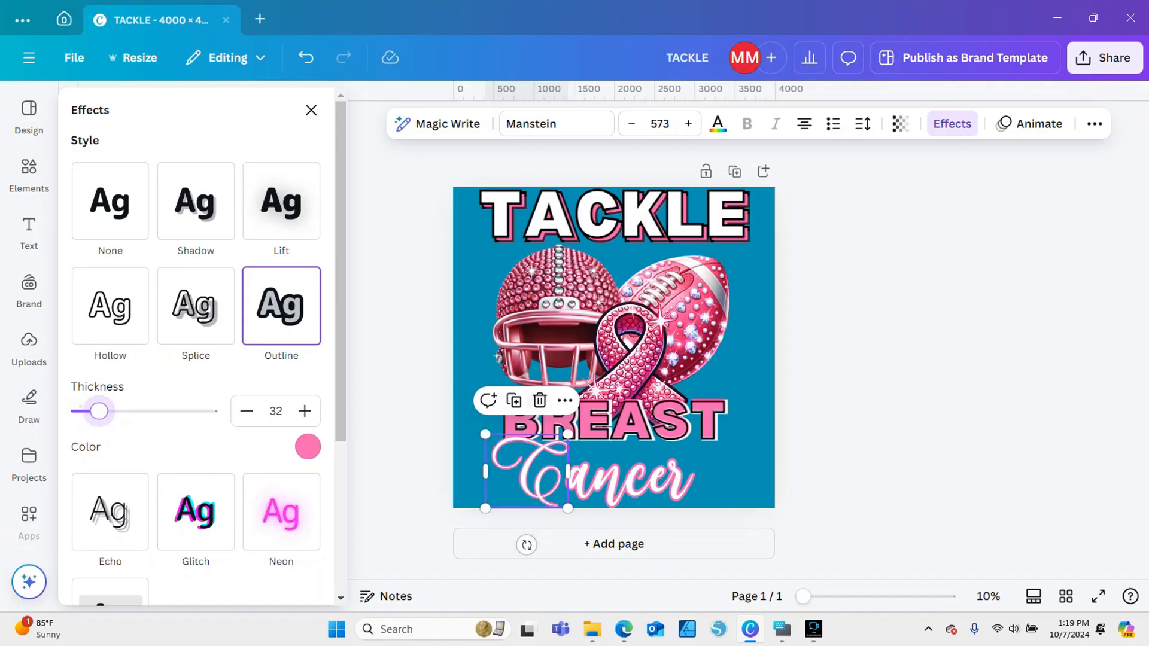
Enlarge the capital C to font size 881 and position it over the B of BREAST, next to "ancer"
mouse_move(569, 472)
left_mouse_down()
mouse_move(583, 462)
mouse_move(568, 472)
left_mouse_up()
left_click_drag(485, 435, 453, 406)
left_click_drag(512, 458, 487, 440)
left_click_drag(542, 491, 565, 504)
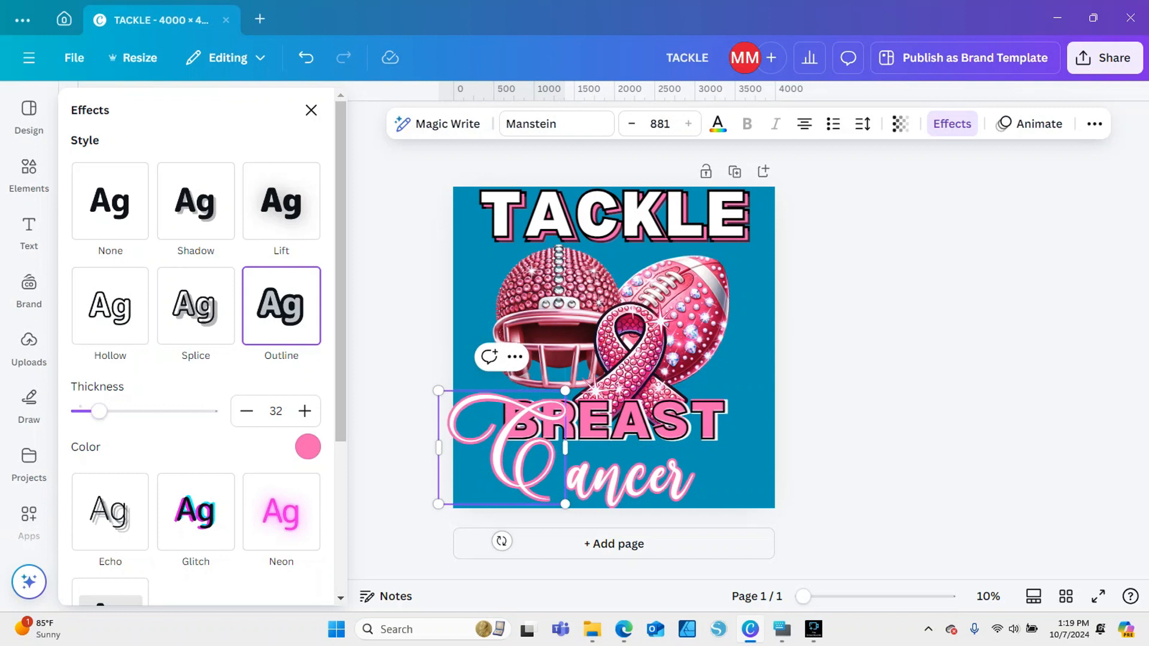
left_click(311, 110)
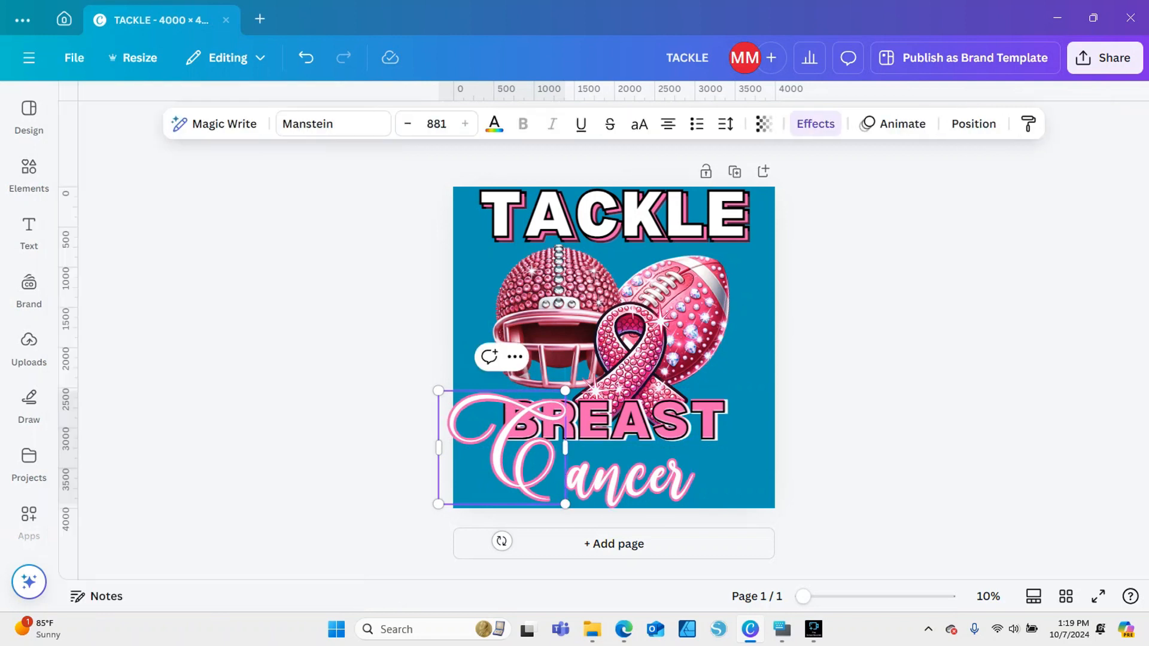
Send the capital C to the back of the layer order so it sits behind BREAST
left_click(383, 359)
left_click(509, 472)
right_click(512, 473)
mouse_move(565, 333)
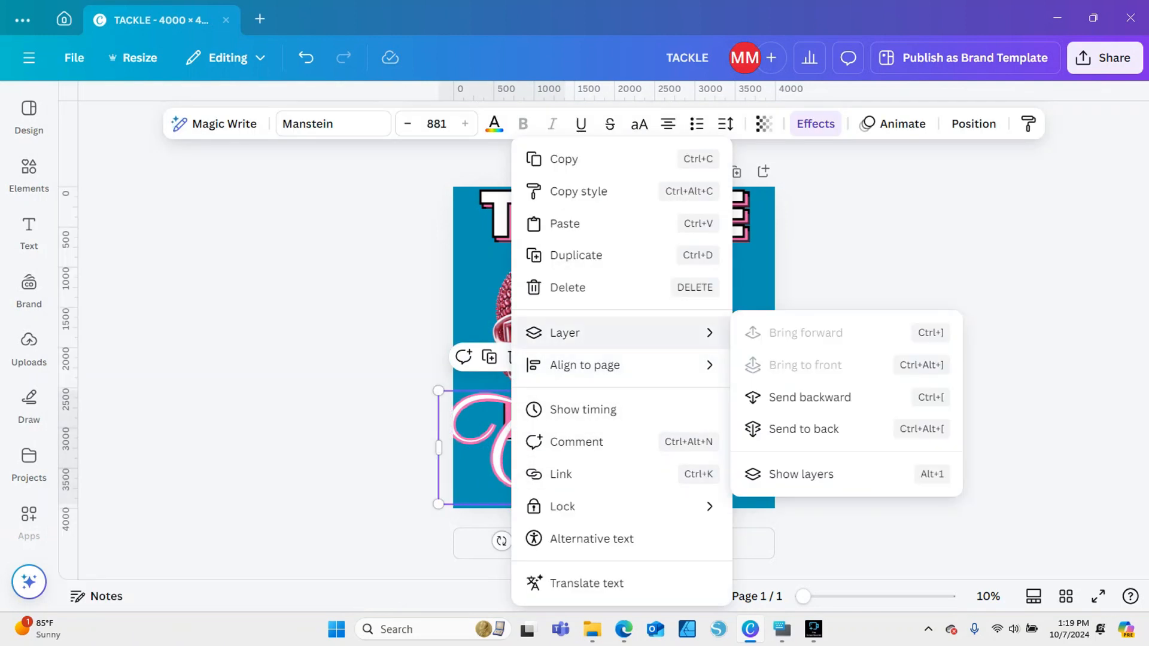
left_click(804, 430)
key("Escape")
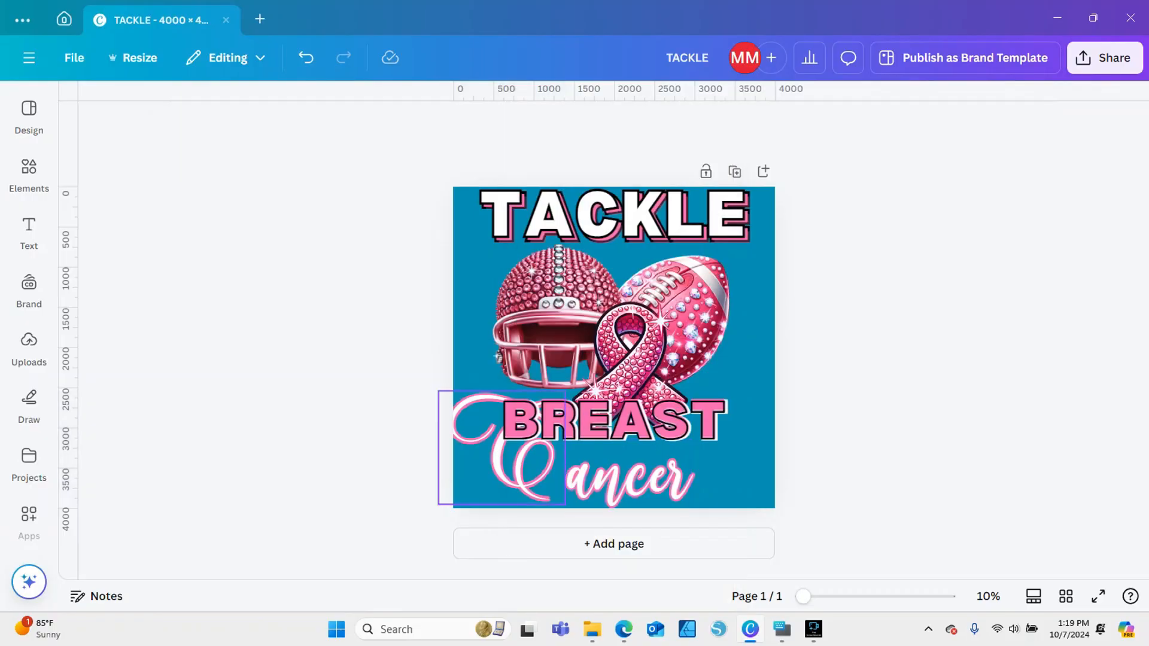
Reduce the capital C to font size 693 and set its font to Patris Amstrong Regular
left_click(509, 455)
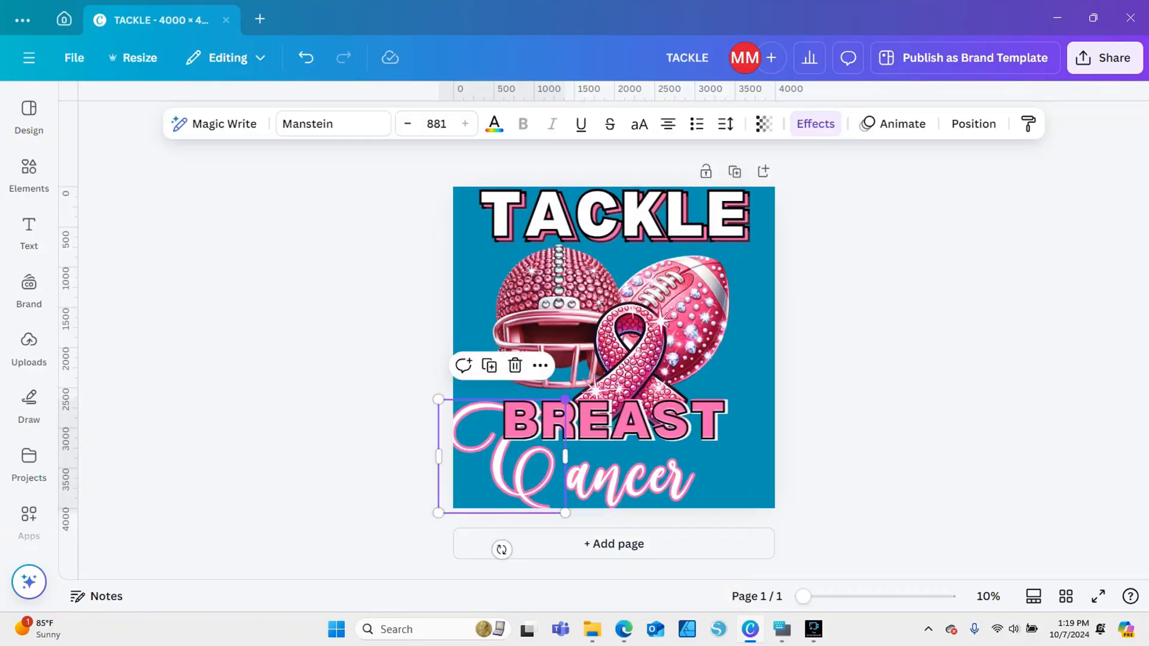
left_click_drag(565, 400, 538, 423)
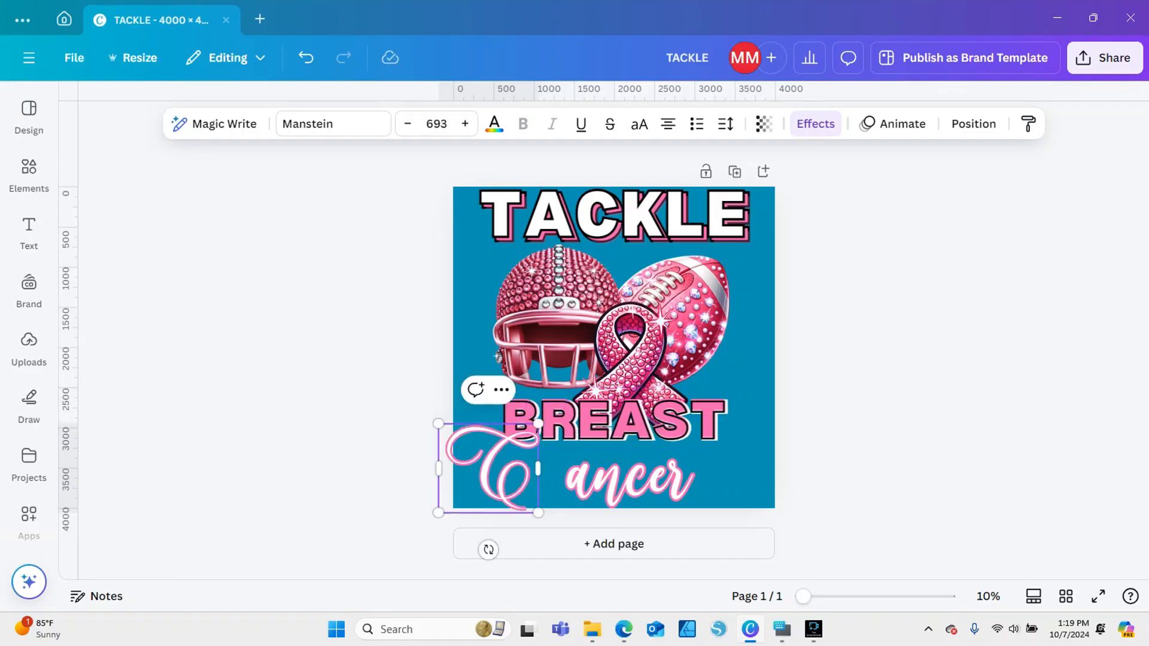
left_click(333, 123)
left_click(180, 422)
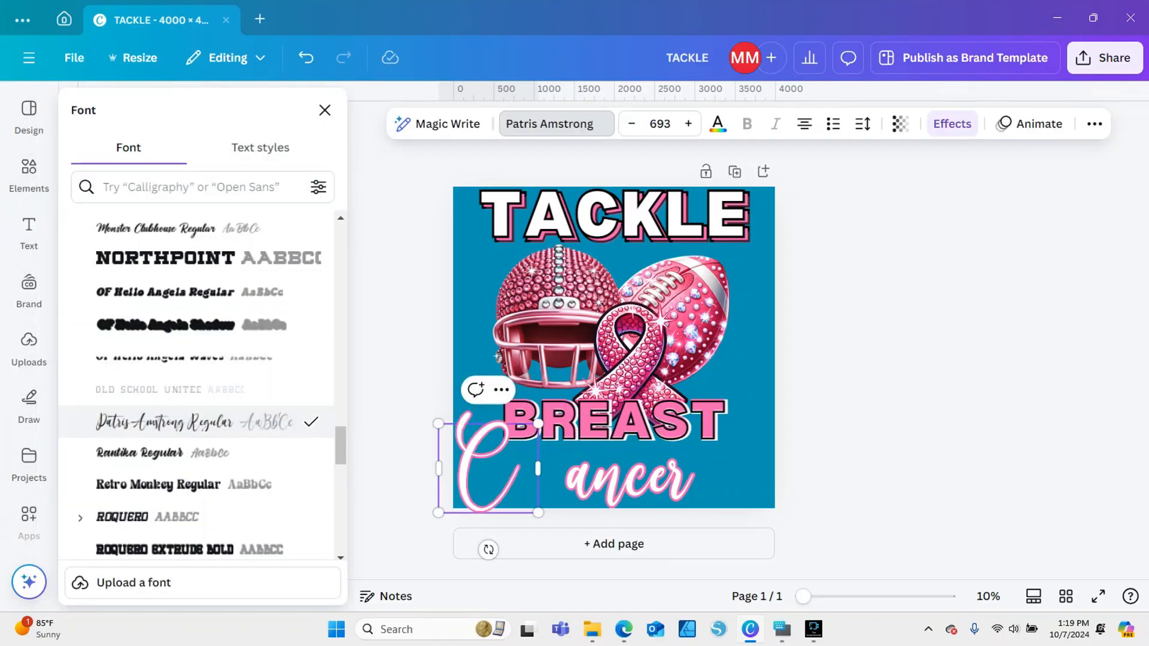
double_click(488, 468)
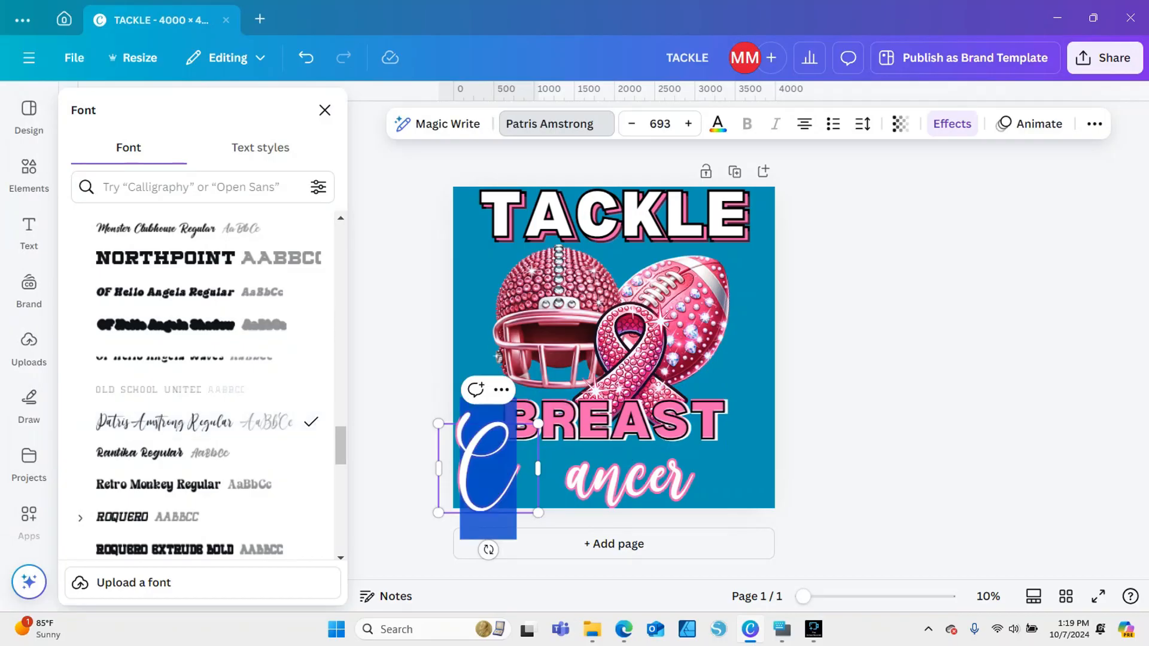
left_click(556, 124)
left_click(383, 359)
Shift the capital C slightly toward "ancer" and set its font to Weather Sunday - Personal Use
mouse_move(488, 469)
left_mouse_down()
mouse_move(555, 476)
mouse_move(503, 468)
left_mouse_up()
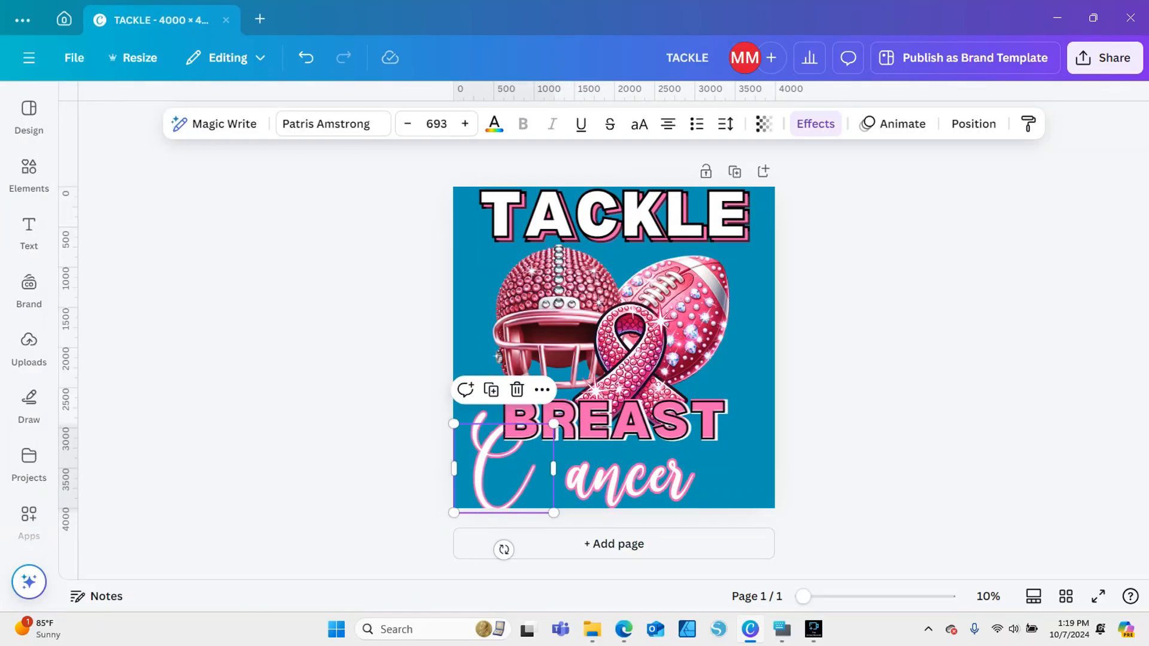
left_click(333, 123)
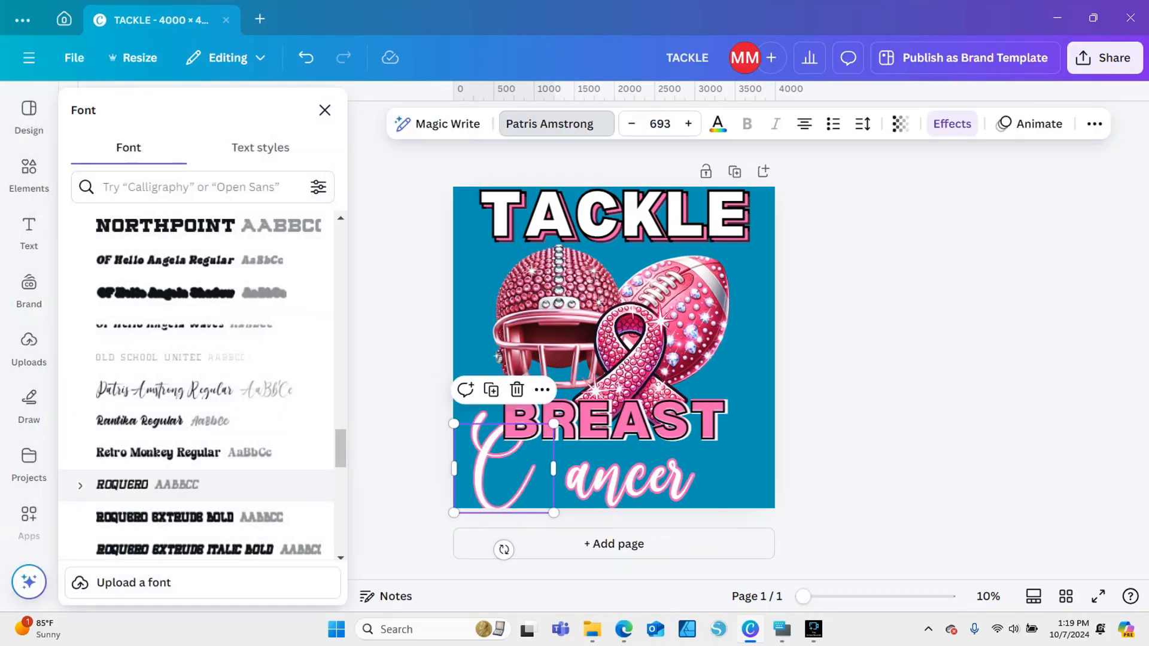
scroll(197, 383, "down", 5)
left_click(162, 464)
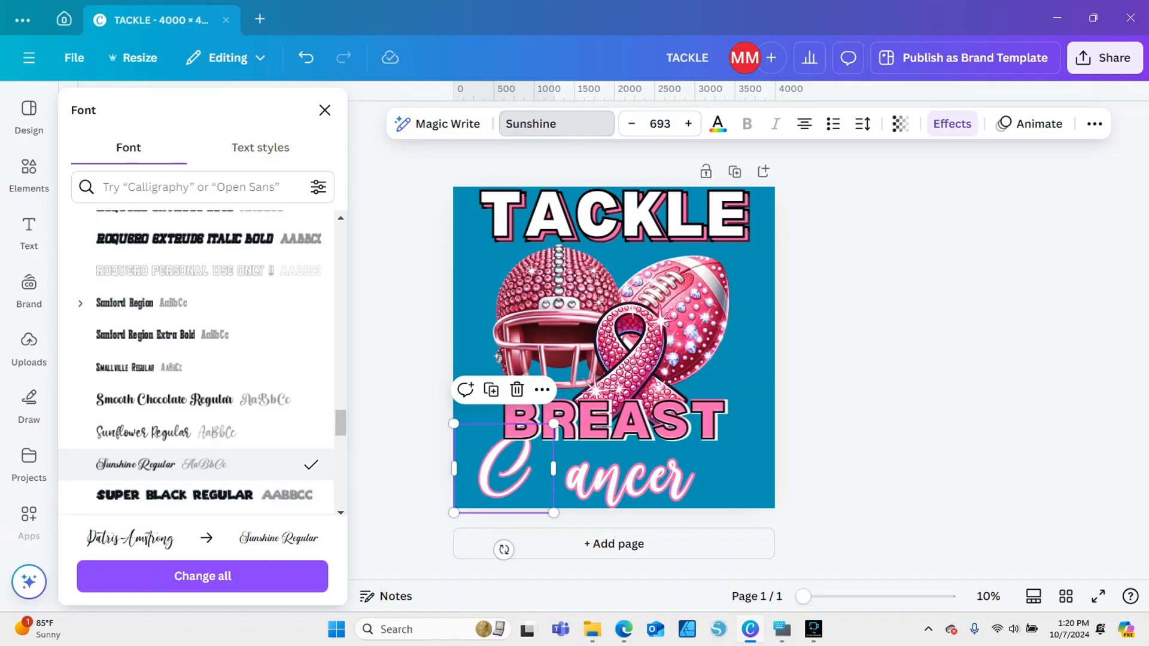
left_click(161, 432)
scroll(162, 432, "down", 5)
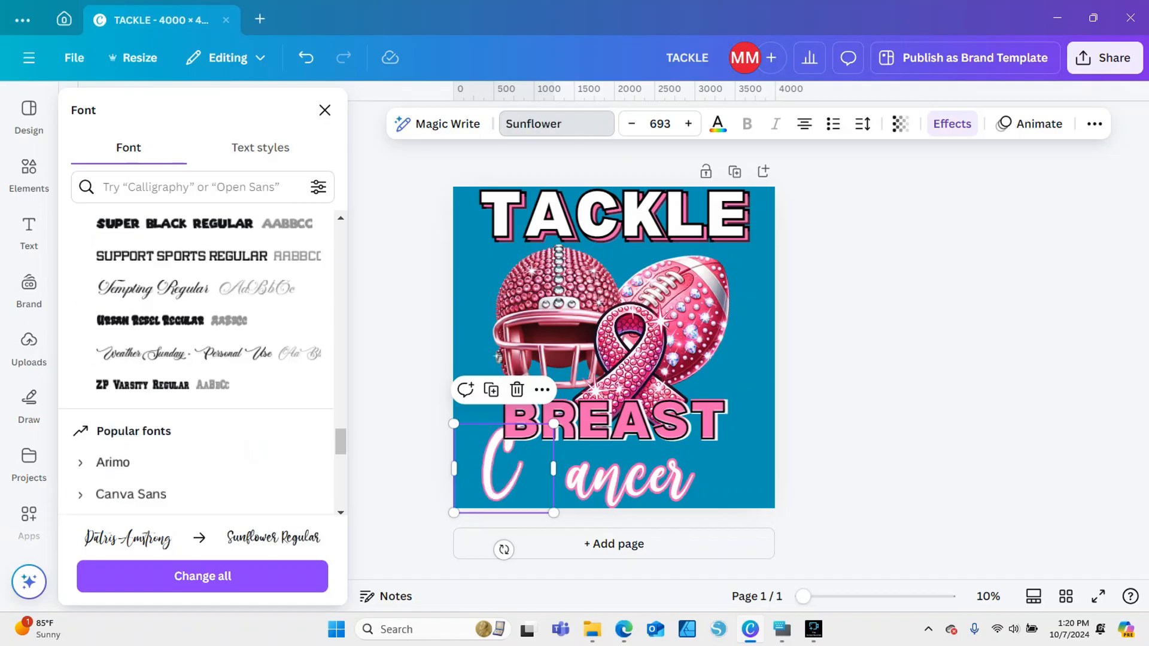
left_click(184, 354)
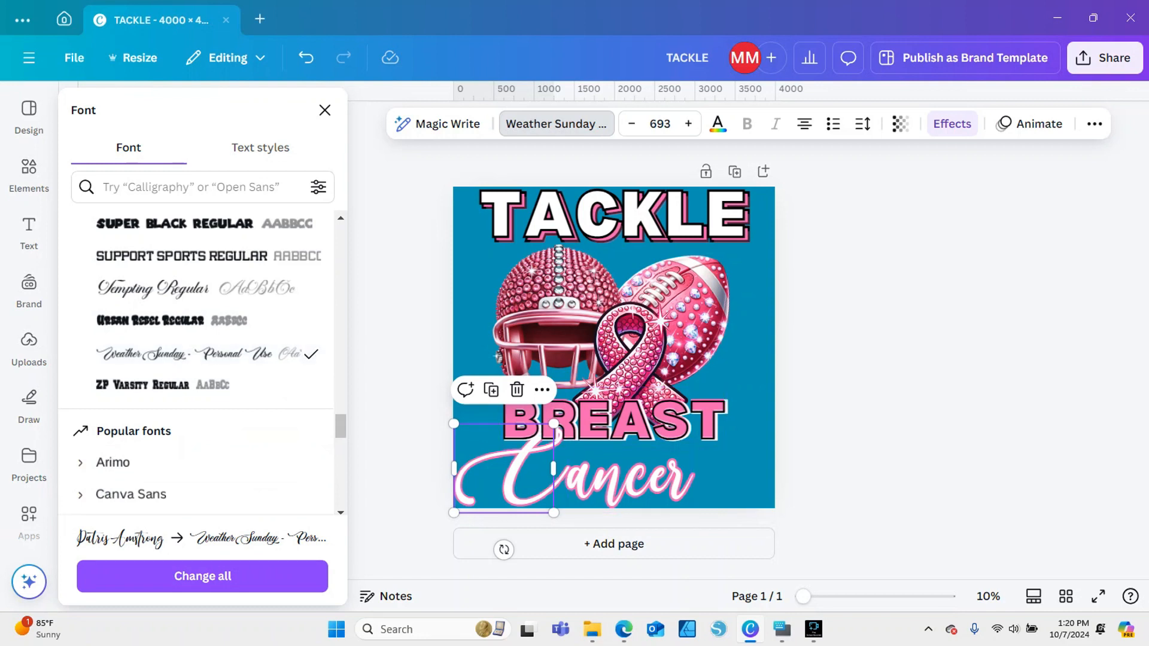
left_click(859, 443)
Reduce the capital C to font size 609 and fit it closely against "ancer" beneath BREAST
left_click(639, 475)
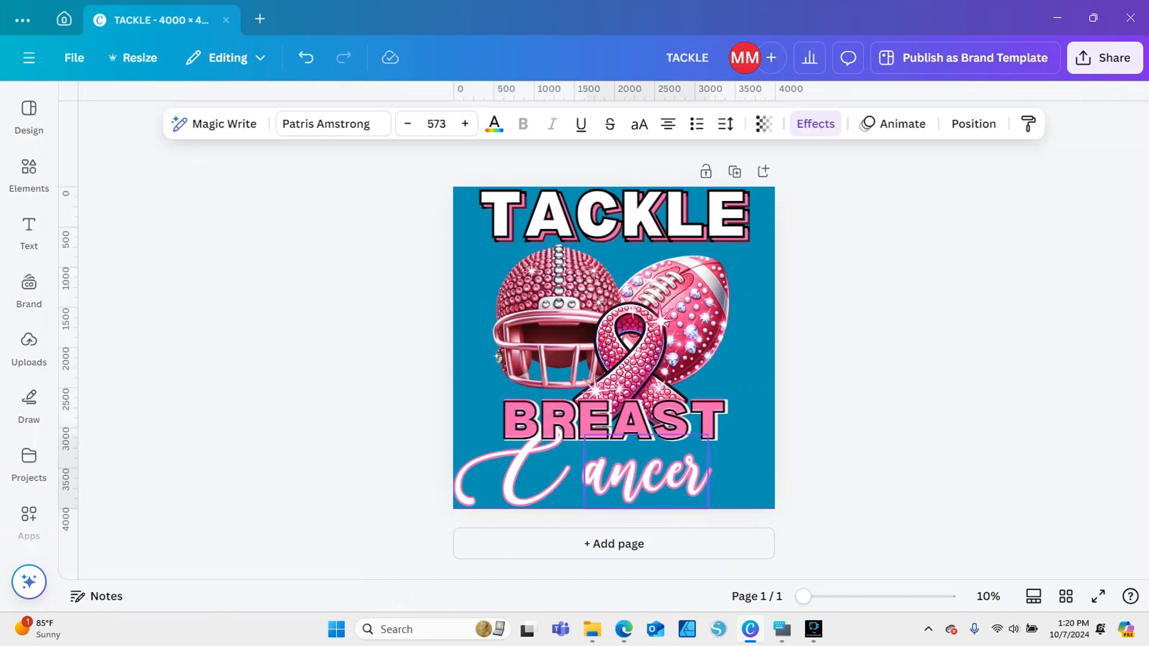
left_click(520, 476)
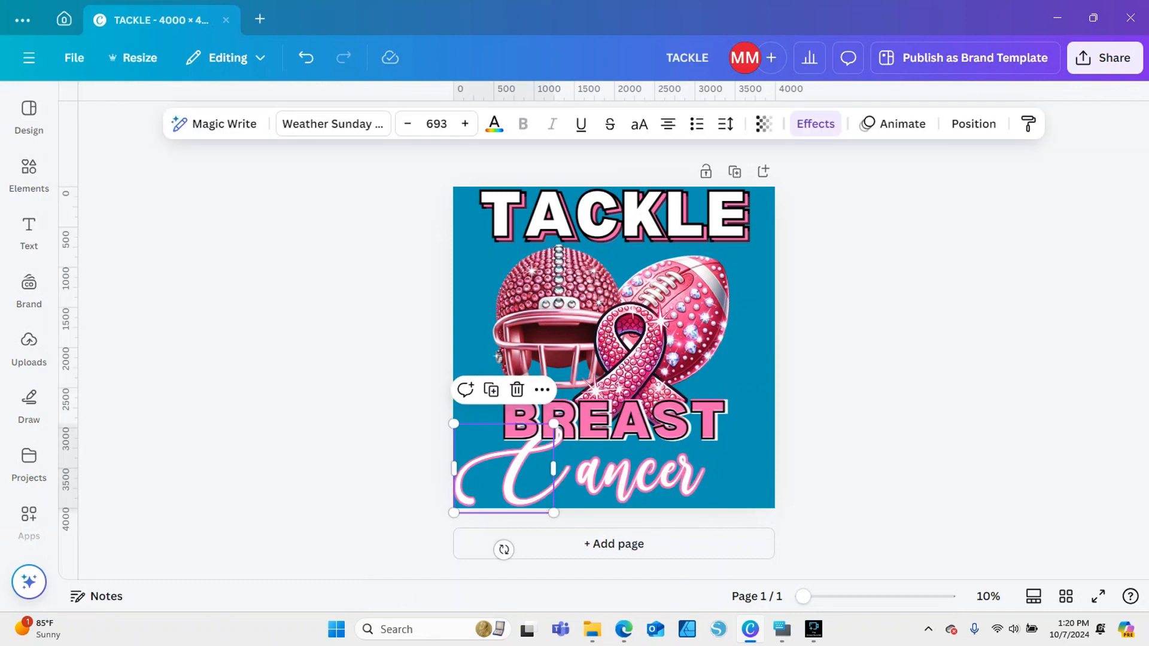
left_click_drag(554, 424, 542, 434)
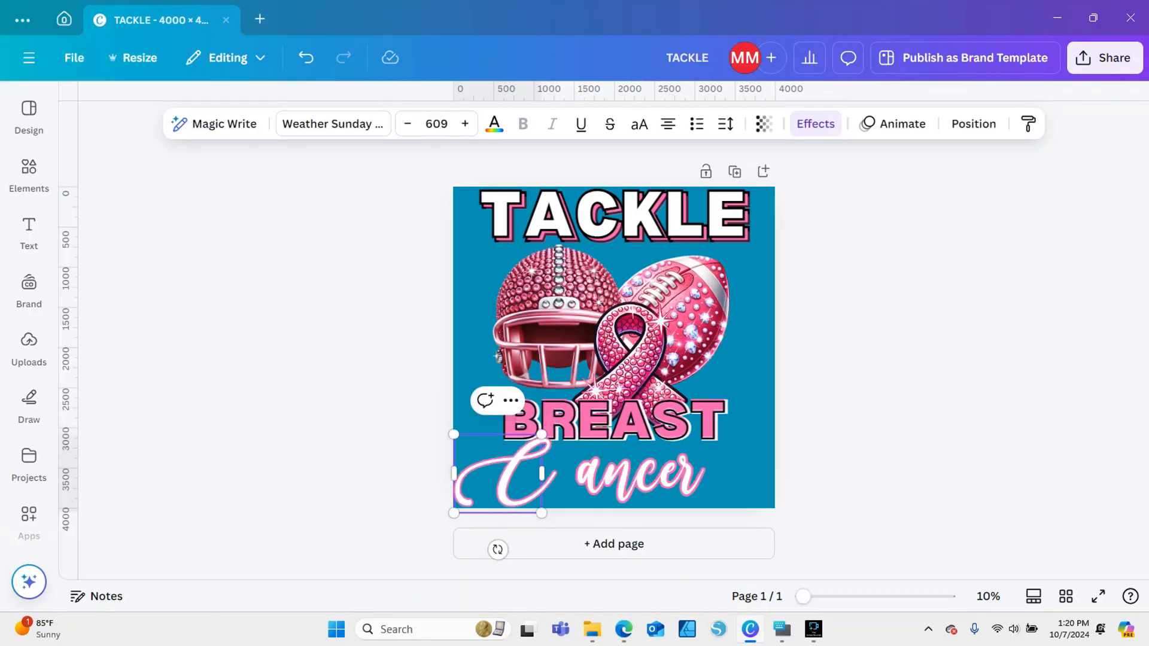
left_click_drag(516, 476, 534, 478)
left_click(413, 479)
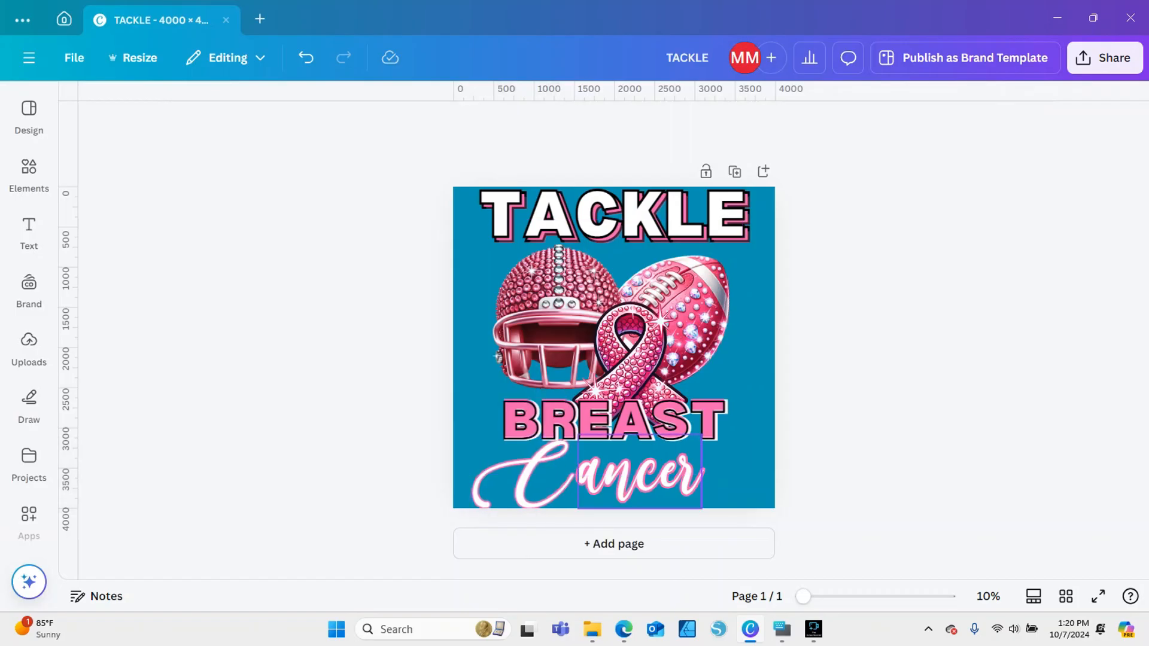
Show the layer list and move the white BREAST layer directly beneath the pink BREAST layer
right_click(684, 454)
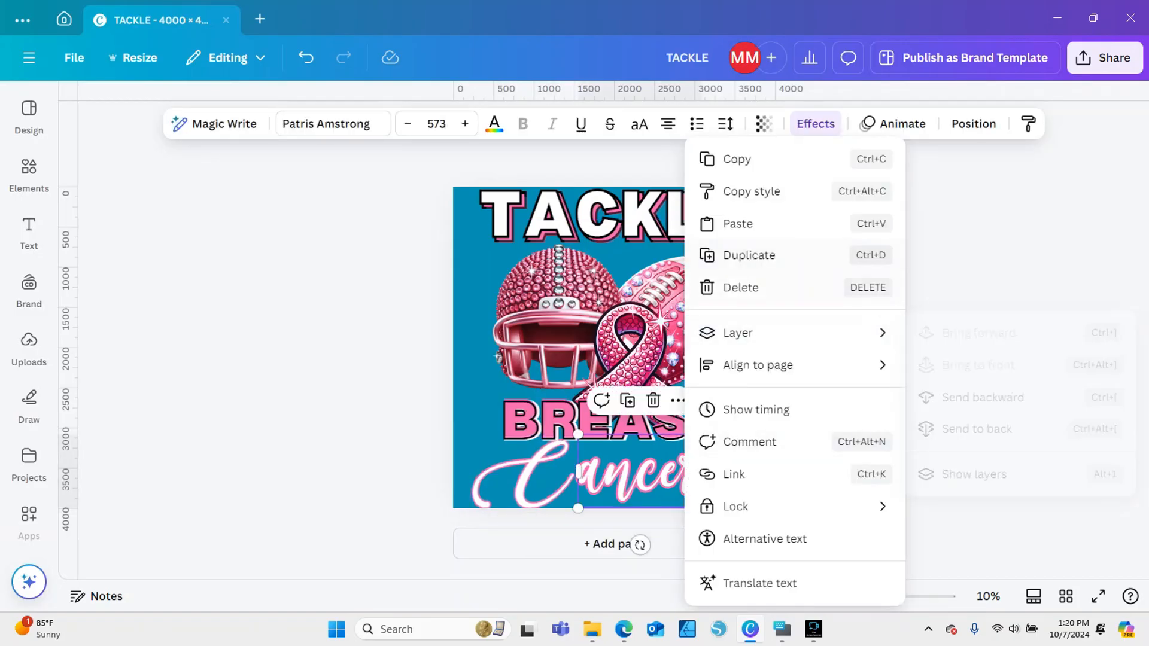
mouse_move(779, 334)
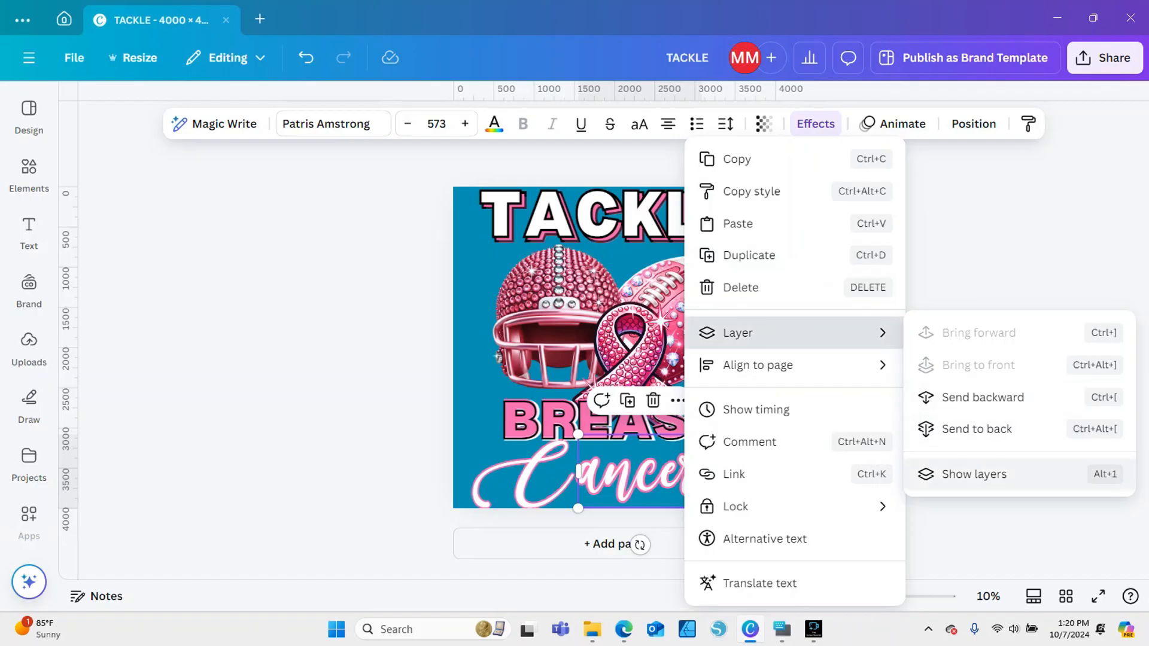
left_click(975, 474)
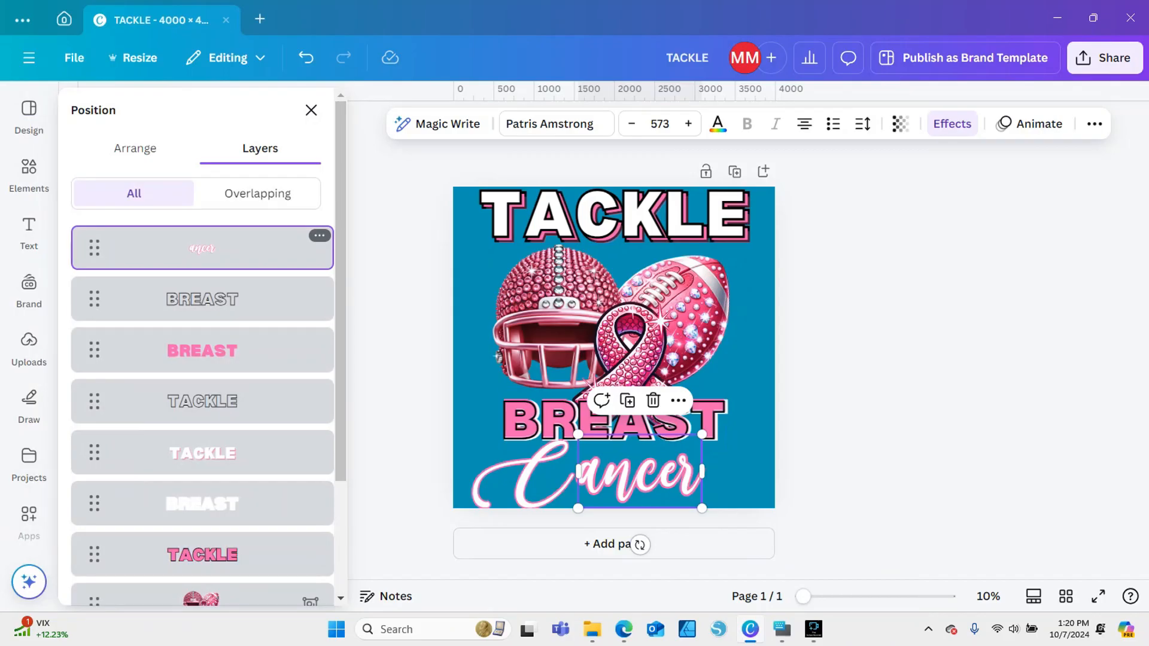
left_click(203, 300)
left_click_drag(202, 504, 228, 389)
Group the outlined, pink and white BREAST text layers into one object
left_click(203, 299)
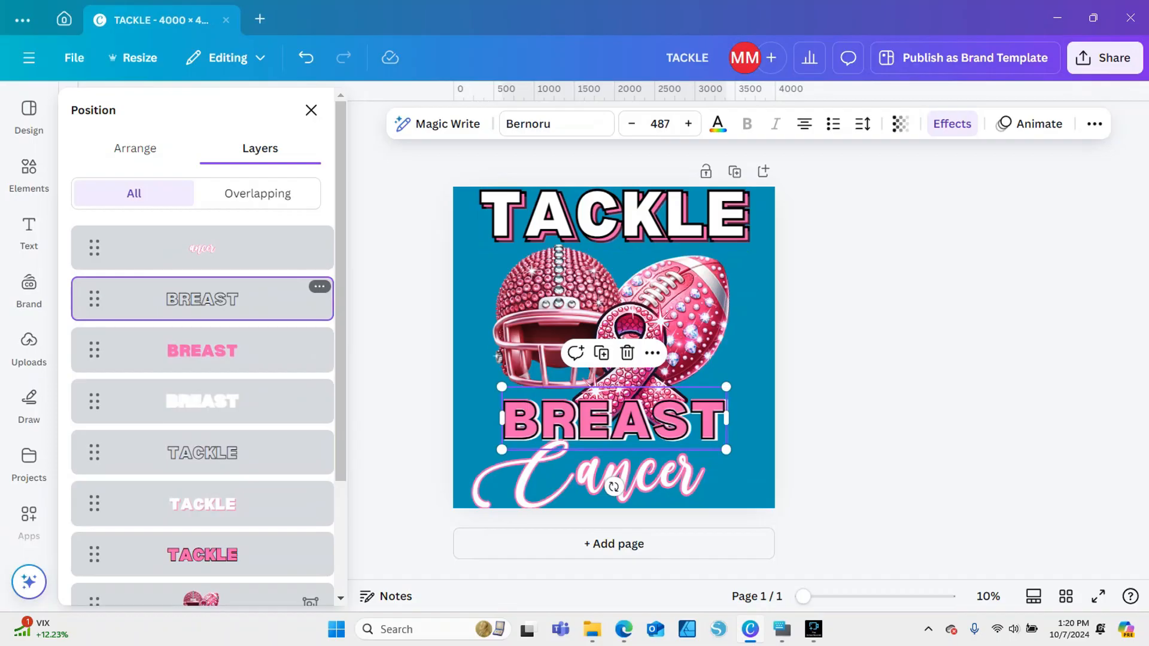
left_click(202, 351, "shift")
left_click(202, 401, "shift")
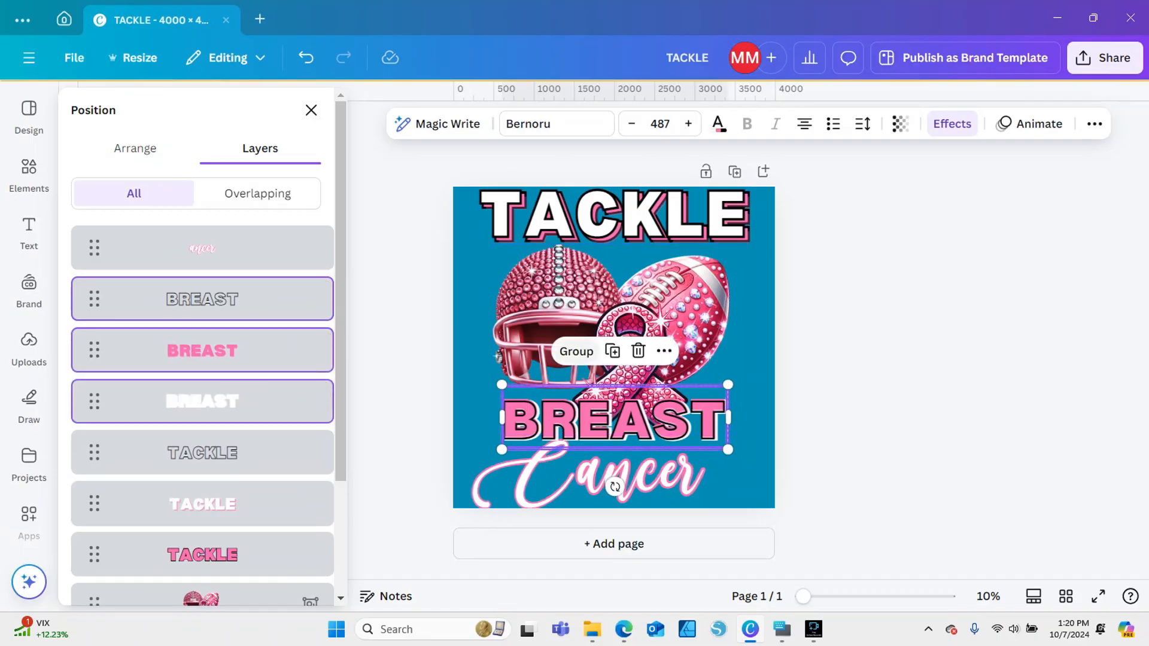
left_click(576, 351)
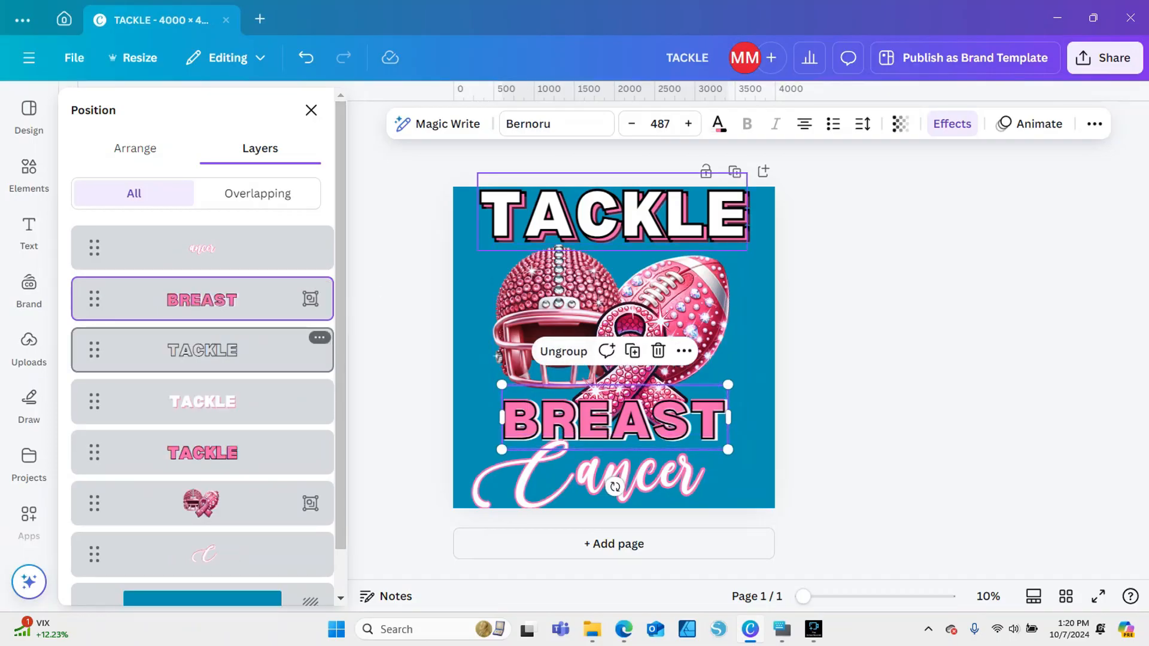
Group the outlined, white and pink TACKLE text layers into one object
left_click(202, 350)
left_click(203, 452)
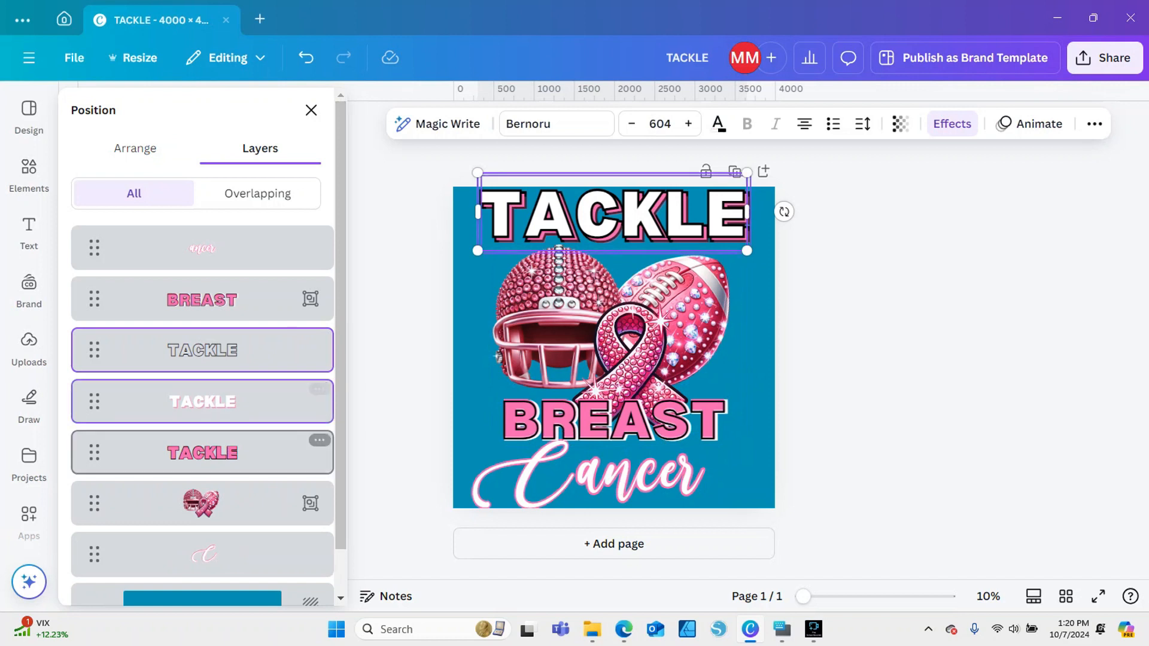
left_click(203, 350, "shift")
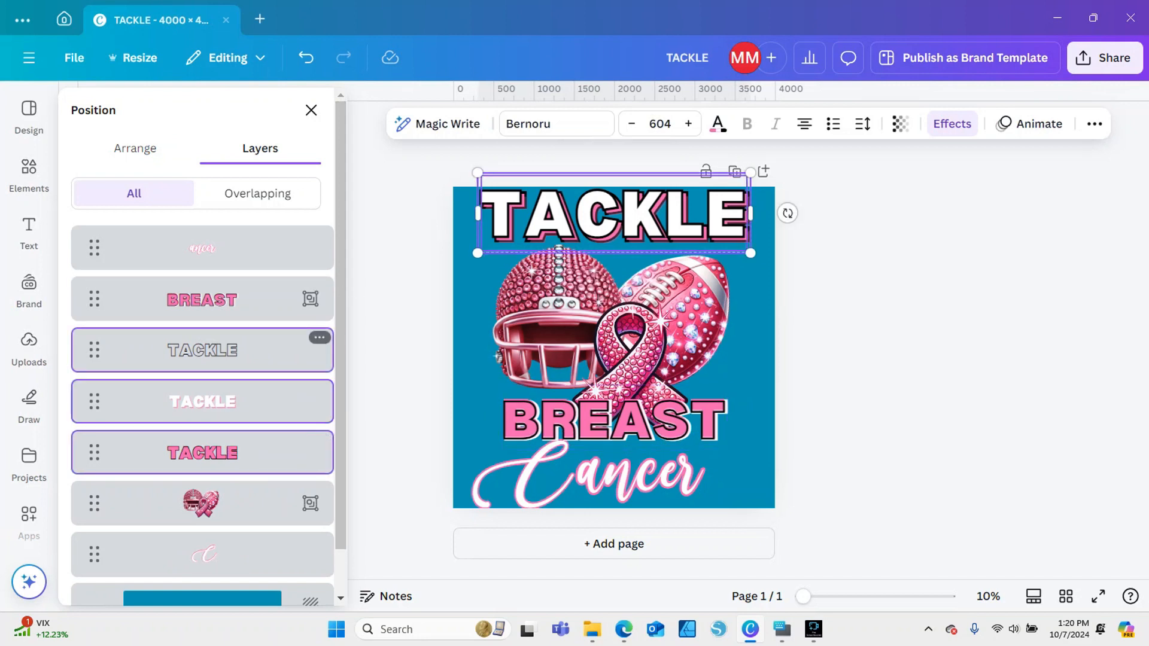
left_click(202, 402, "shift")
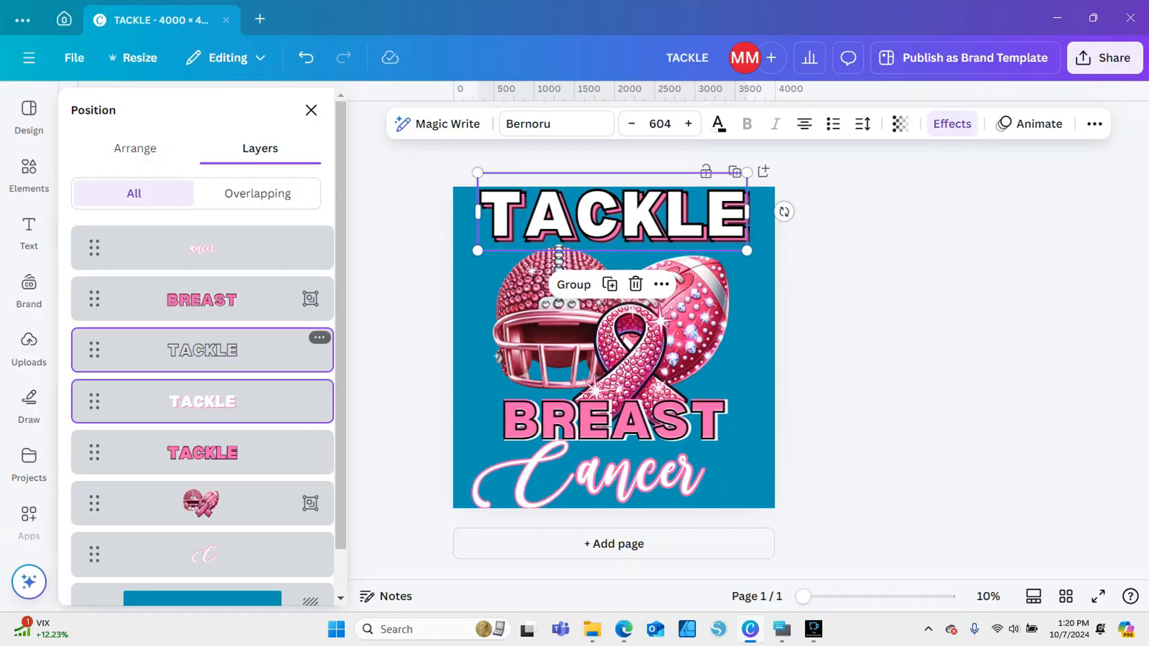
left_click(203, 453, "shift")
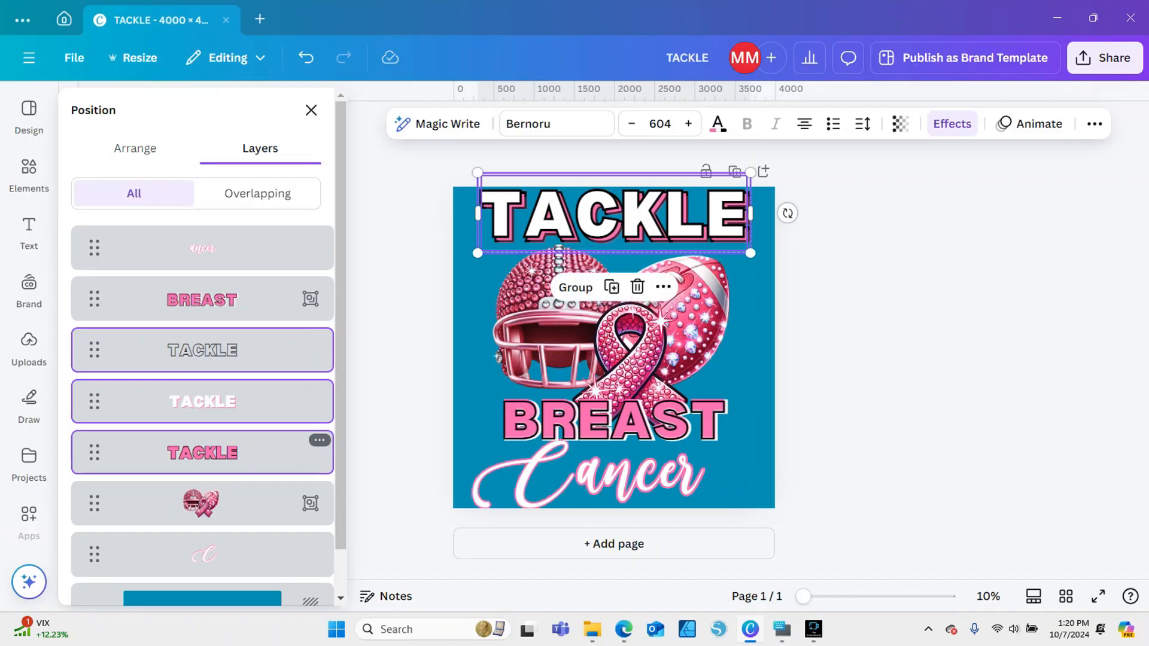
left_click(575, 287)
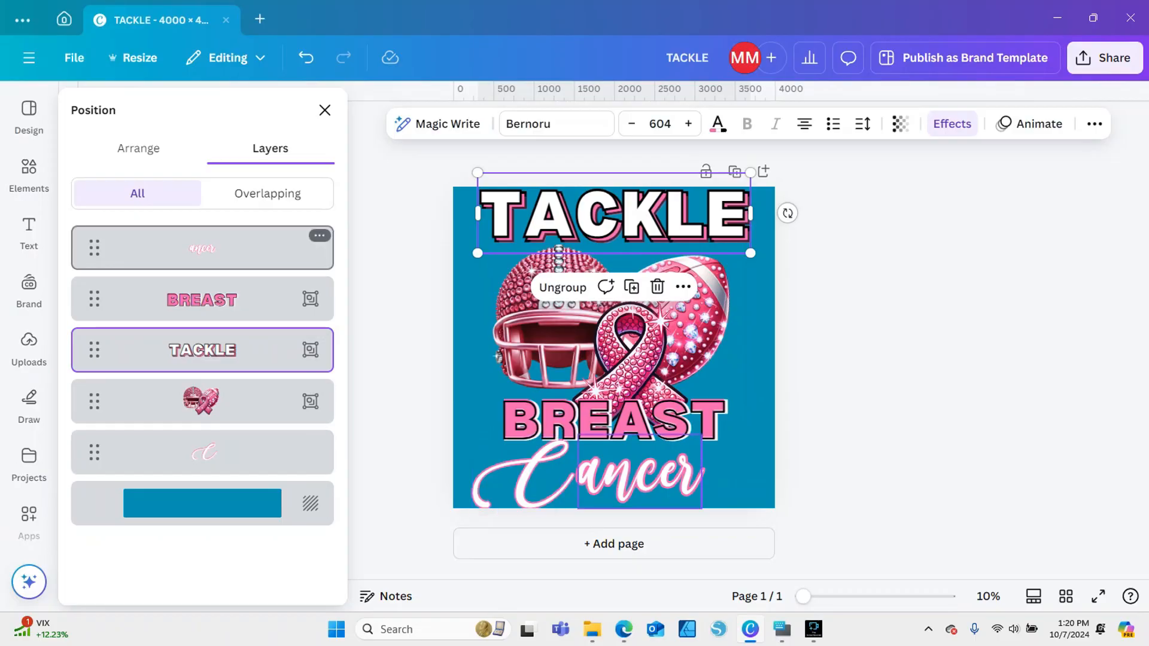
Move the "ancer" layer directly beneath the capital C layer and group the two into one object
left_click_drag(202, 248, 202, 453)
left_click(203, 401)
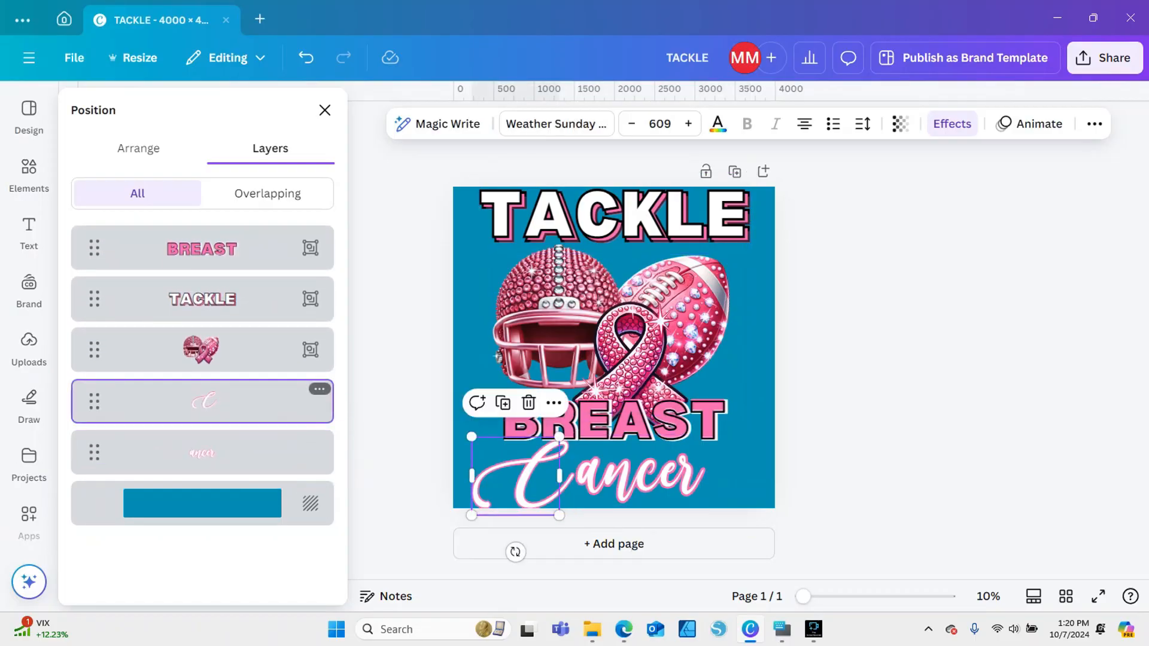
left_click(150, 454)
right_click(150, 454)
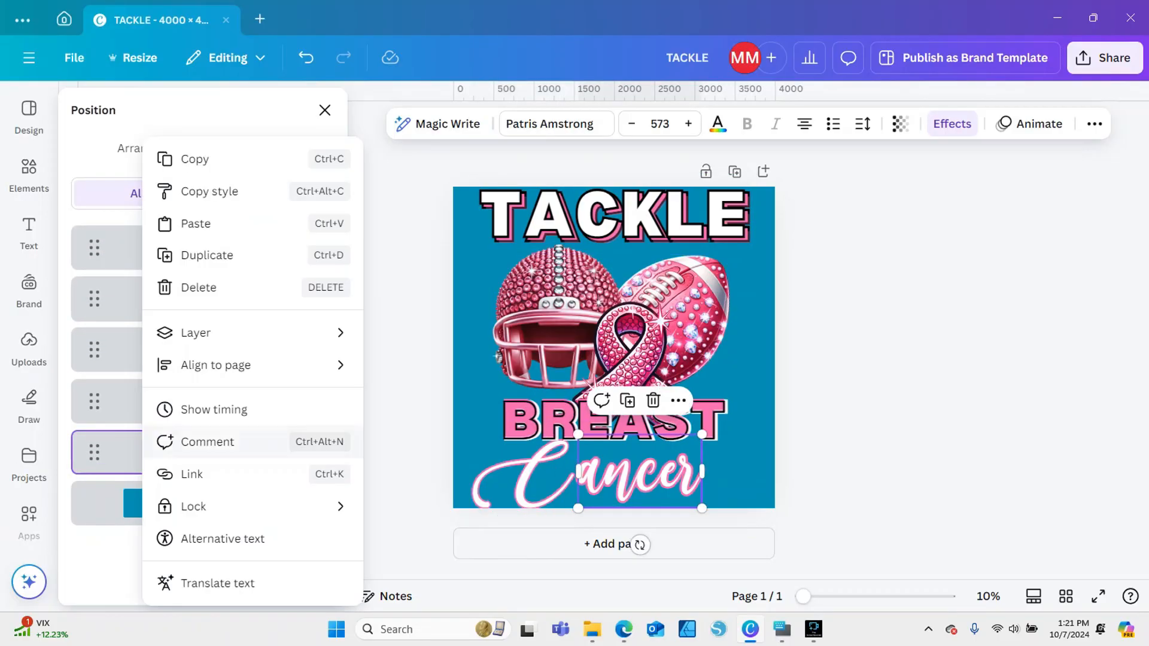
left_click(389, 515)
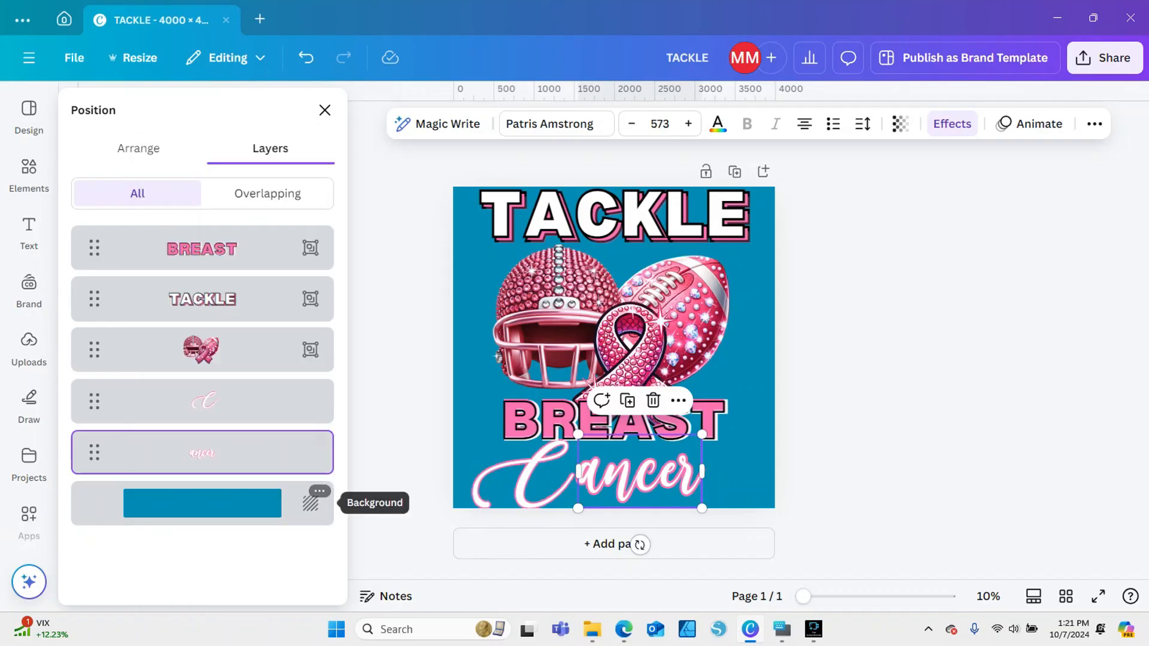
left_click(275, 402, "shift")
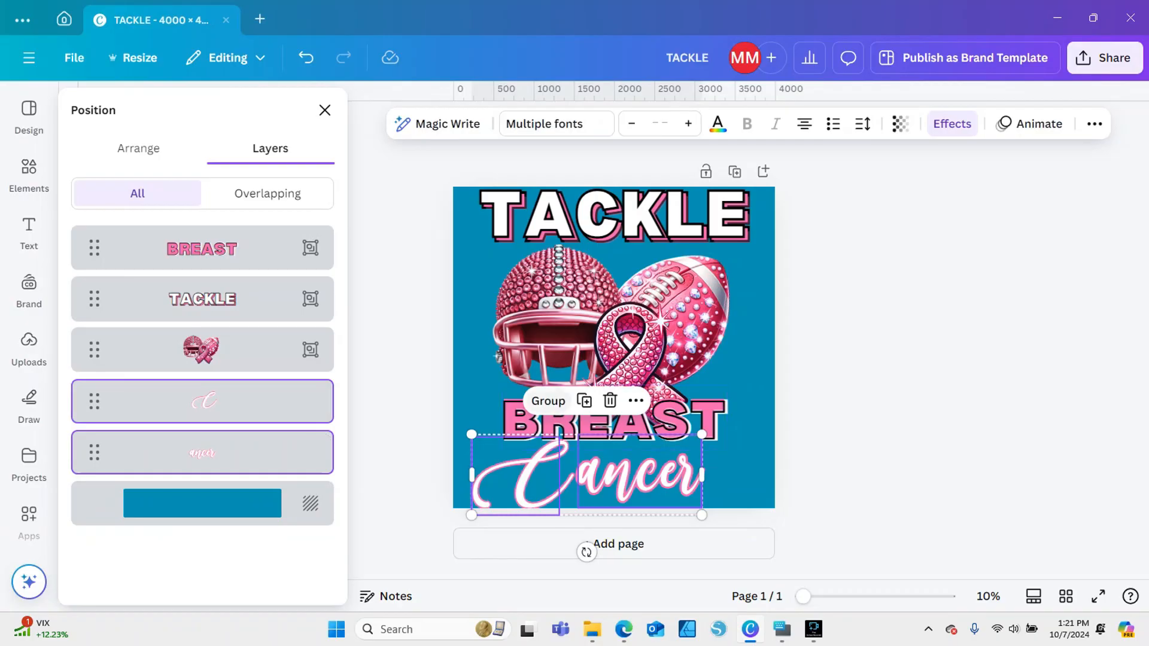
left_click(549, 401)
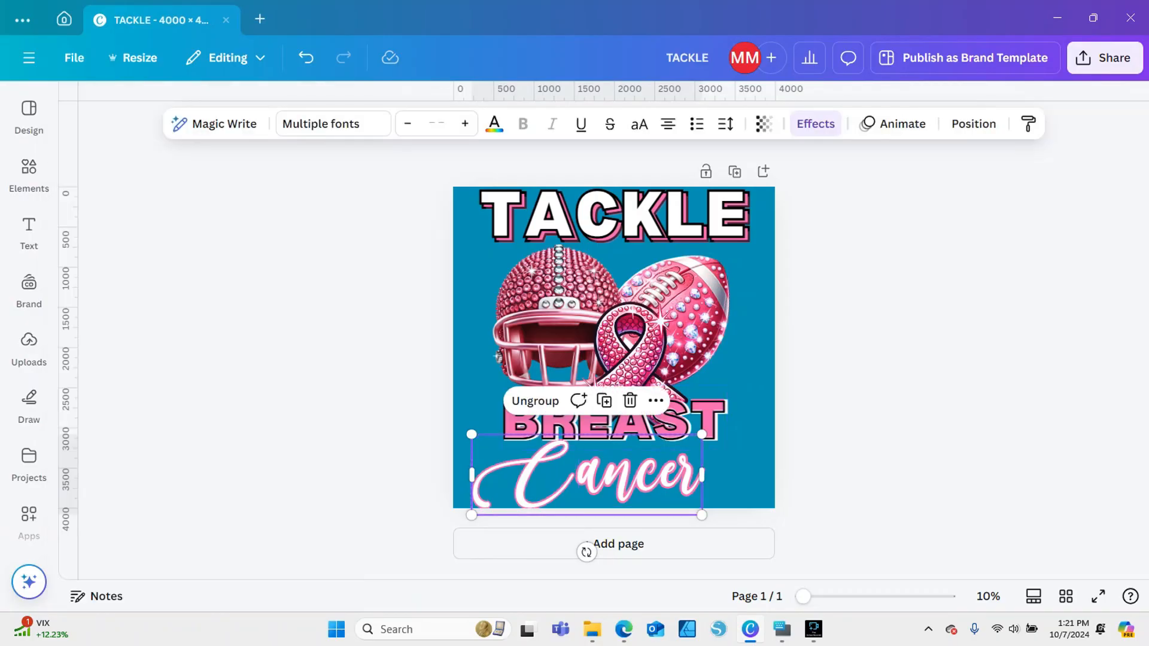
Shrink the rhinestone artwork, BREAST and TACKLE slightly, center them on the page, and move Cancer up beneath BREAST
left_click_drag(383, 286, 599, 392)
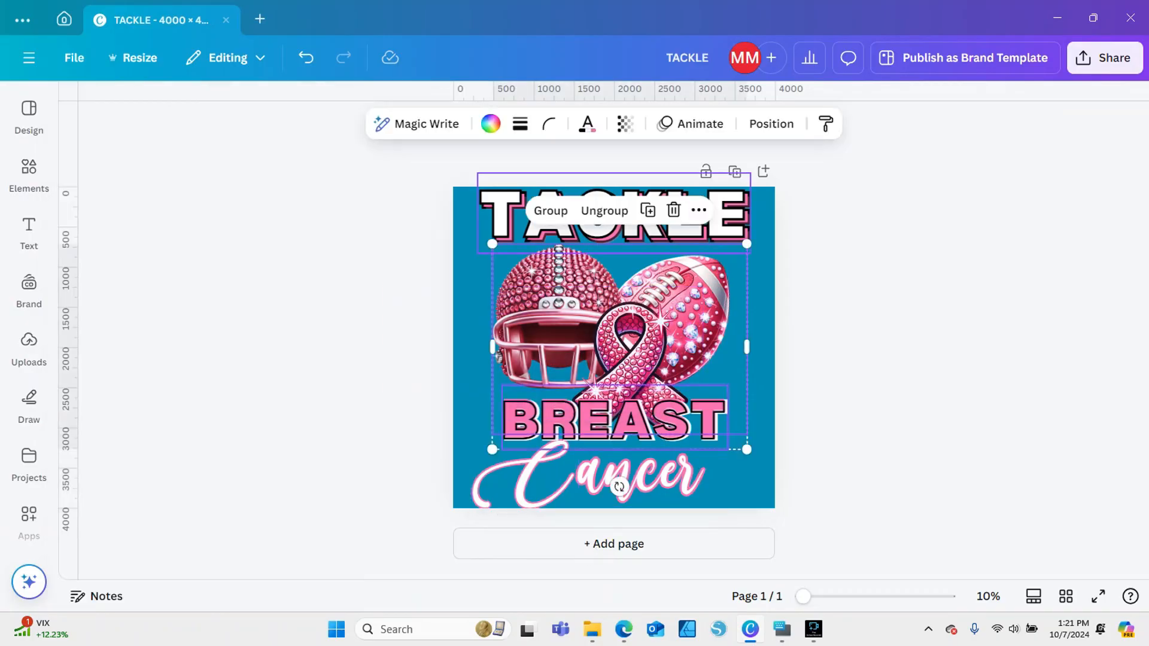
left_click_drag(747, 243, 711, 273)
left_click_drag(598, 359, 617, 330)
left_click_drag(444, 214, 491, 190)
left_click_drag(751, 253, 714, 243)
left_click_drag(622, 211, 644, 222)
left_click_drag(628, 473, 640, 453)
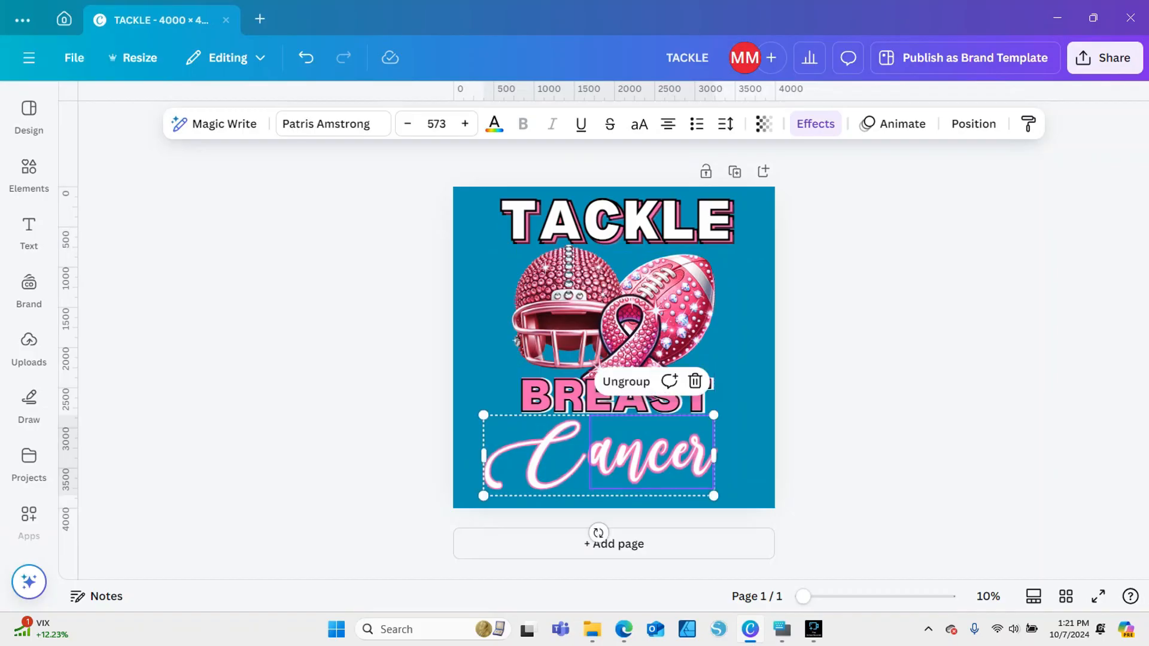
Change the page background color to black
left_click(745, 437)
left_click(489, 123)
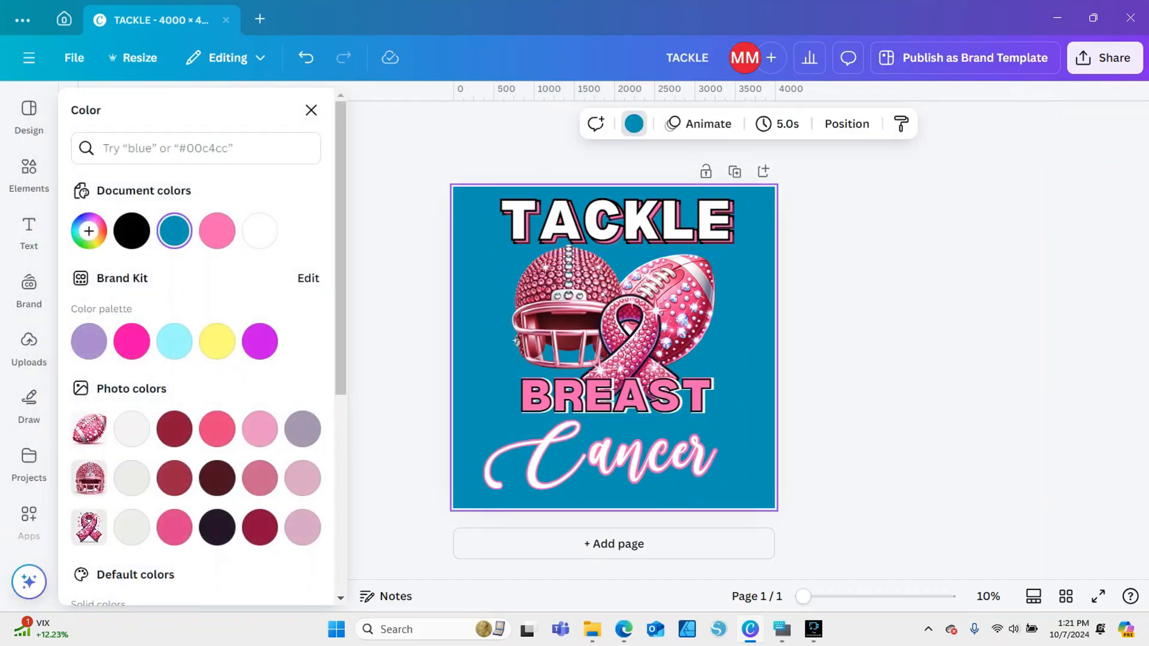
left_click(132, 231)
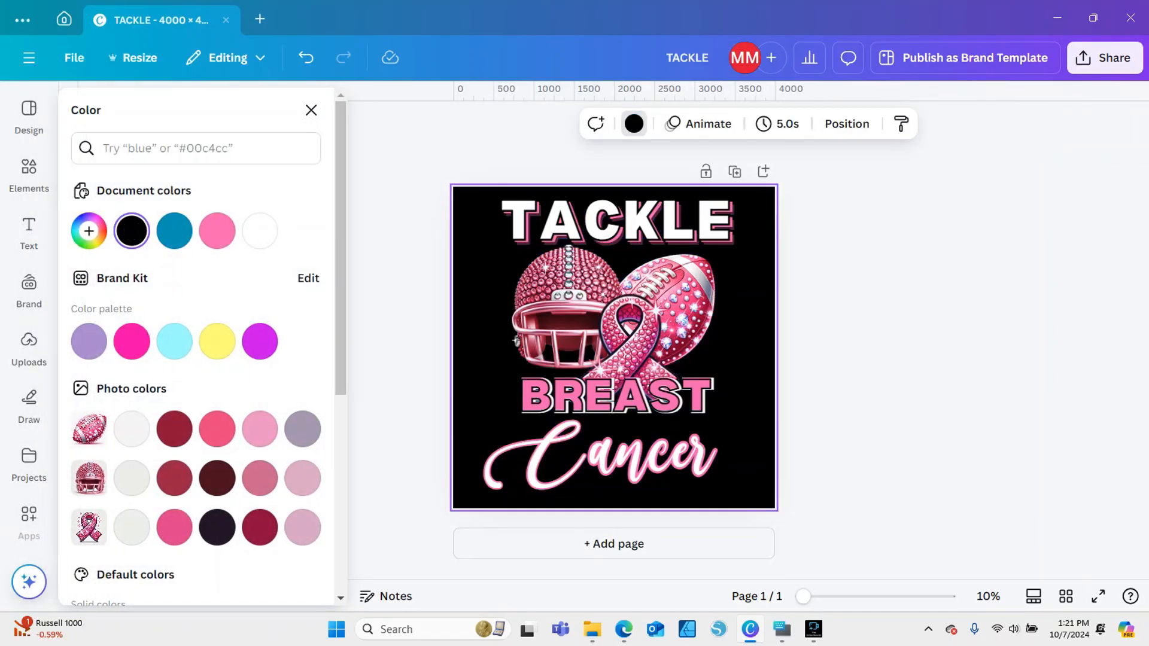
left_click(312, 110)
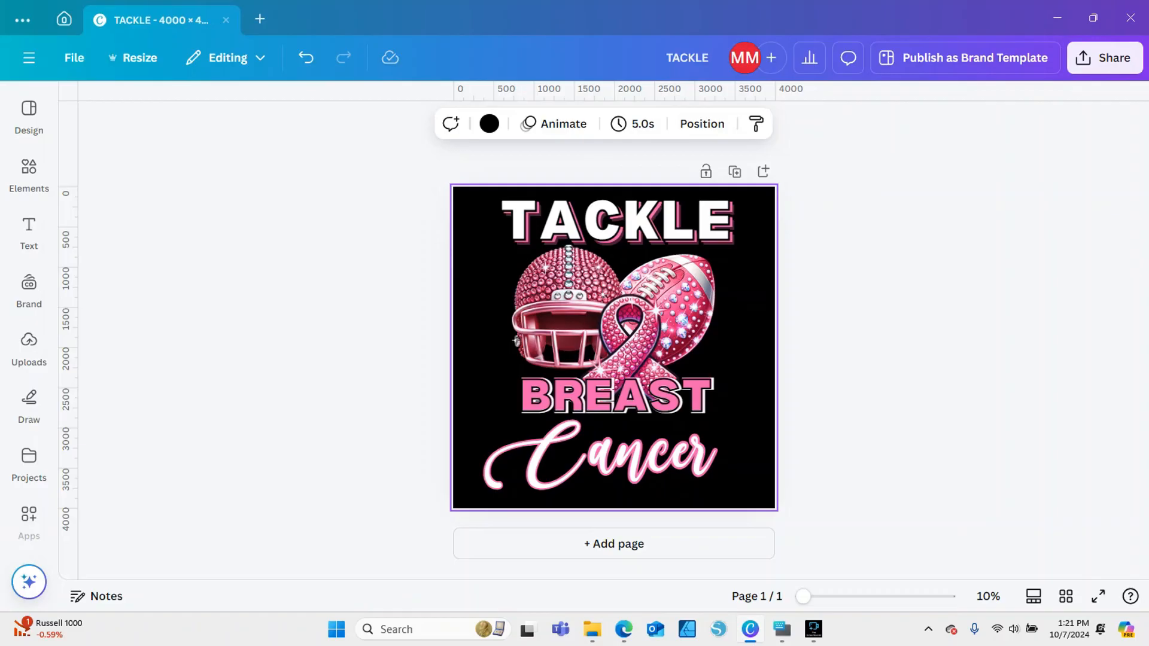
Move Cancer slightly down the page and lower BREAST until it sits close against it
left_click(527, 458)
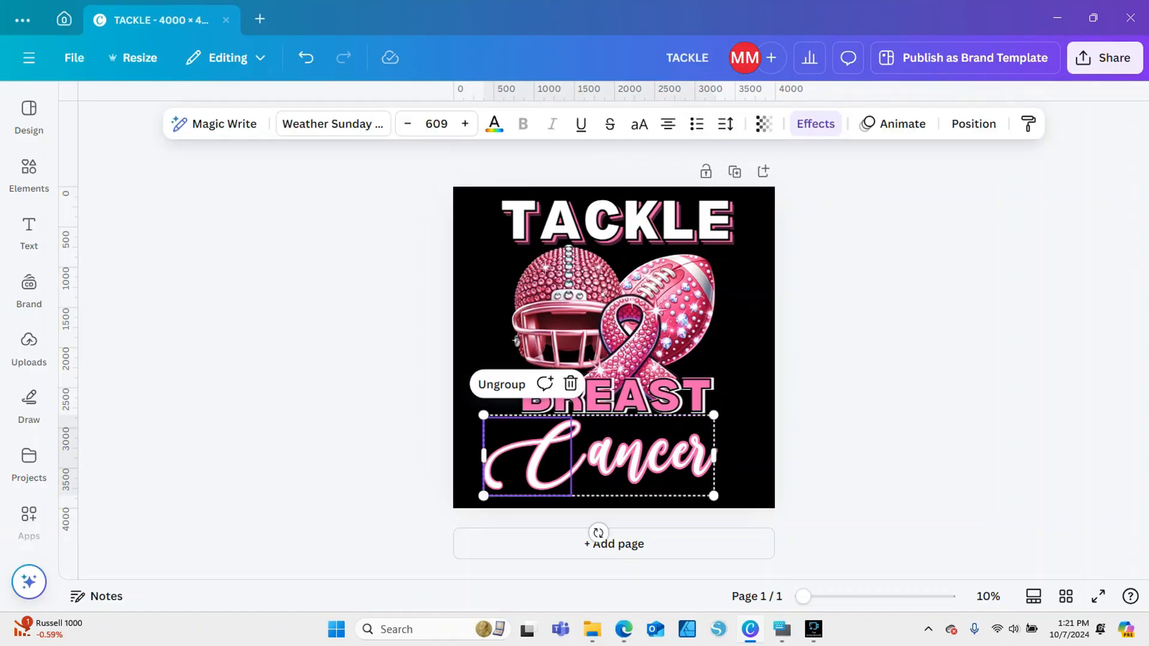
left_click(650, 460)
left_click(841, 383)
left_click(567, 317)
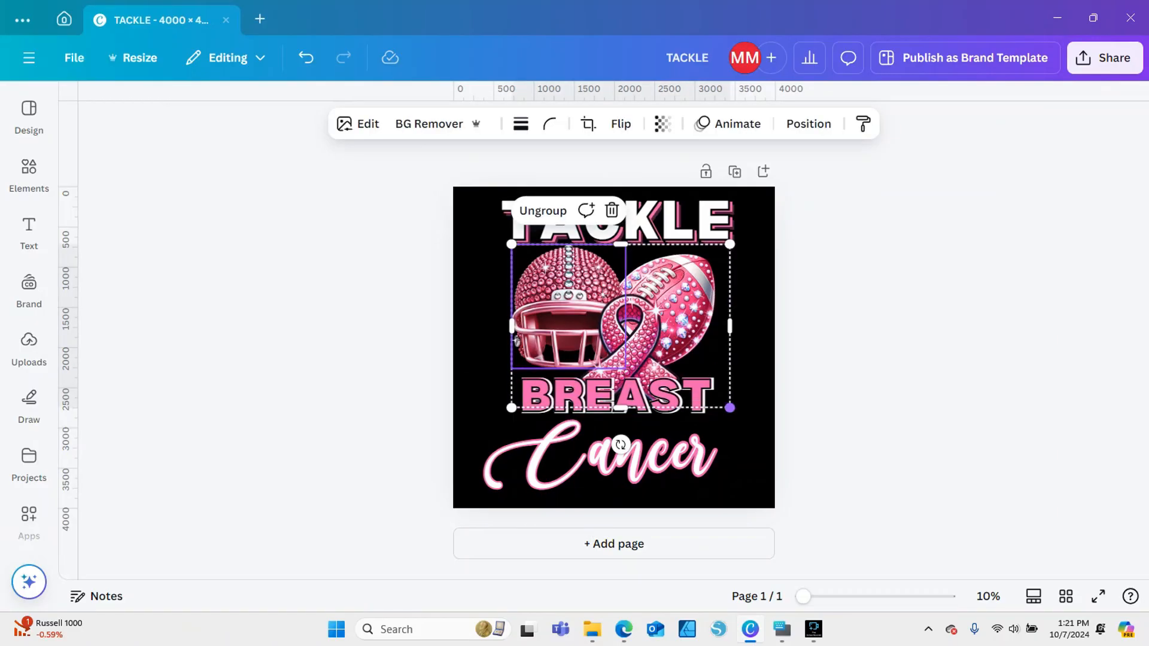
mouse_move(729, 408)
left_mouse_down()
mouse_move(738, 411)
mouse_move(730, 407)
left_mouse_up()
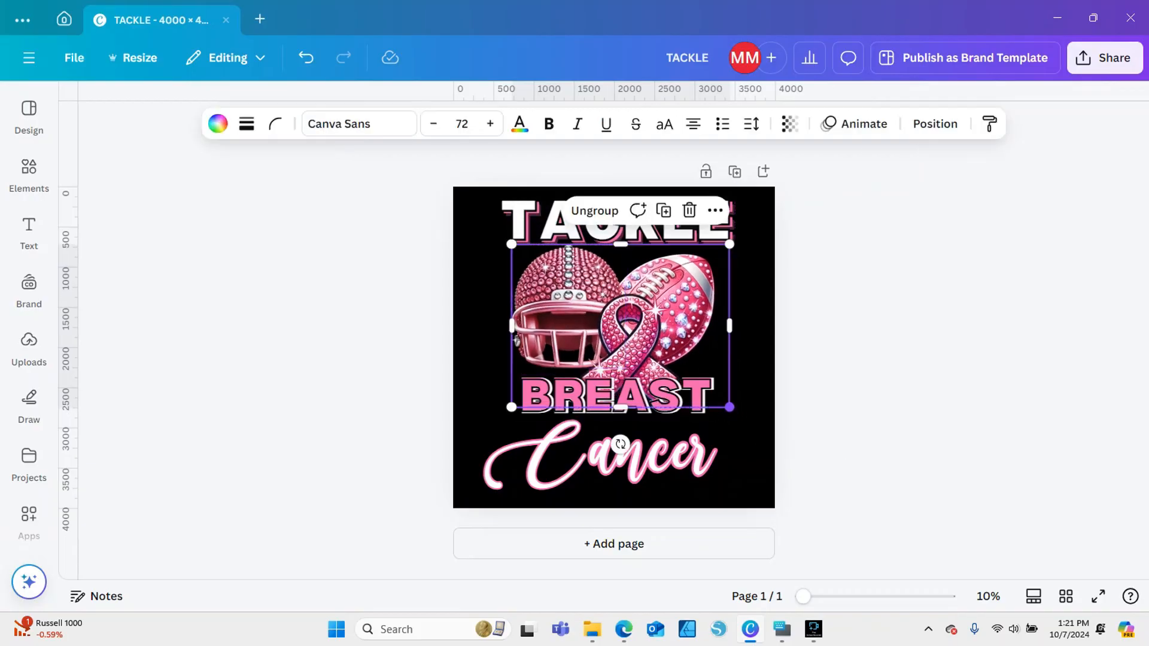
left_click_drag(651, 460, 653, 472)
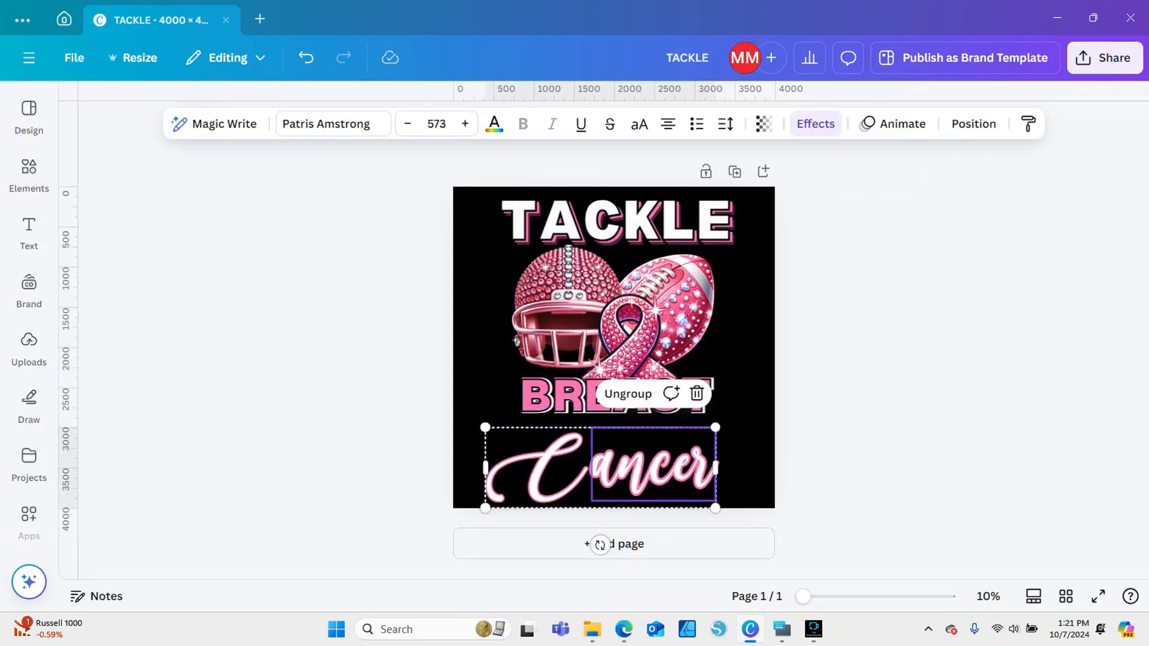
left_click_drag(617, 396, 616, 415)
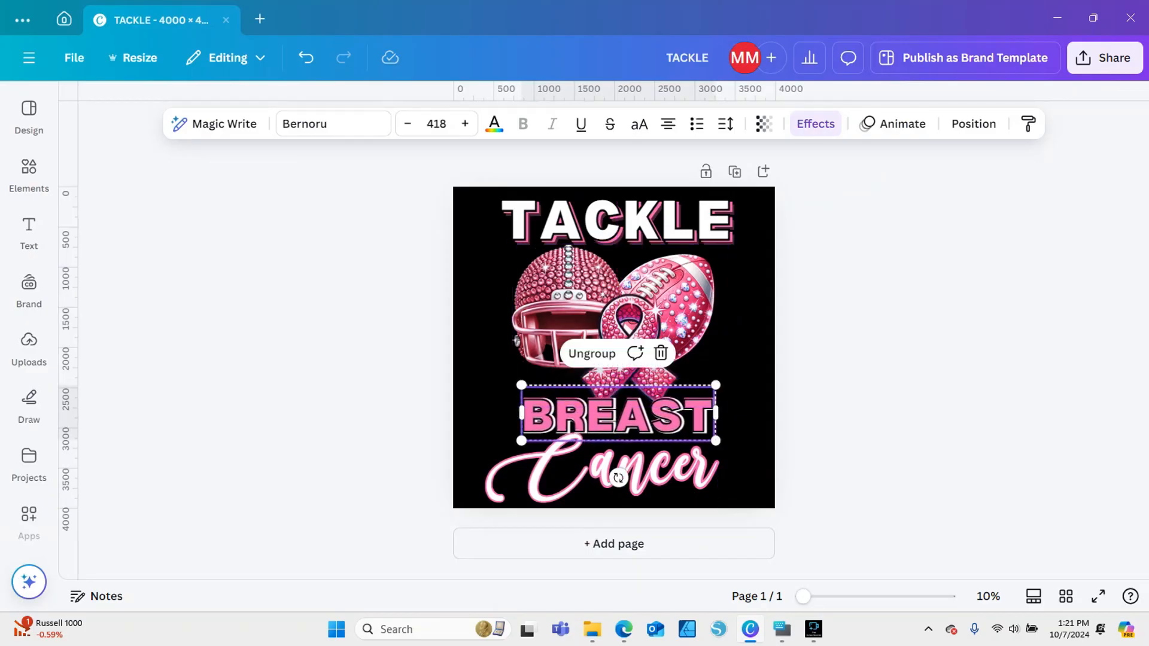
Send BREAST backward behind the rhinestone artwork so the ribbon overlaps it, and nudge the artwork slightly left
right_click(619, 413)
mouse_move(718, 300)
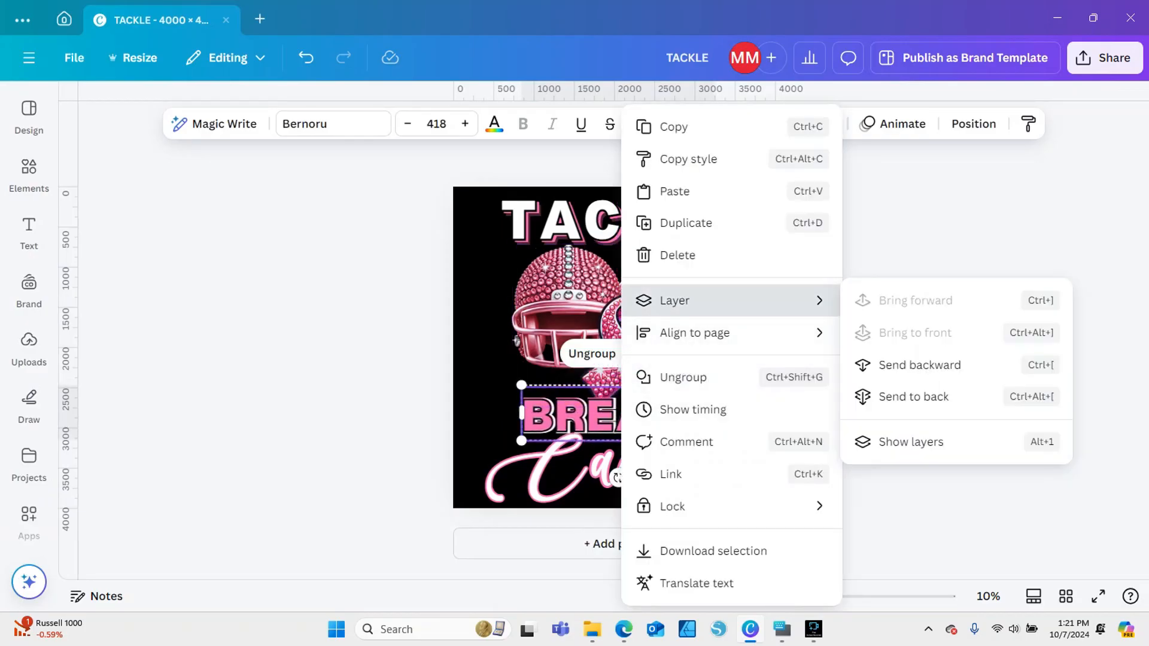
left_click(915, 362)
left_click(898, 361)
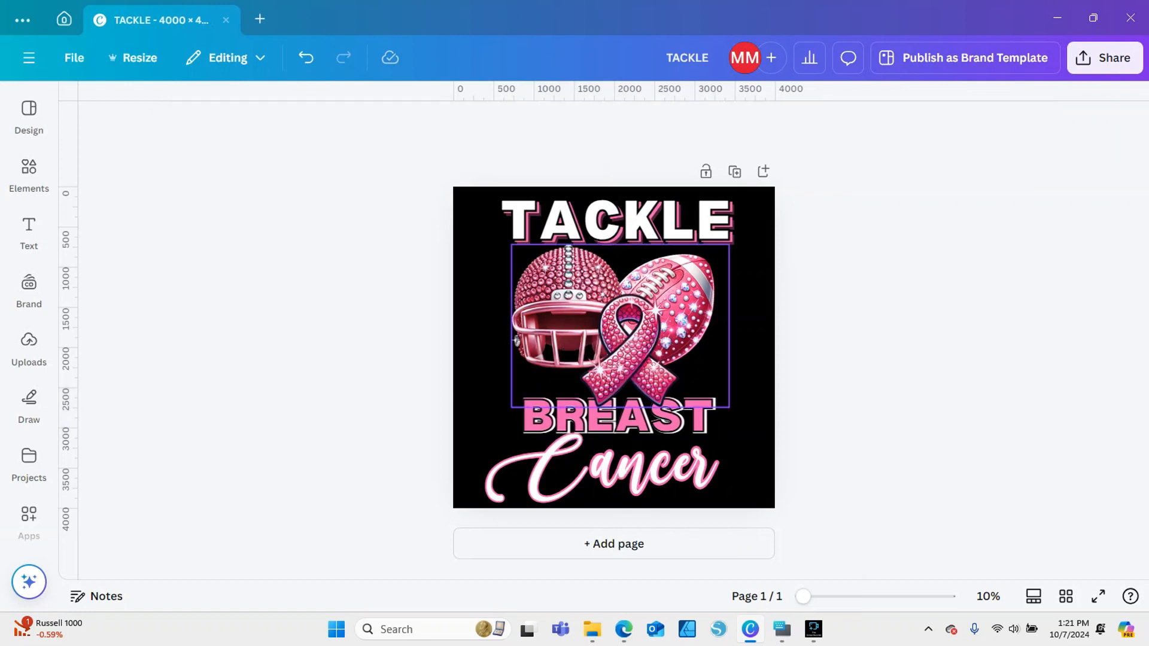
left_click(625, 359)
left_click_drag(627, 331, 626, 329)
left_click(886, 354)
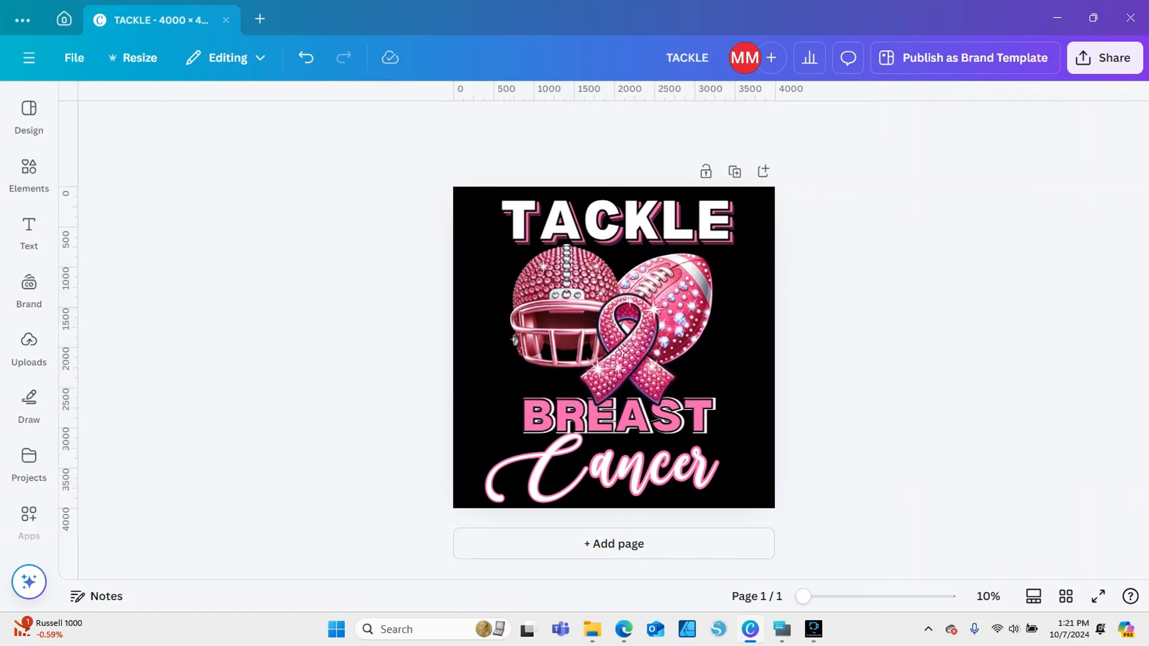
Try enlarging all the text and artwork together slightly, and scale it back to fit within the page
left_click_drag(362, 201, 605, 504)
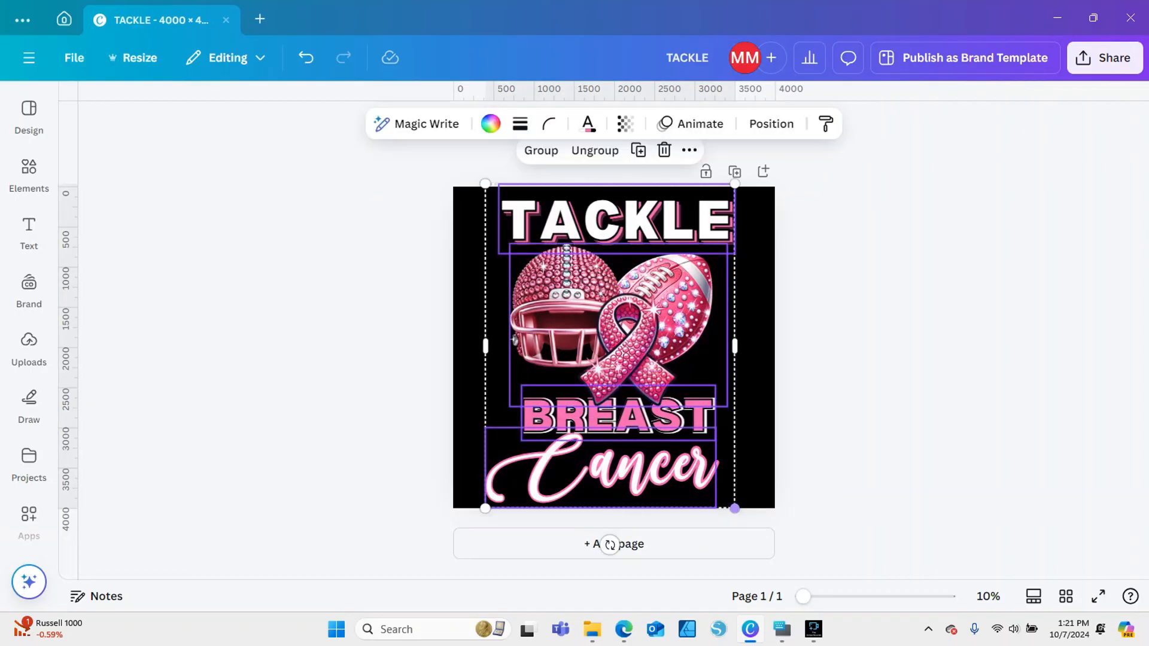
left_click_drag(735, 508, 740, 515)
left_click(838, 478)
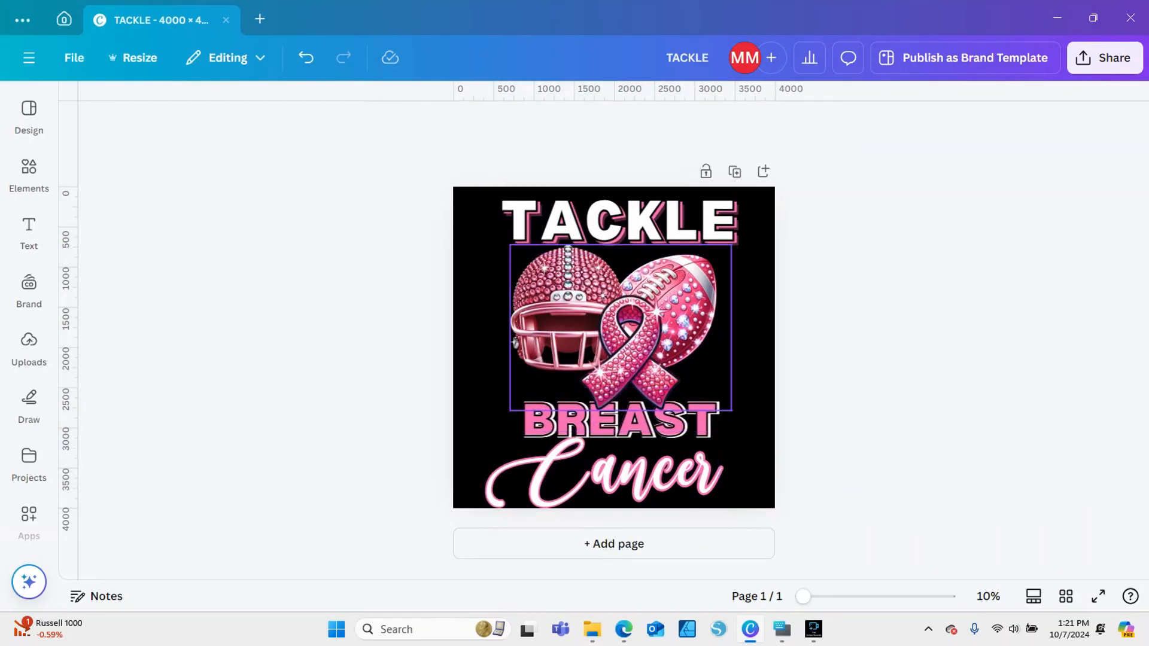
left_click_drag(413, 177, 676, 486)
left_click_drag(739, 514, 735, 509)
left_click(838, 479)
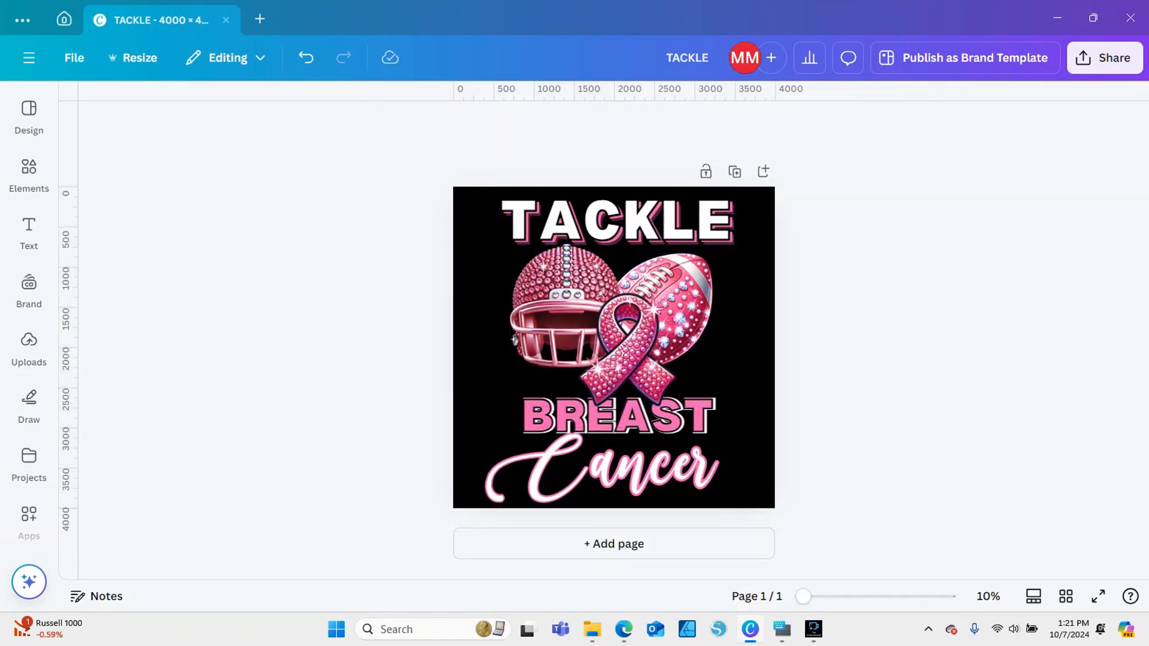
Ungroup the helmet, football and ribbon artwork and select only the helmet
left_click(567, 323)
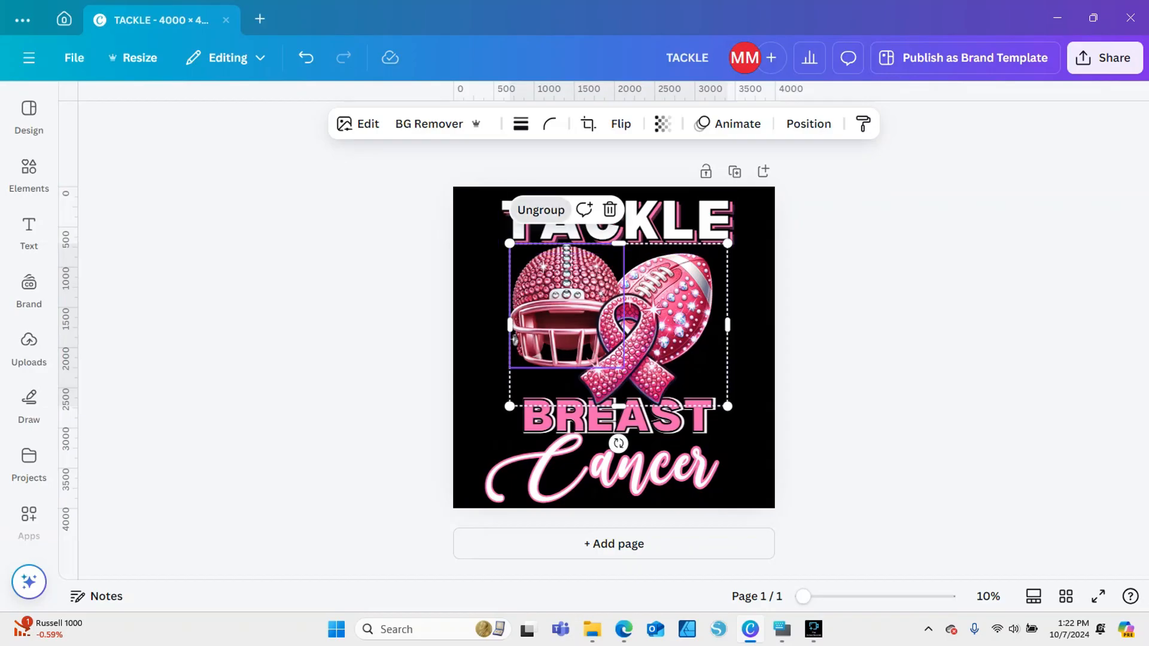
left_click(541, 210)
left_click(413, 251)
left_click(563, 299)
left_click(430, 124)
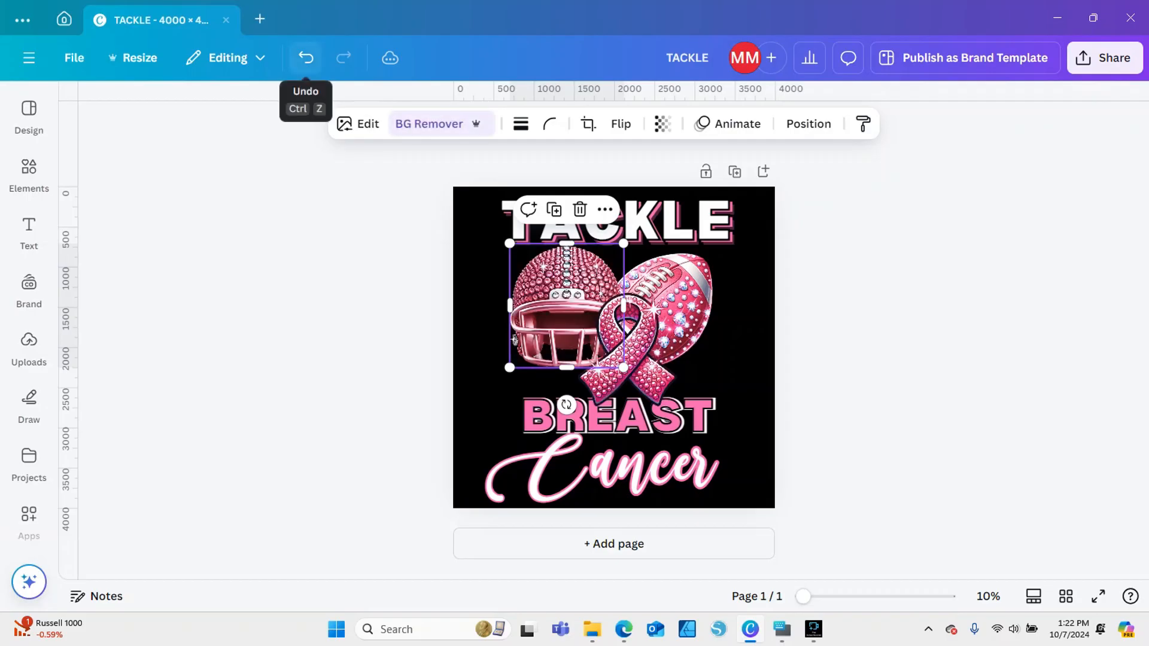
left_click(359, 124)
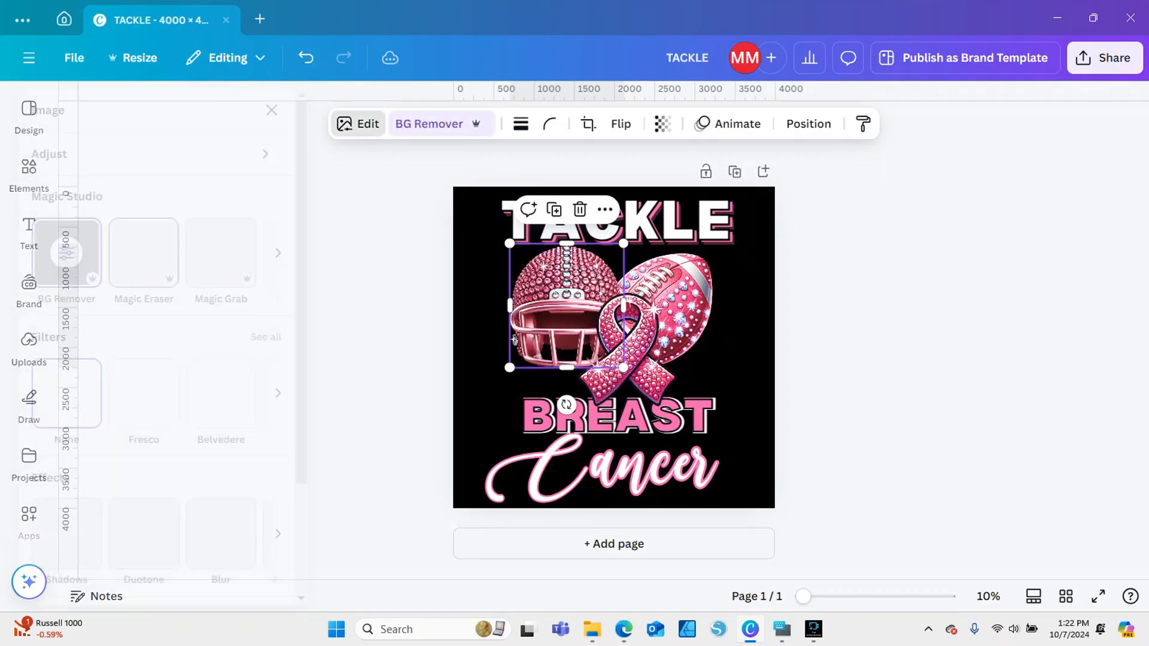
scroll(247, 131, "down", 3)
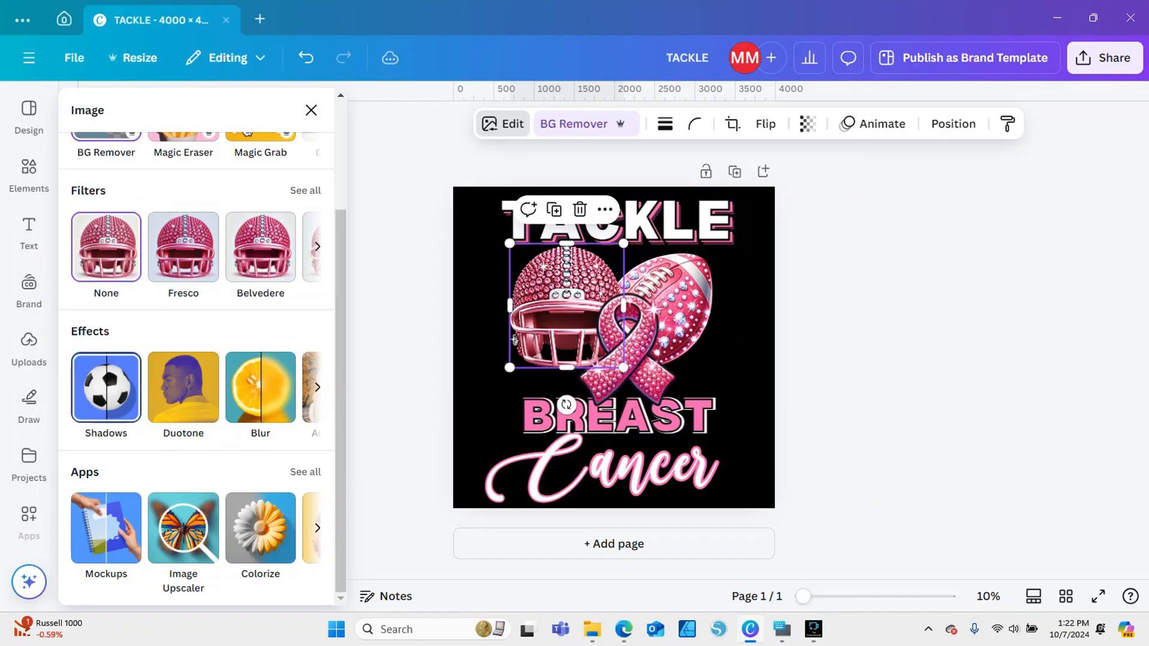
left_click(483, 299)
left_click(537, 305)
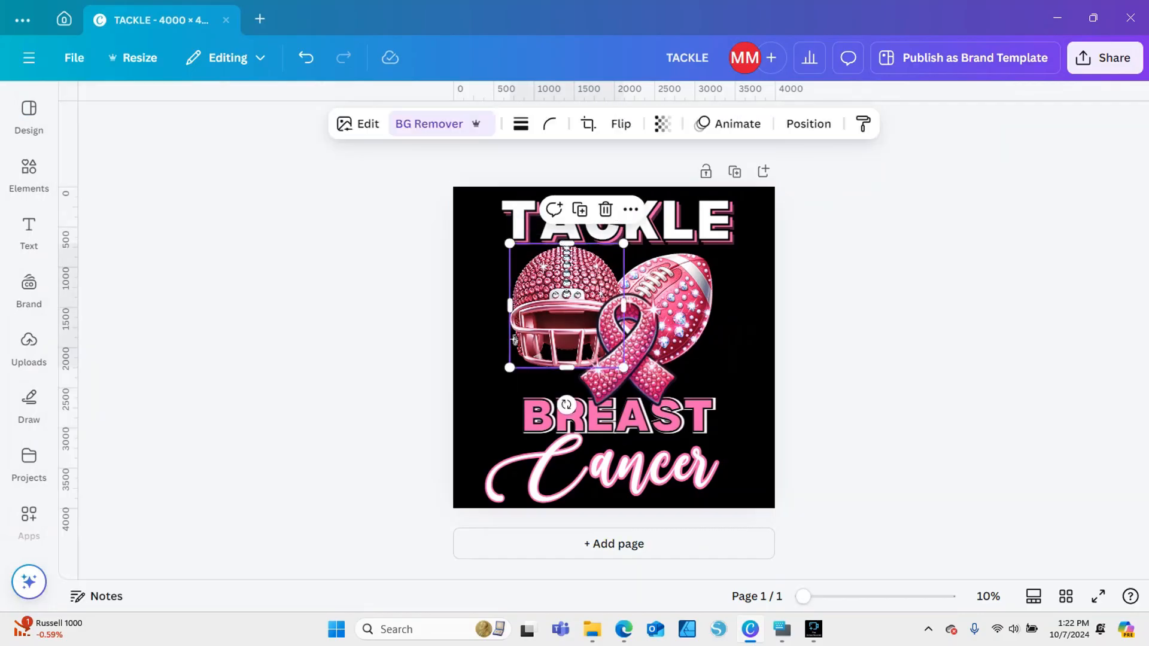
Apply a Glow shadow effect to the helmet image and show its glow settings
left_click(359, 124)
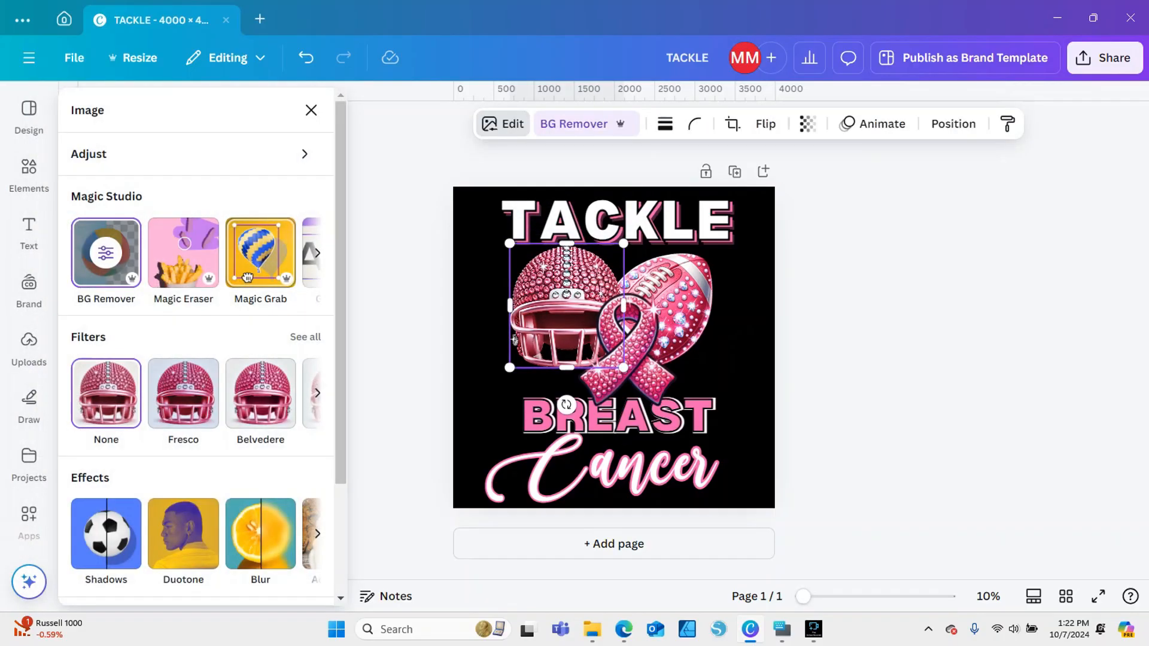
scroll(196, 347, "down", 3)
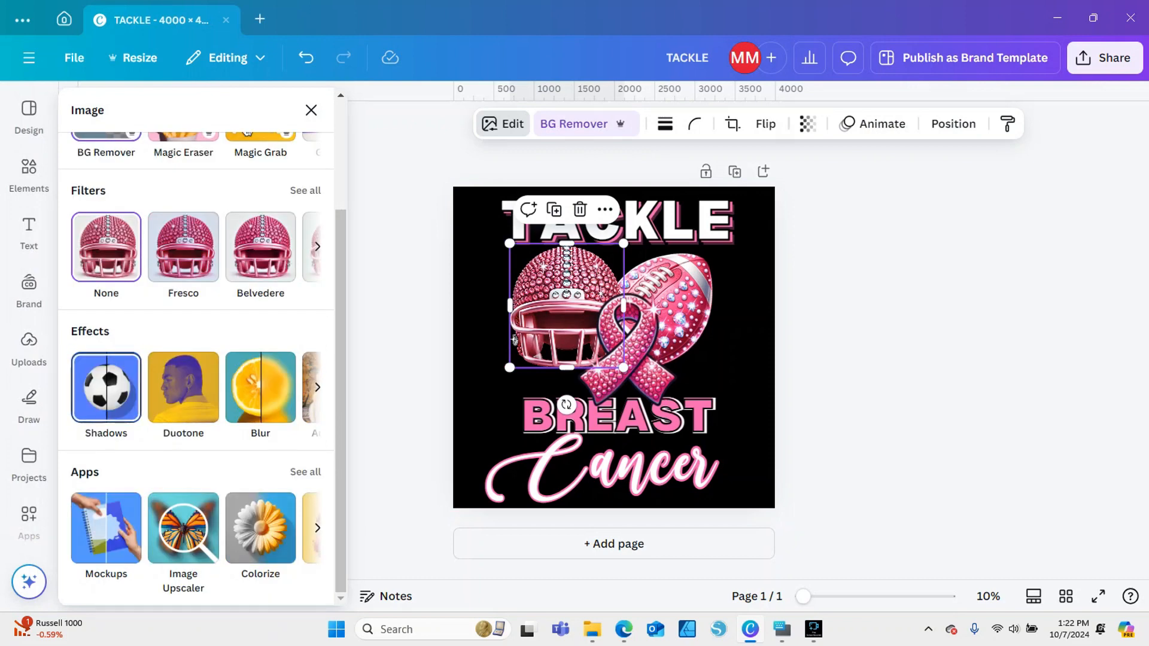
scroll(179, 377, "up", 3)
scroll(180, 377, "down", 3)
left_click(106, 387)
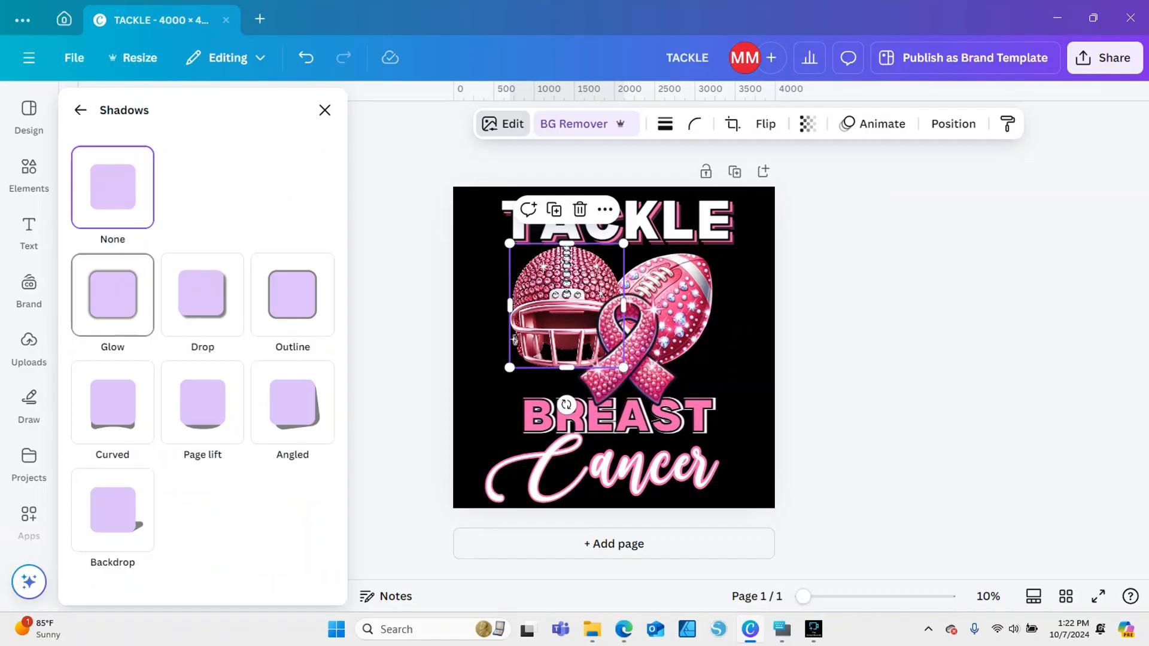
left_click(113, 295)
scroll(113, 294, "down", 3)
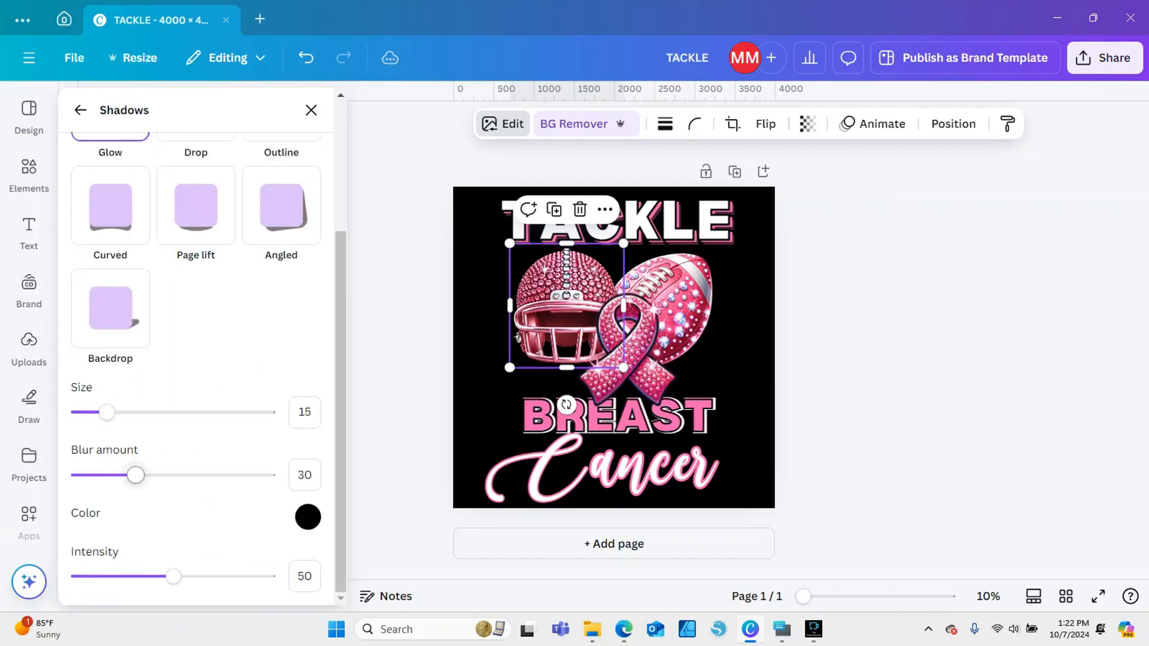
Try a white #FFFFFF glow on the helmet with its size set to 19
left_click(308, 517)
left_click_drag(313, 418, 312, 345)
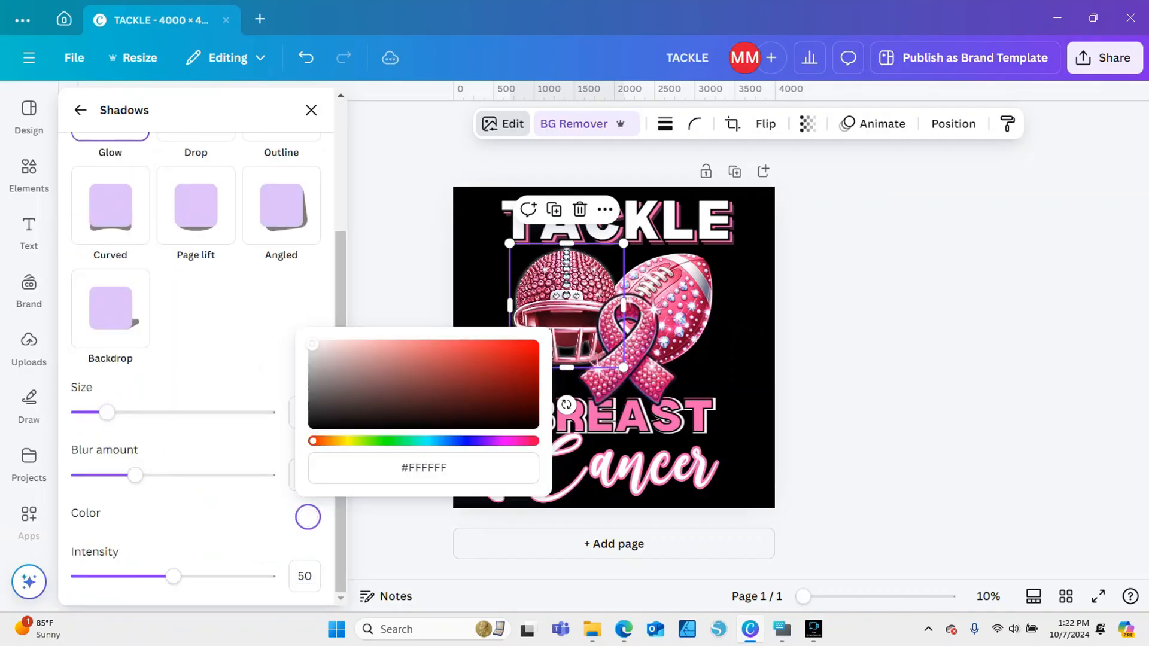
left_click(518, 337)
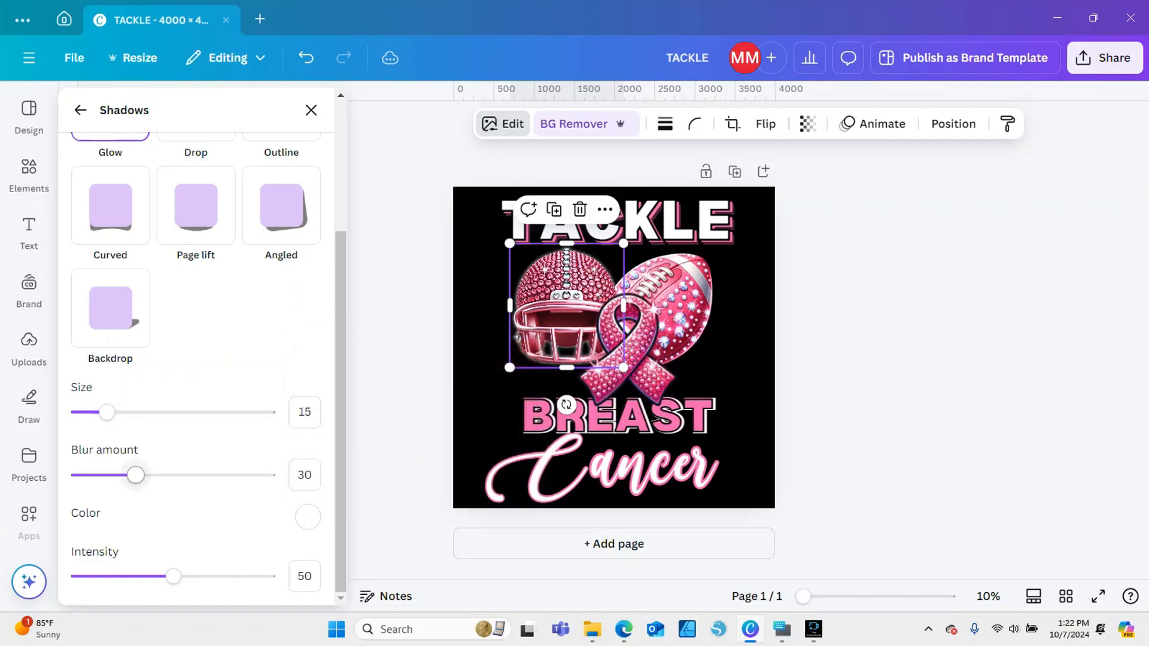
mouse_move(107, 412)
left_mouse_down()
mouse_move(210, 412)
mouse_move(114, 412)
left_mouse_up()
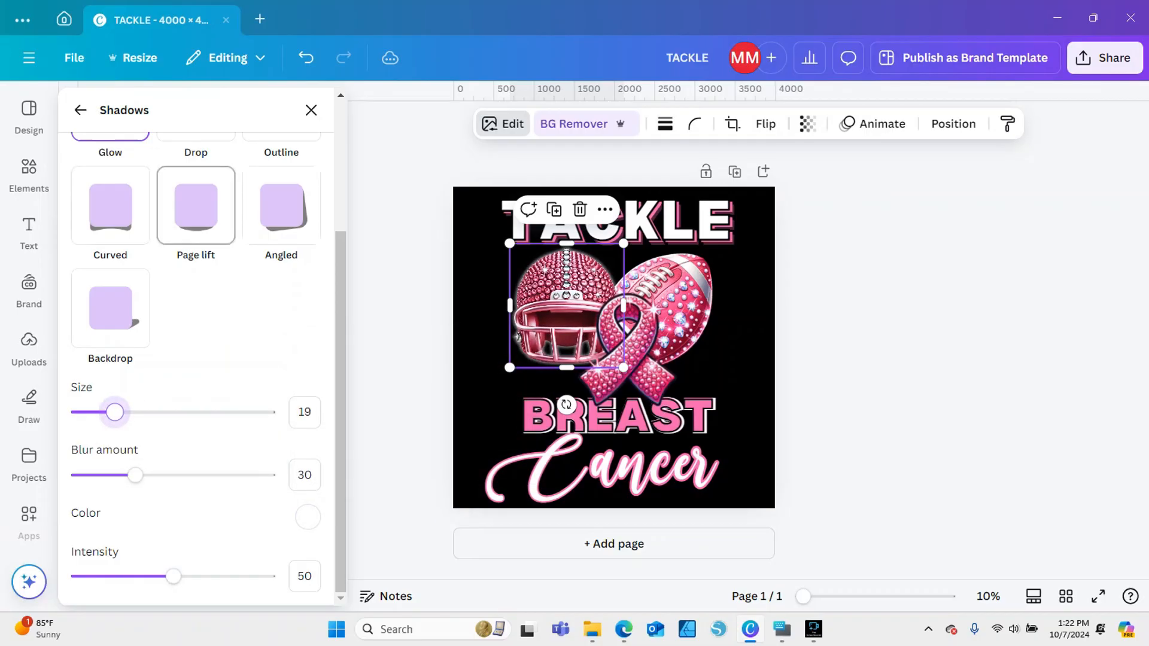
Try the Outline, Page lift, Angled, Curved and Backdrop shadow styles on the helmet
scroll(282, 210, "up", 3)
left_click(282, 288)
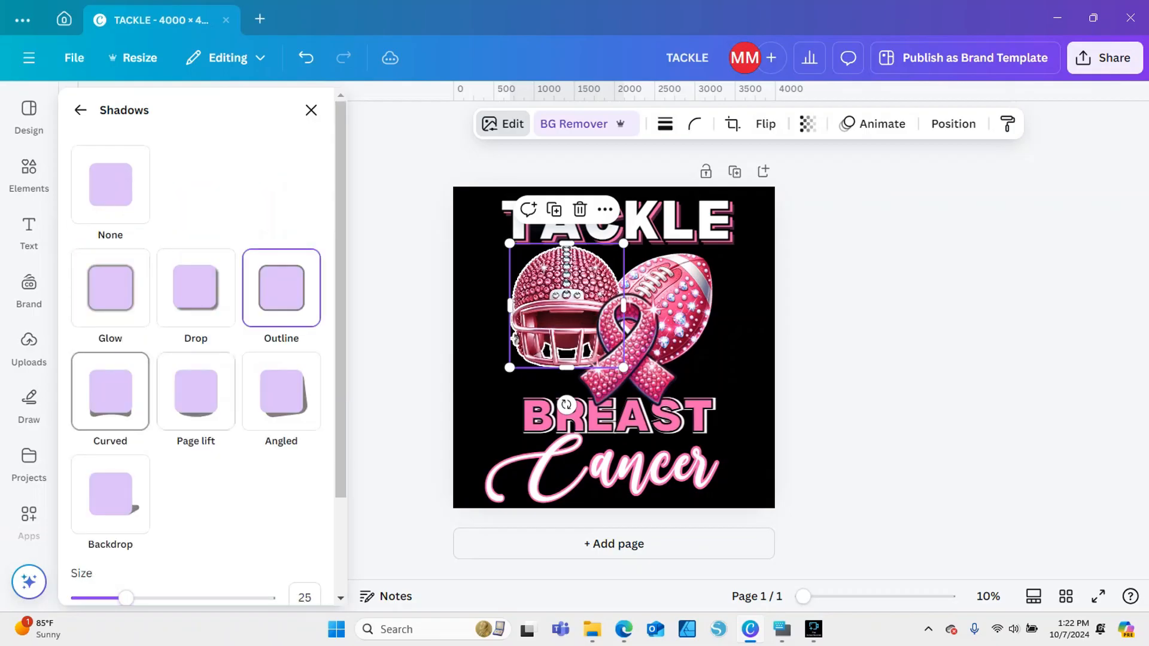
scroll(196, 389, "down", 2)
left_click(196, 269)
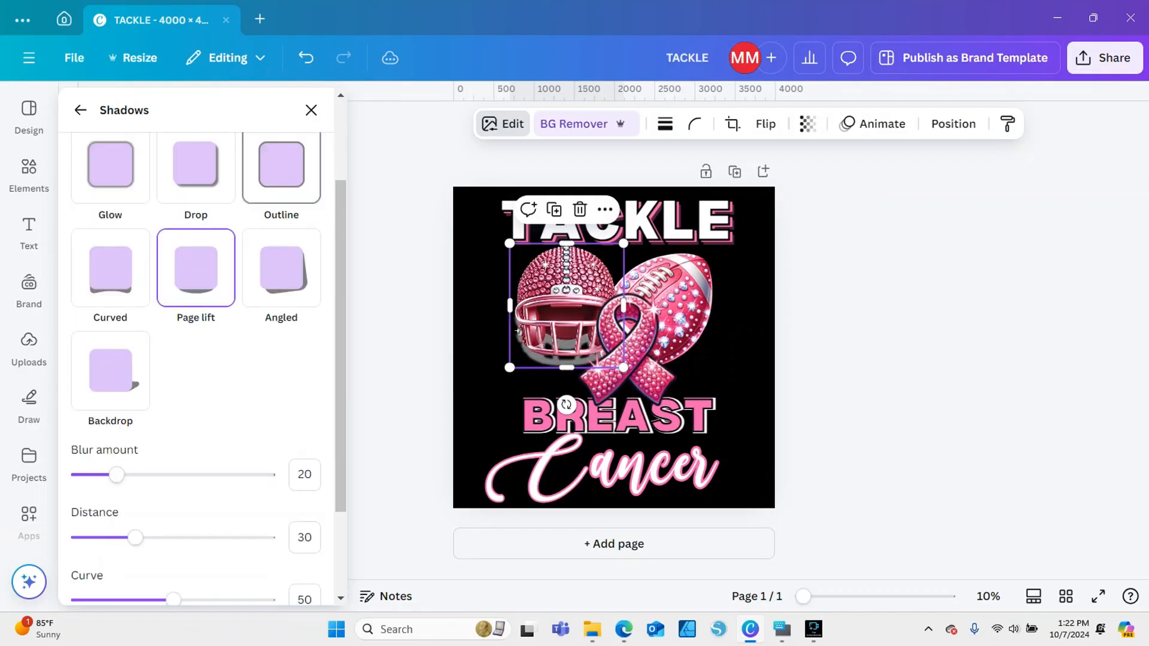
left_click(282, 269)
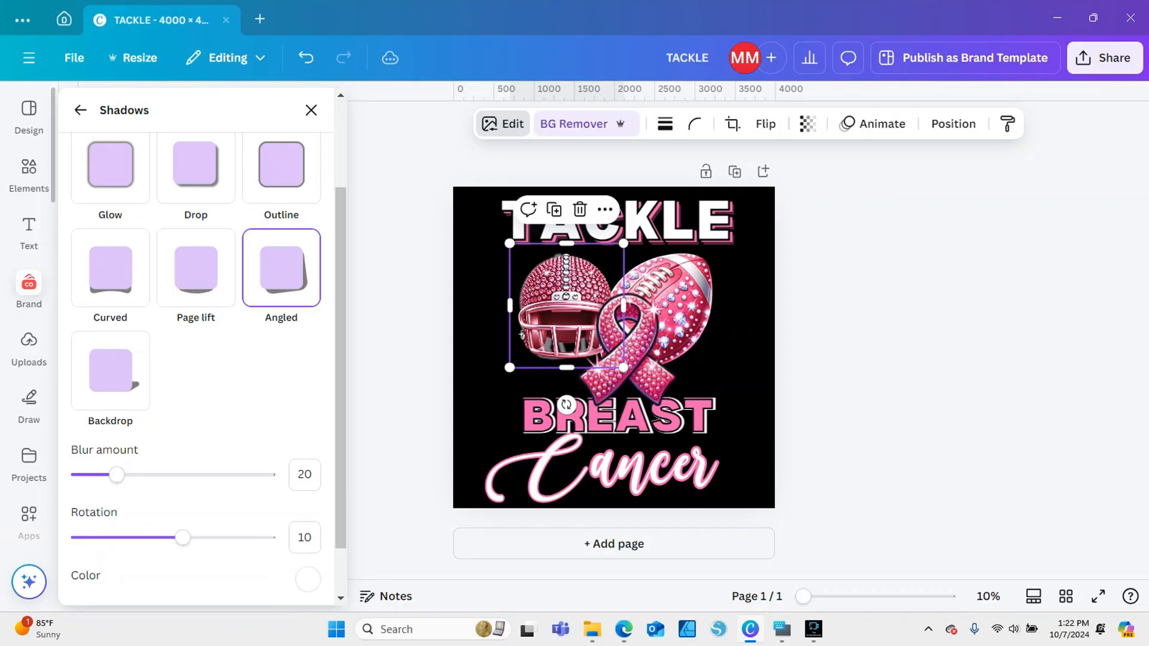
left_click(110, 267)
left_click(110, 370)
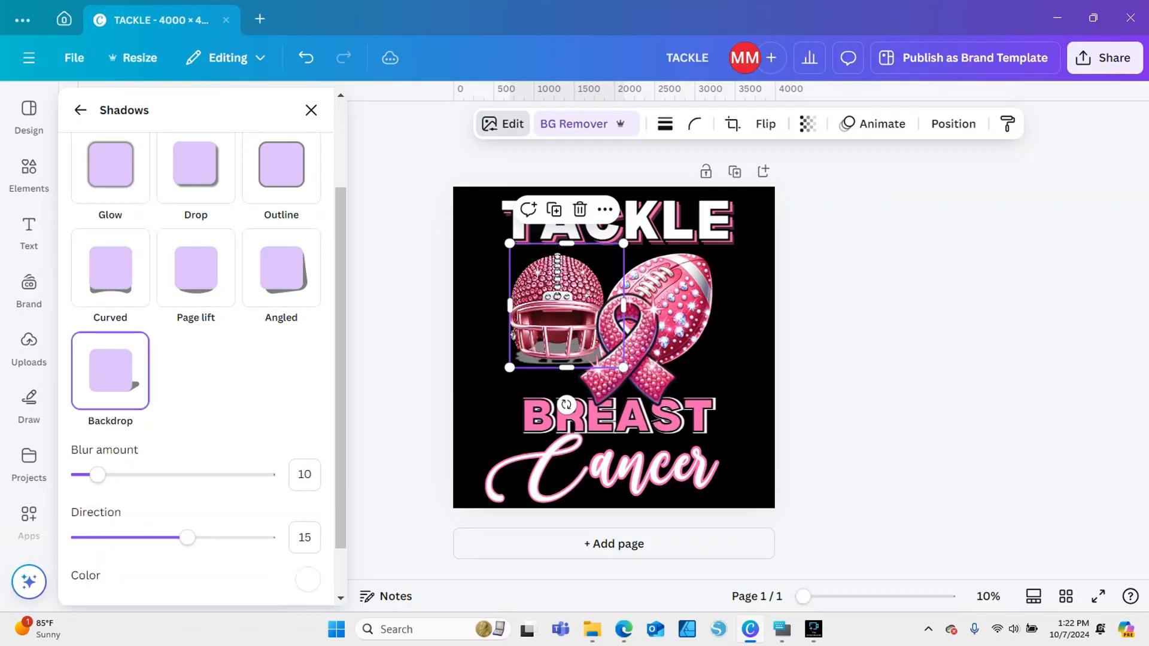
Remove the shadow effect from the helmet and move the helmet slightly down and to the left
scroll(197, 347, "up", 3)
left_click(112, 187)
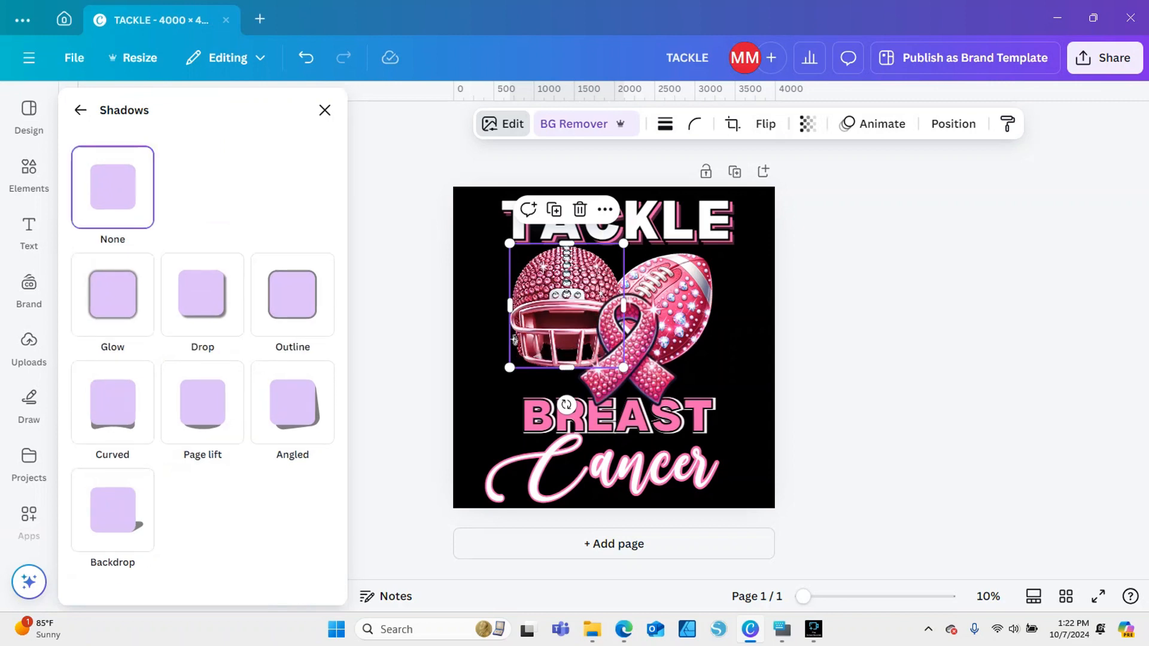
left_click(325, 110)
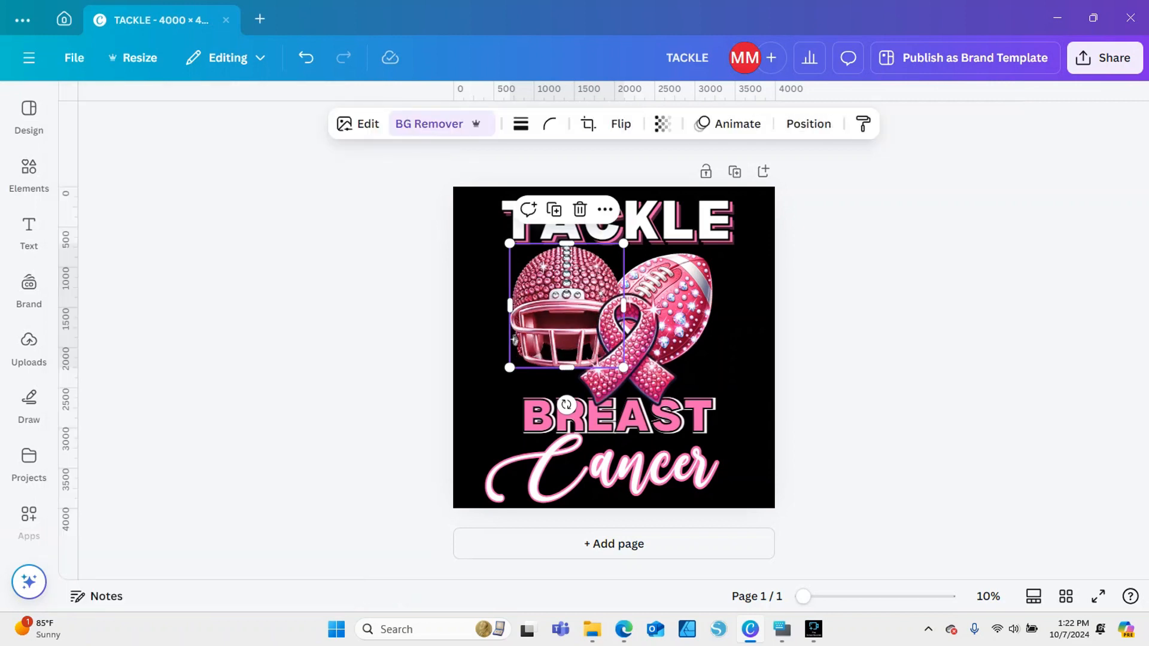
left_click_drag(564, 306, 560, 316)
Find a star-shaped sparkle among the "glow" graphics and shrink it onto the lower corner of the B in BREAST
left_click(29, 175)
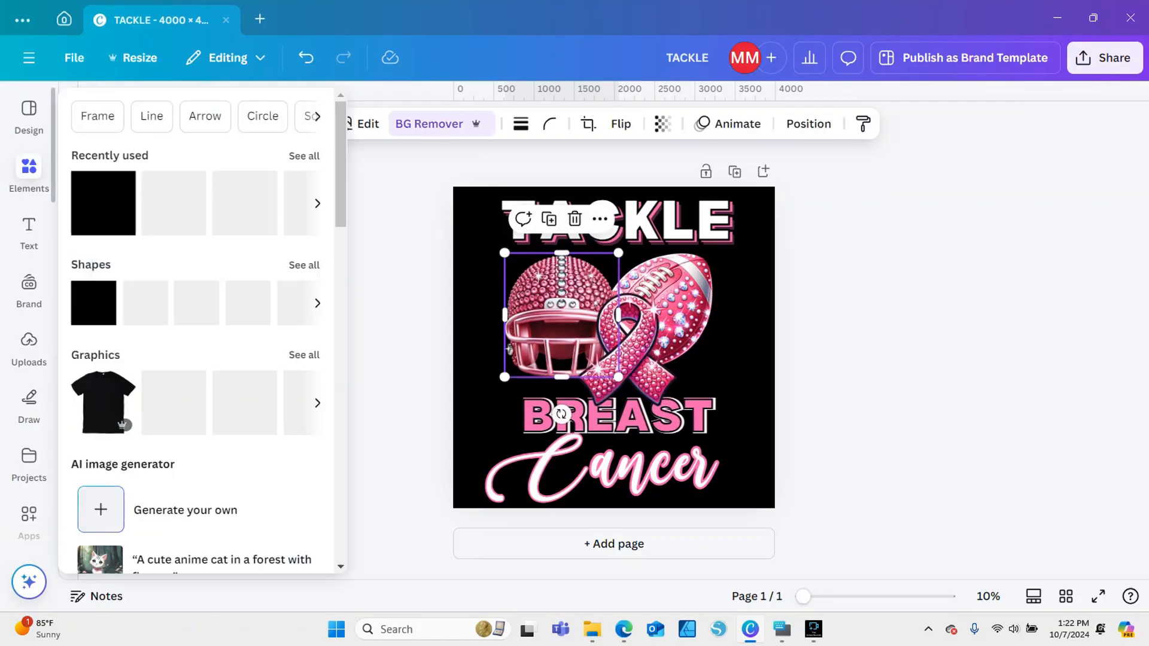
left_click(203, 109)
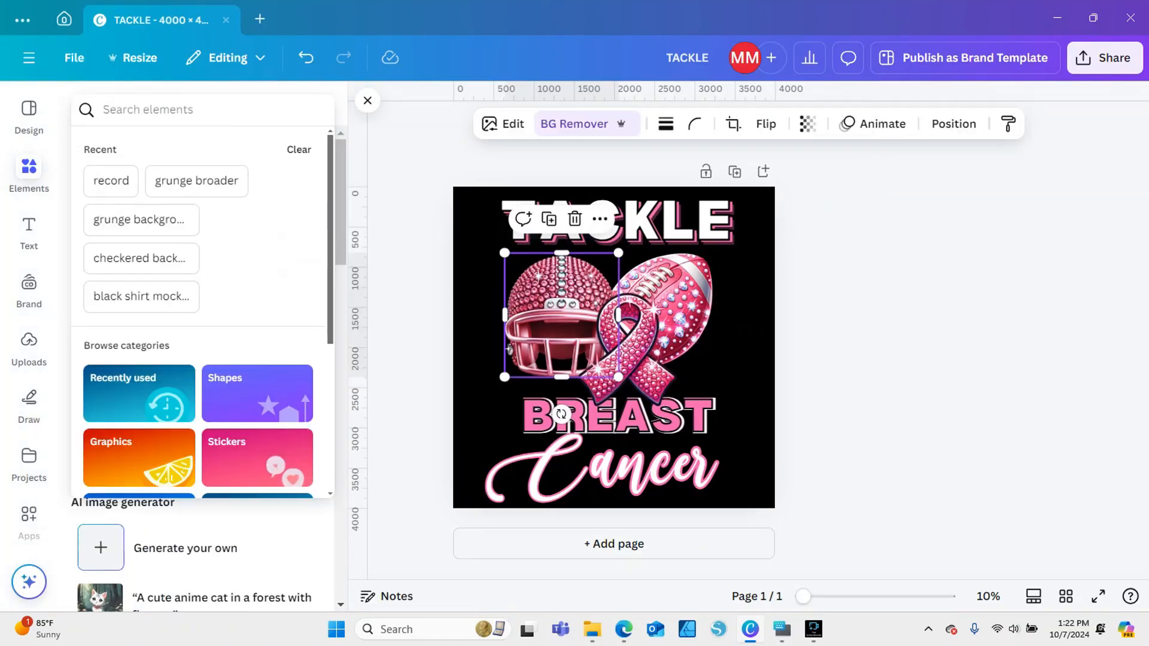
left_click(203, 110)
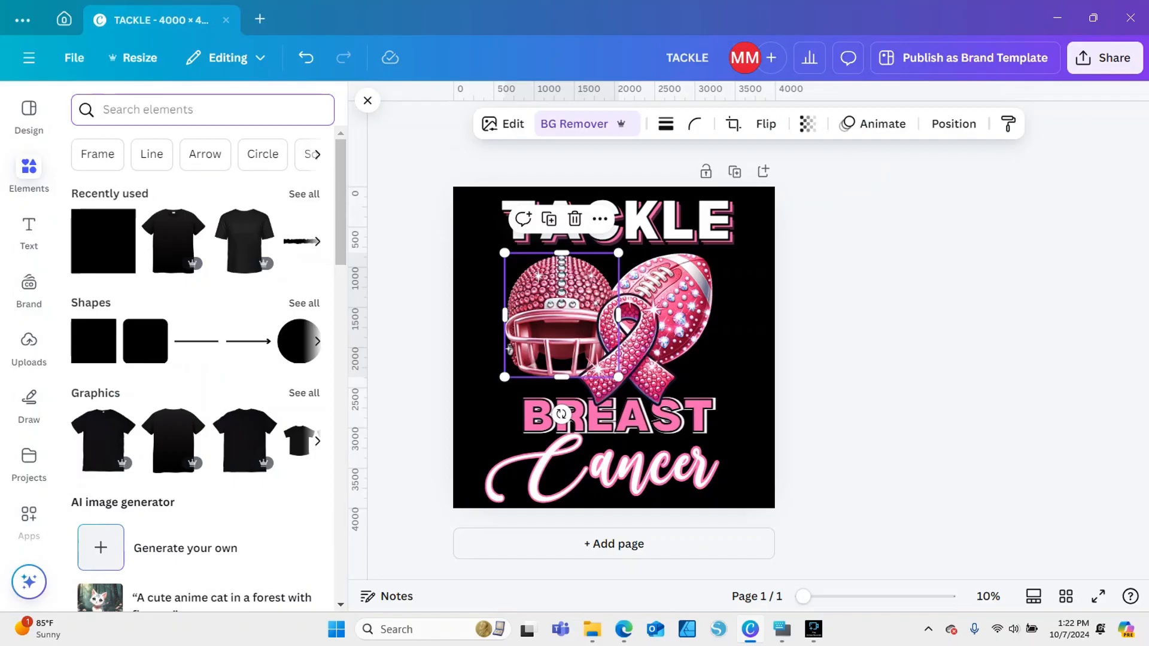
type("glow")
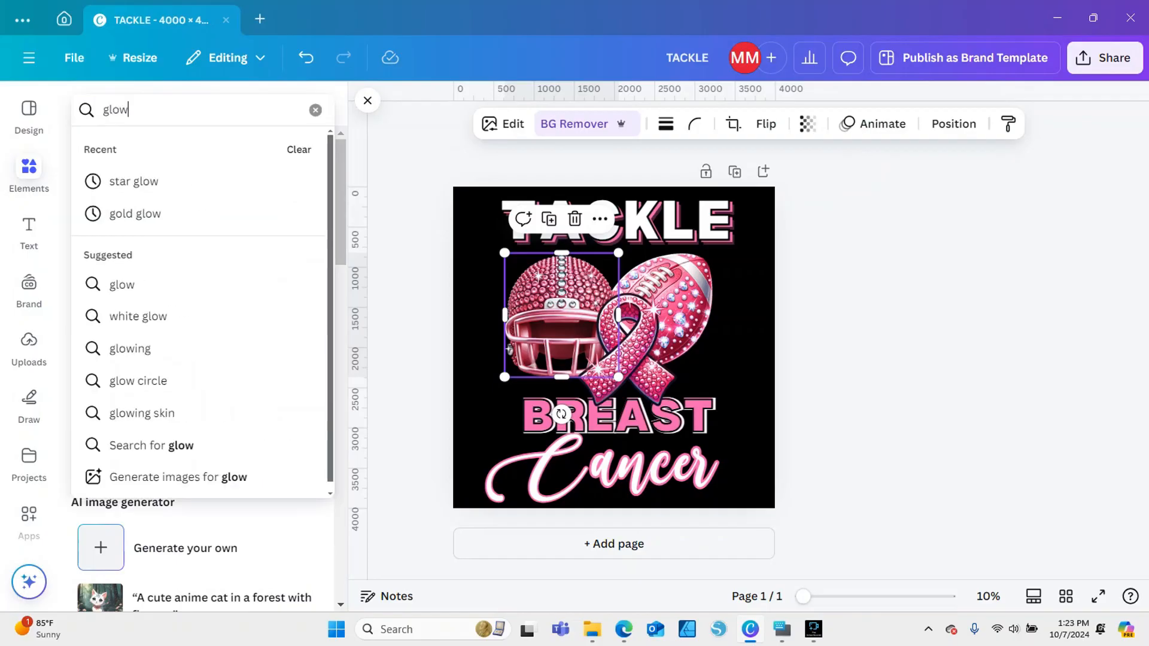
key("Return")
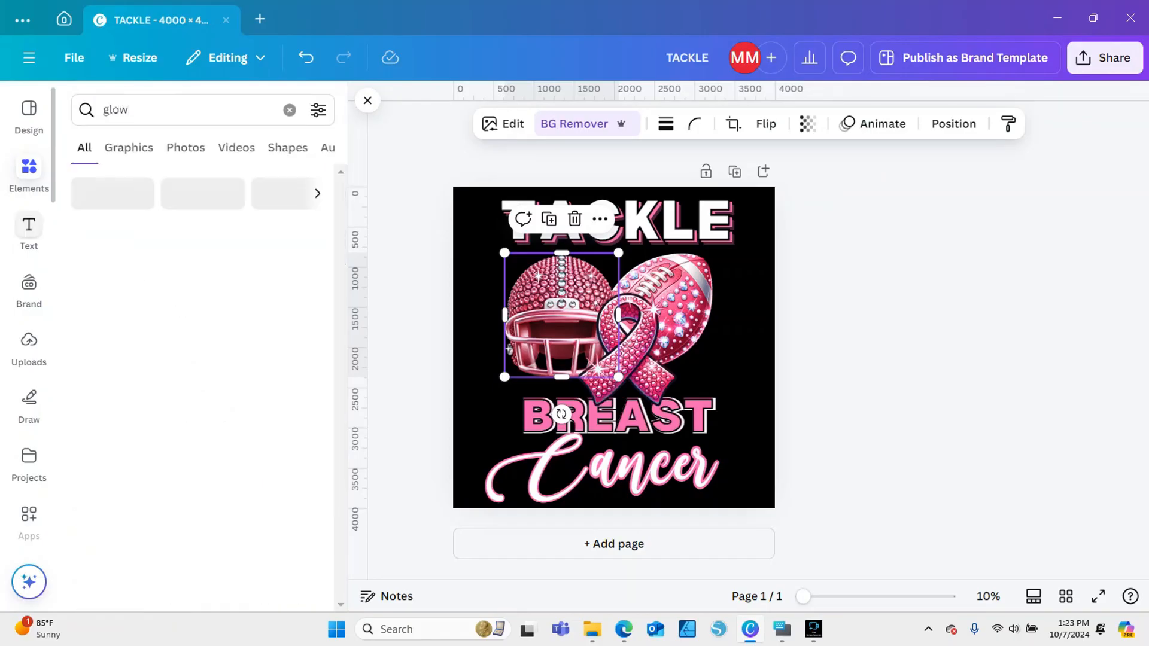
left_click(128, 147)
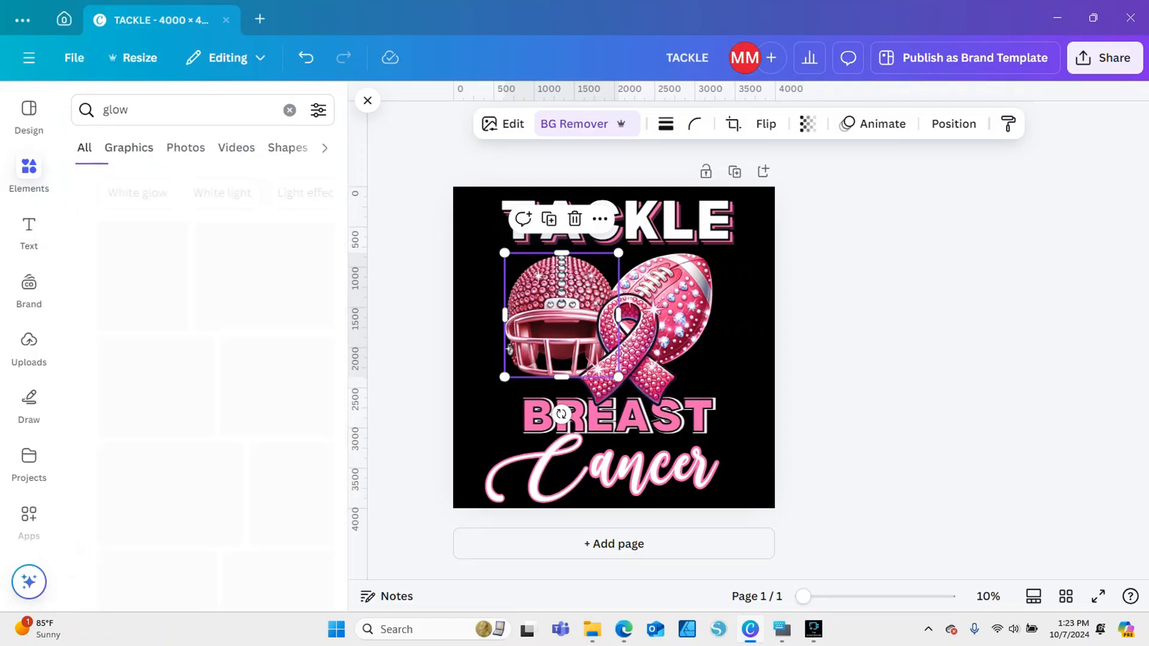
left_click(281, 347)
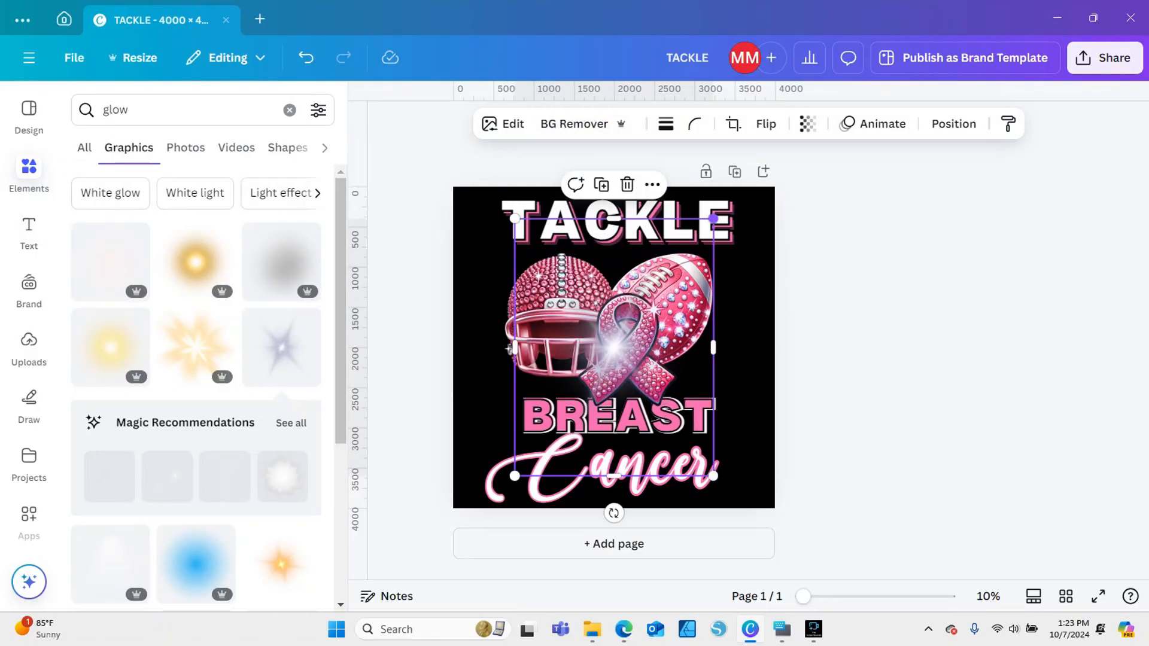
left_click_drag(714, 218, 526, 428)
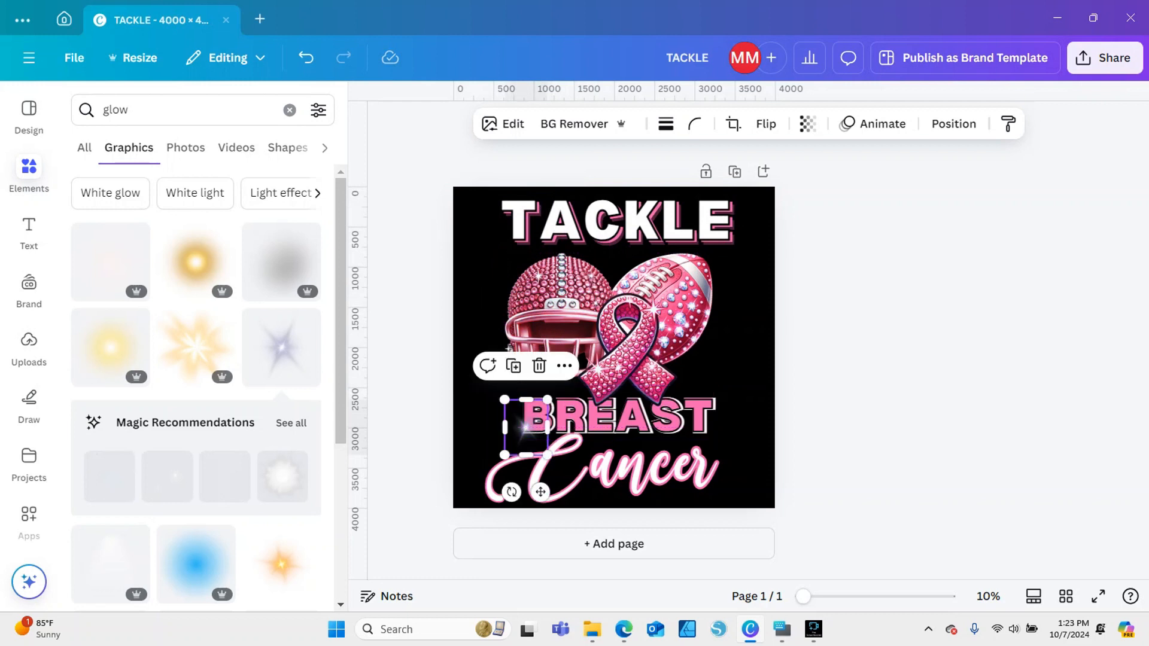
Try a duplicate of the sparkle on the E of TACKLE, and delete that copy
left_click(414, 416)
left_click(526, 427)
left_click(514, 366)
left_click_drag(527, 428, 706, 231)
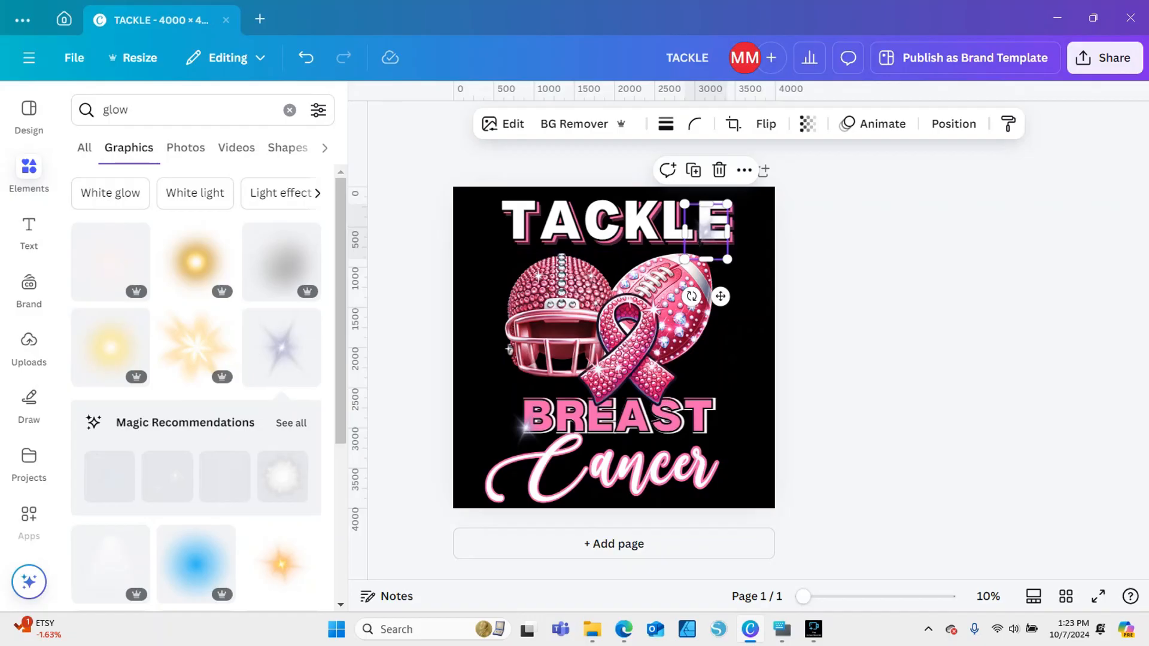
left_click(719, 170)
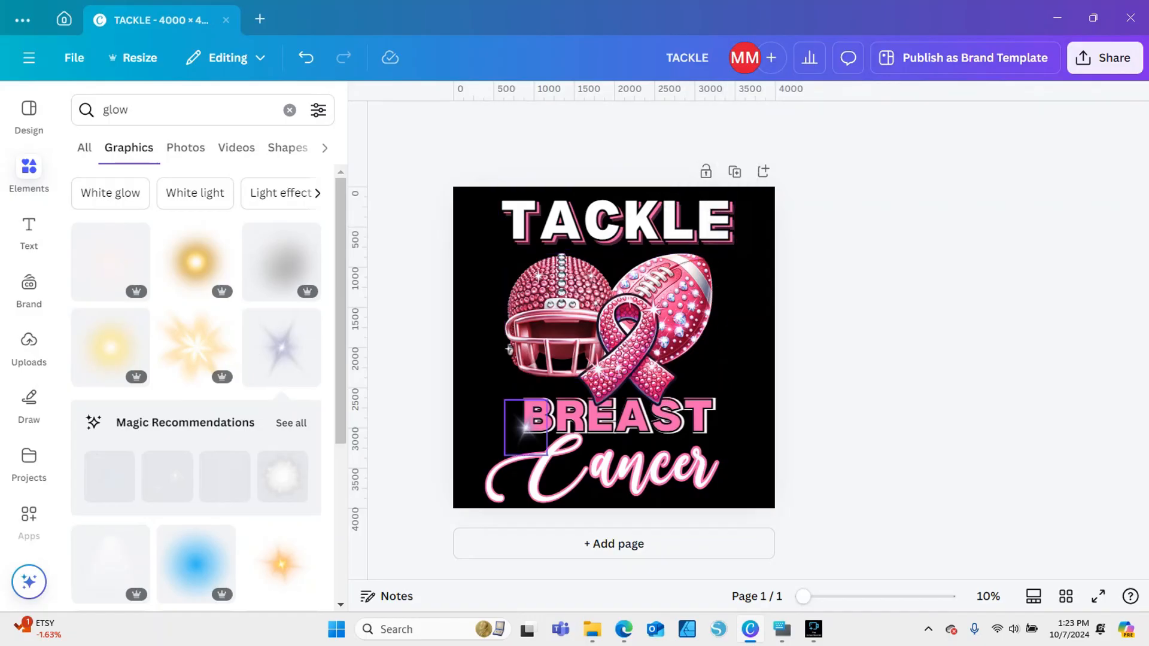
Look through more "glow" graphics and delete the remaining sparkle beside BREAST
scroll(198, 264, "down", 3)
scroll(281, 269, "up", 3)
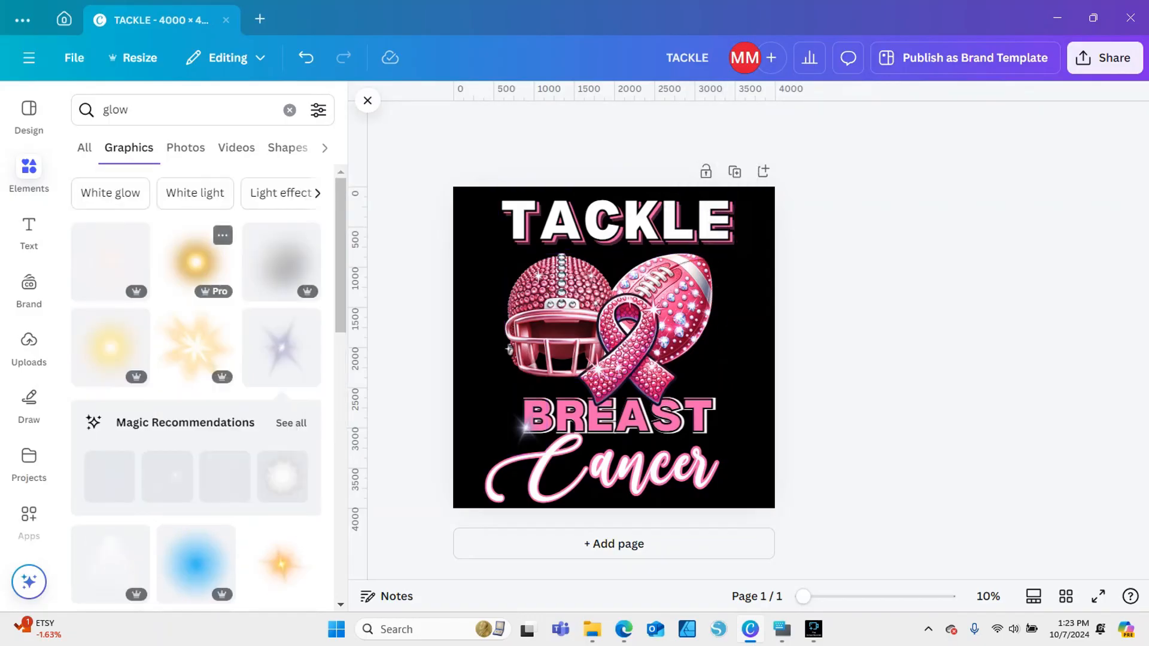
left_click(161, 110)
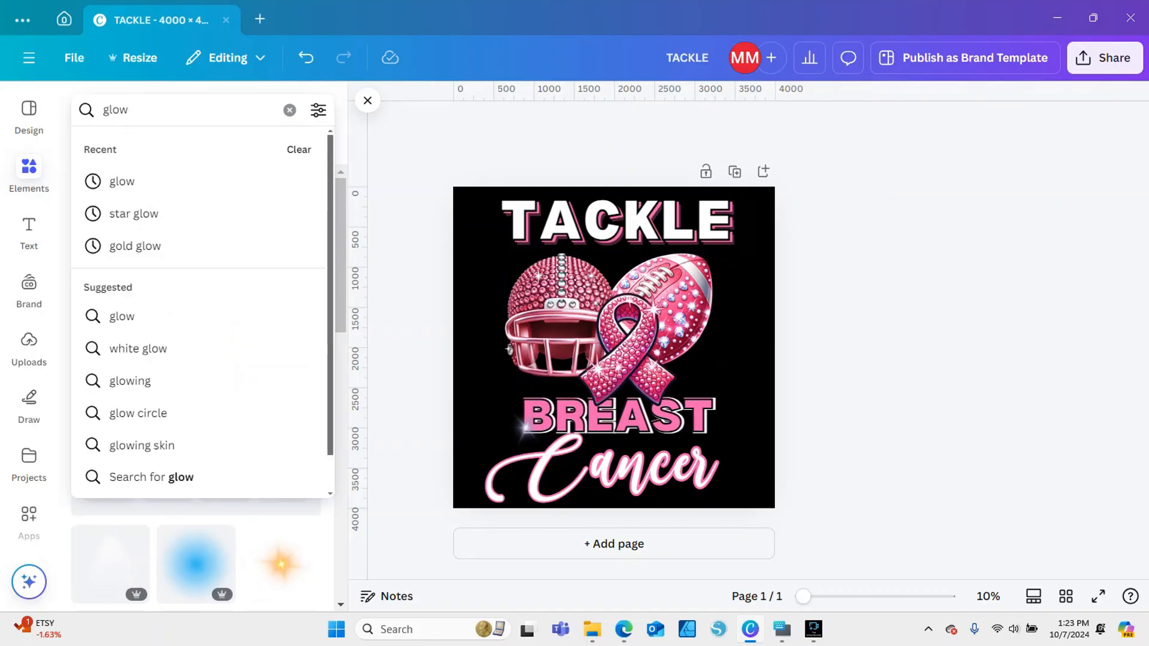
left_click(122, 181)
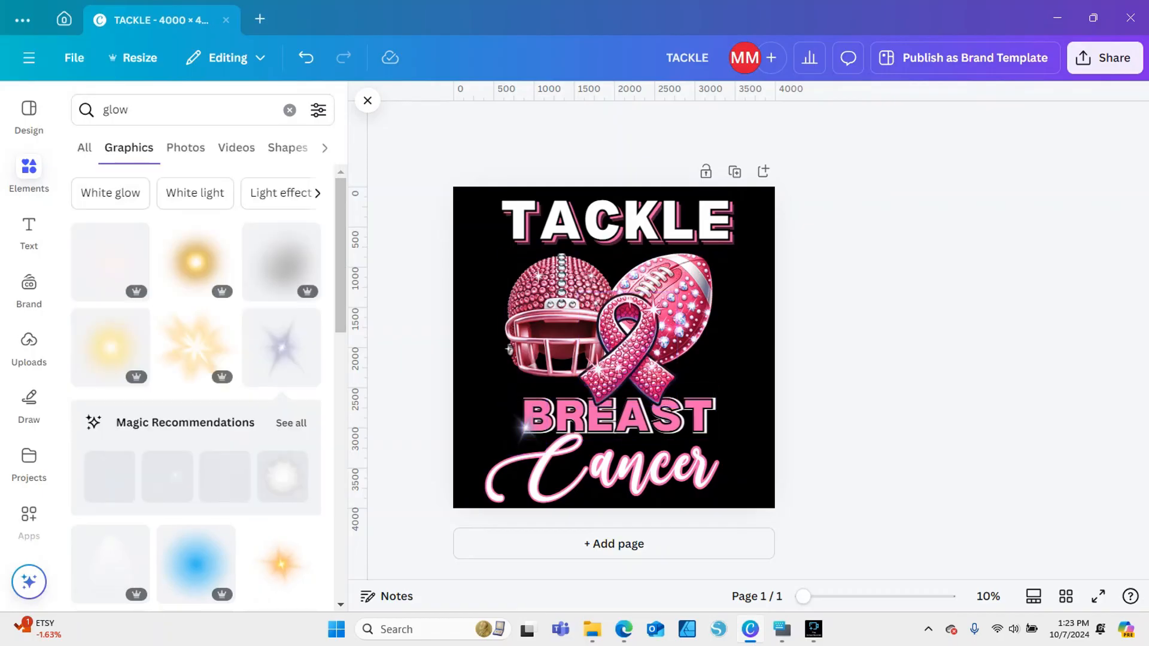
left_click(526, 426)
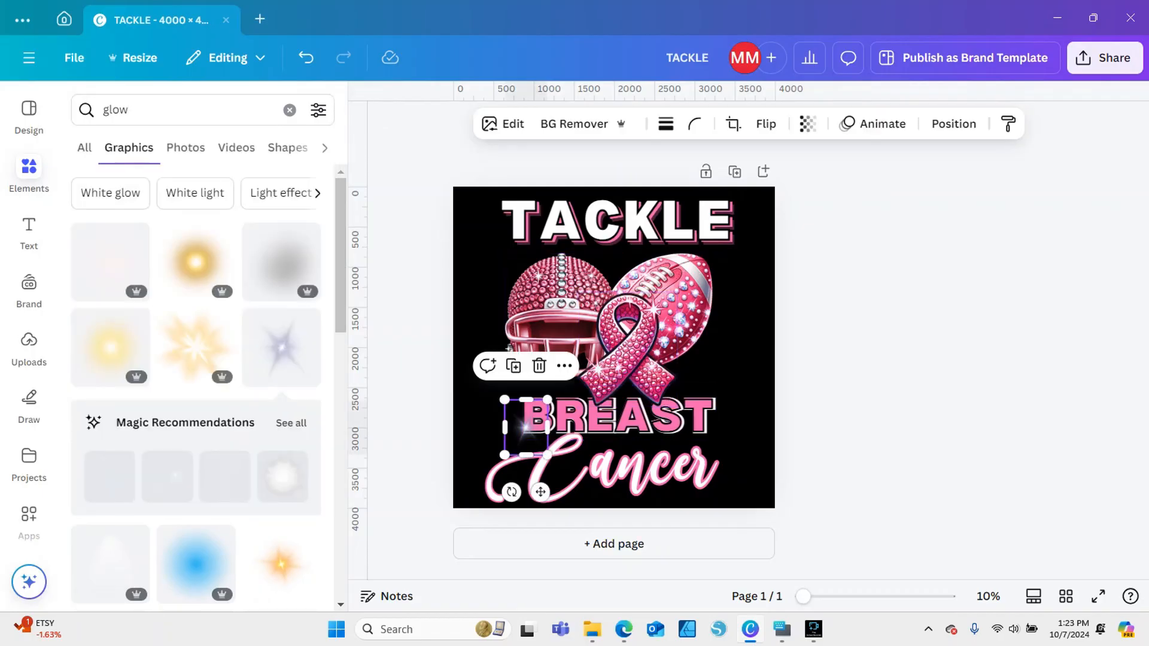
scroll(198, 359, "down", 5)
scroll(281, 389, "down", 10)
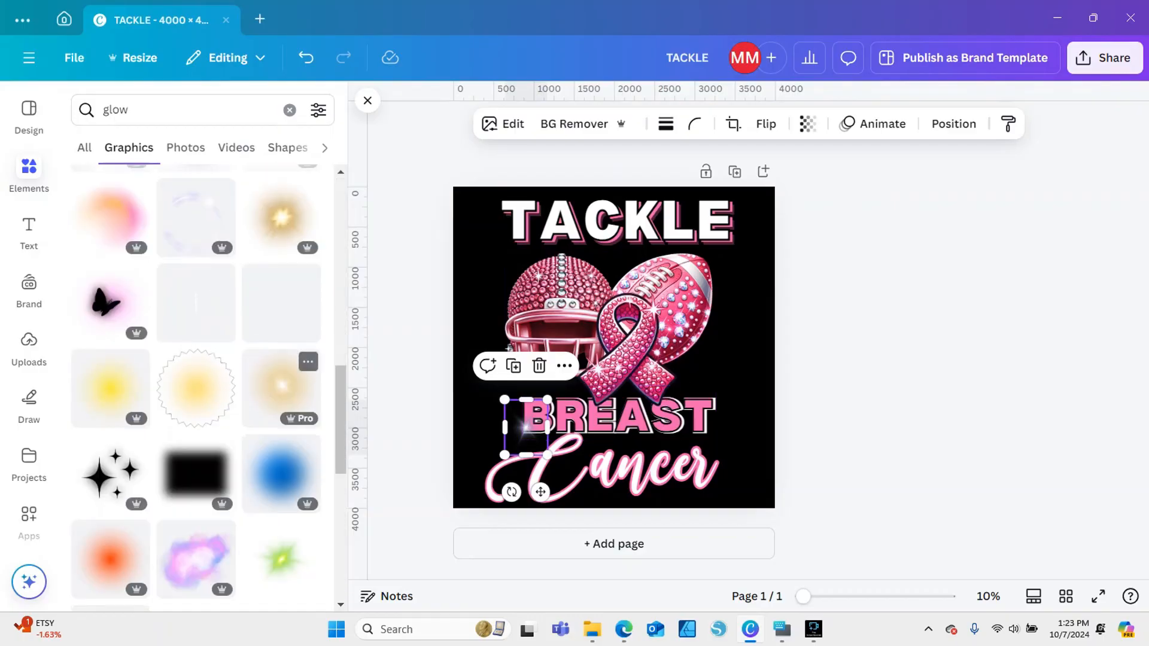
scroll(281, 371, "down", 10)
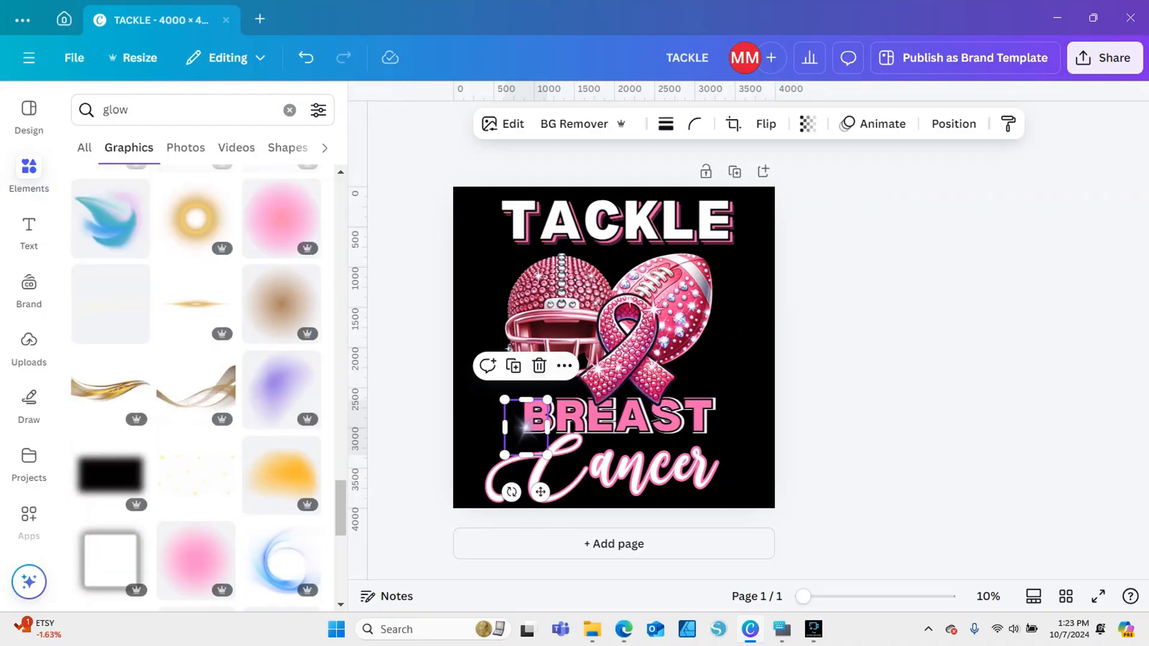
left_click(540, 366)
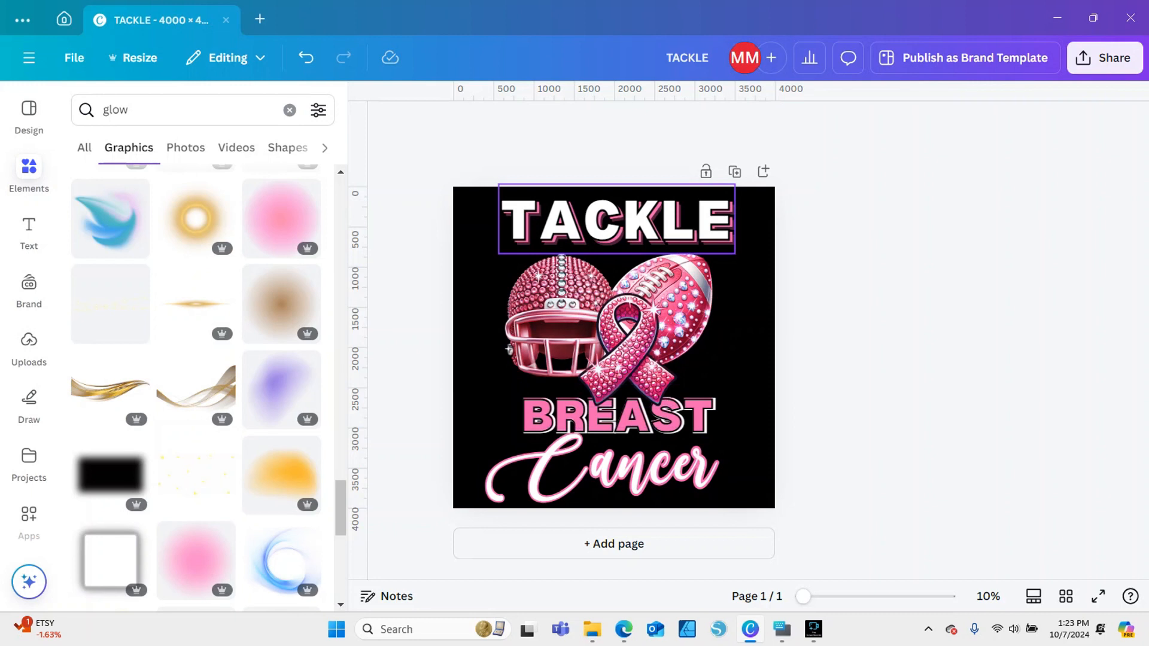
Search the graphics for PAINT SPLATTER and add the black speckled splatter to the page
left_click_drag(139, 110, 30, 111)
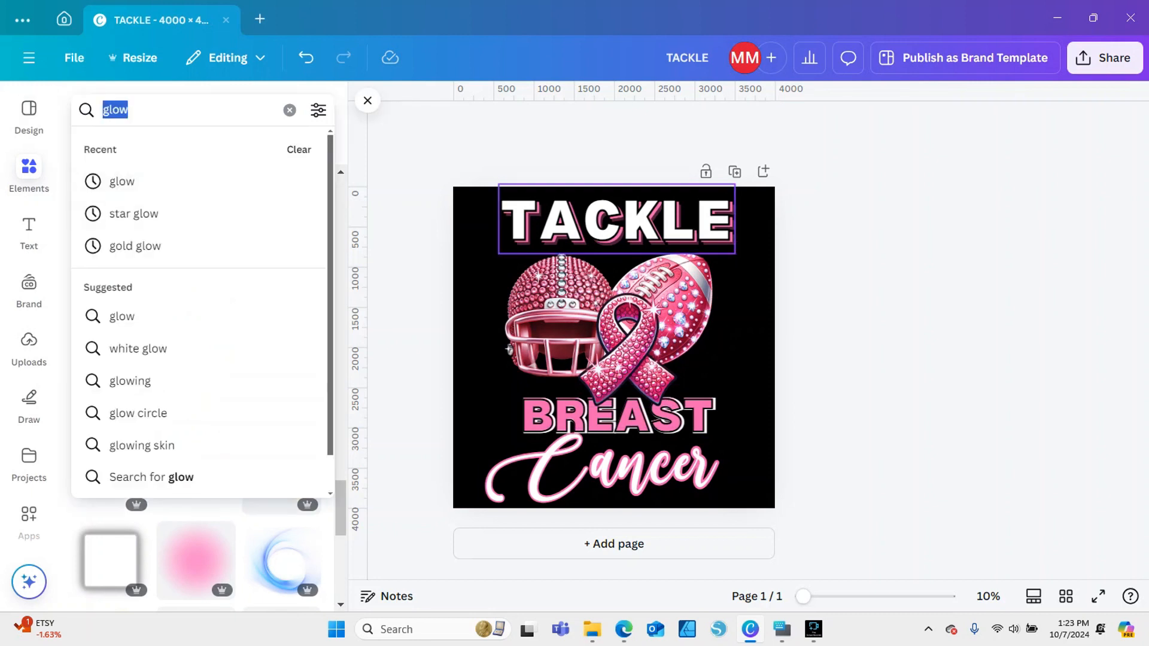
type("ain")
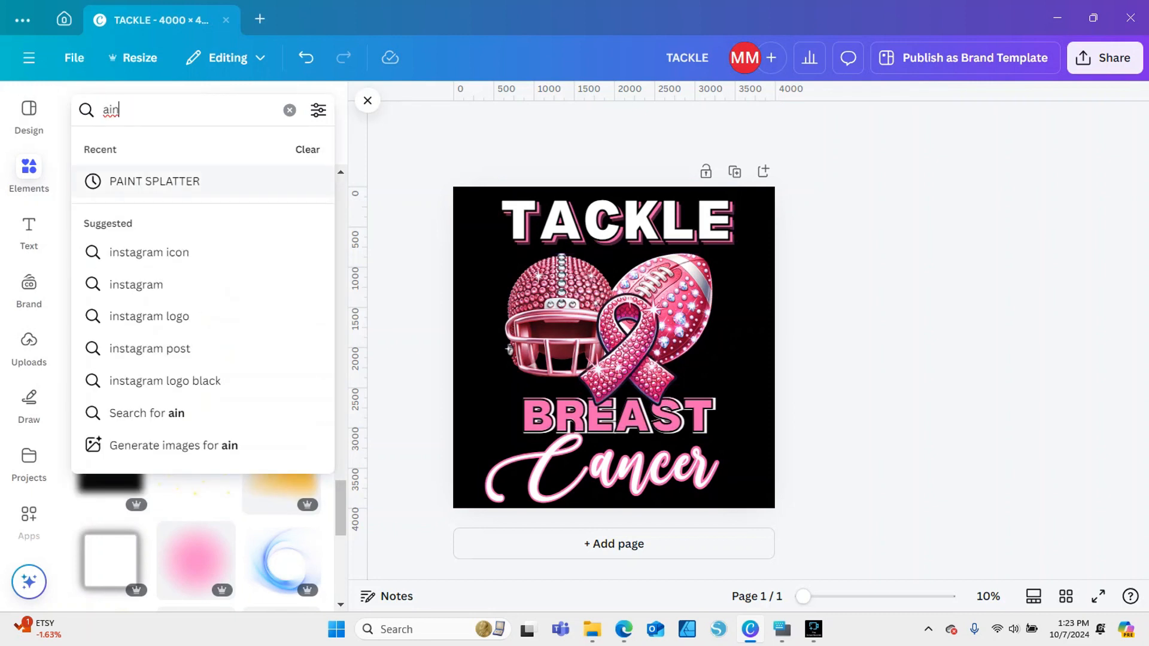
left_click(154, 182)
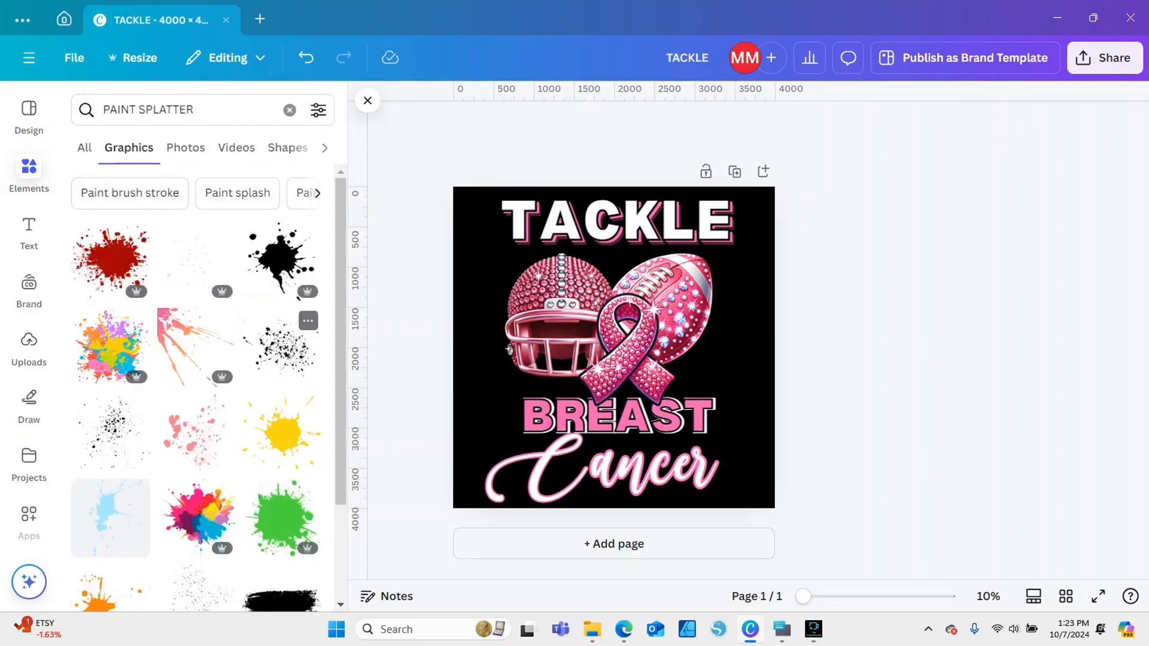
left_click(282, 348)
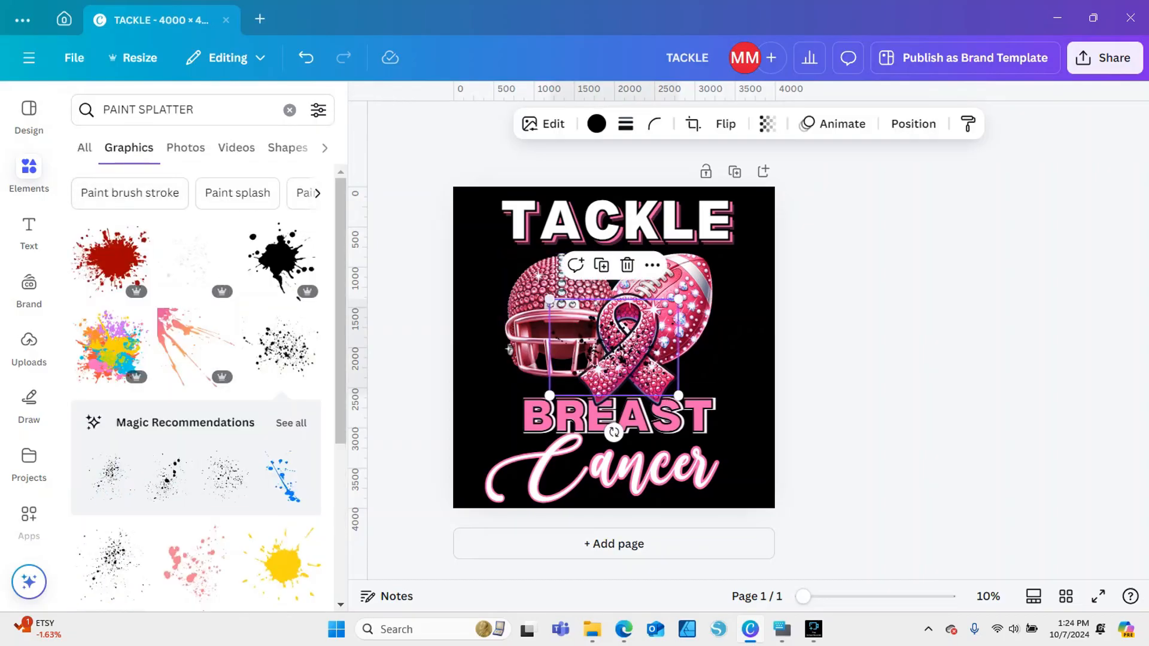
Enlarge the splatter, move it up over TACKLE and the top of the artwork, and recolor it the document's pink
left_click_drag(549, 299, 495, 257)
left_click_drag(587, 327, 615, 262)
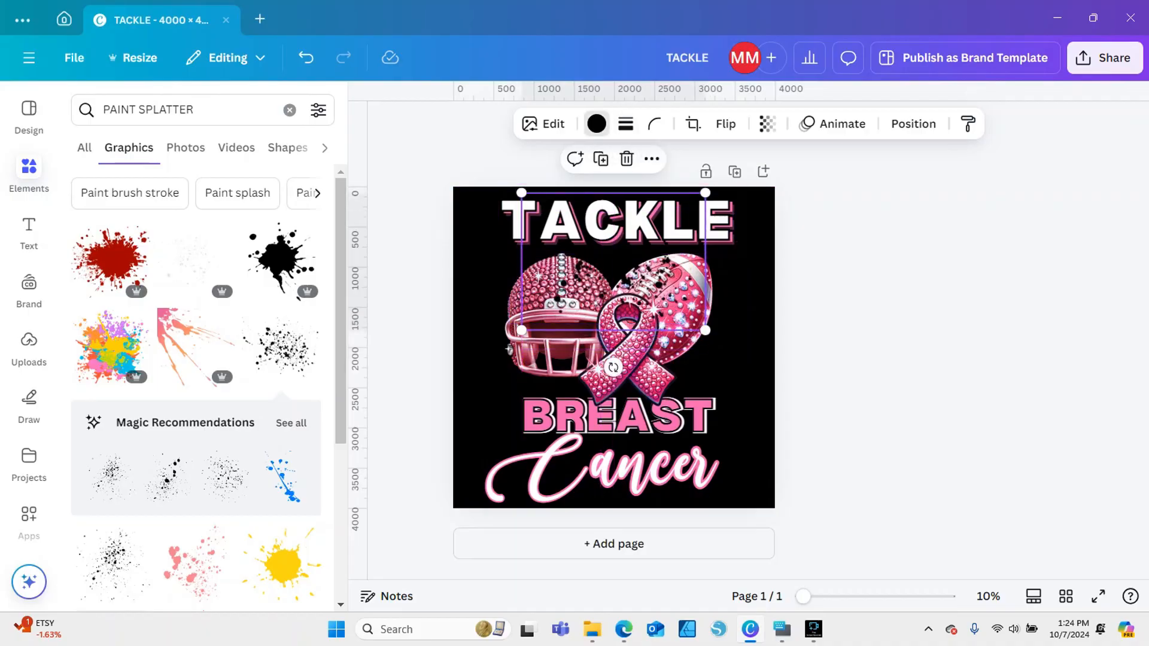
left_click(597, 123)
left_click(174, 231)
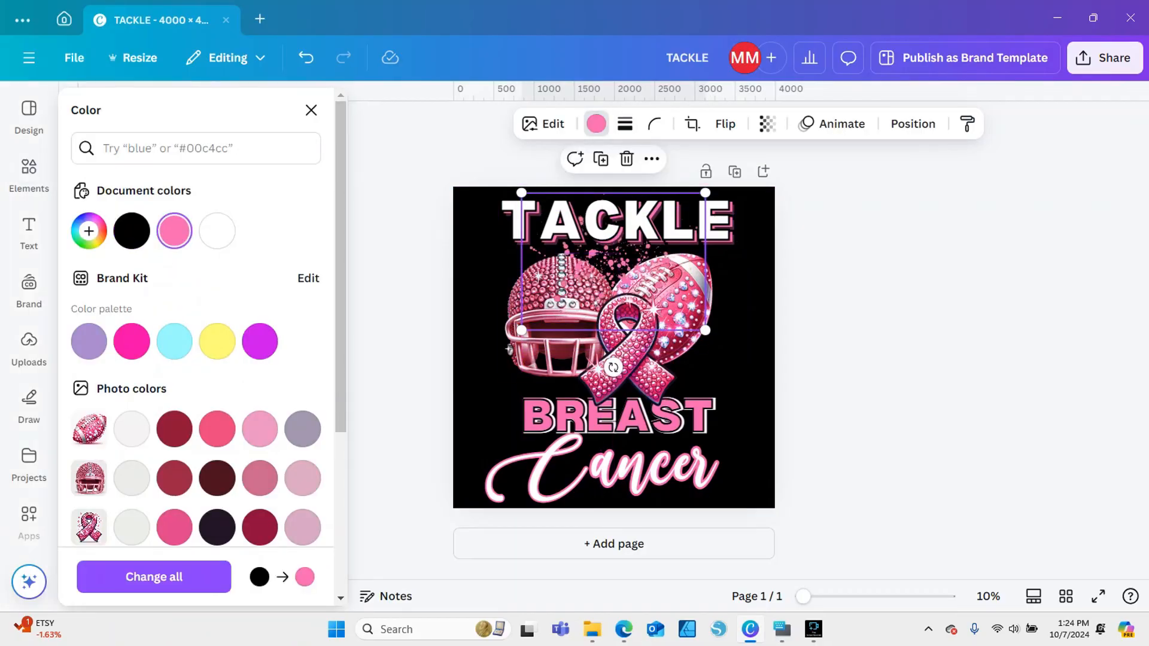
Shift the pink splatter up and left over TACKLE, enlarge it to span most of the word, and deselect it
left_click_drag(614, 264, 586, 240)
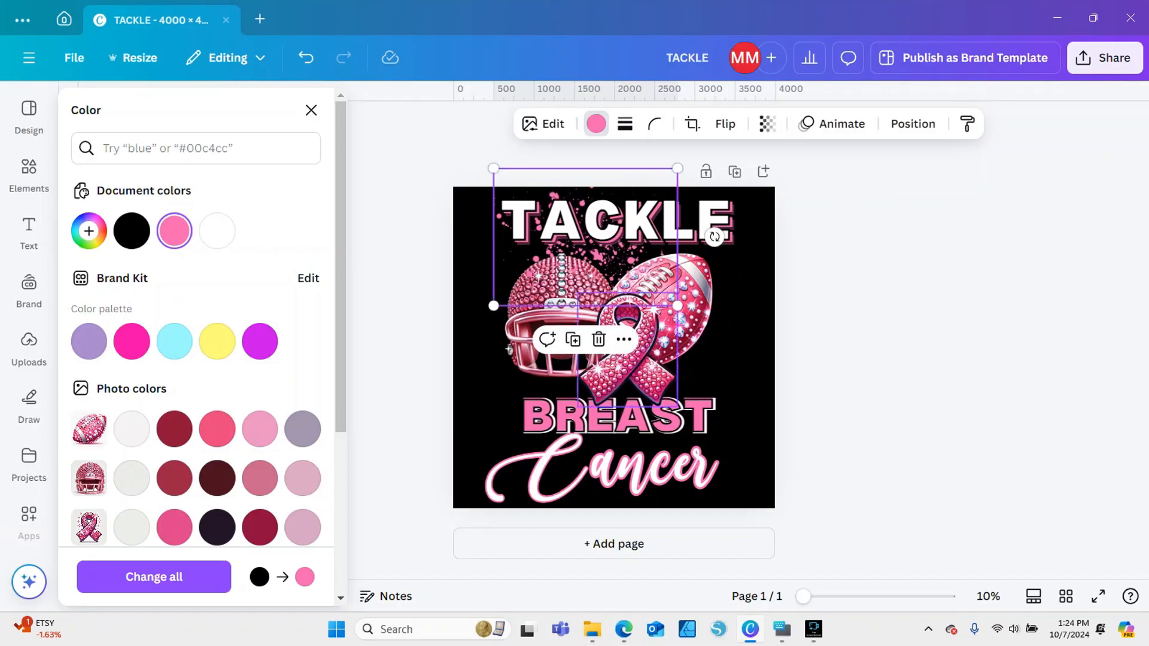
left_click_drag(677, 306, 716, 335)
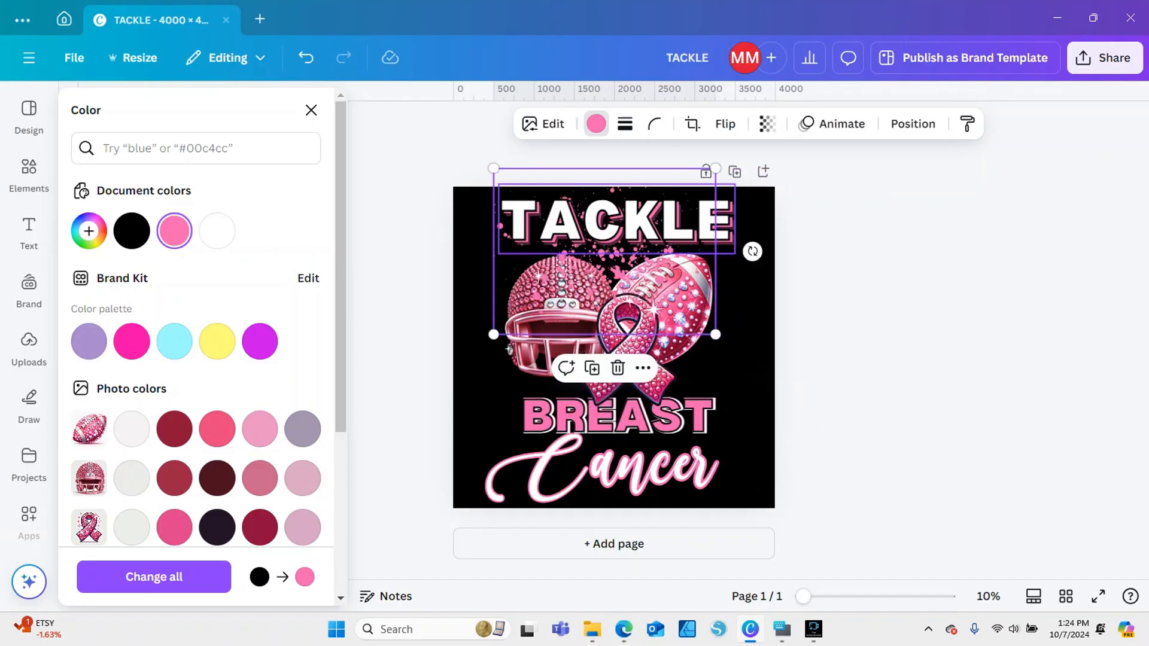
right_click(612, 221)
left_click(898, 269)
left_click(898, 269)
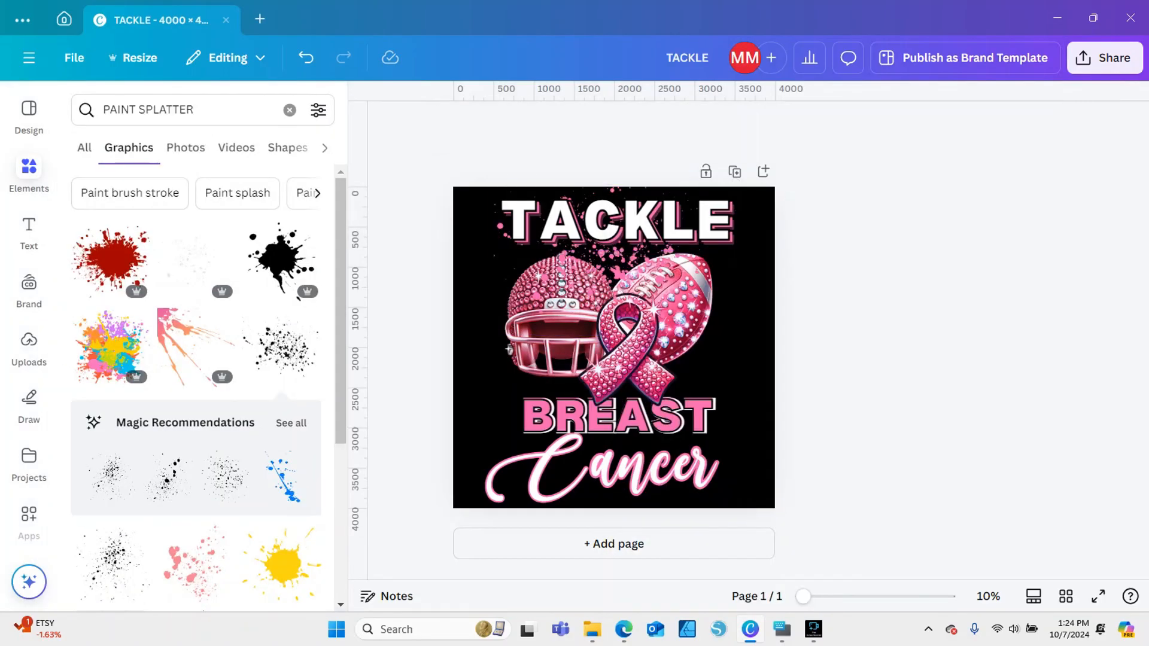
Send the pink splatter to the back layer and move it down behind TACKLE and the football artwork
left_click(553, 262)
right_click(553, 263)
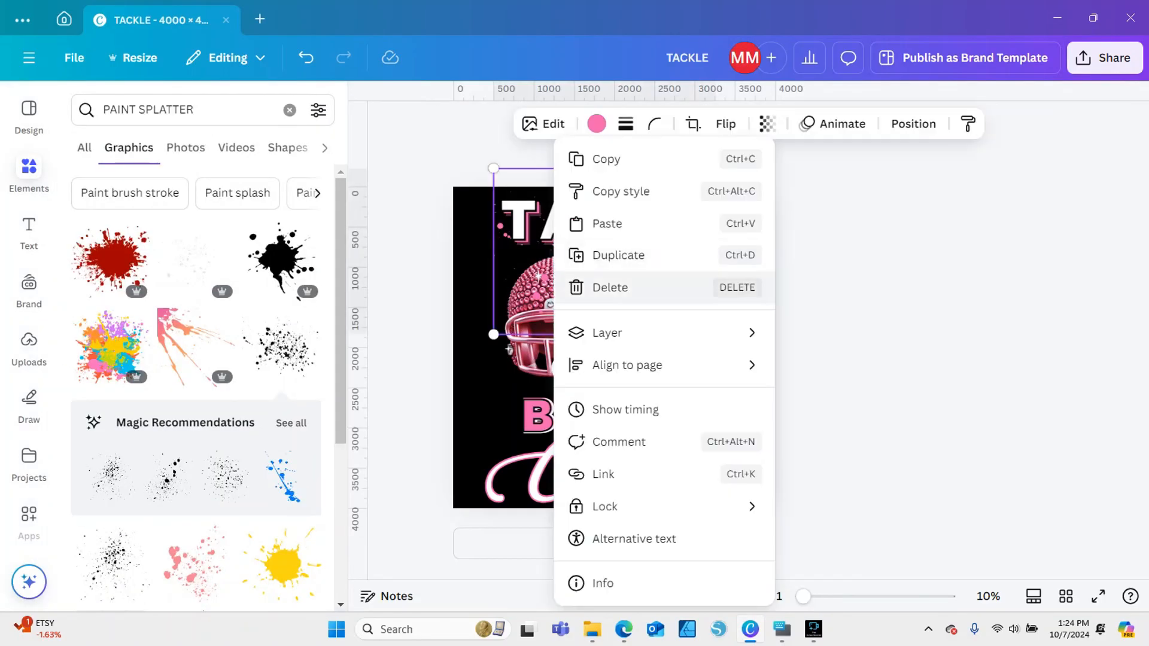
mouse_move(658, 333)
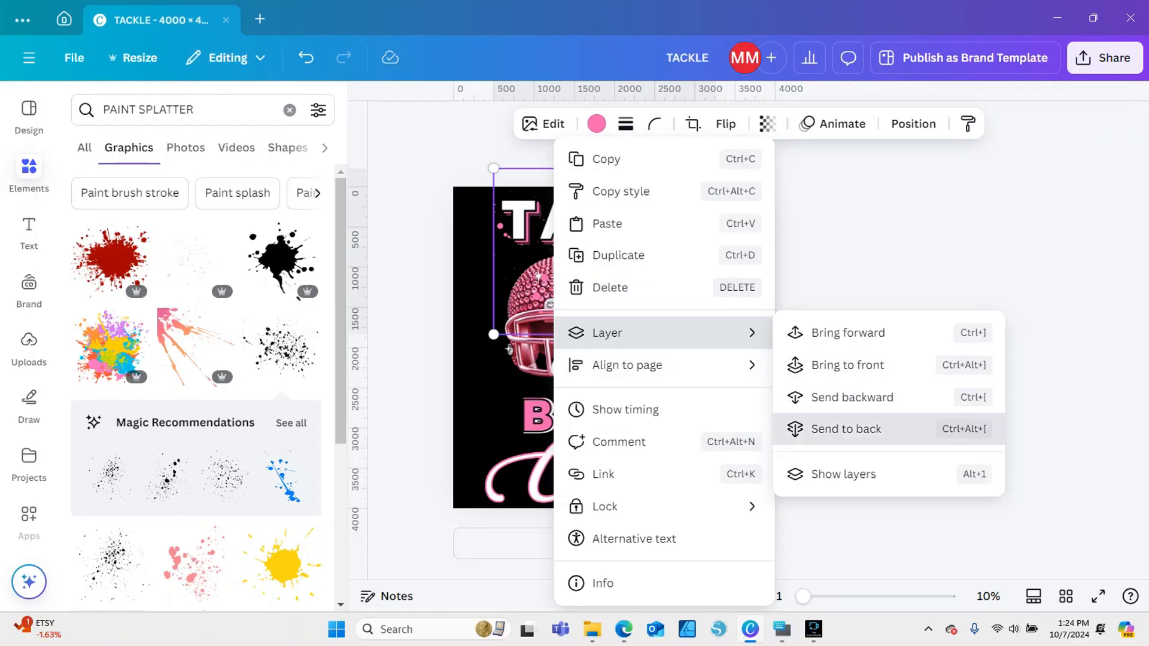
left_click(847, 429)
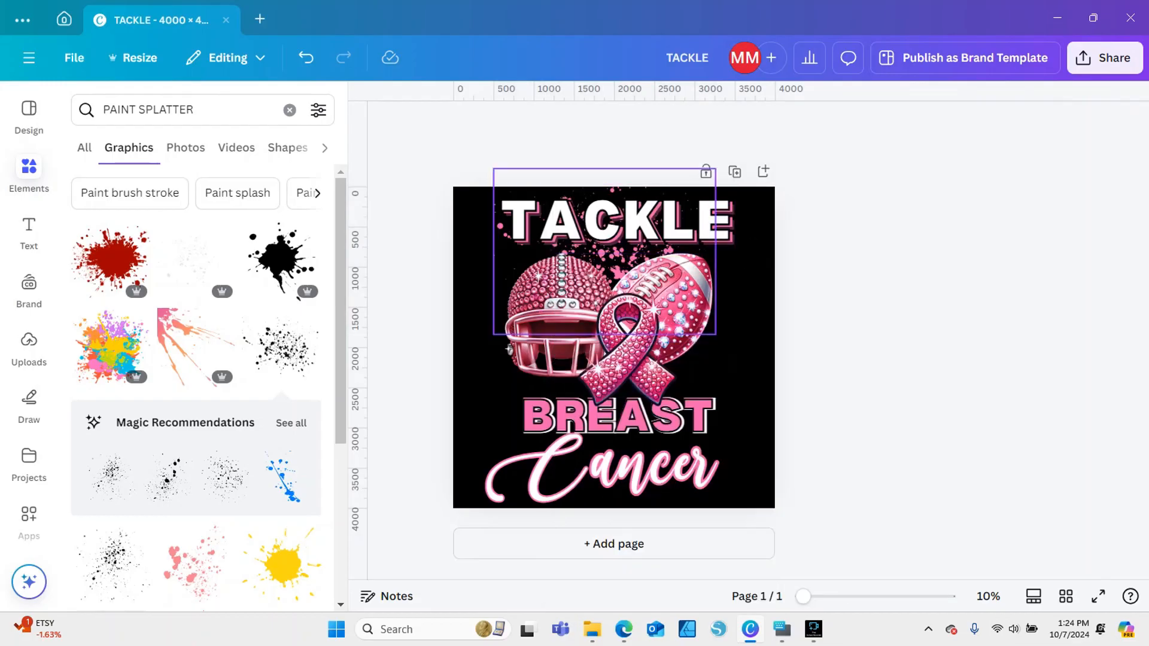
left_click(509, 349)
left_click_drag(509, 349, 513, 355)
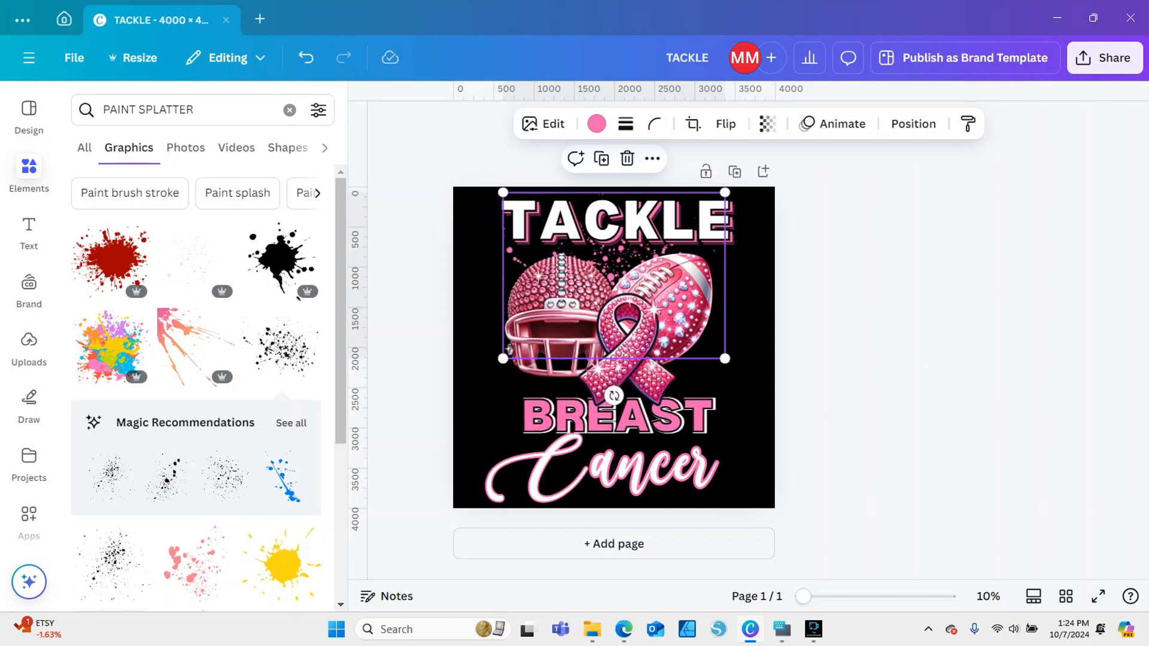
left_click(862, 300)
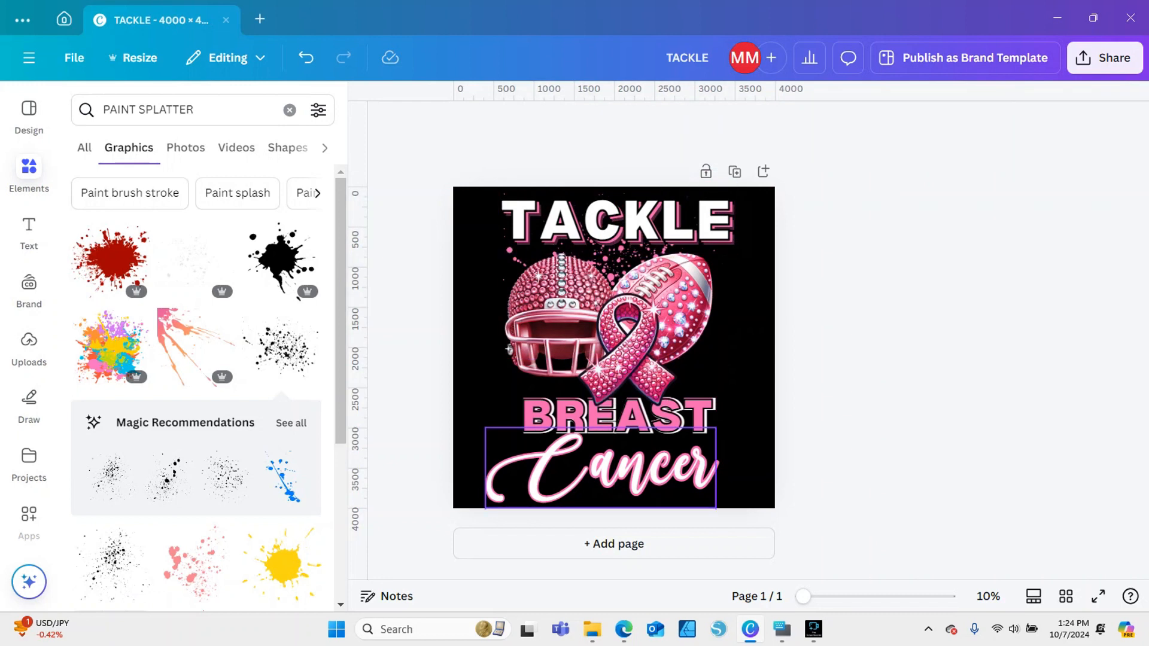
left_click_drag(551, 470, 550, 470)
left_click(862, 359)
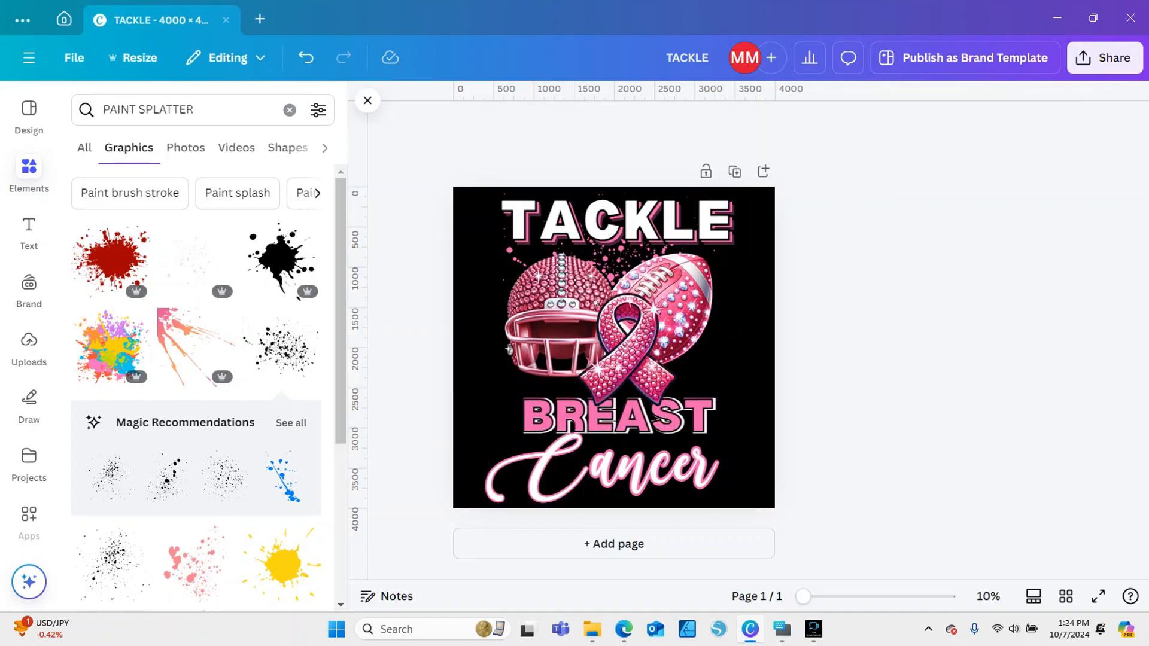
Clear the elements search, add a square shape to the page and flatten it into a short horizontal bar
left_click(481, 359)
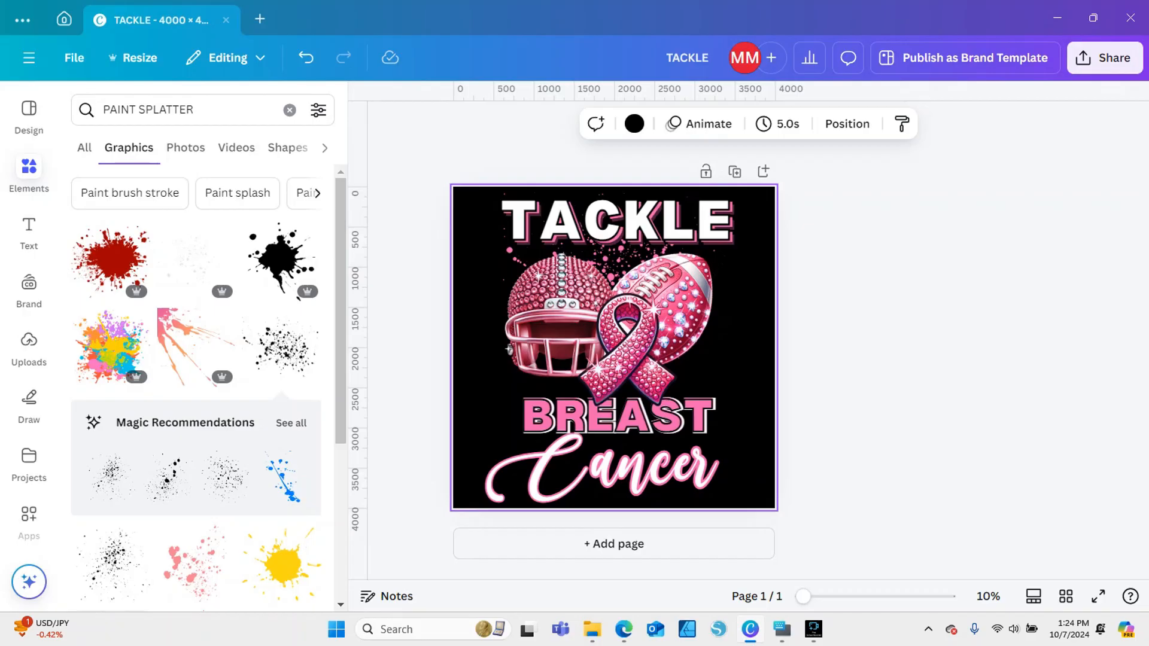
left_click(29, 174)
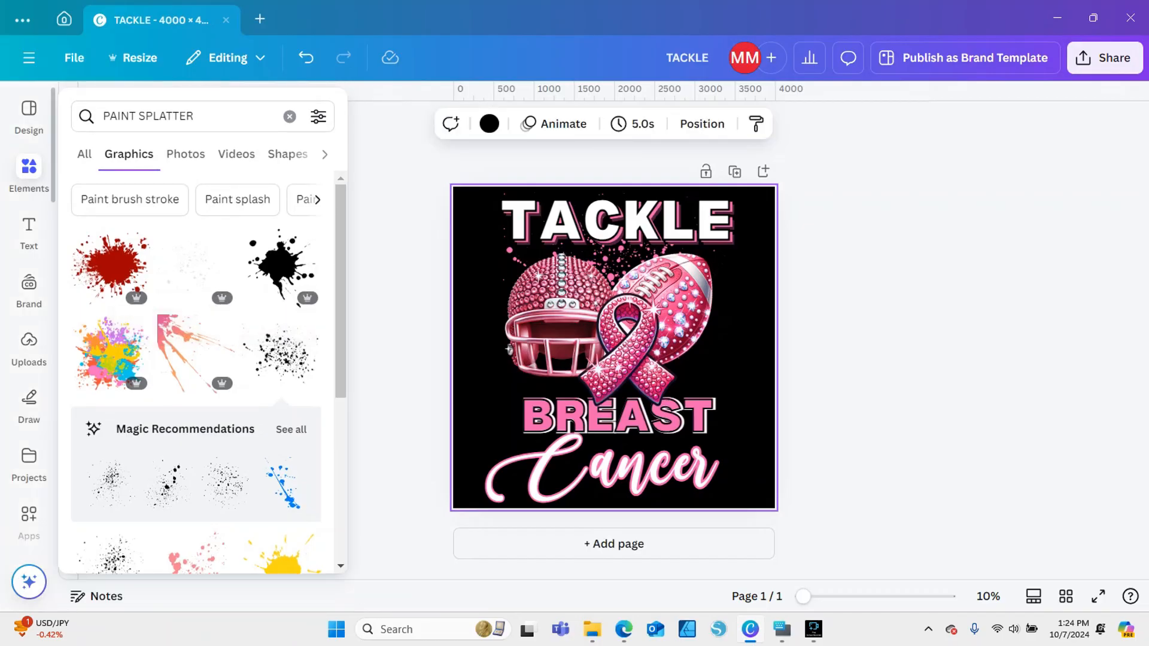
left_click(290, 117)
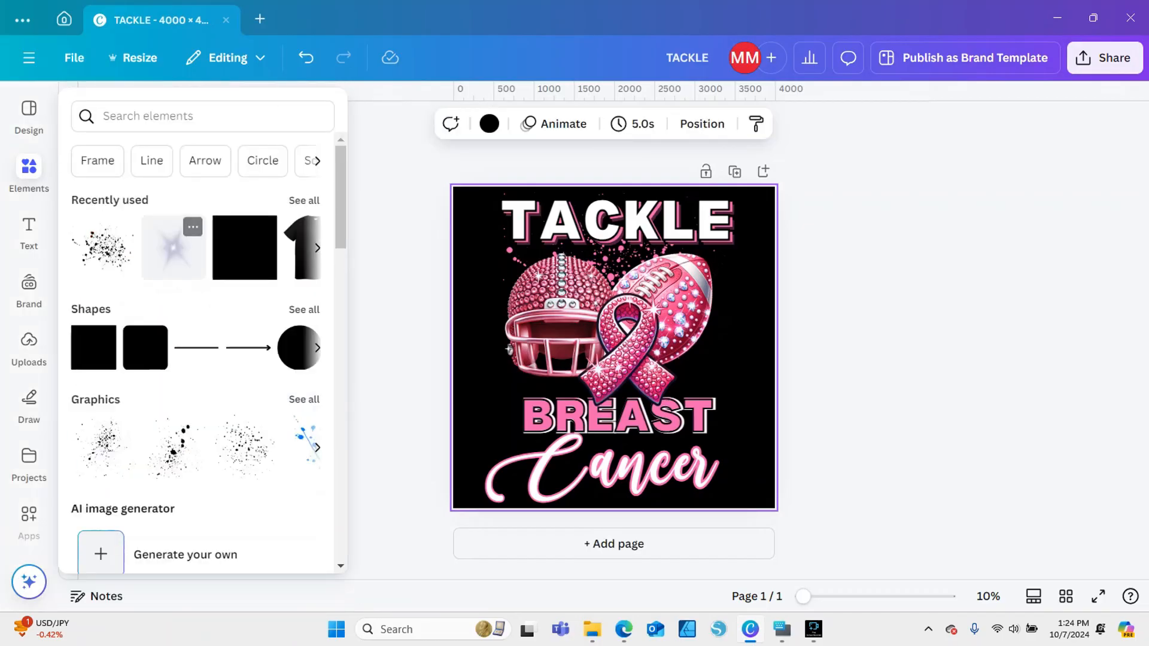
left_click(103, 338)
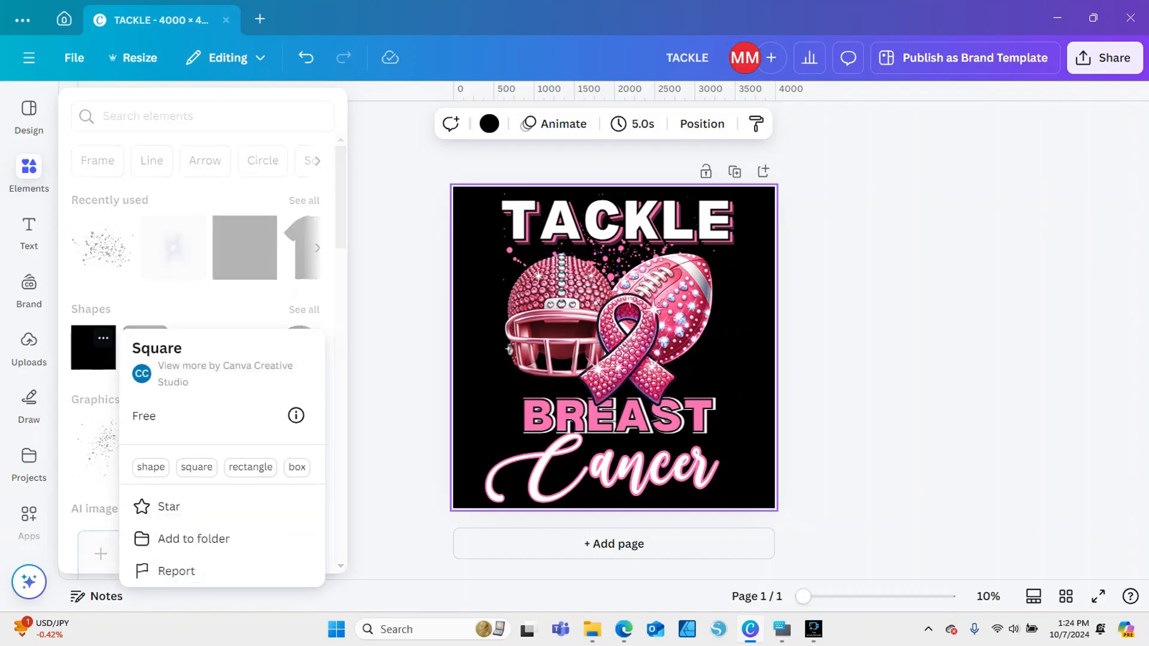
left_click(397, 335)
left_click(29, 170)
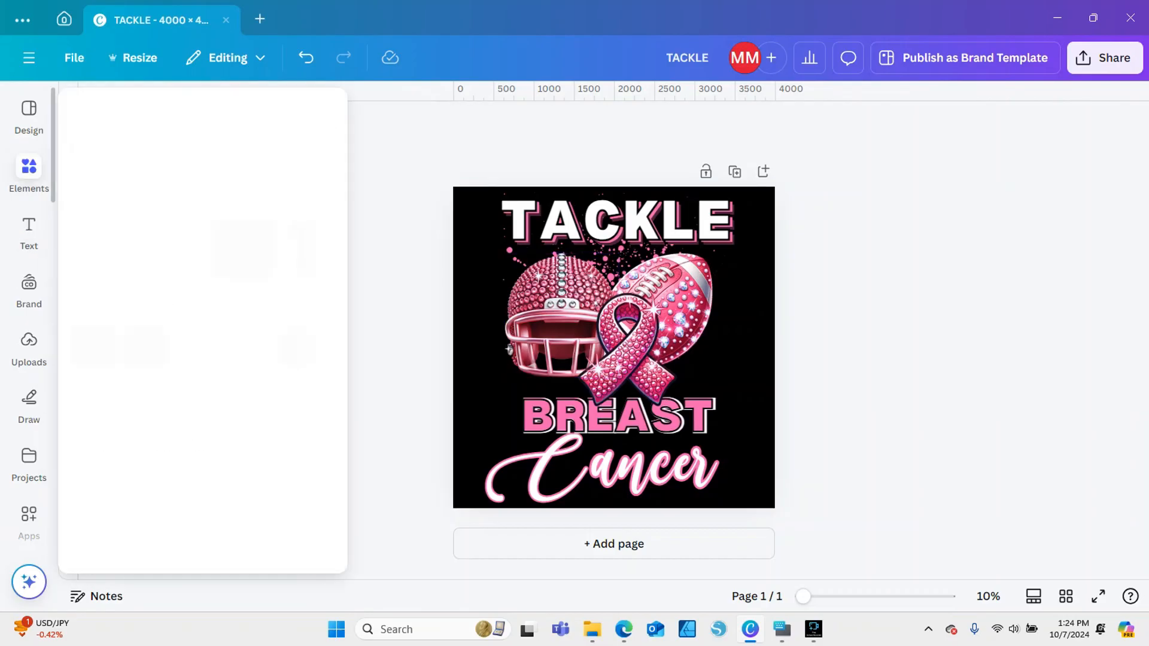
left_click(103, 332)
left_click(90, 347)
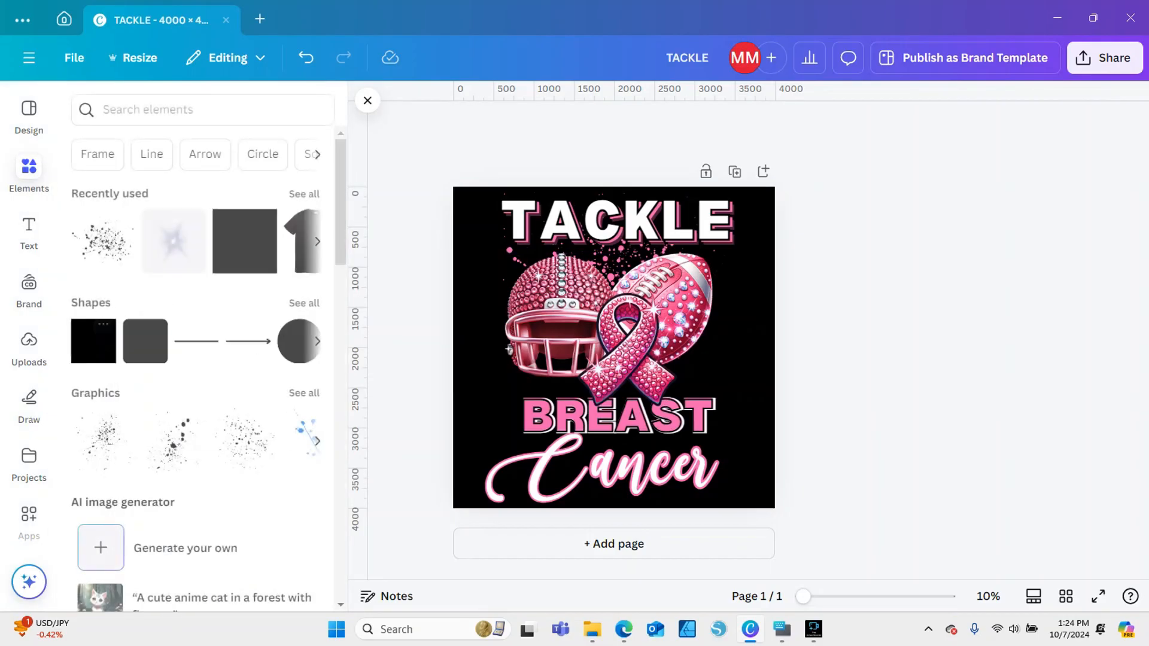
left_click(90, 347)
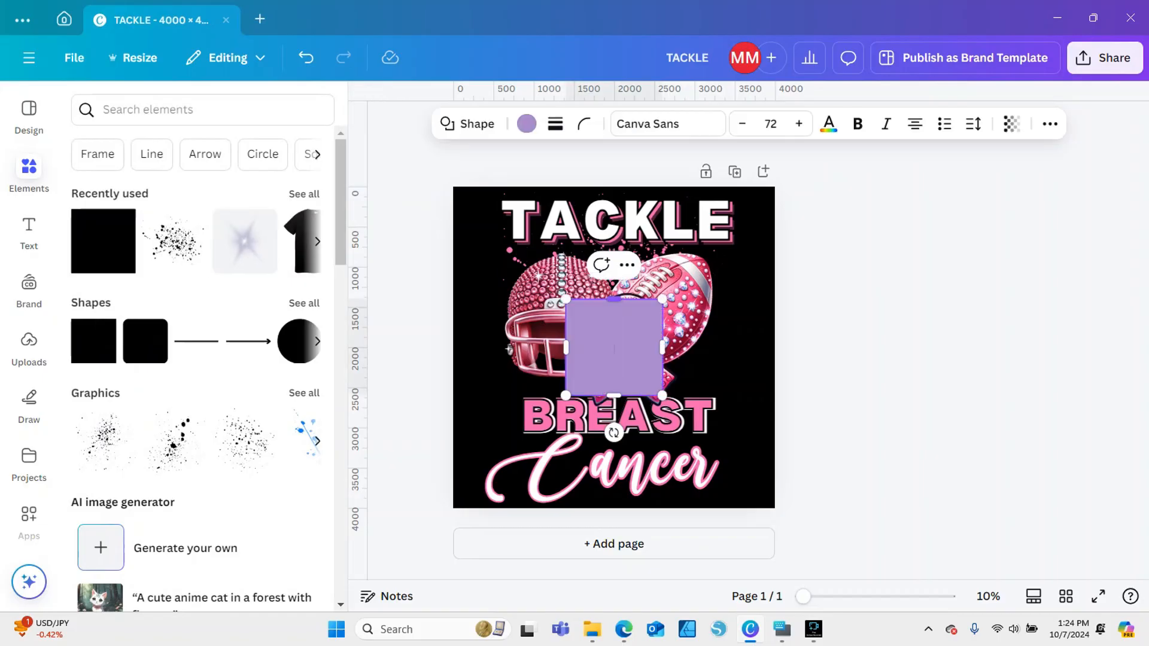
left_click_drag(614, 299, 614, 364)
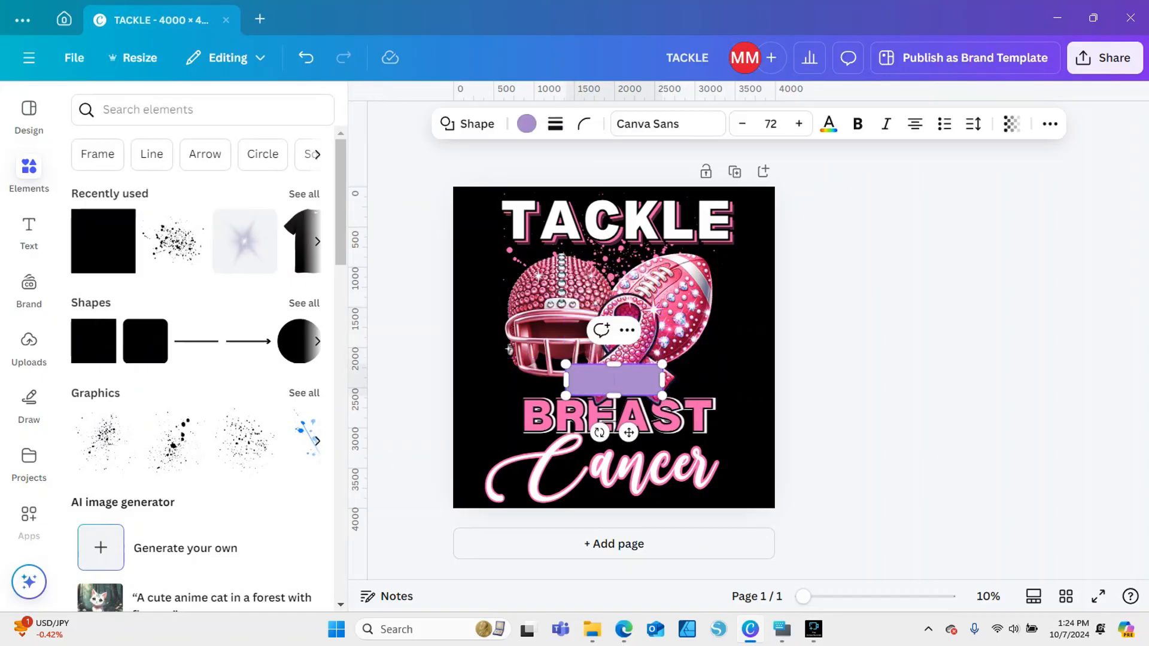
Shrink the Cancer text slightly and move it down, leaving a gap below BREAST
left_click(619, 470)
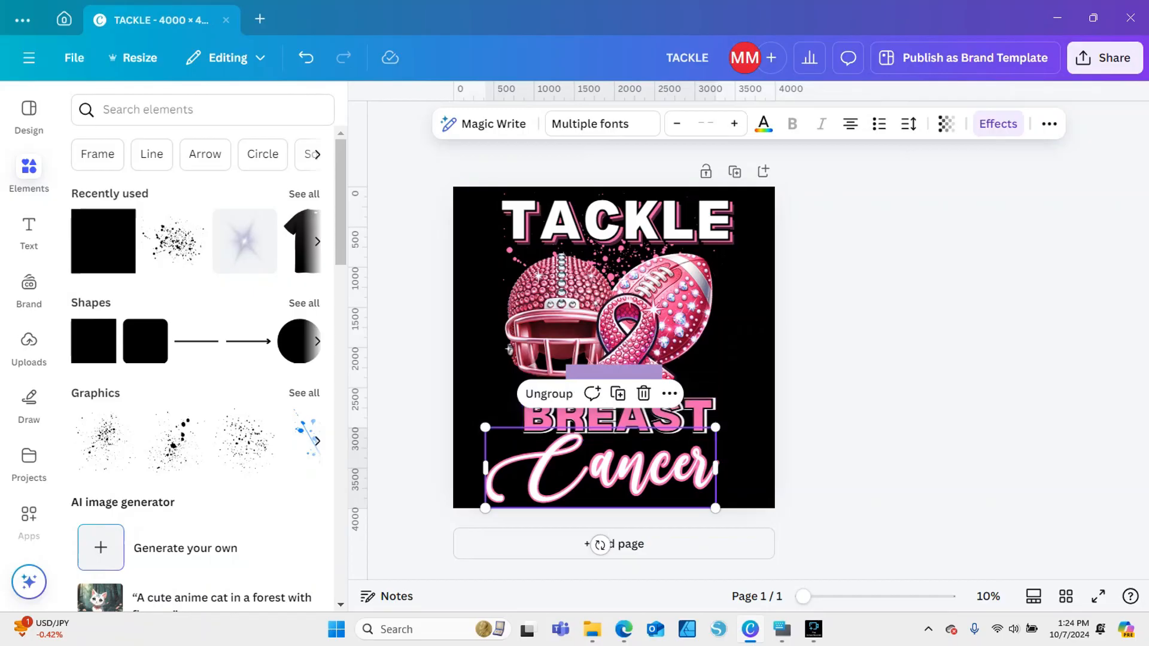
left_click_drag(716, 427, 700, 434)
left_click_drag(659, 468, 672, 474)
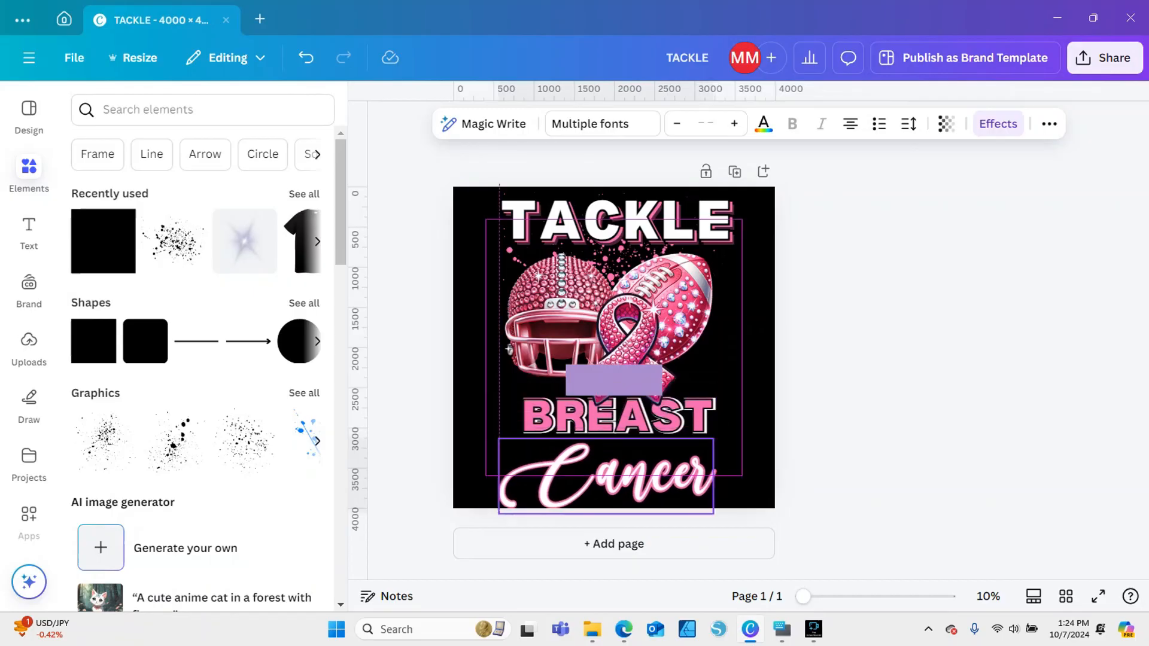
Move the purple bar over BREAST and stretch it until it covers the whole word with a small margin
left_click(613, 379)
left_click_drag(613, 380, 725, 436)
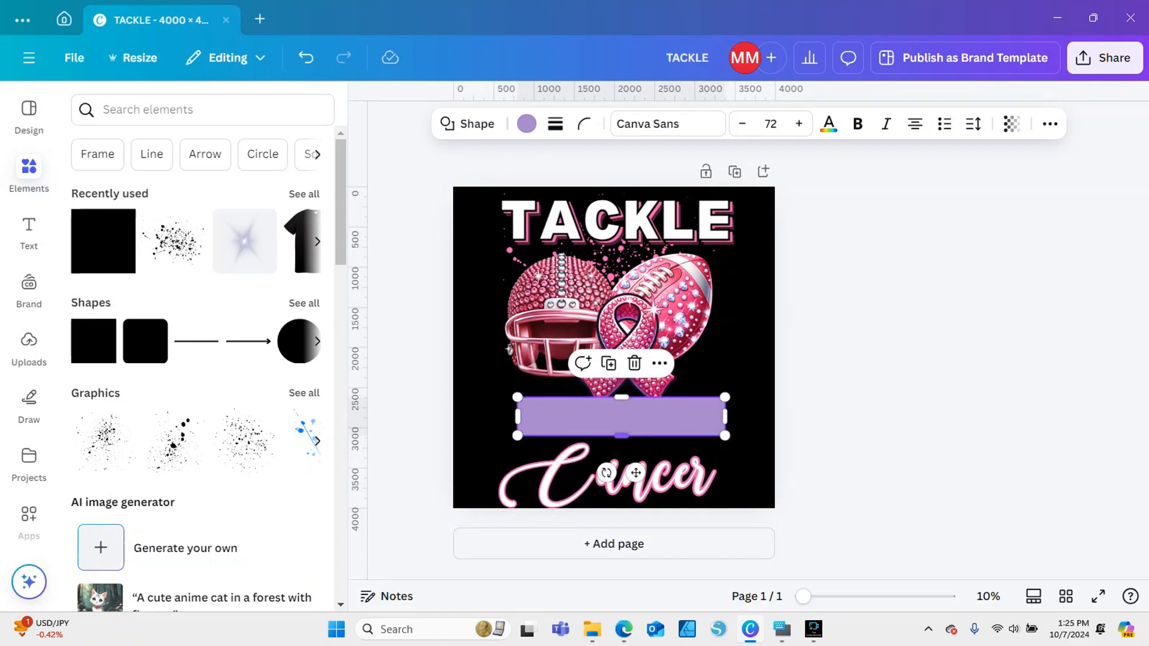
left_click_drag(621, 417, 621, 413)
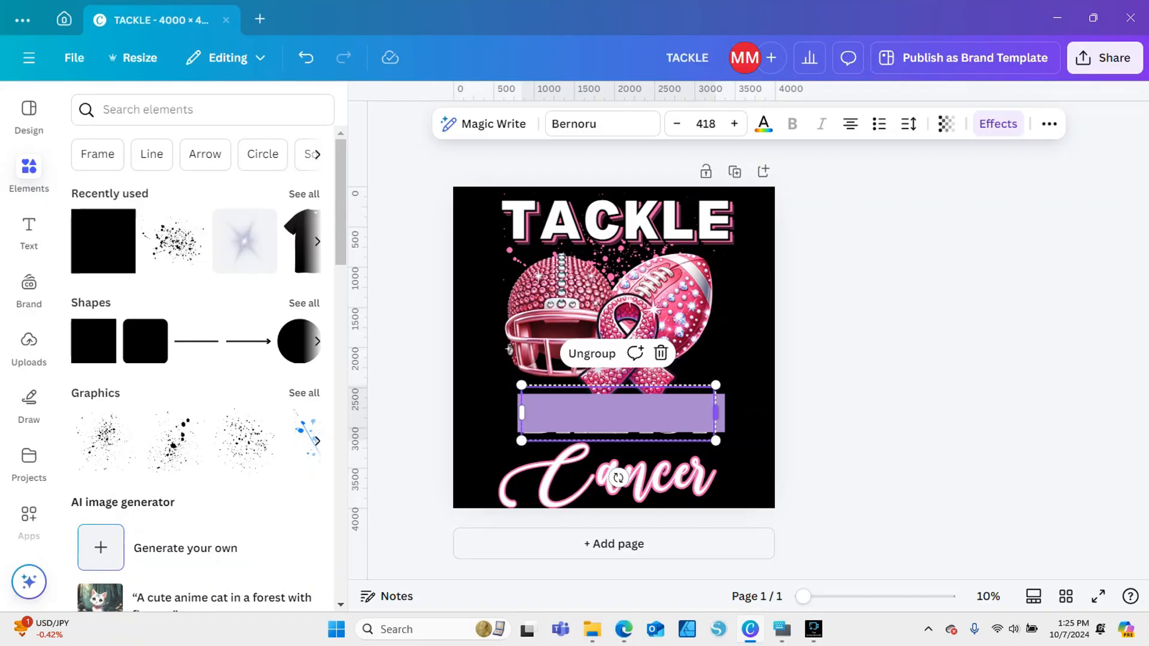
left_click(838, 413)
left_click(628, 417)
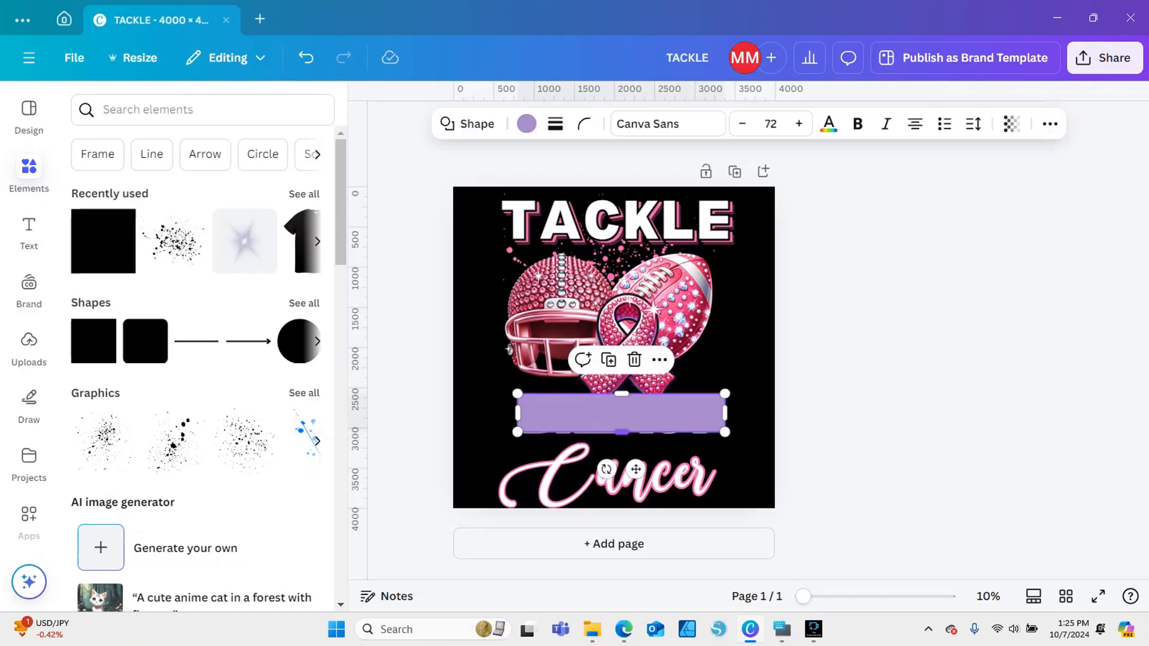
left_click_drag(621, 432, 621, 439)
Try the document's pink as the bar's fill, set the fill to none, and add a solid border
right_click(657, 413)
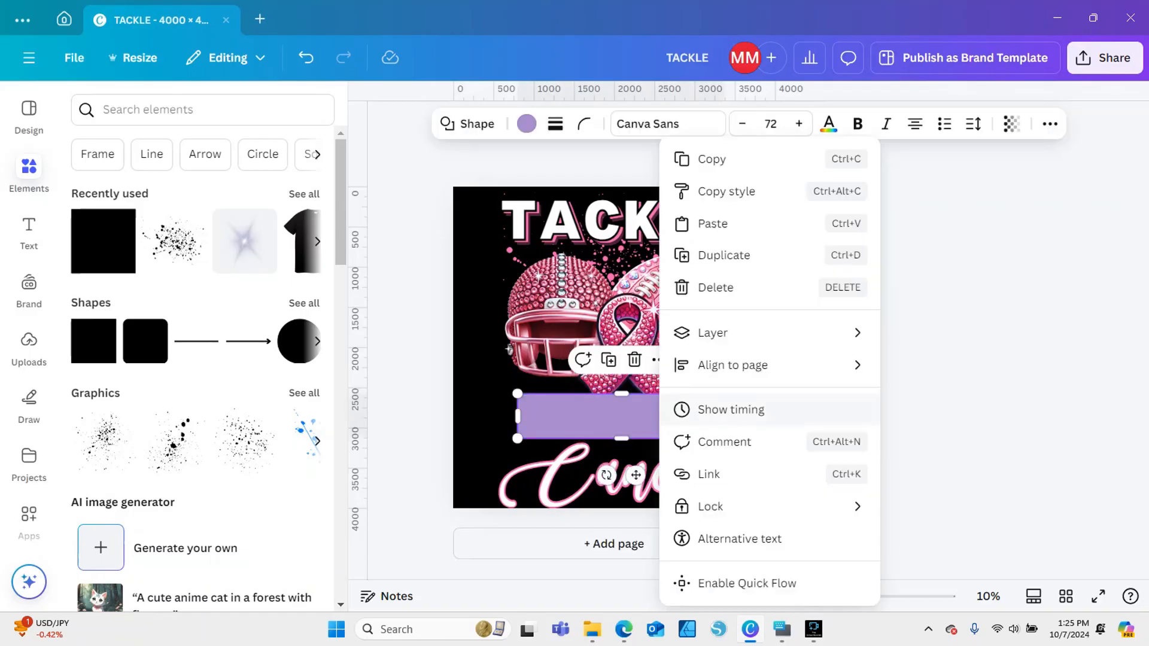
left_click(527, 124)
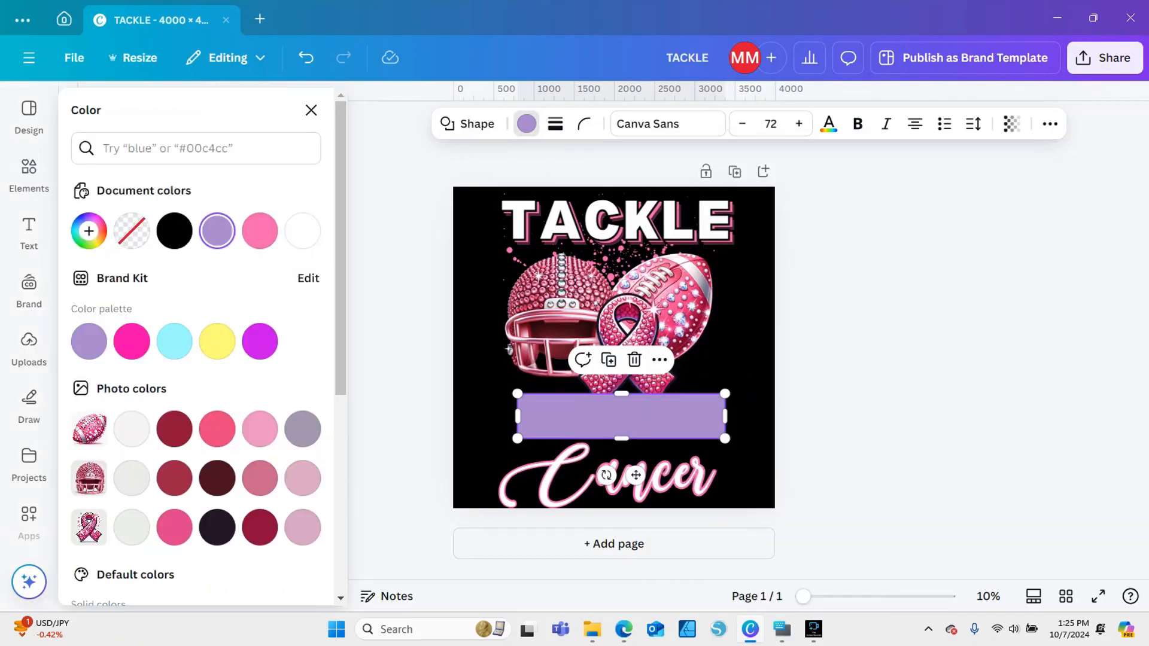
left_click(260, 231)
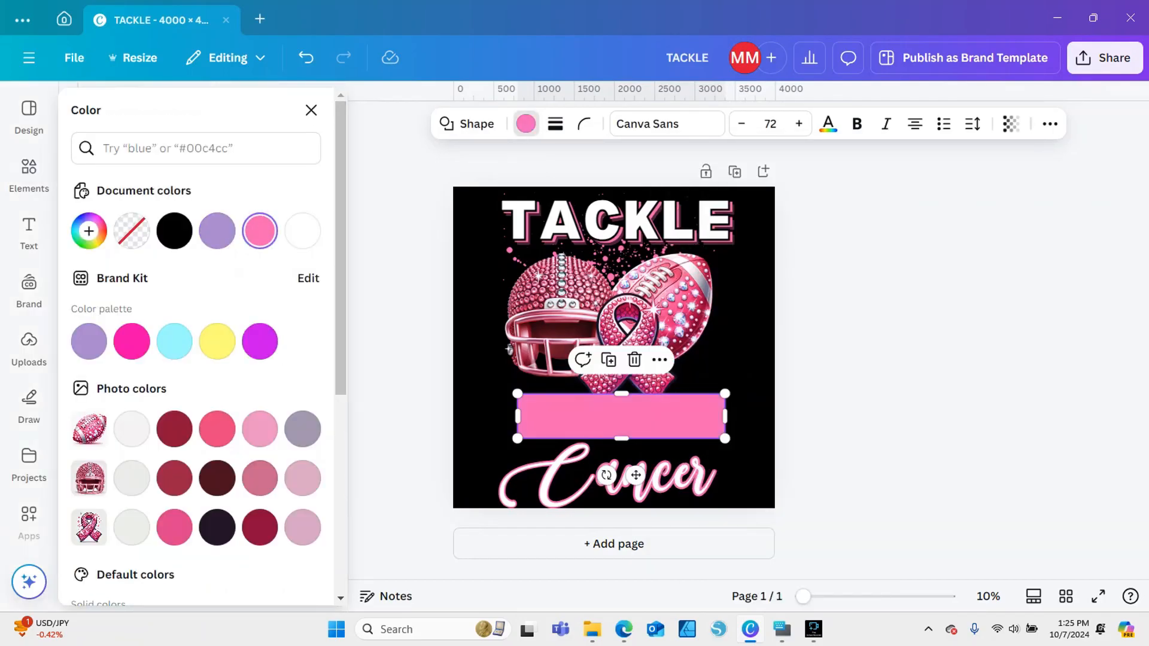
left_click(131, 231)
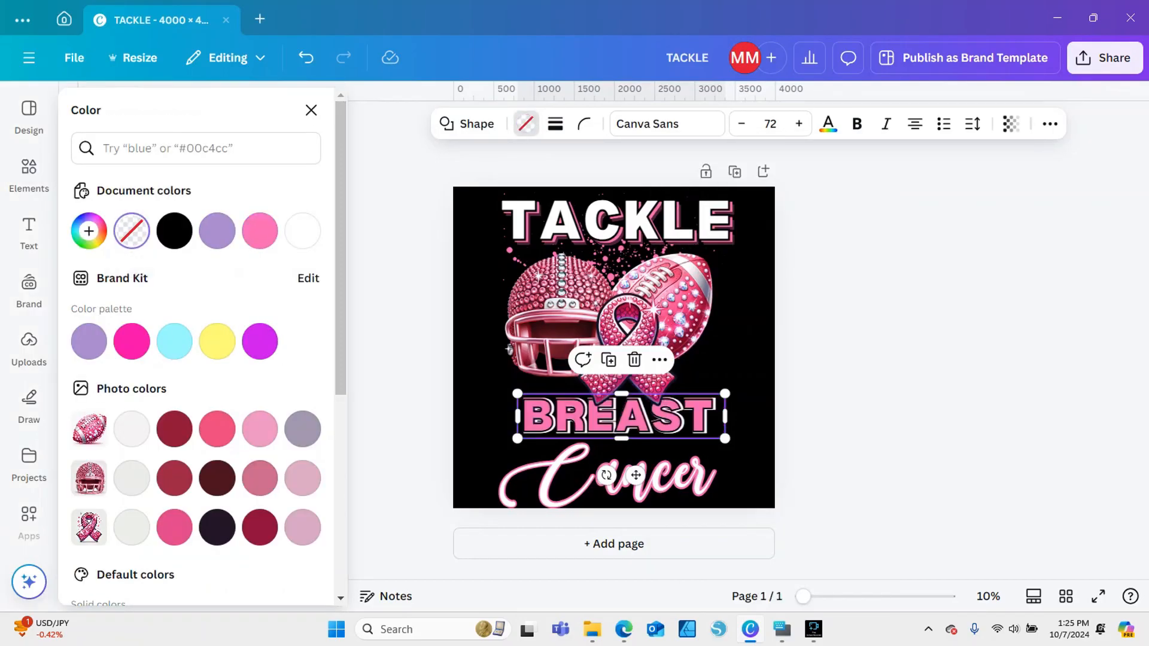
left_click(555, 124)
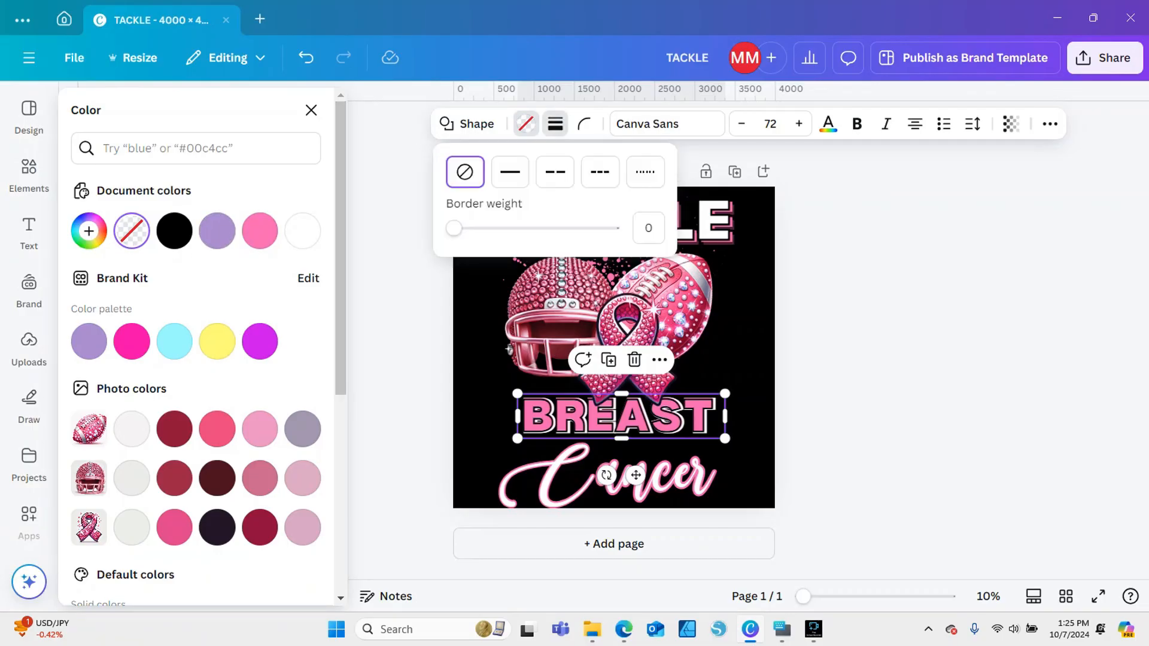
left_click(510, 172)
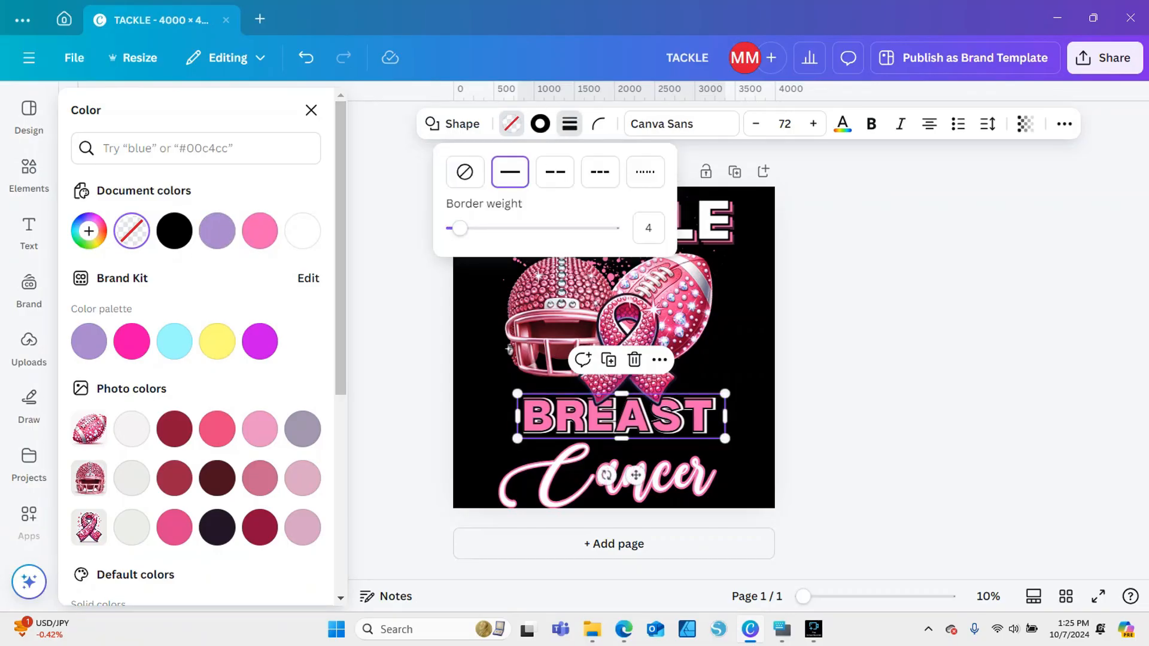
left_click(260, 231)
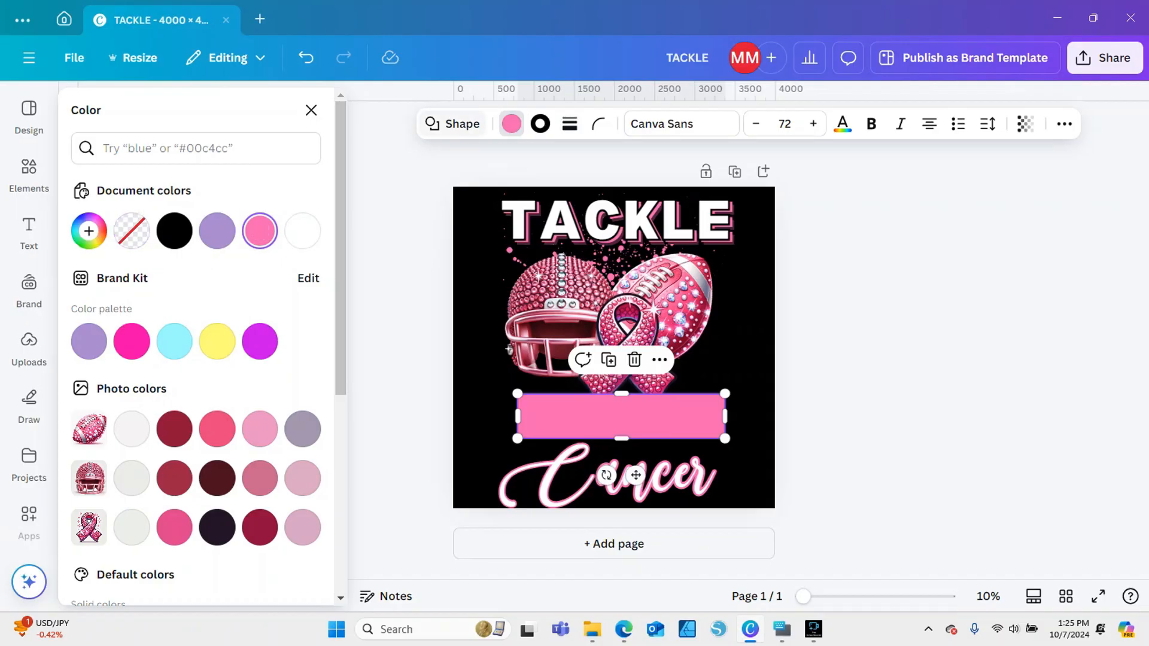
left_click(131, 231)
Color the border around BREAST the document's pink and set its weight to 18
left_click(570, 124)
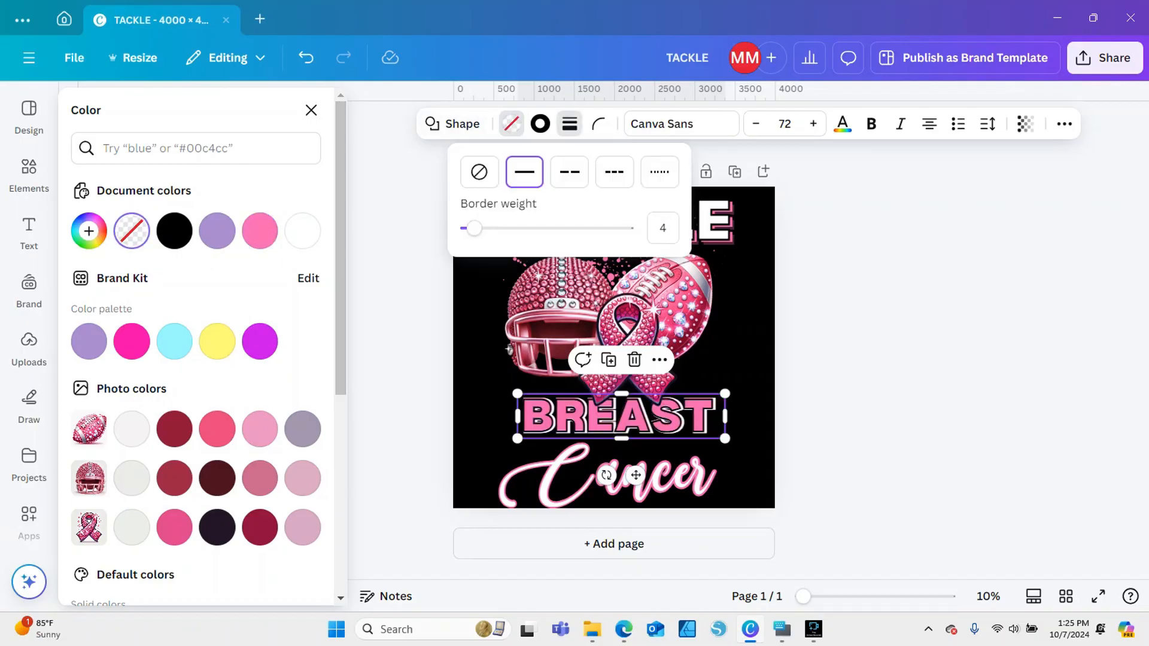
left_click(540, 124)
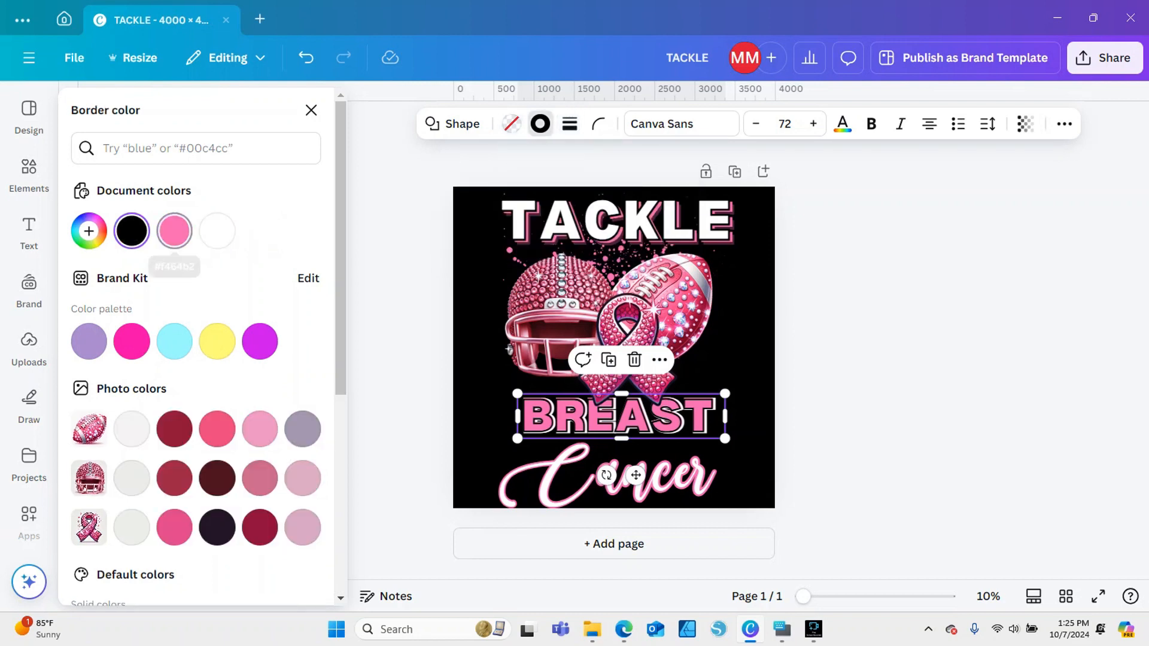
left_click(174, 231)
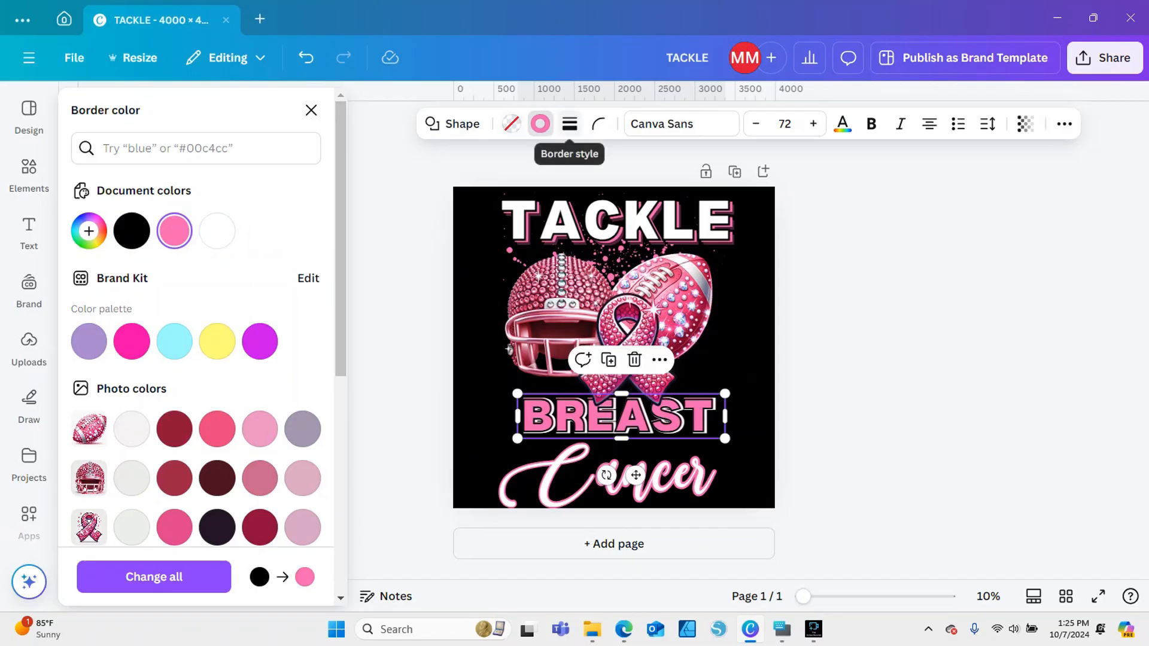
left_click(569, 124)
left_click_drag(473, 228, 488, 228)
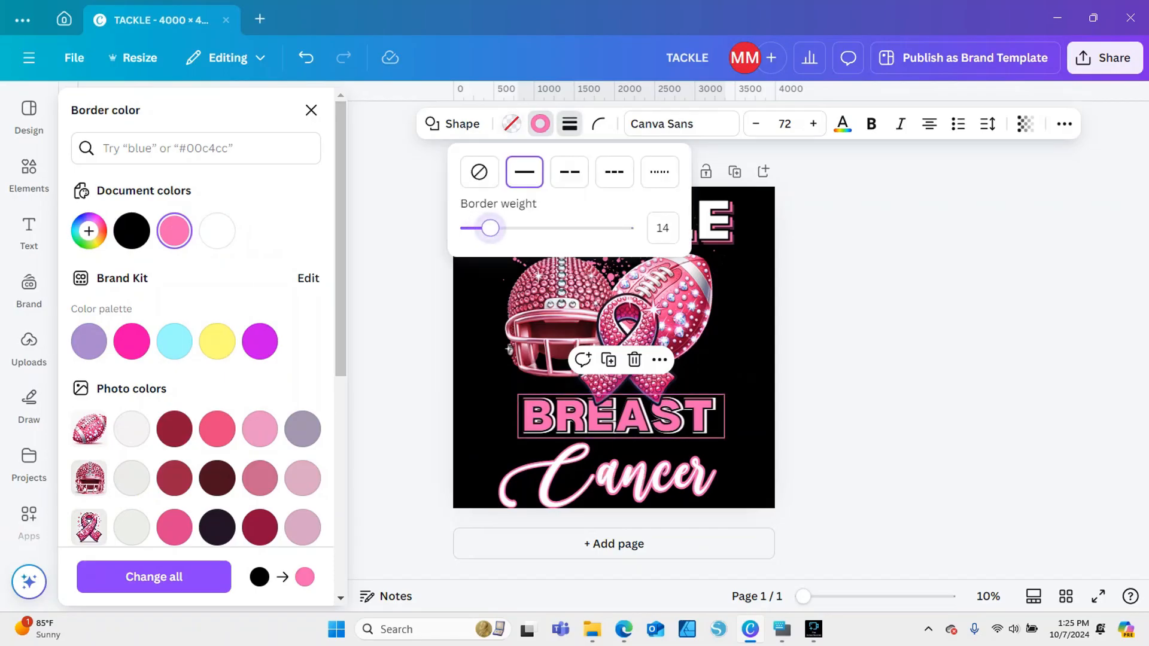
left_click_drag(494, 228, 496, 228)
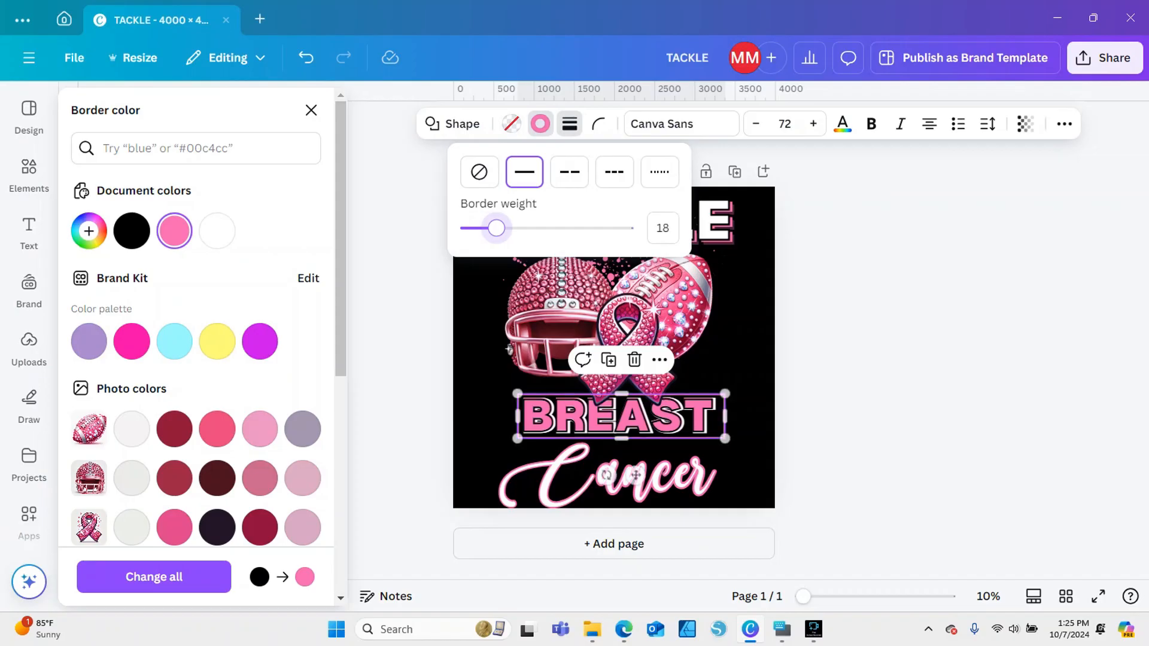
key("Escape")
key("Escape")
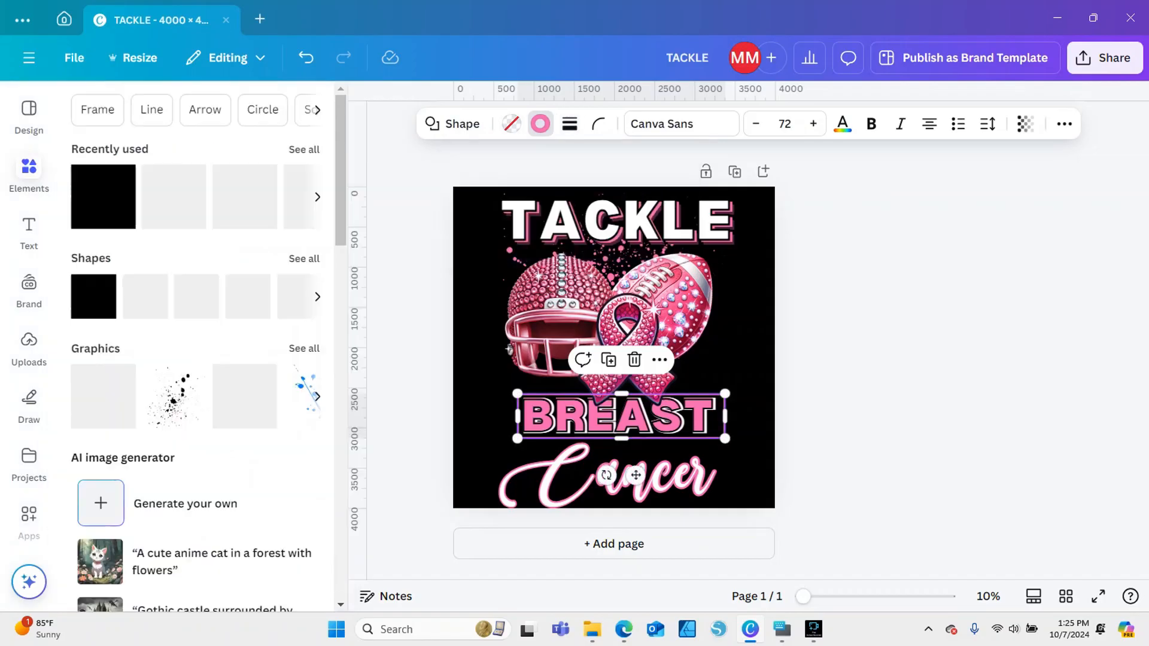
key("Escape")
Move BREAST and its pink frame together slightly down and to the left beneath the ribbon, and deselect them
left_click(617, 416)
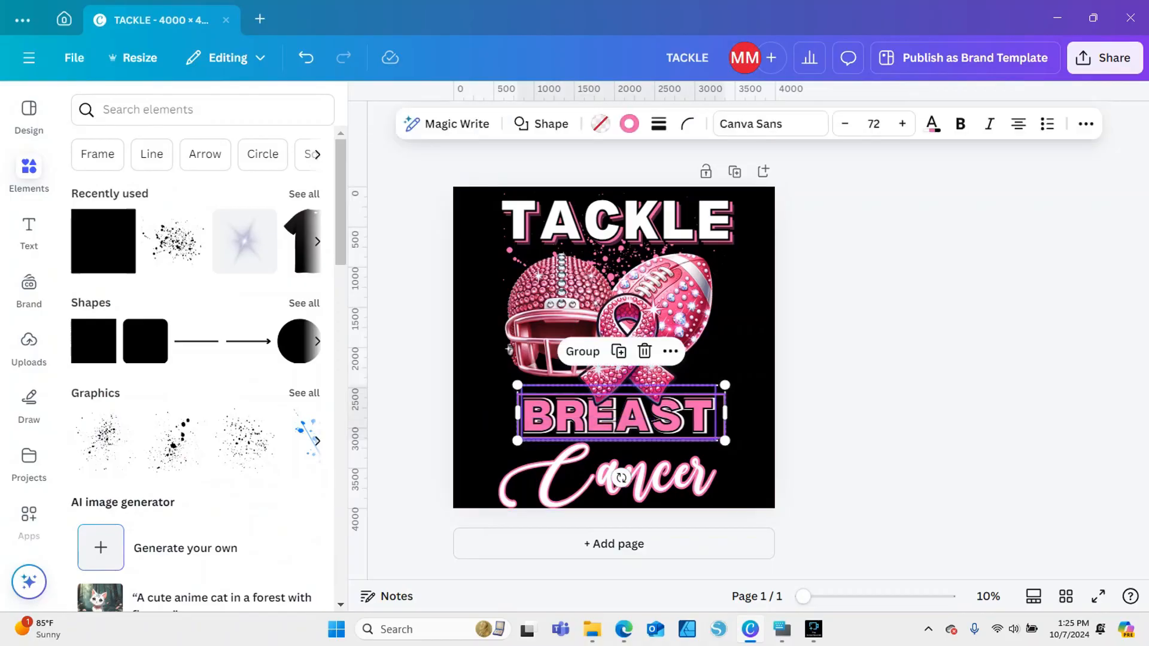
left_click_drag(617, 416, 613, 420)
key("Escape")
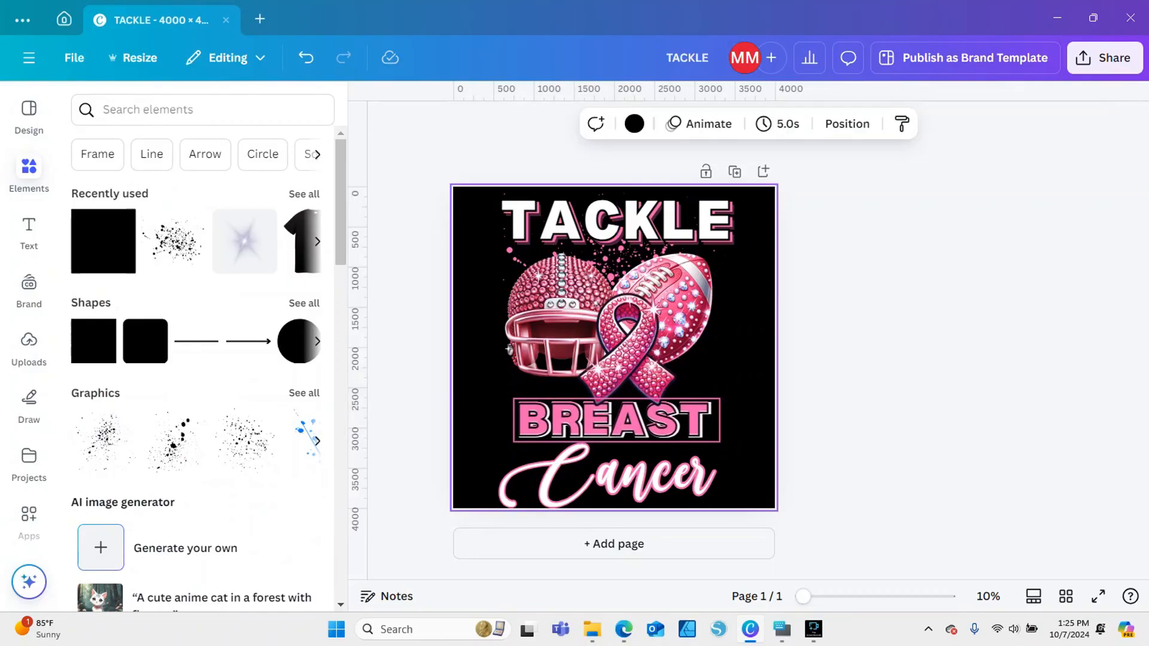
right_click(717, 396)
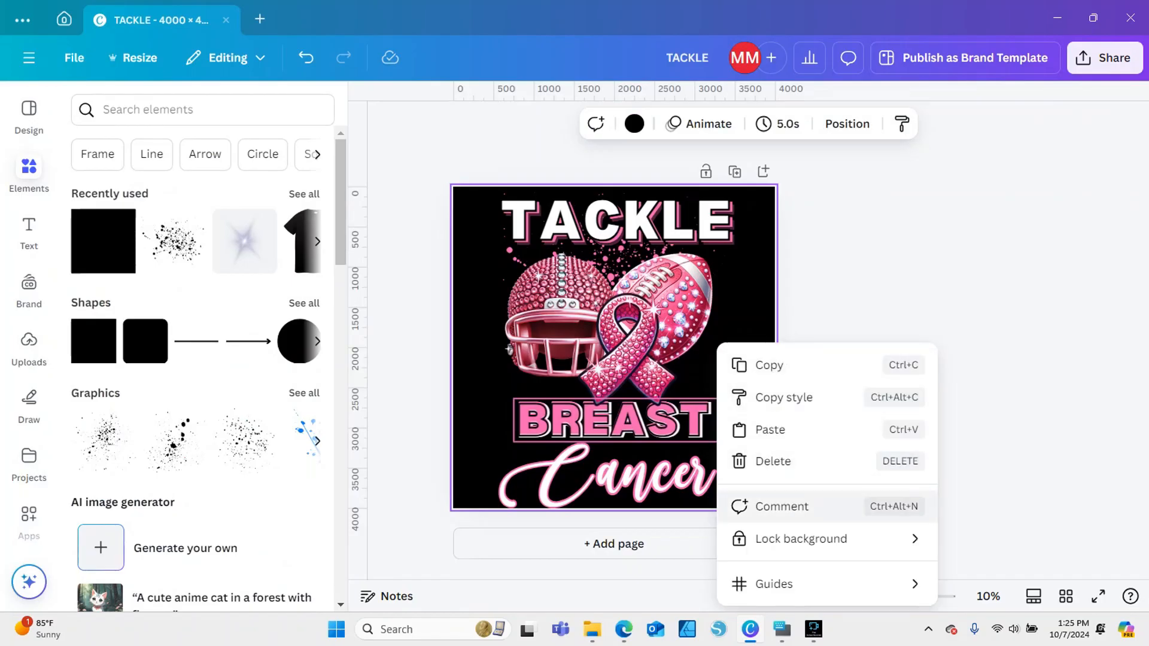
Bring the rhinestone ribbon forward one layer and deselect it
key("Escape")
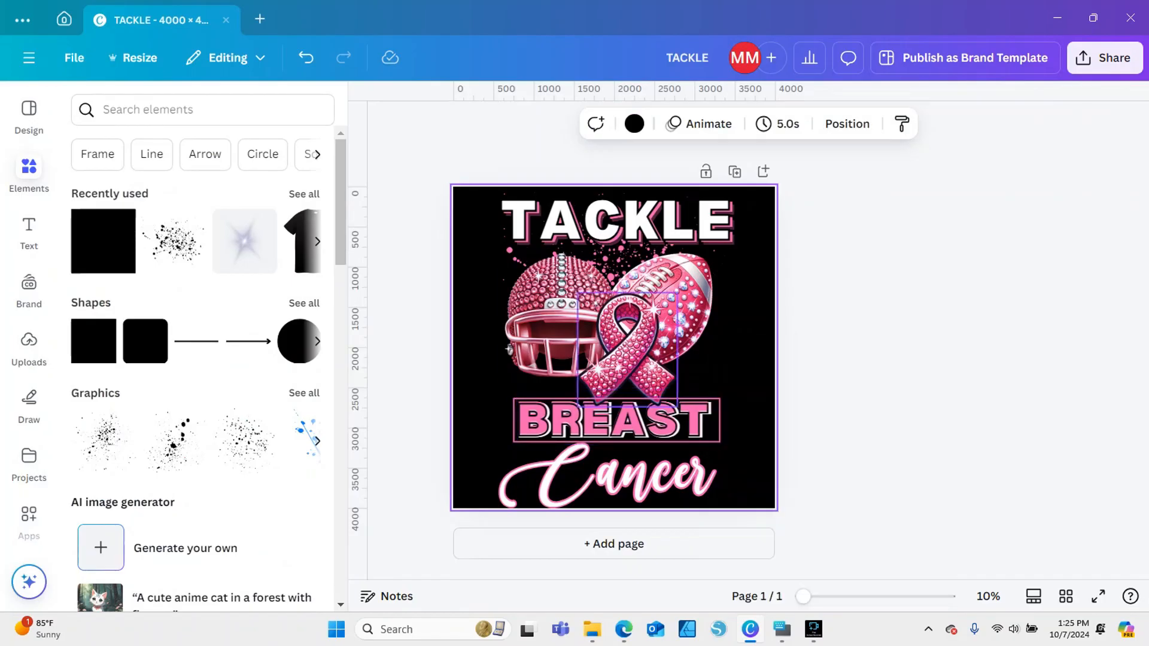
left_click(632, 366)
right_click(616, 377)
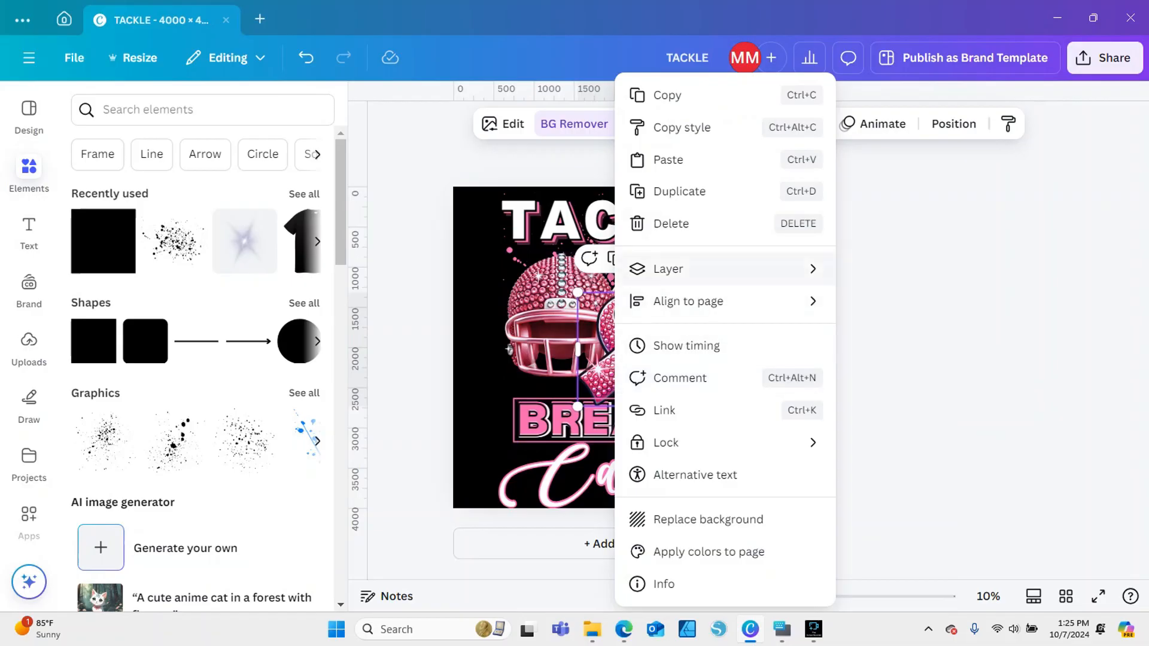
mouse_move(668, 268)
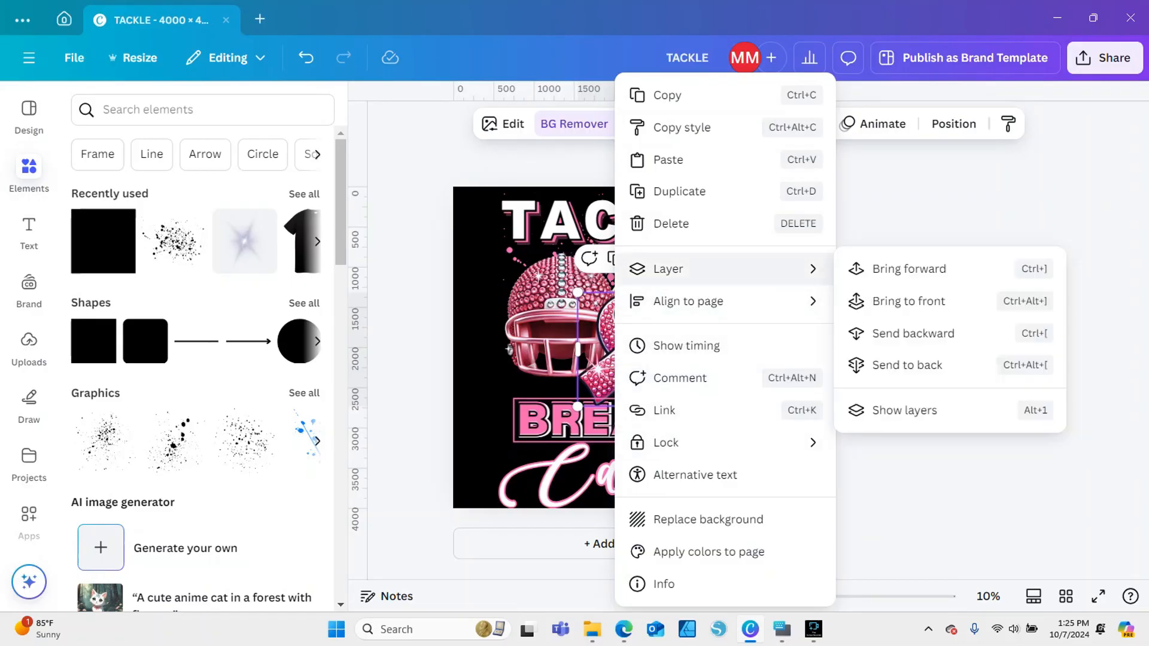
left_click(909, 268)
key("Escape")
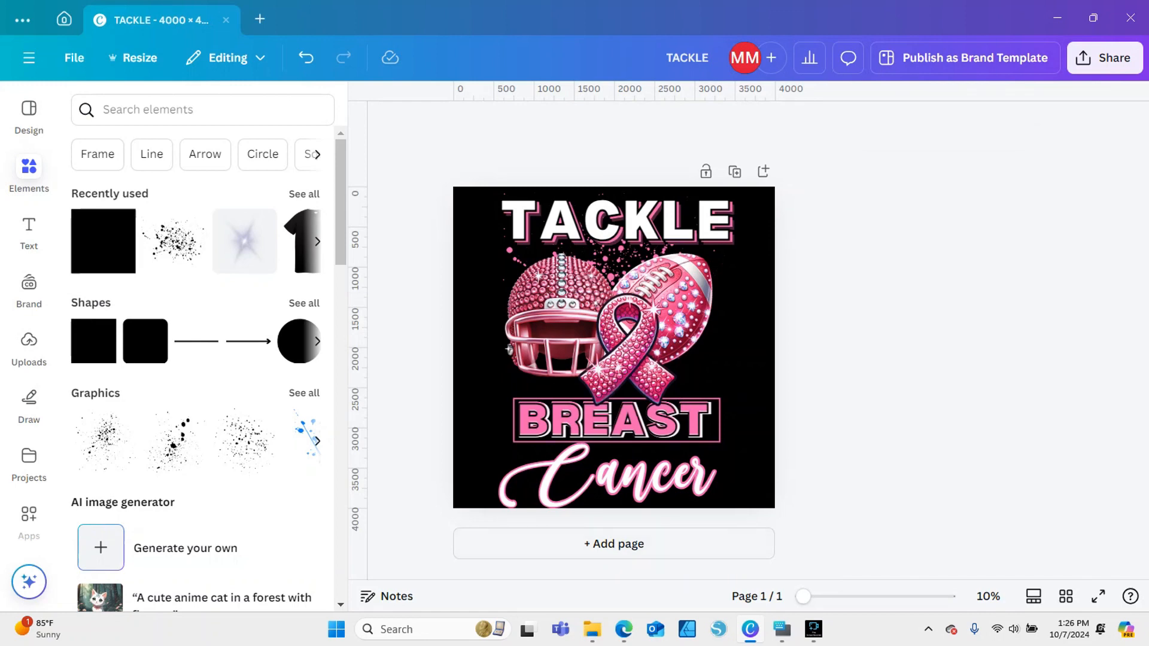
Scale the whole design down together to about 2,600 by 3,632 and center it on the black page
key("ctrl+a")
left_click_drag(736, 510, 709, 476)
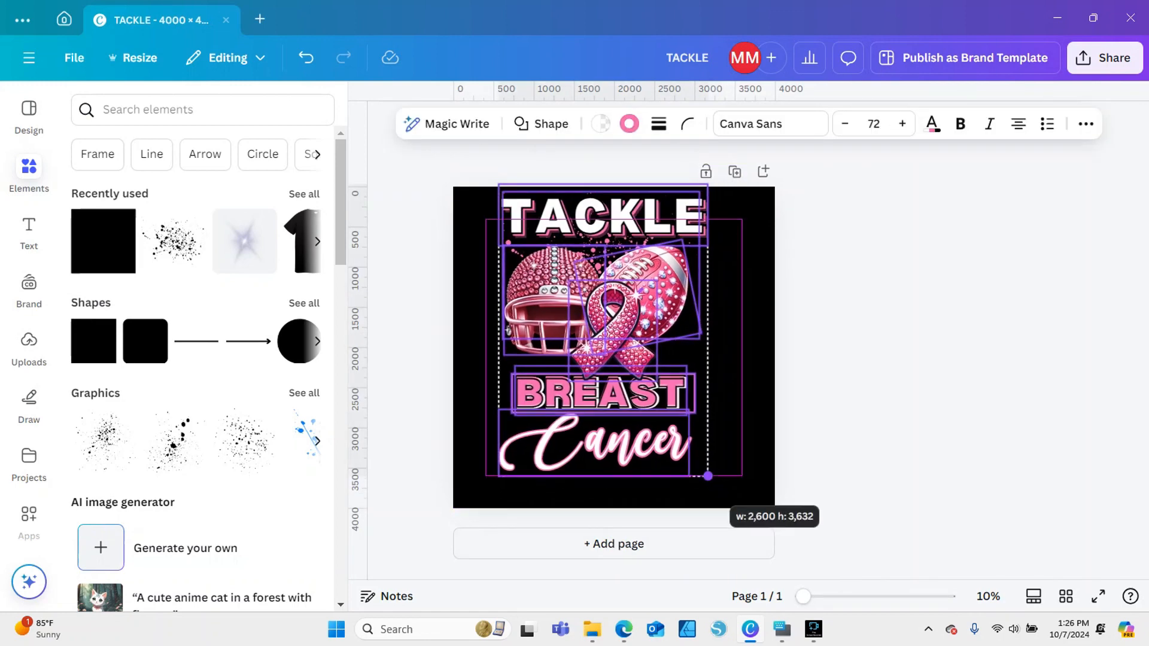
left_click_drag(605, 329, 616, 340)
key("Escape")
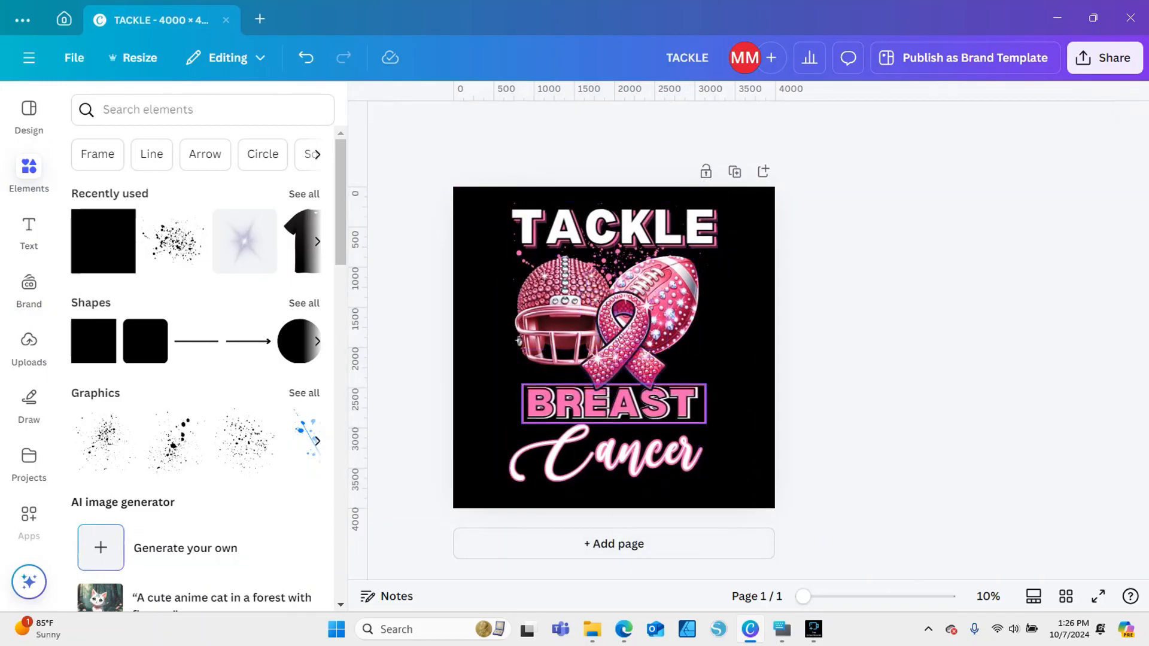
Nudge the frame around BREAST slightly down, keeping it horizontally centered on the page, and deselect it
left_click(614, 404)
left_click_drag(614, 404, 614, 406)
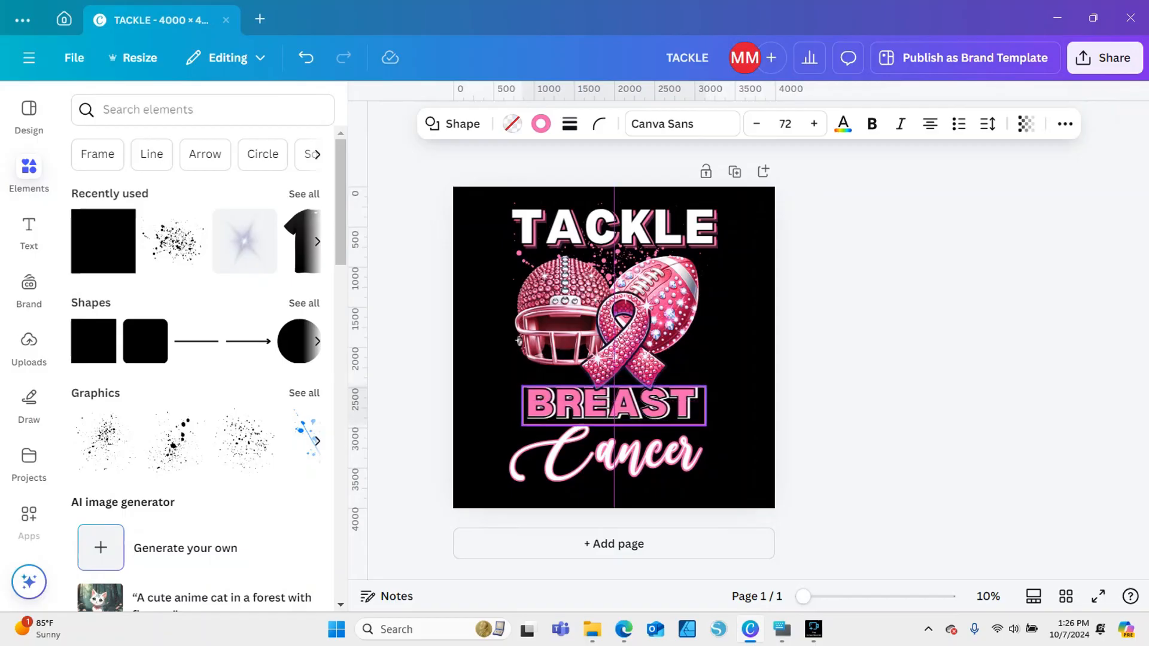
left_click(615, 406)
key("Escape")
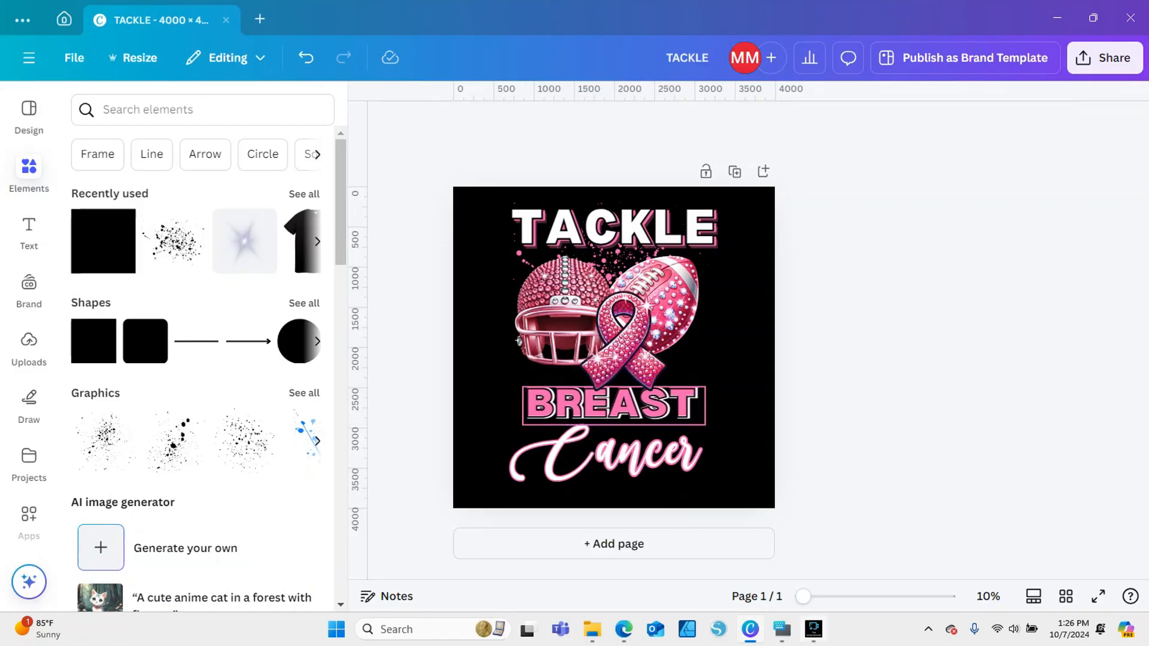
Shift the pink frame slightly left and up, and adjust its lower corner so it surrounds BREAST evenly
left_click_drag(803, 597, 819, 597)
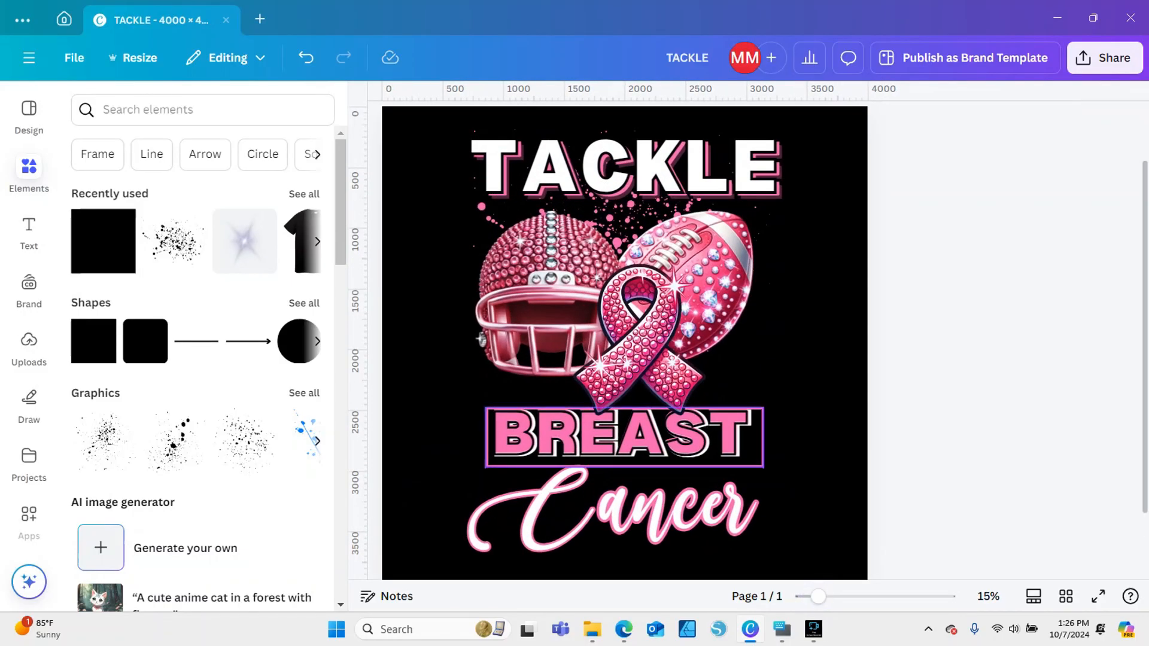
left_click_drag(614, 408, 611, 407)
key("Up")
key("Up")
key("Up")
key("Up")
key("Up")
key("Up")
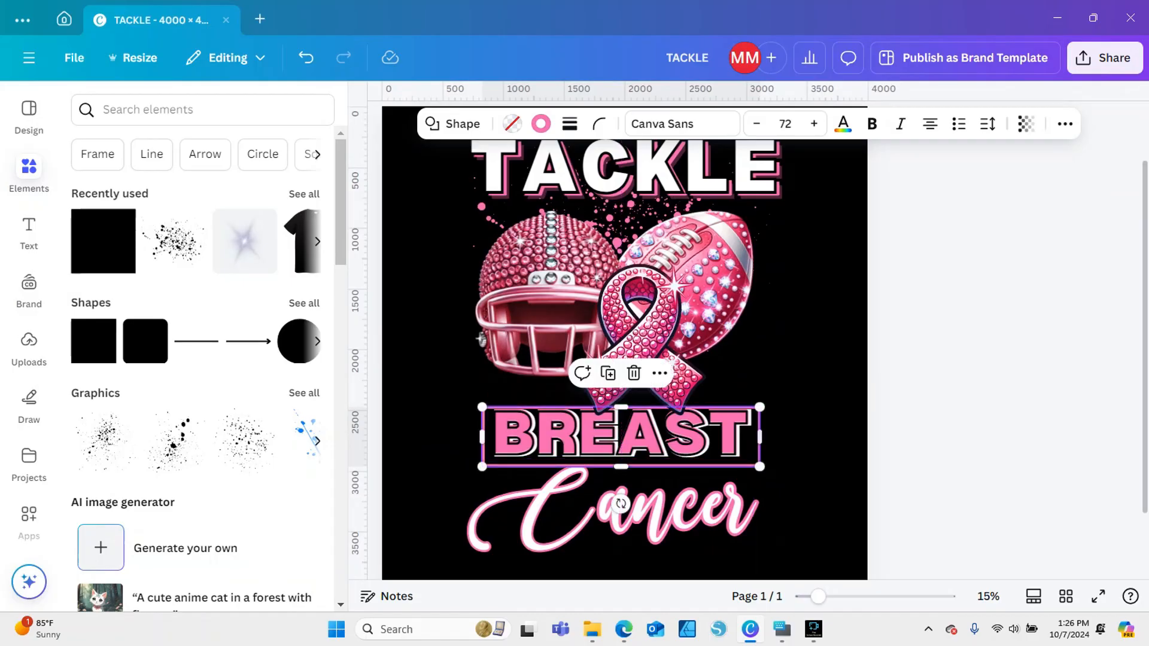
left_click_drag(707, 437, 707, 431)
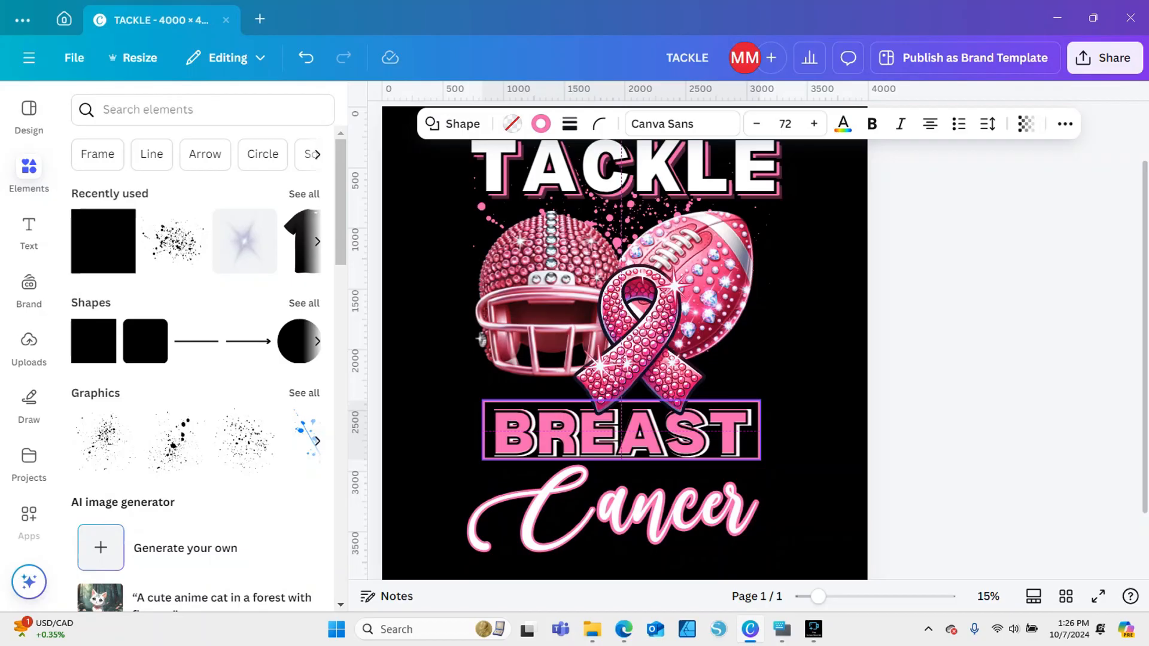
left_click_drag(760, 460, 758, 464)
left_click(931, 407)
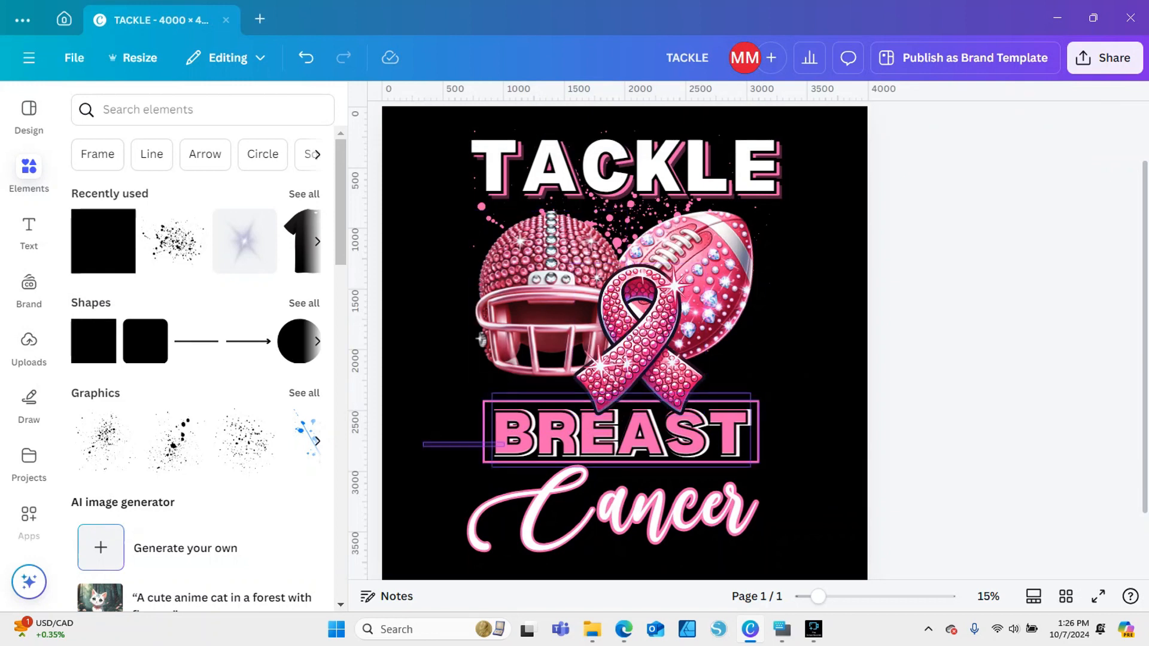
Move BREAST and its pink frame together slightly to the right beneath the ribbon, and deselect them
left_click(622, 431)
left_click(819, 389)
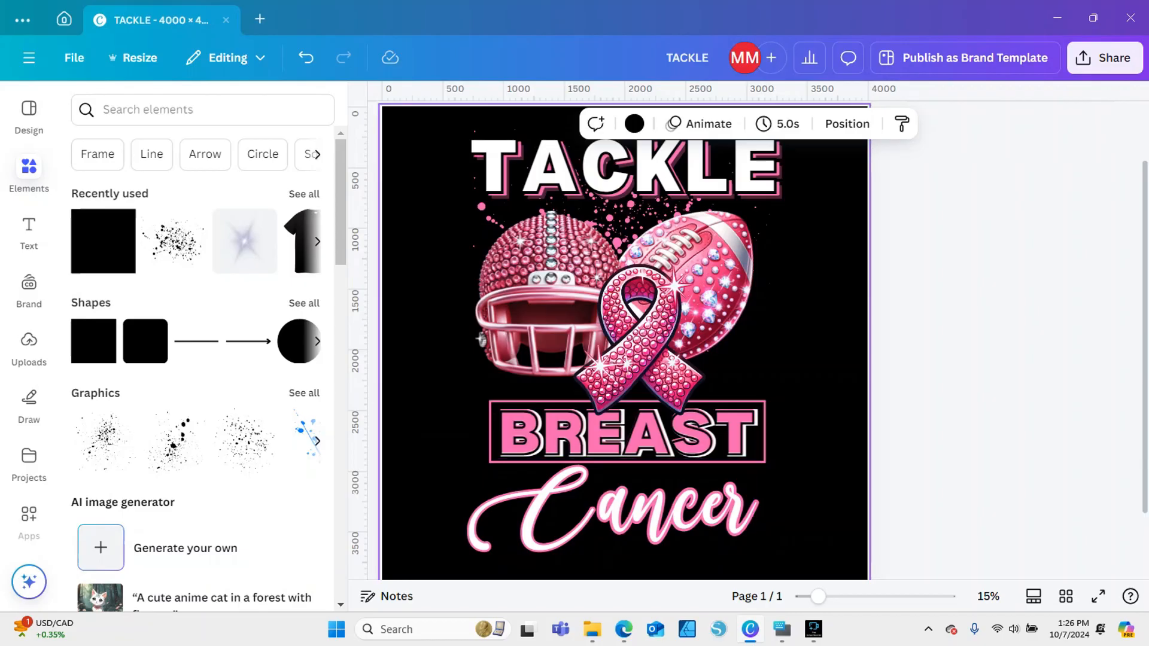
scroll(625, 341, "up", 1)
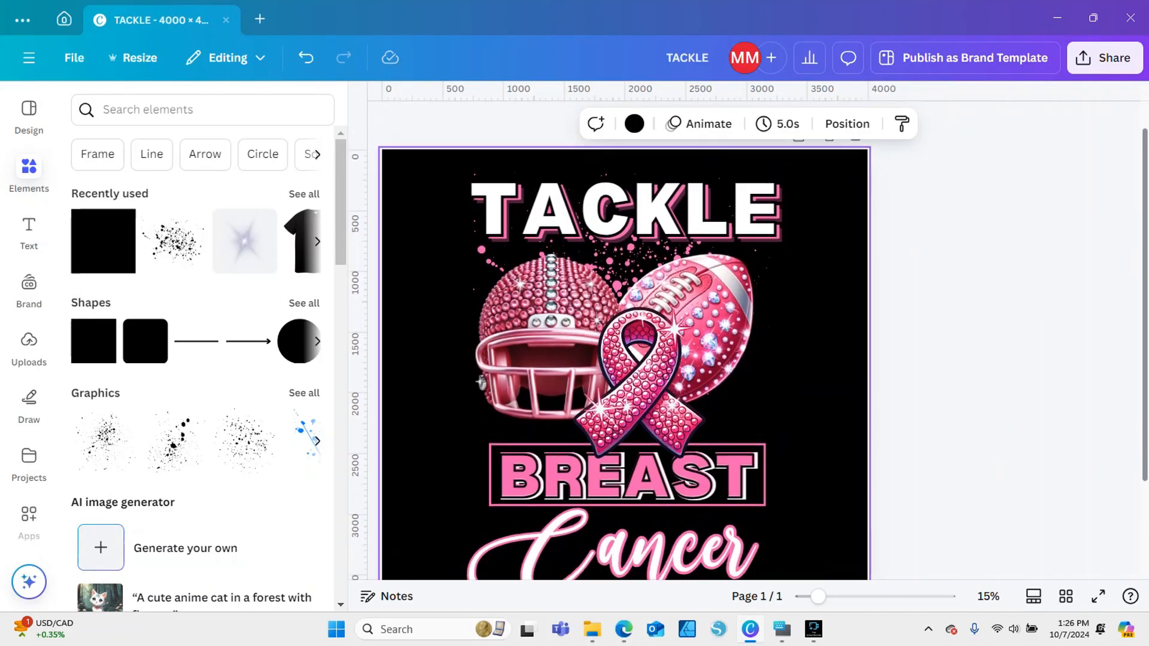
scroll(625, 341, "down", 1)
left_click_drag(818, 597, 803, 597)
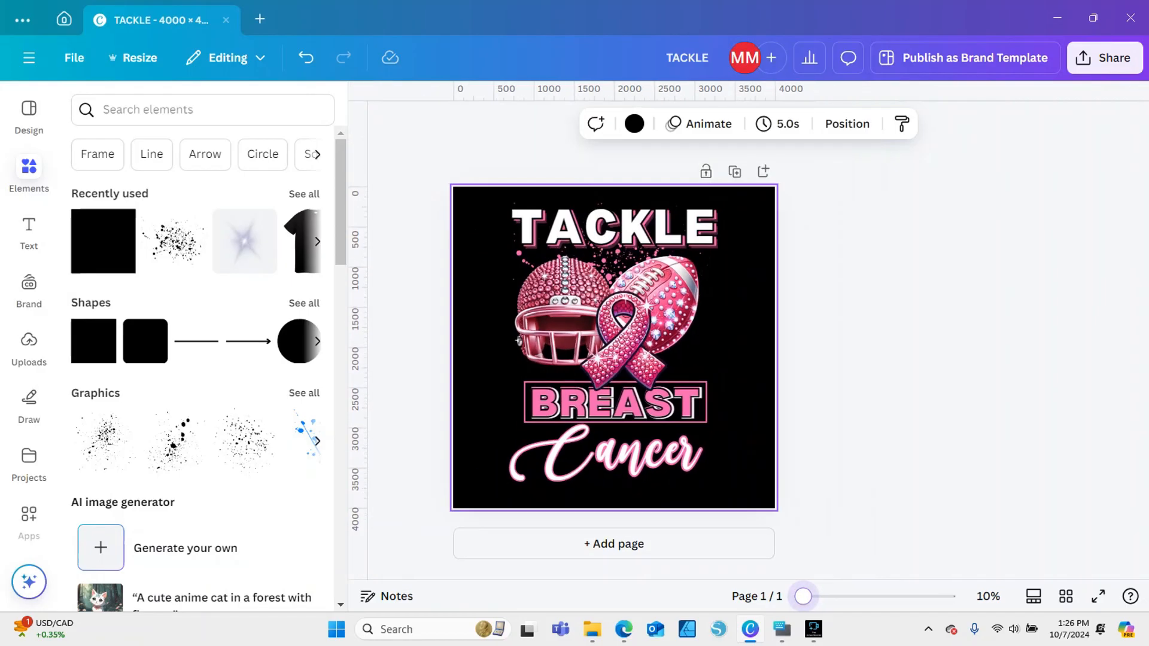
left_click(856, 431)
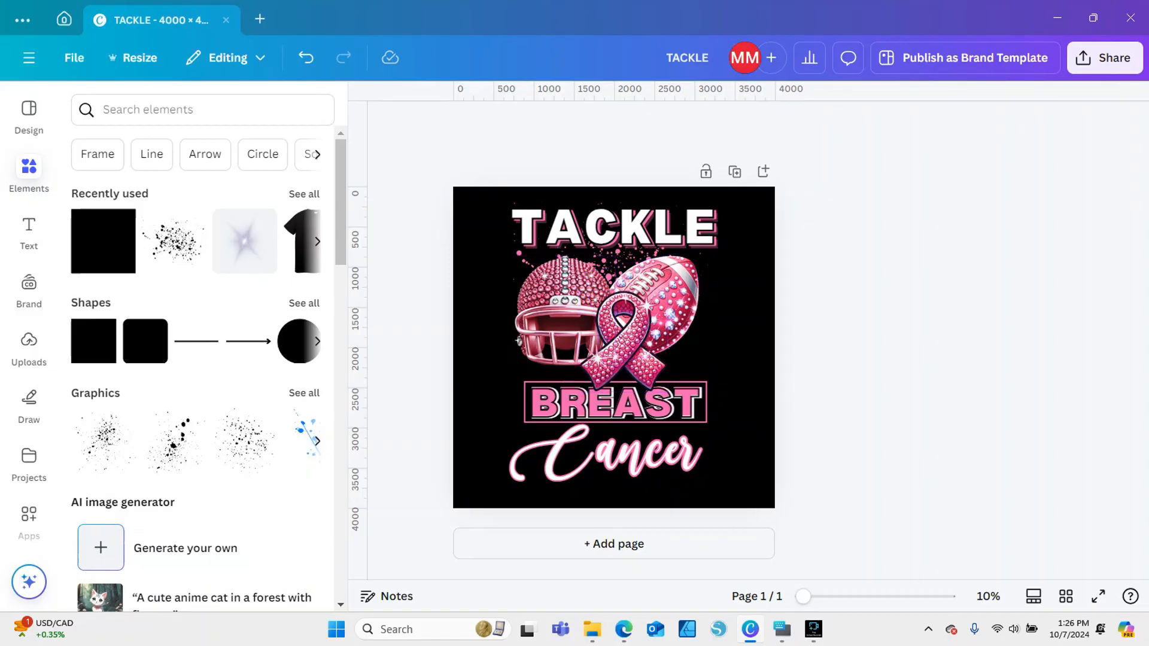
Enlarge the helmet and the football outward on either side of the ribbon, reduce the football slightly, and deselect it
left_click(530, 348)
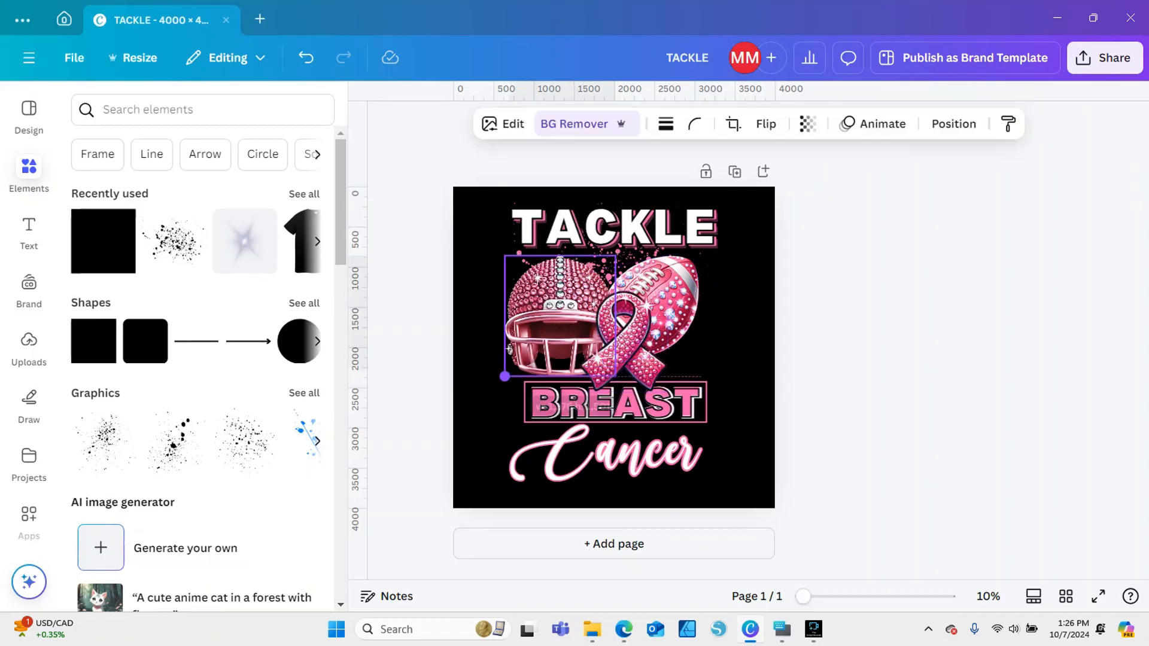
left_click(622, 335)
left_click_drag(712, 344, 743, 361)
left_click(626, 343)
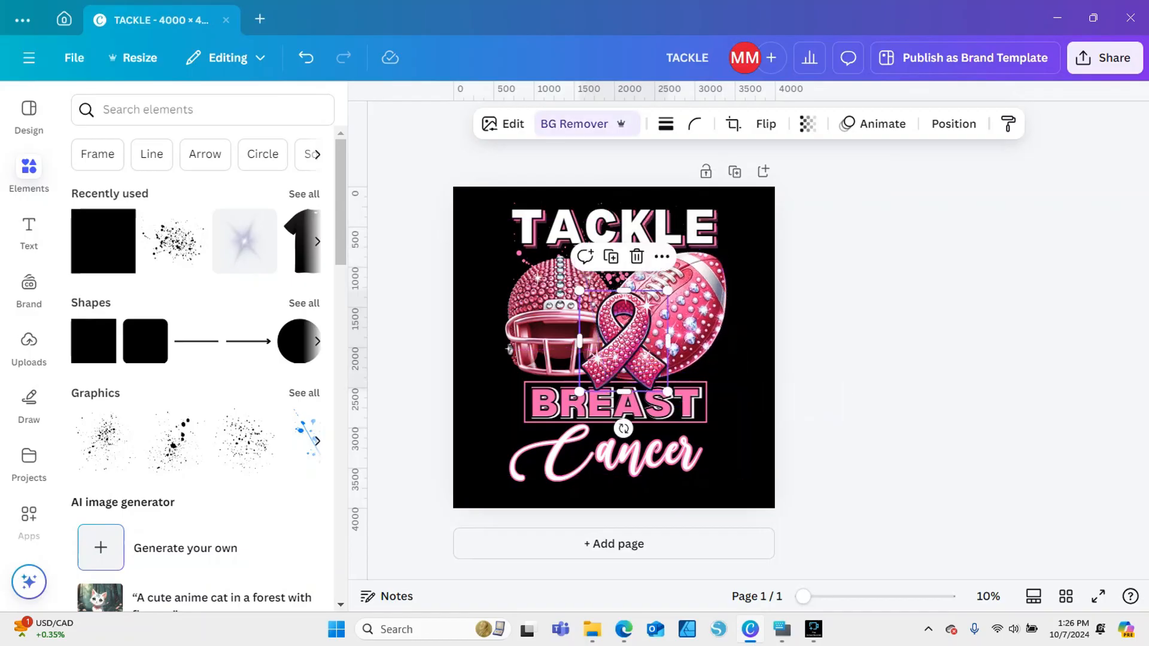
left_click(694, 305)
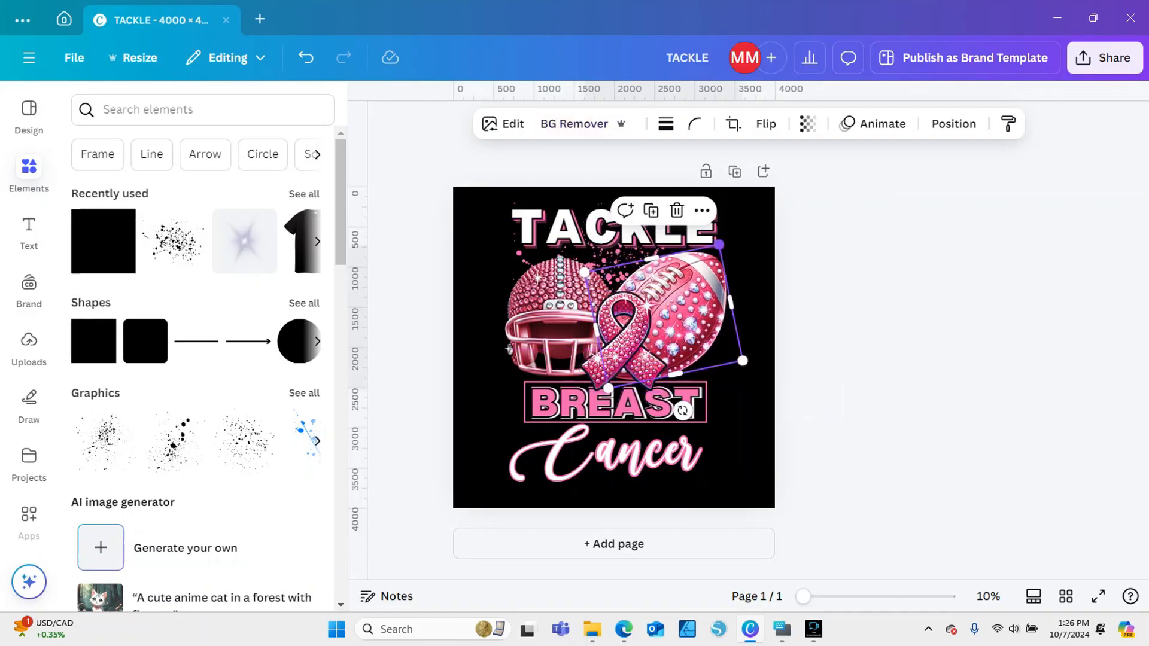
left_click_drag(719, 245, 713, 252)
left_click(838, 335)
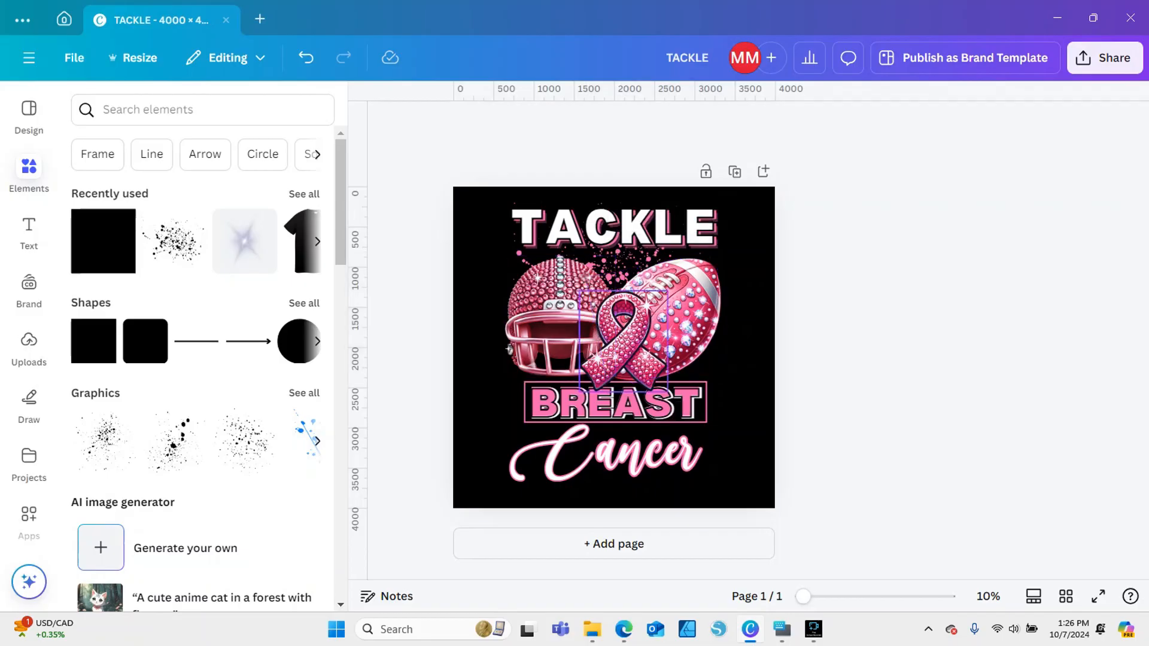
left_click(626, 342)
left_click(482, 353)
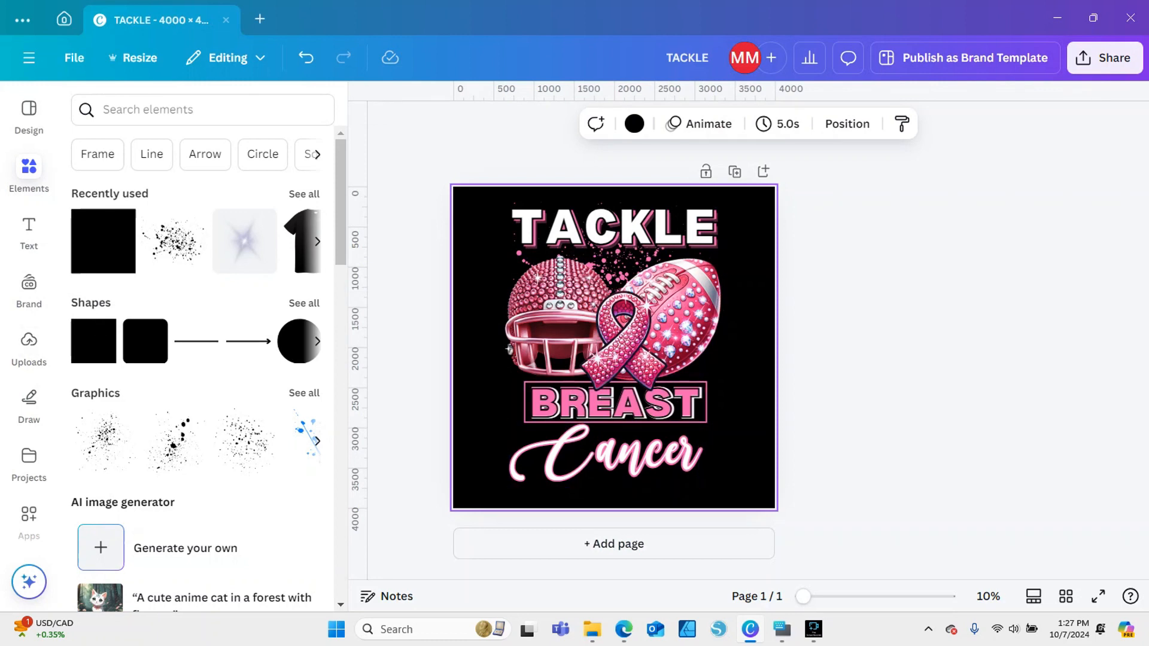
left_click_drag(455, 209, 810, 499)
left_click(811, 499)
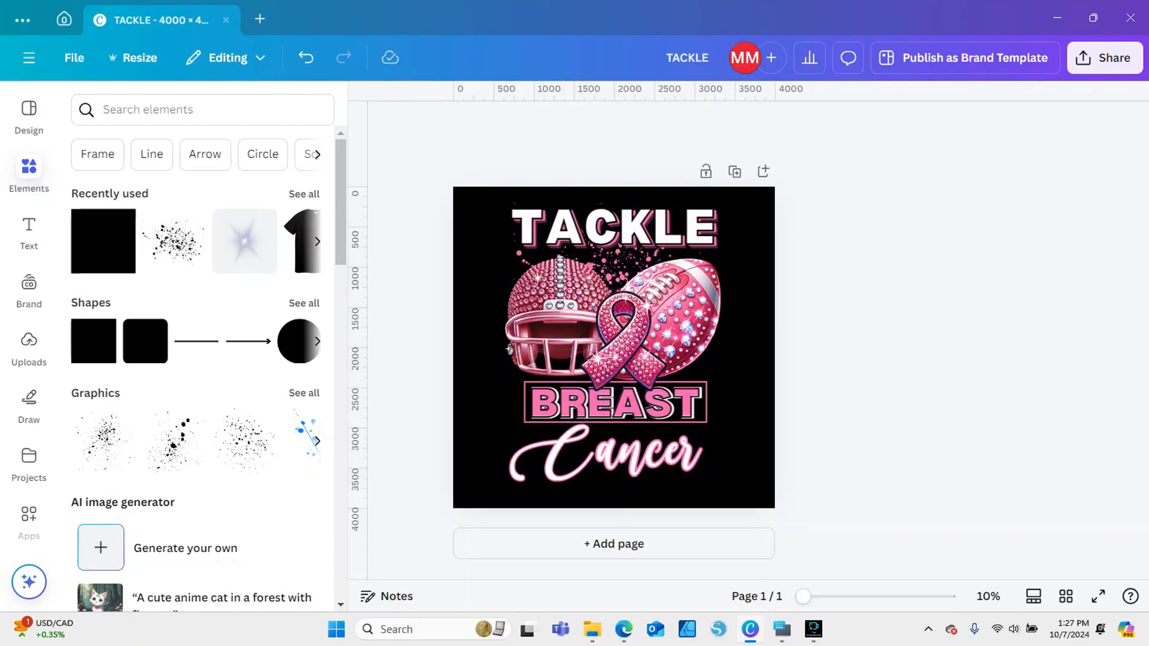
left_click(551, 323)
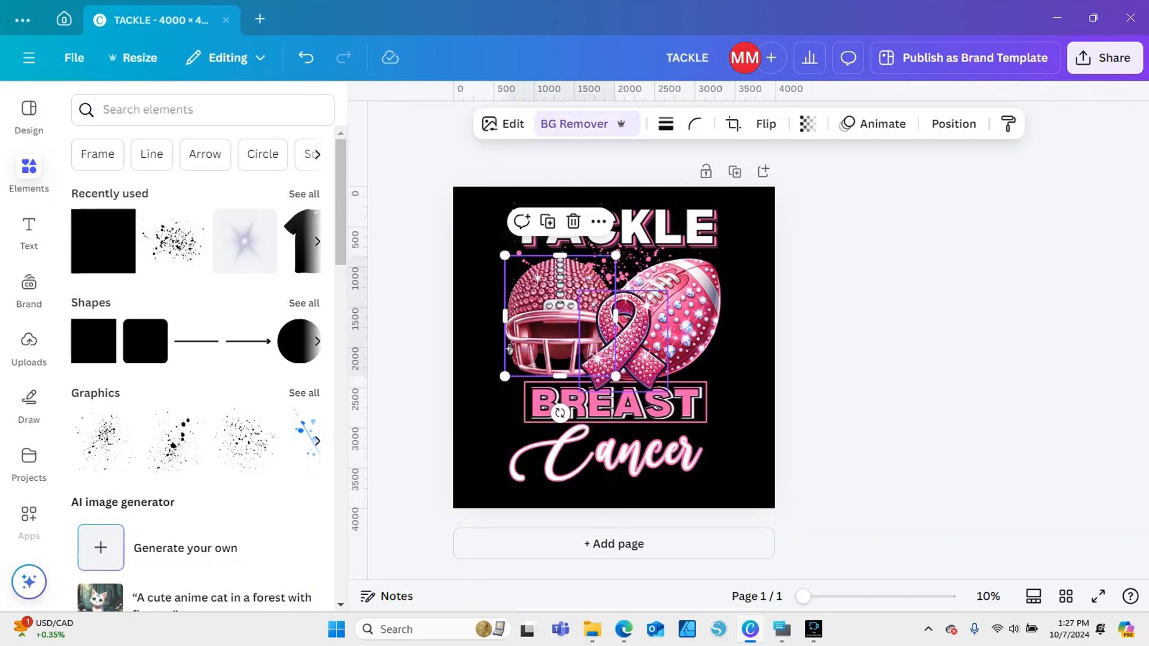
left_click(623, 342)
left_click(685, 326)
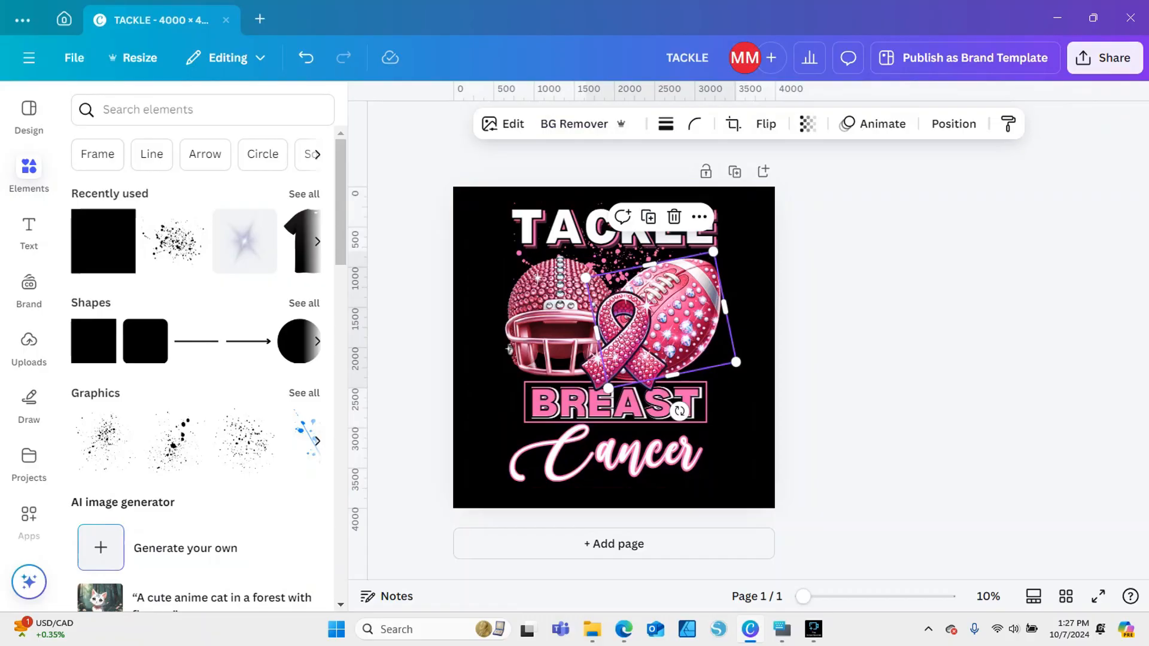
left_click(509, 348)
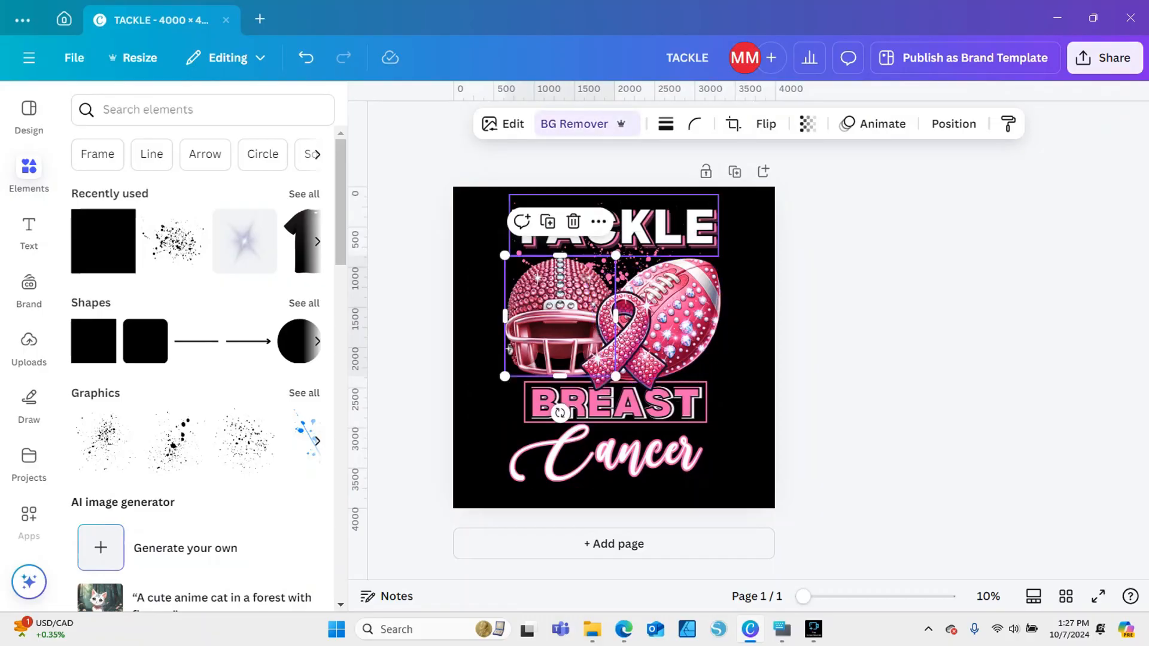
left_click(745, 234)
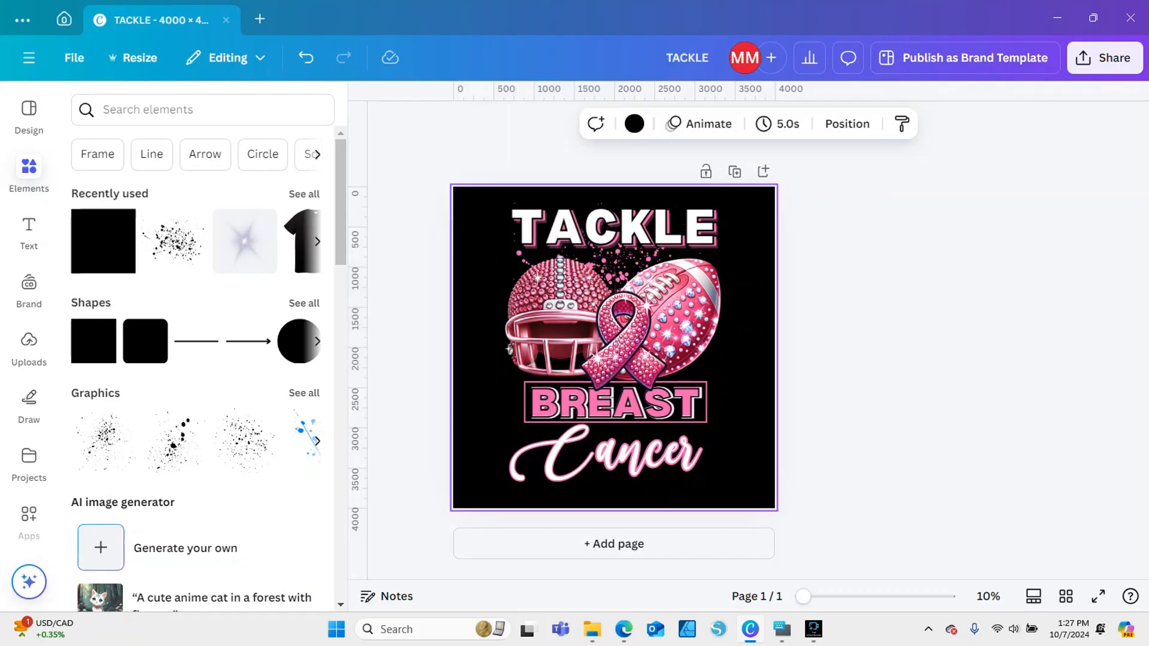